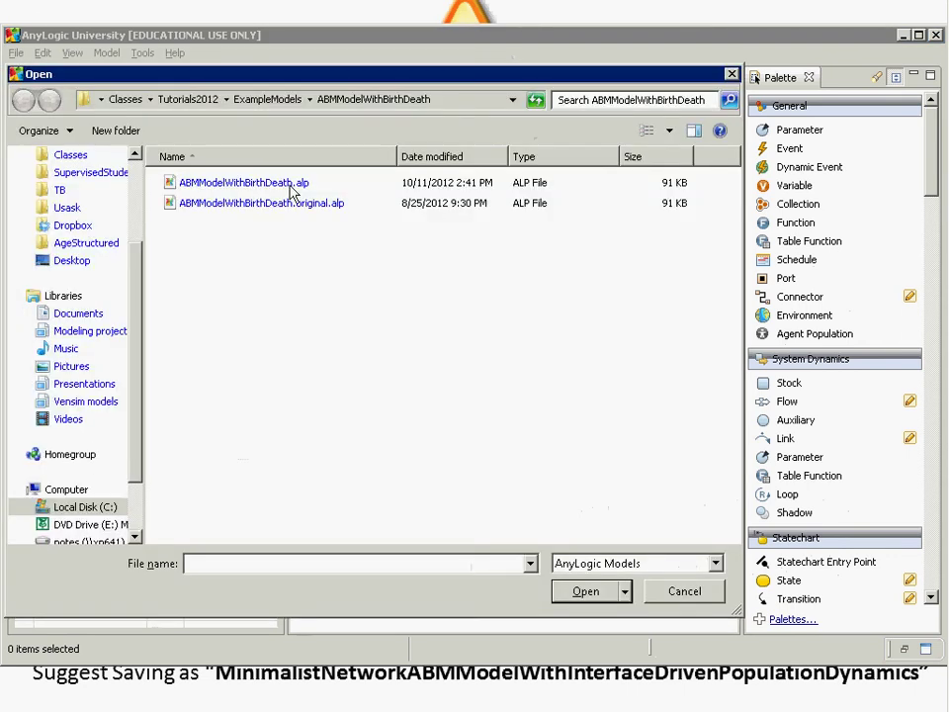
Step: Open MinimalistNetworkABMModel.alp from the ExampleModels folder and select the project in the tree
click(242, 99)
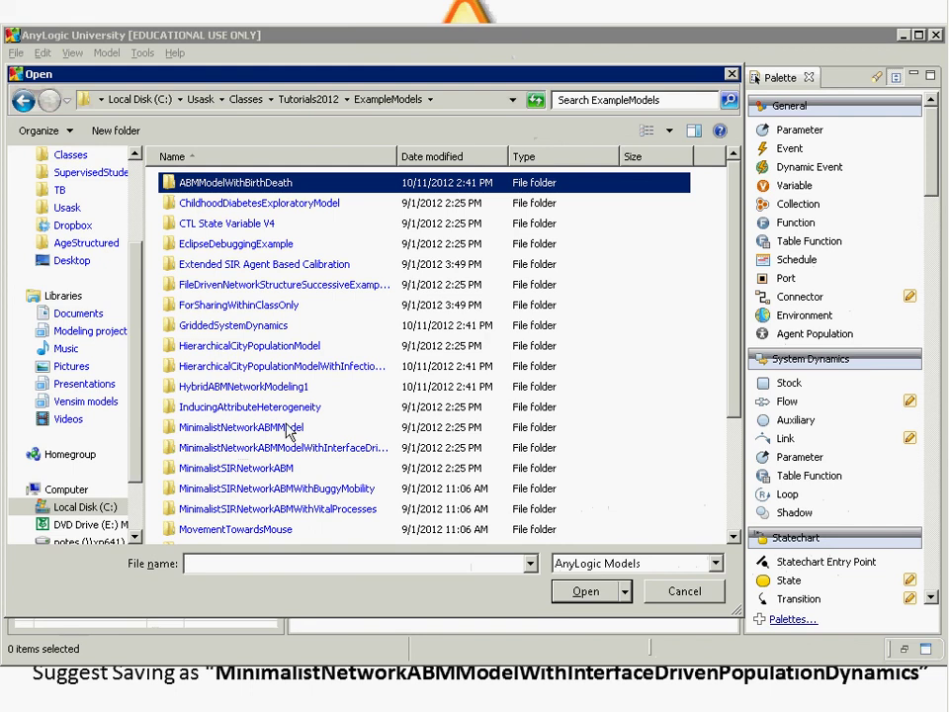
double_click(259, 429)
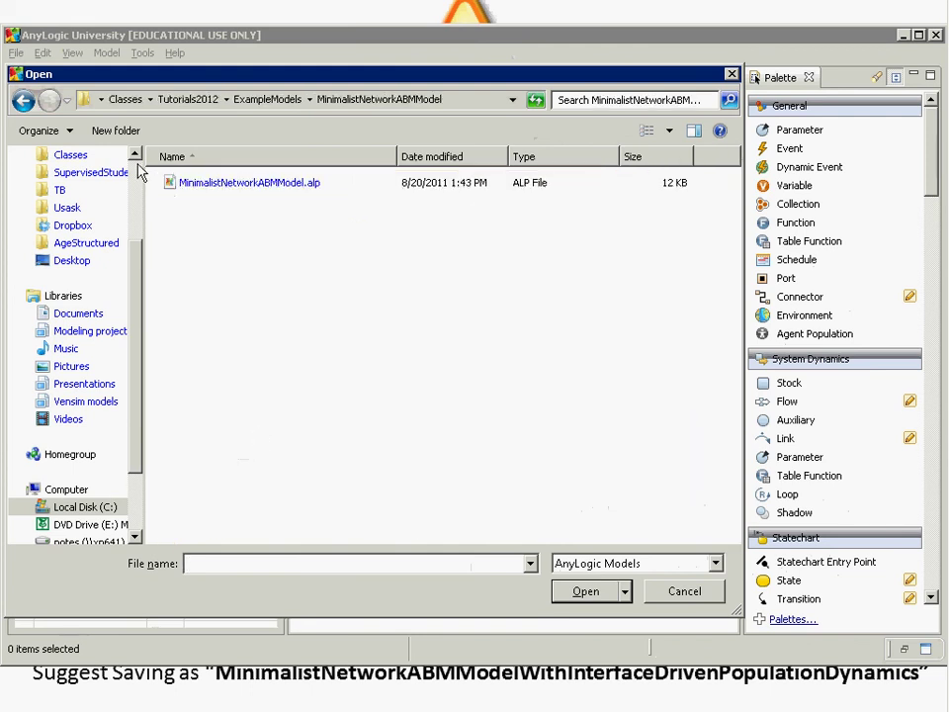
double_click(195, 185)
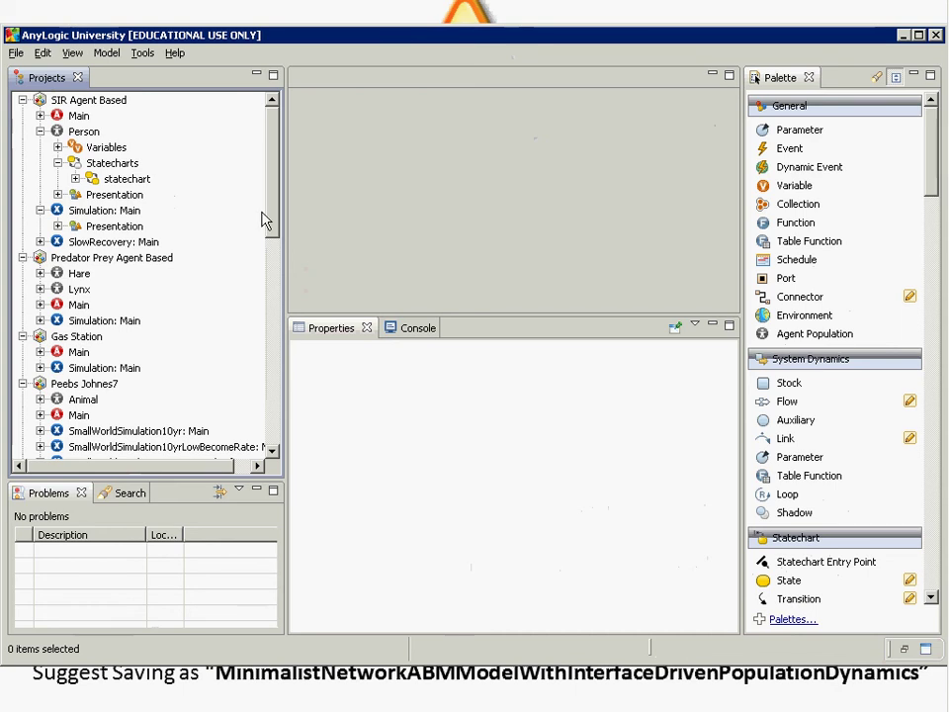
scroll(265, 220, down, 2)
scroll(302, 289, down, 5)
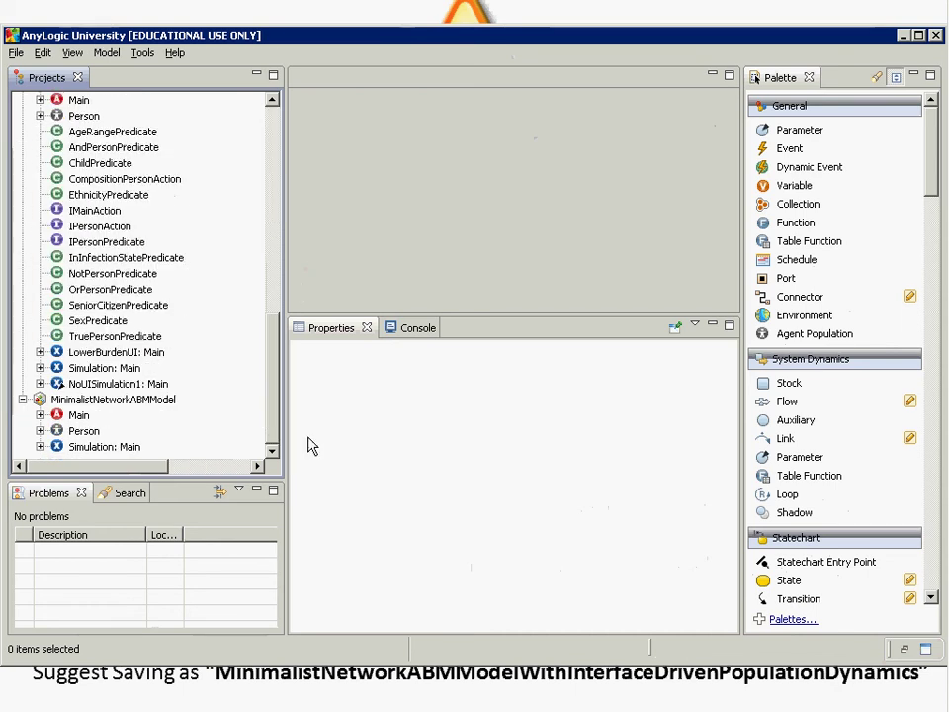
click(159, 400)
click(17, 54)
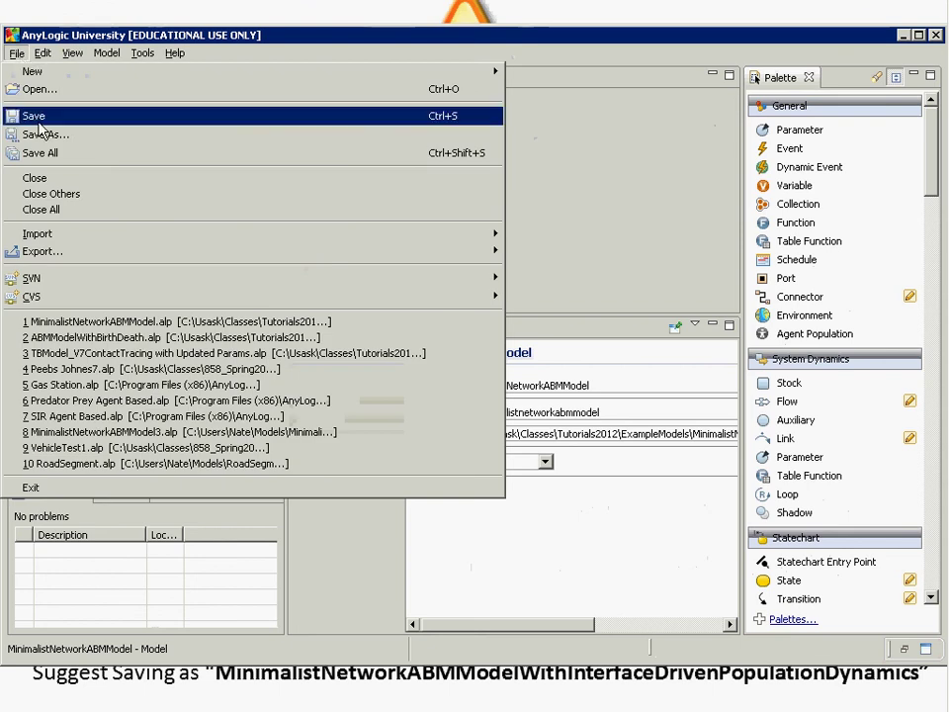
Step: Save the model under the new name MinimalistNetworkABMModel4
click(98, 136)
key(BackSpace)
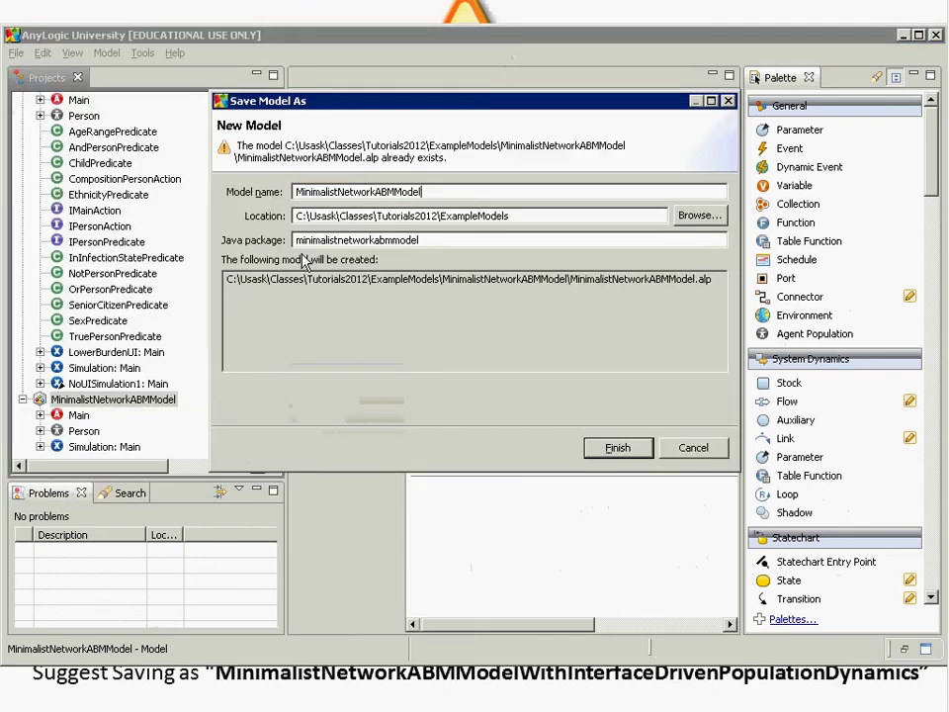
text(4)
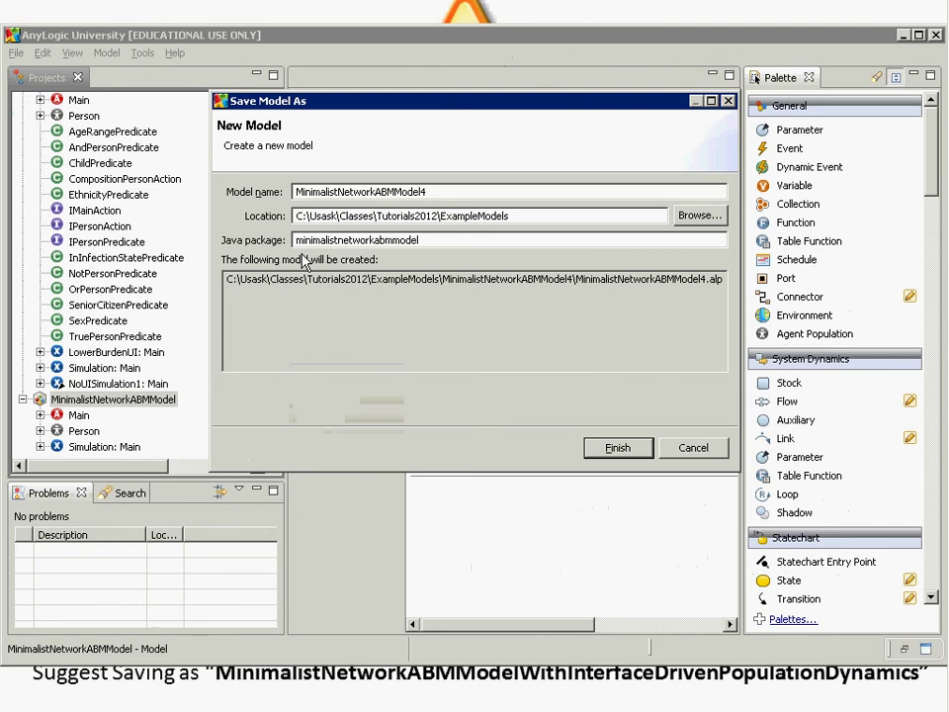
key(Return)
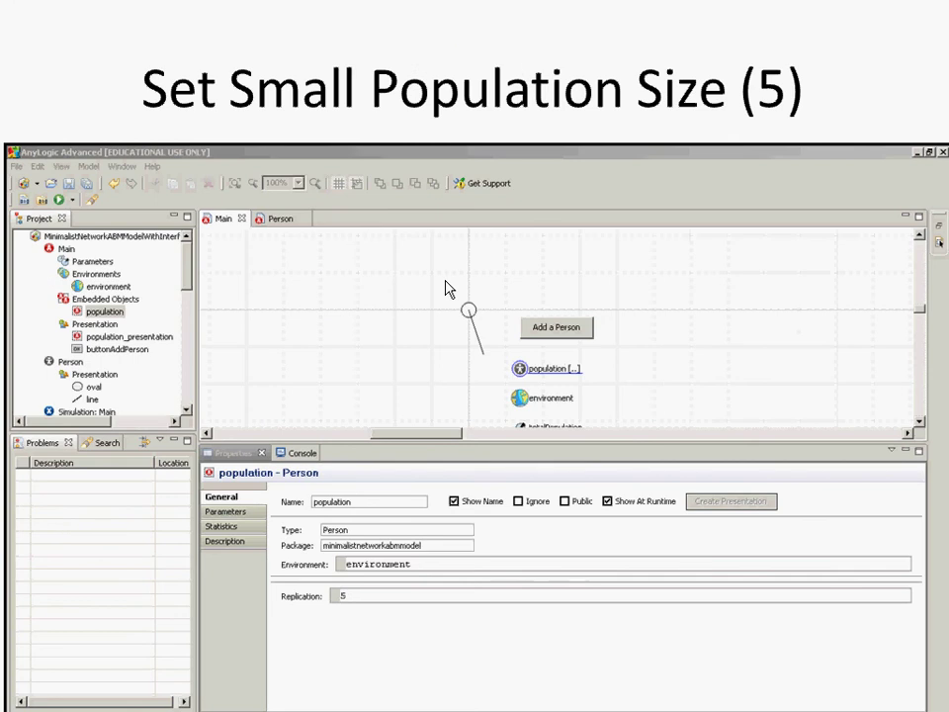
Step: In Main, change the population's Initial number of objects from 100 to 5
key(alt+Tab)
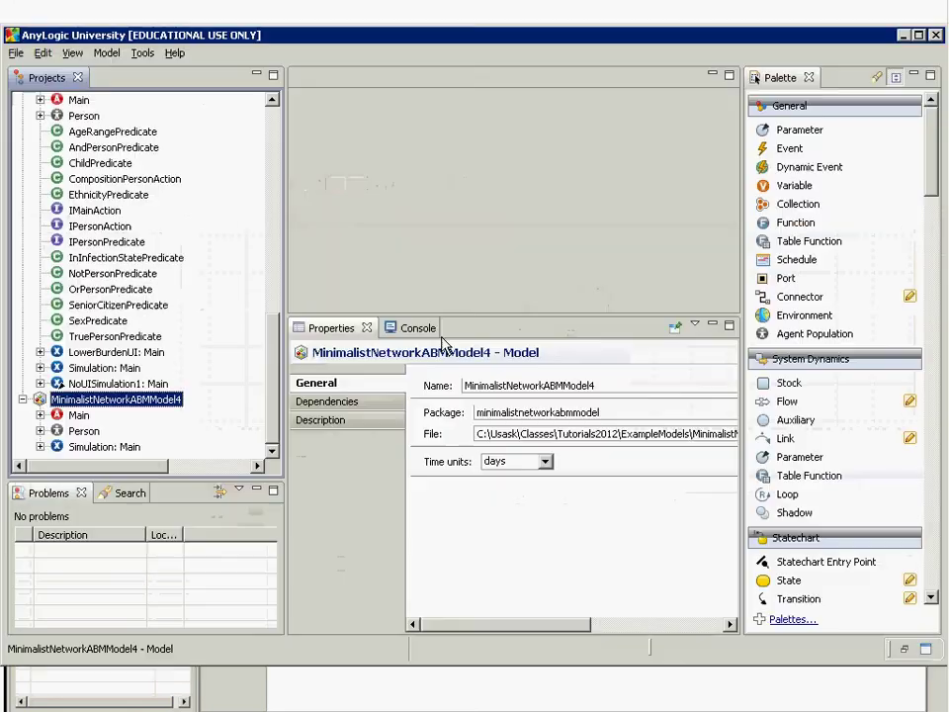
click(77, 415)
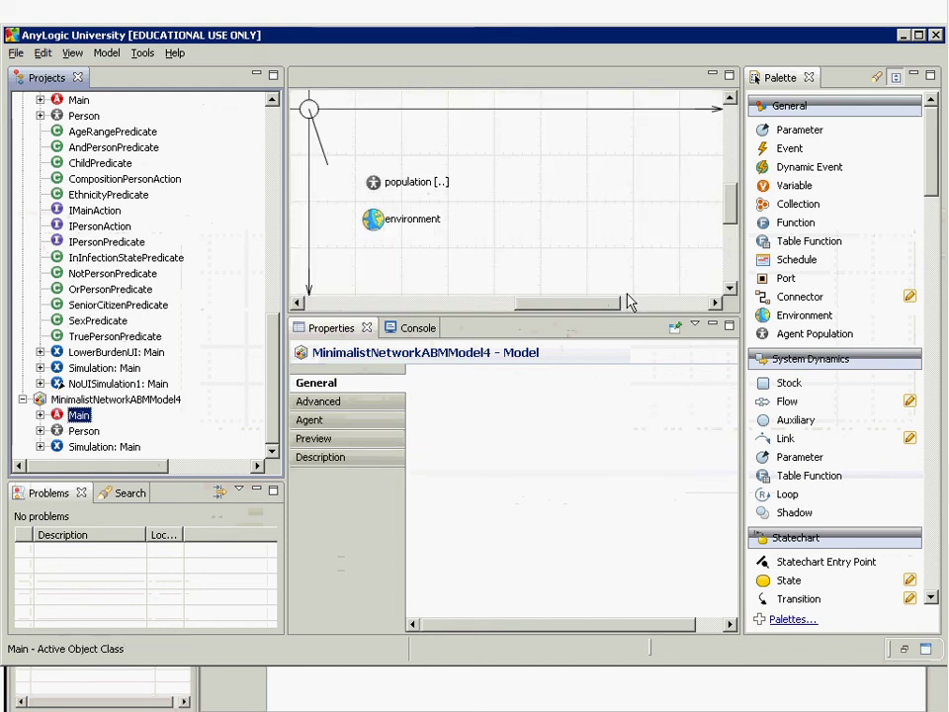
click(378, 188)
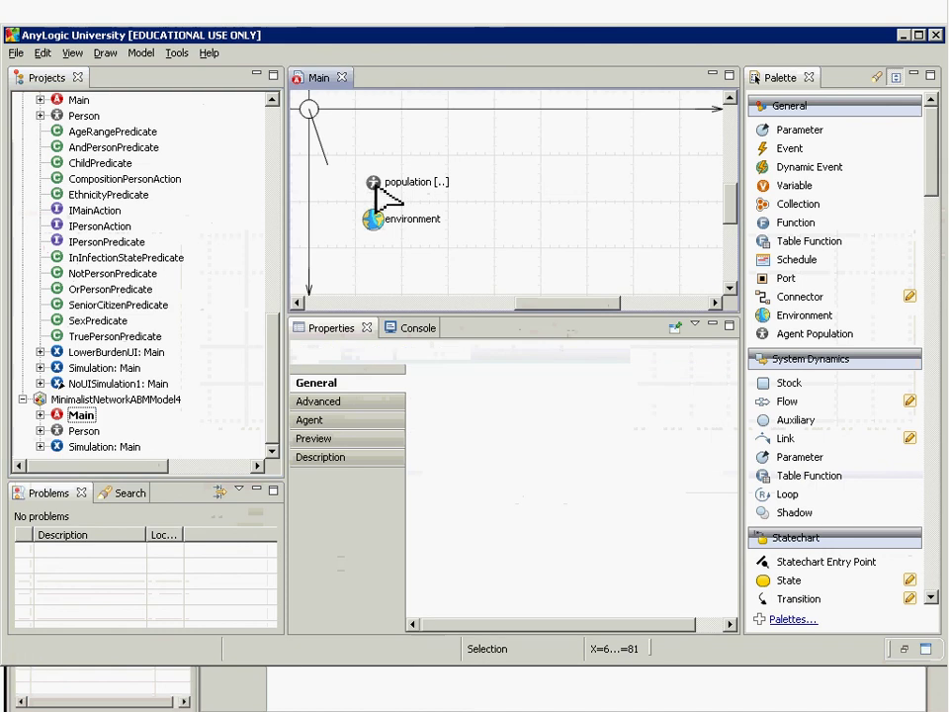
click(378, 188)
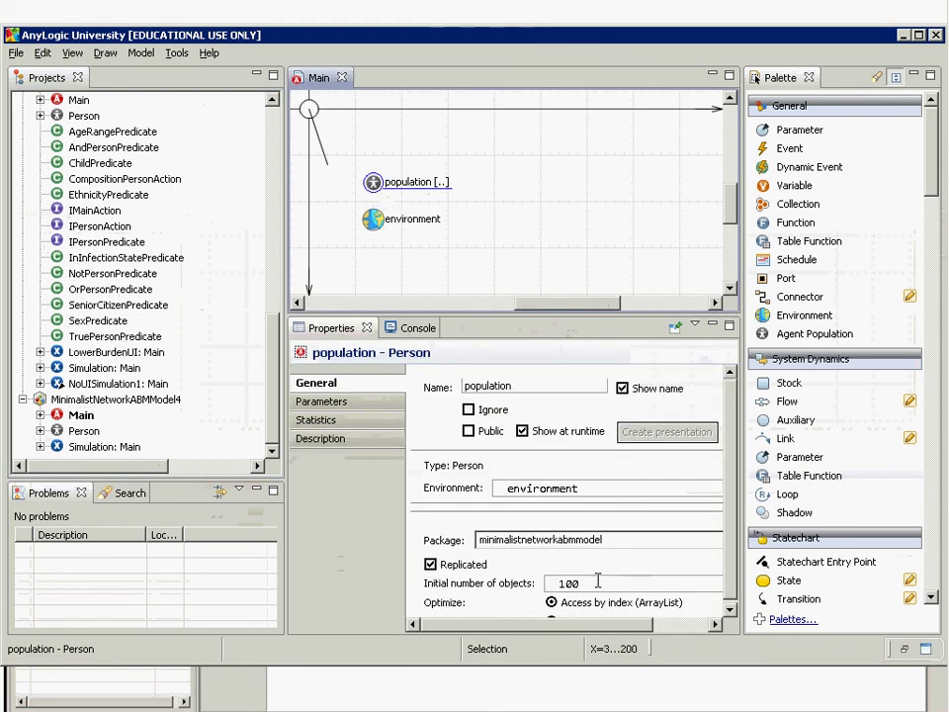
drag(597, 579, 503, 576)
text(5)
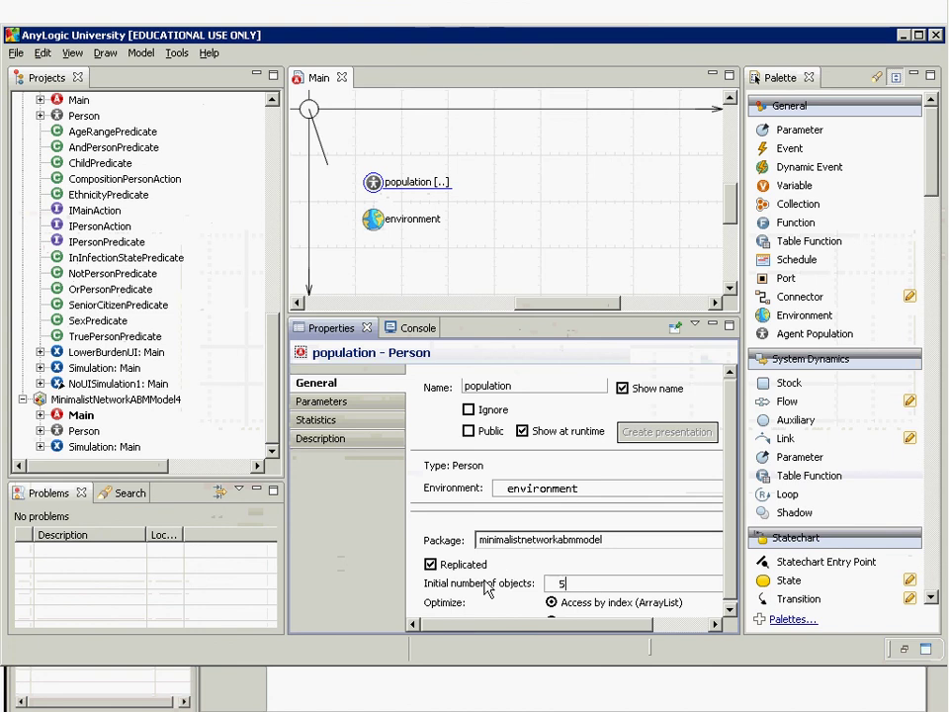
scroll(492, 589, down, 1)
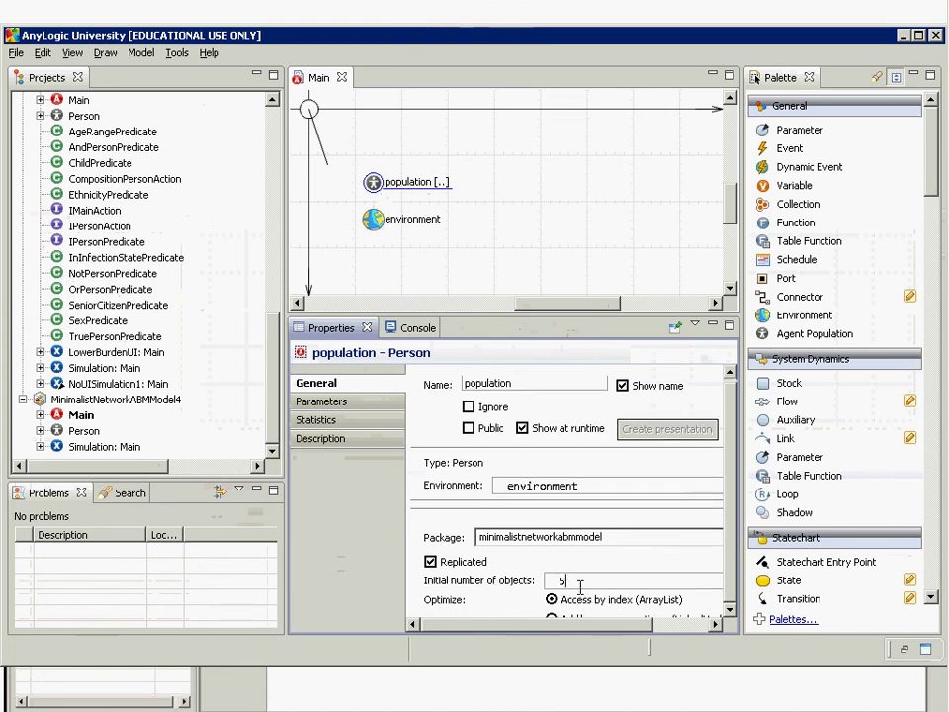
drag(576, 580, 539, 589)
key(alt+Tab)
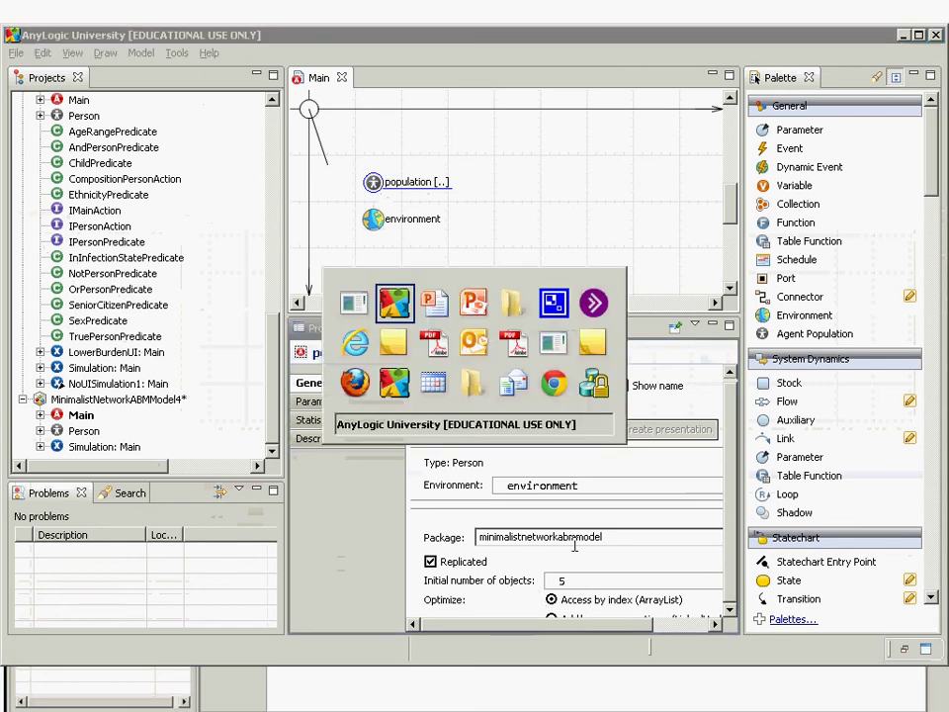
Step: Switch the Blackboard Collaborate share from a single application to the entire desktop
key(alt+Tab)
key(alt+Tab)
key(alt+Tab)
key(alt+Tab)
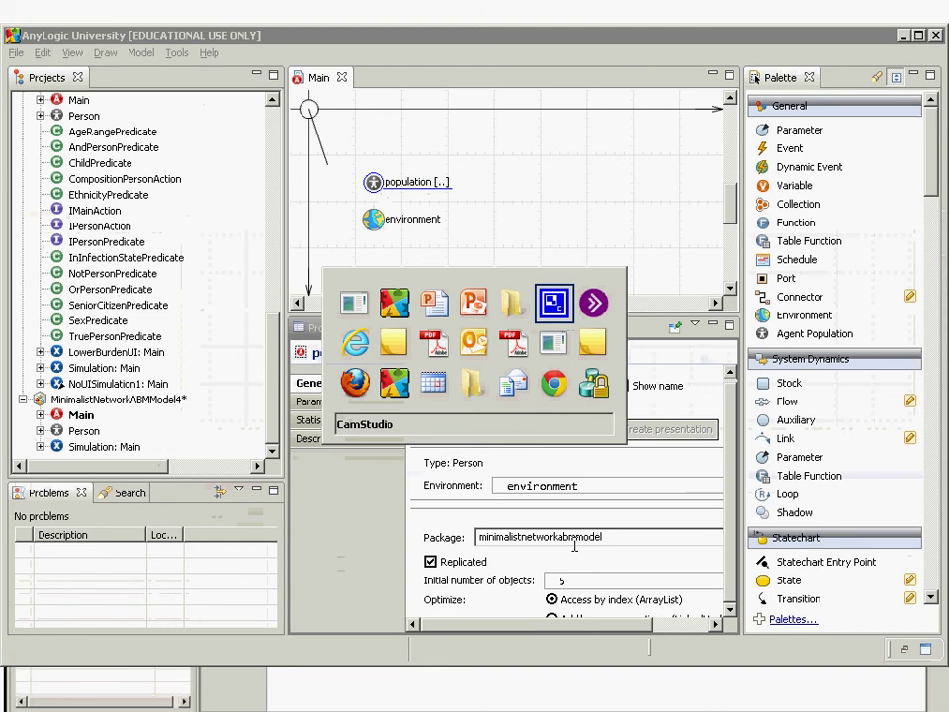
key(alt+Tab)
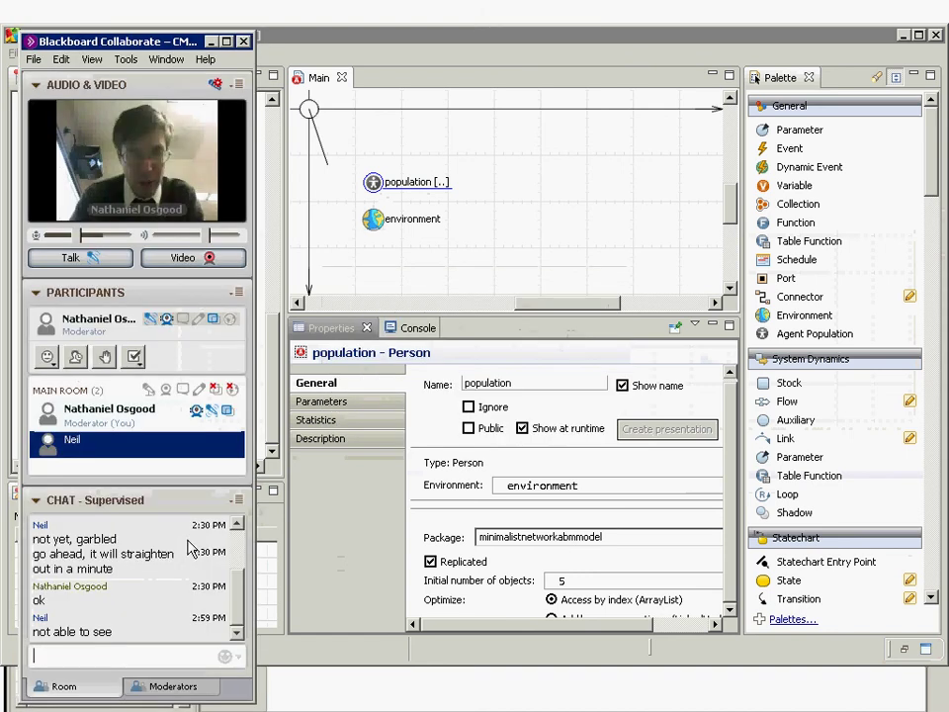
click(125, 59)
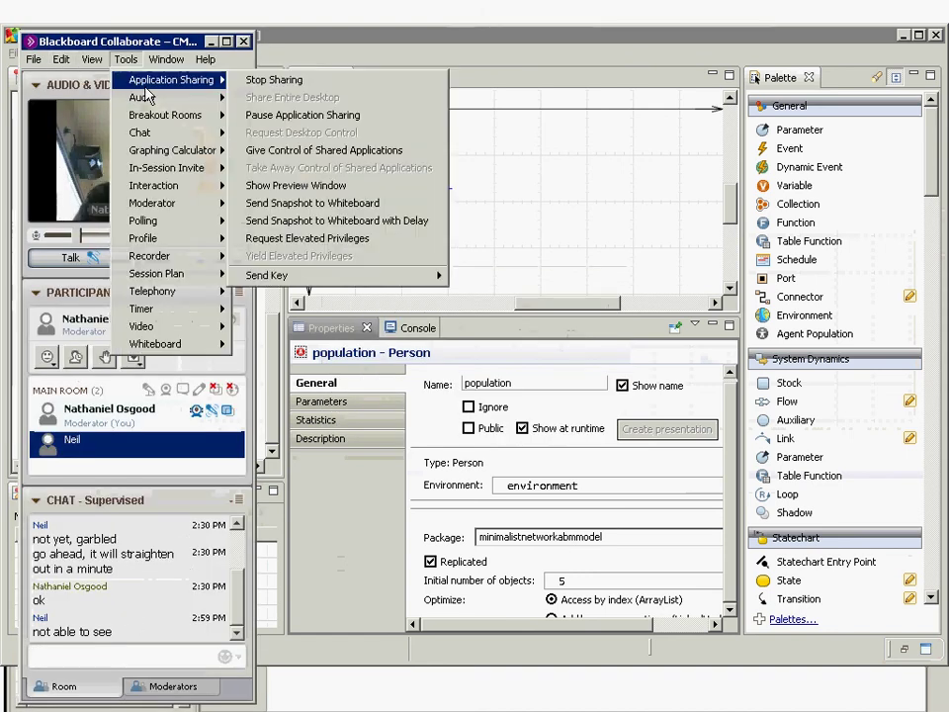
click(274, 79)
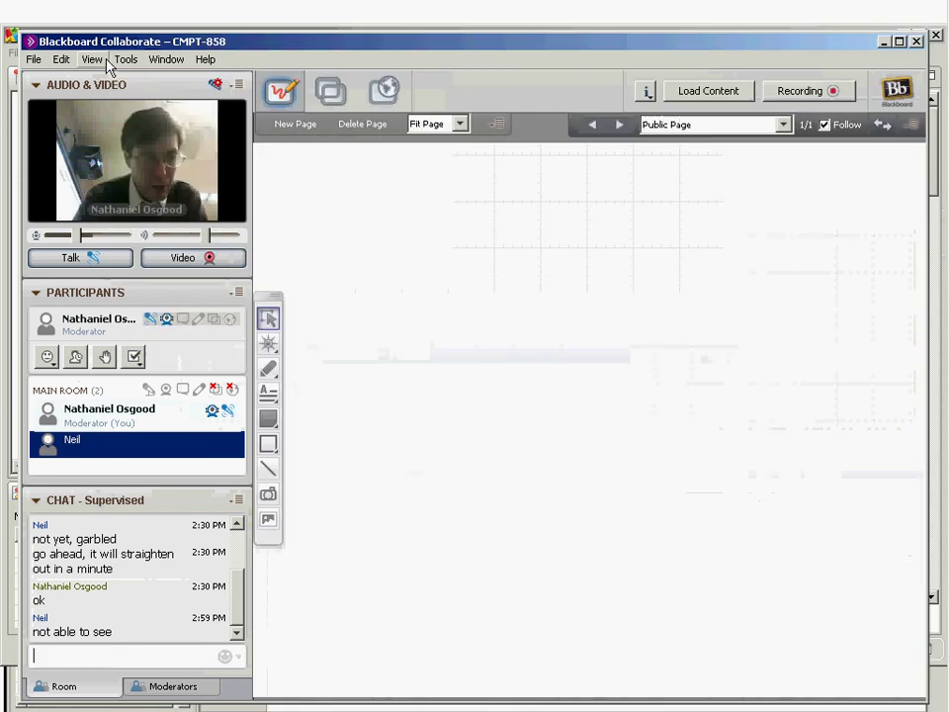
click(126, 60)
mouse_move(197, 81)
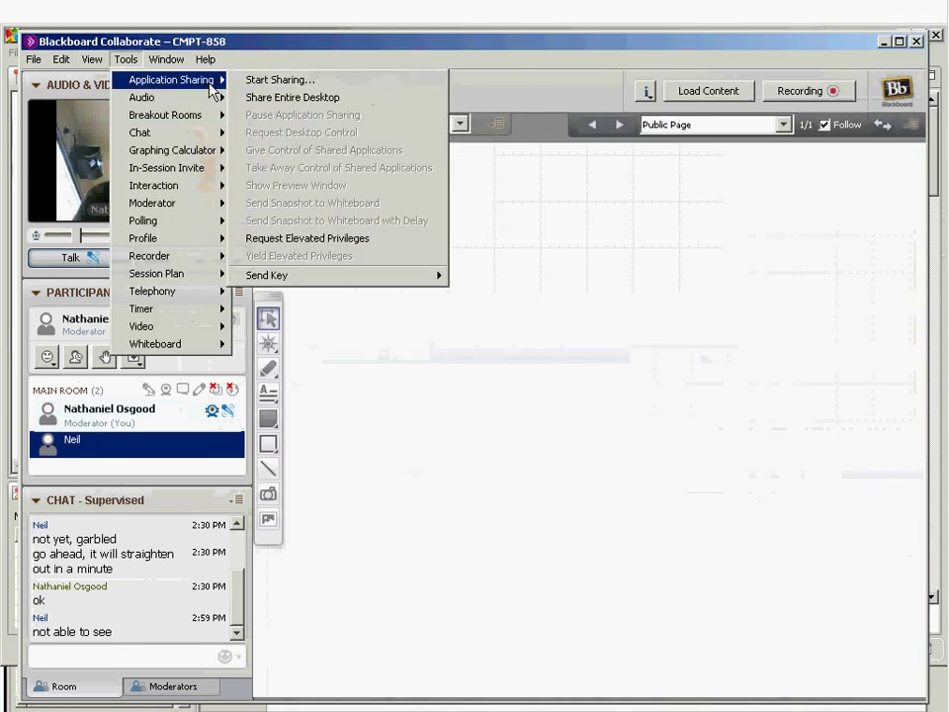
click(323, 97)
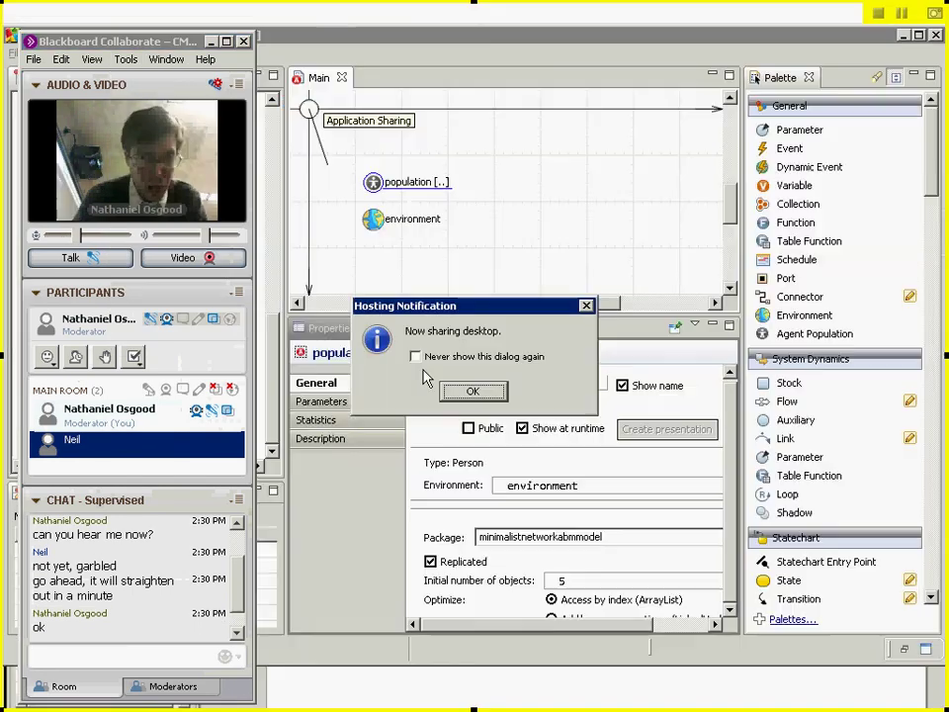
click(473, 391)
Step: Return to AnyLogic and reselect the population's initial number value 5
click(389, 37)
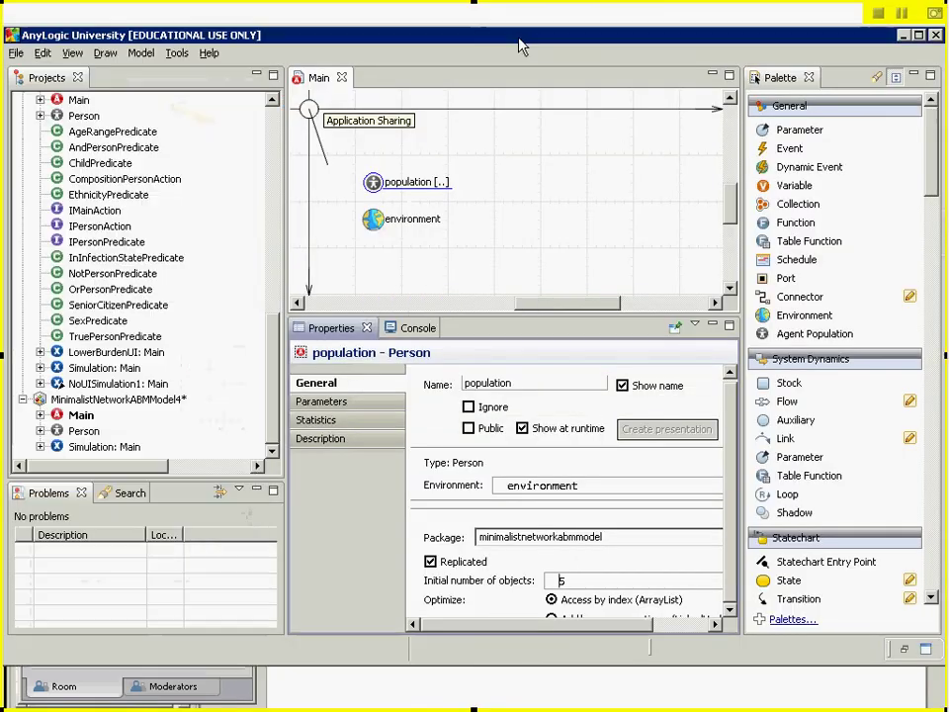
key(alt+Tab)
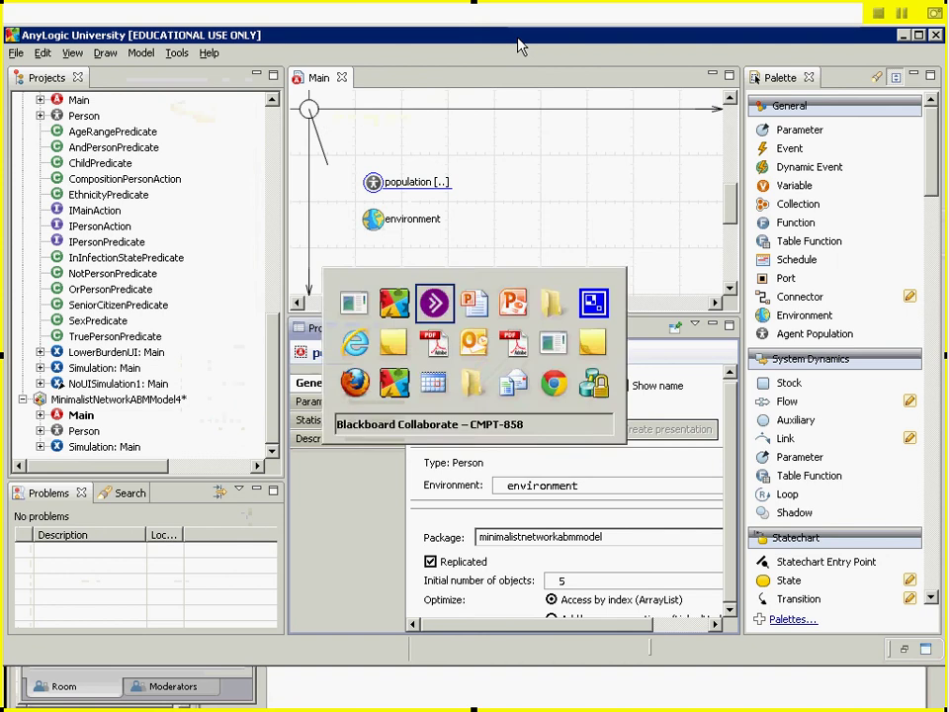
key(alt+Tab)
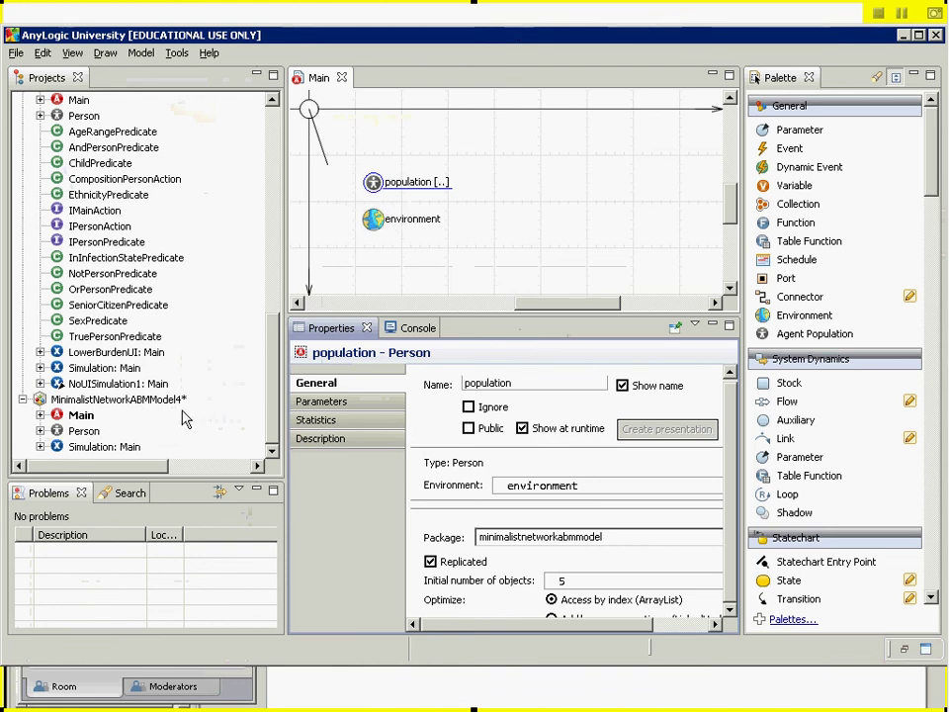
click(373, 186)
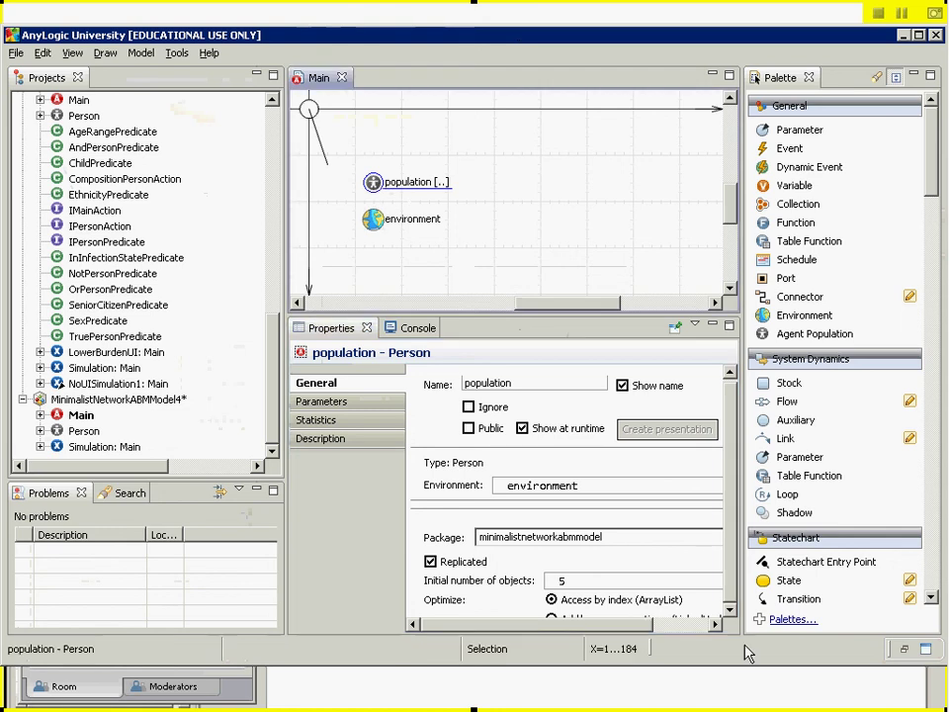
double_click(569, 581)
Step: Send the Collaborate chat message 'can you see the screen?'
key(alt+Tab)
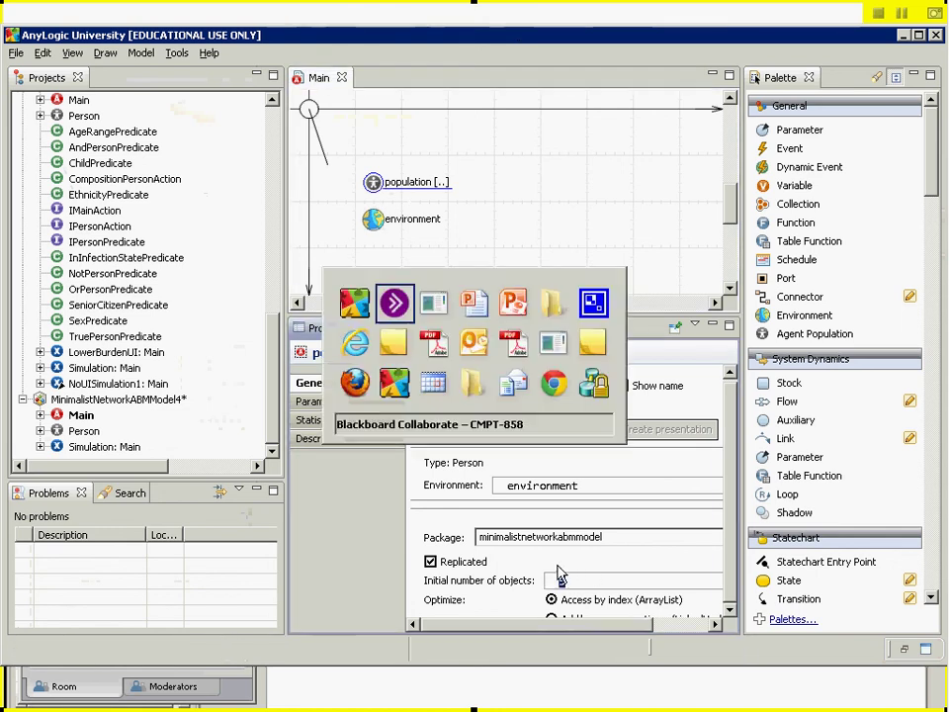
text(can you)
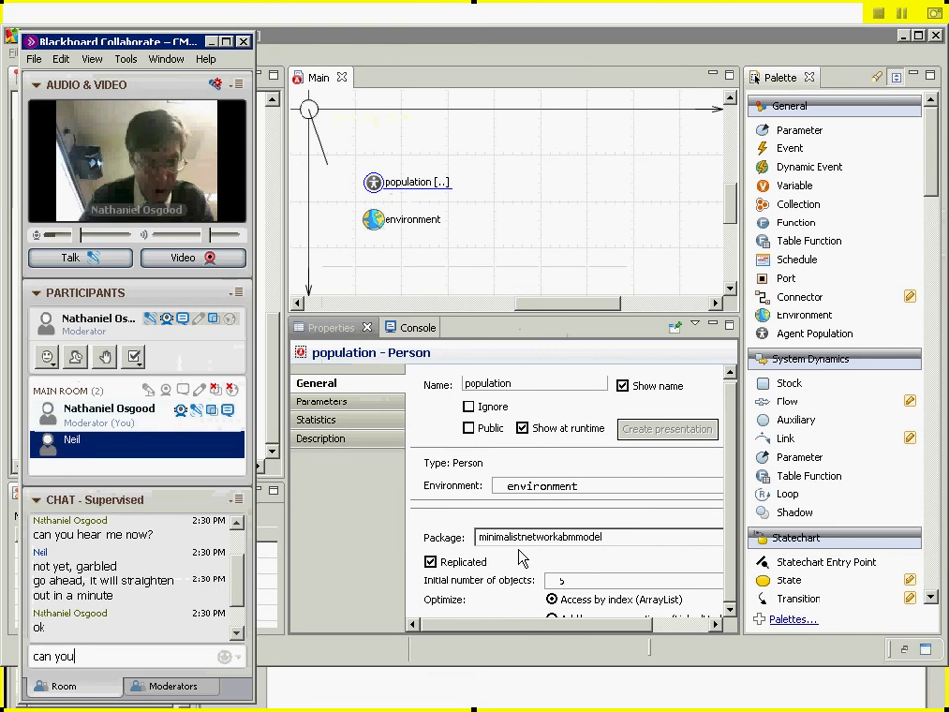
text( see this)
key(BackSpace)
key(BackSpace)
key(BackSpace)
key(BackSpace)
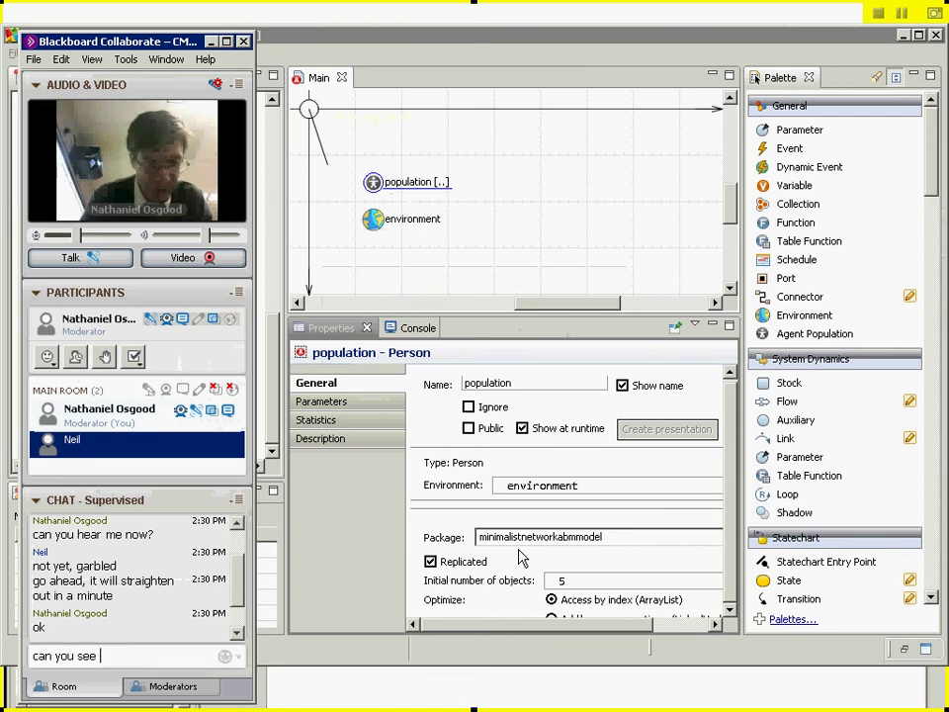
text(the screen?)
key(Return)
Step: Advance the lecture slideshow to the 'Set Distance Based Network' slide
key(alt+Tab)
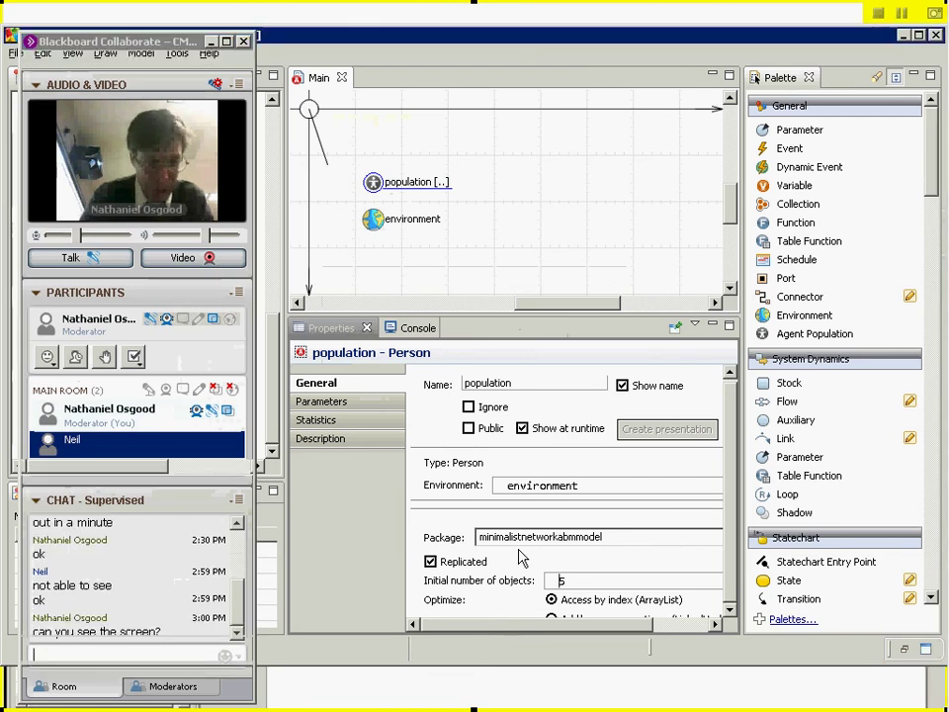
key(alt+Tab)
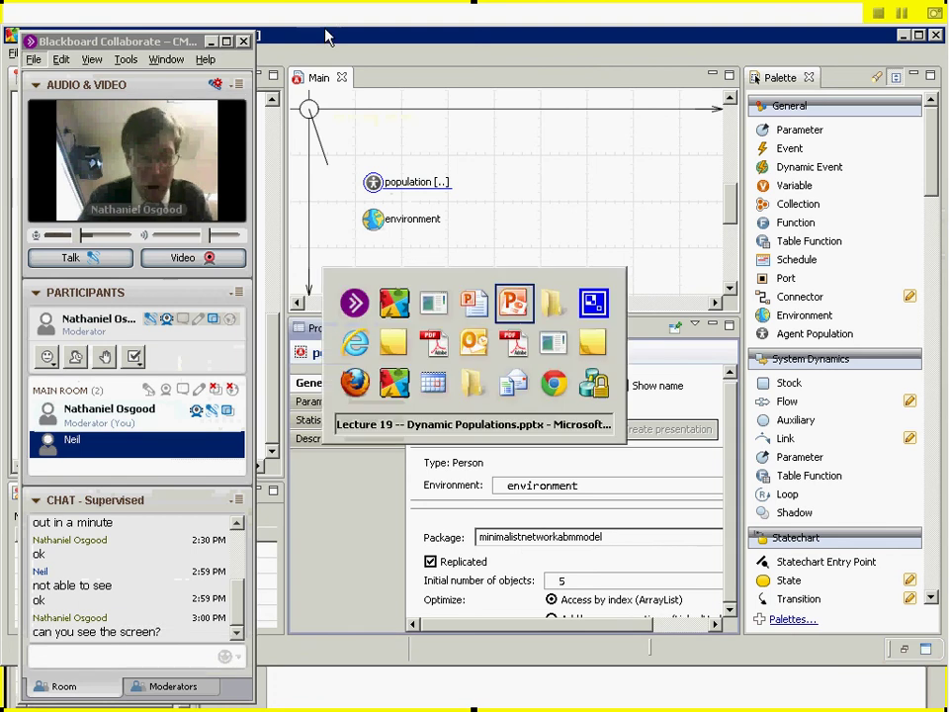
key(Right)
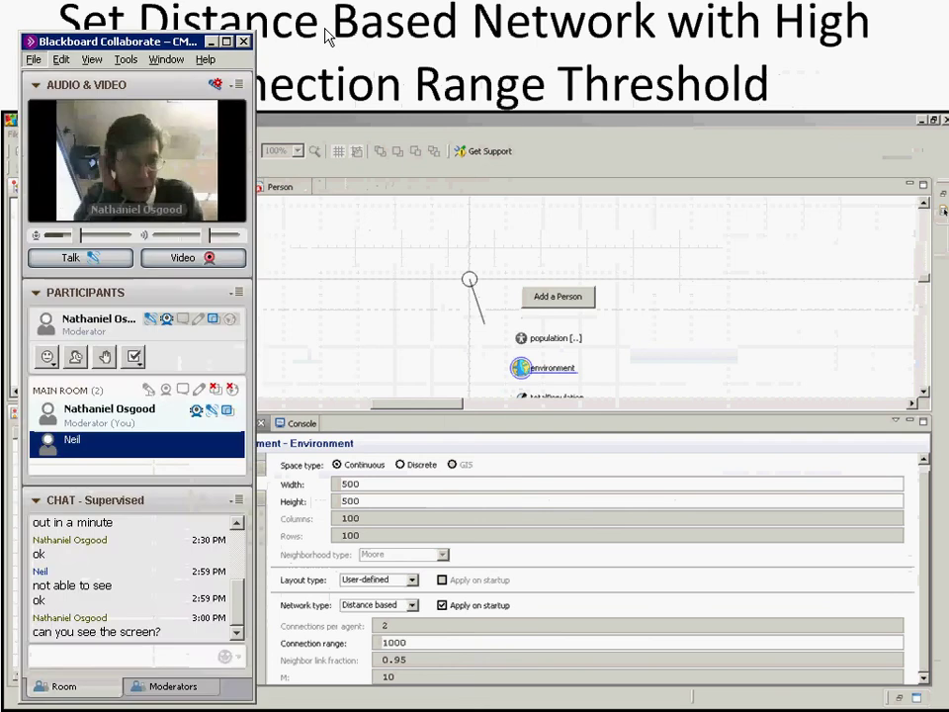
Step: In the environment's Advanced properties, change Connection range from 50 to 1000
key(alt+Tab)
key(alt+Tab)
key(Tab)
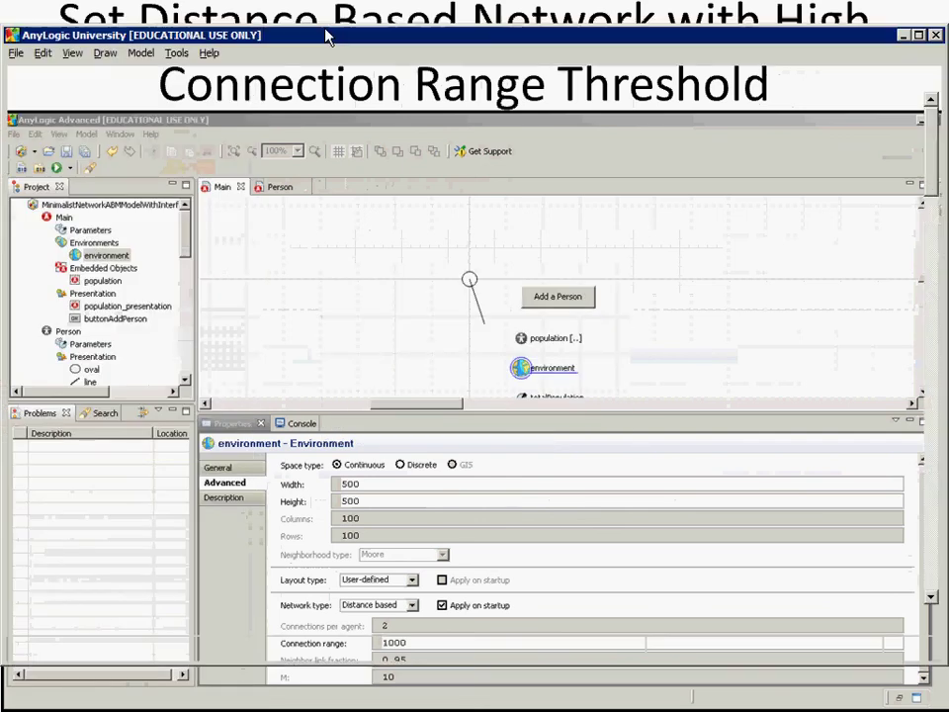
key(alt+Tab)
key(alt+Tab)
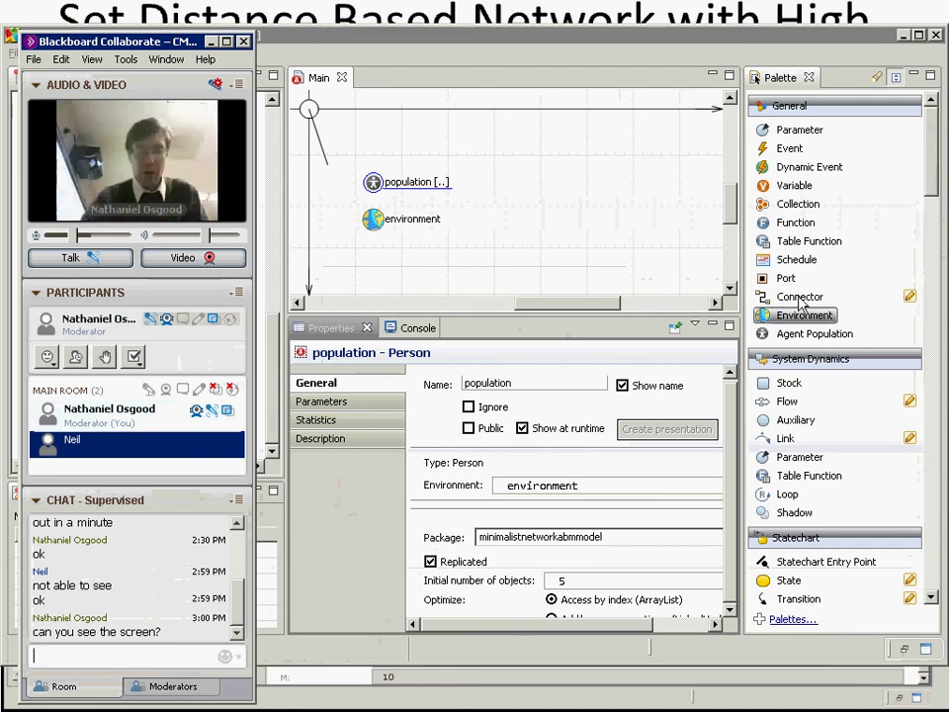
click(370, 217)
click(371, 219)
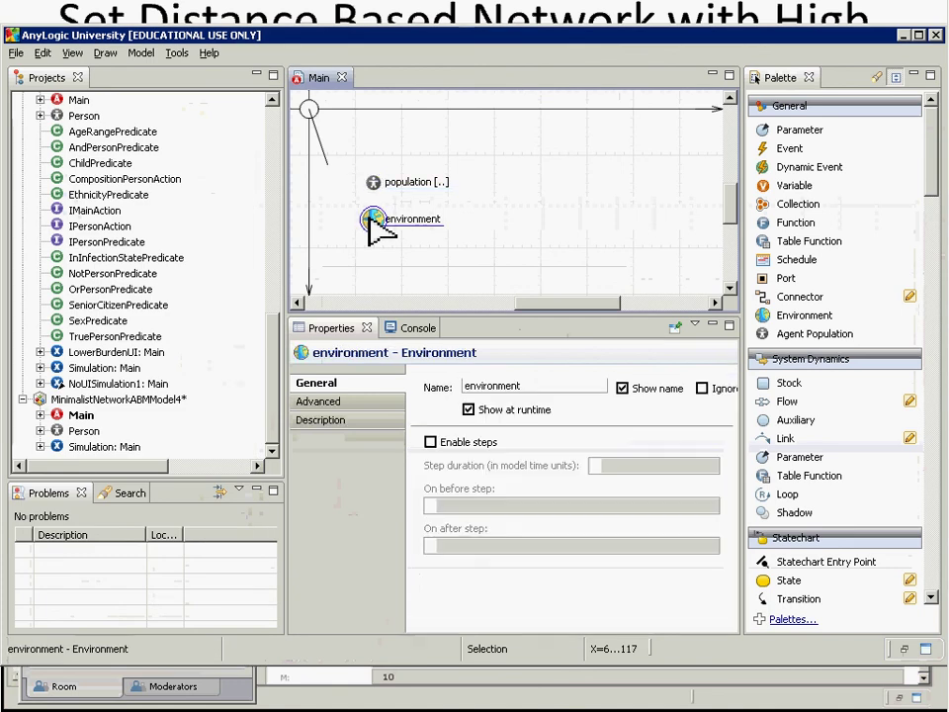
click(355, 403)
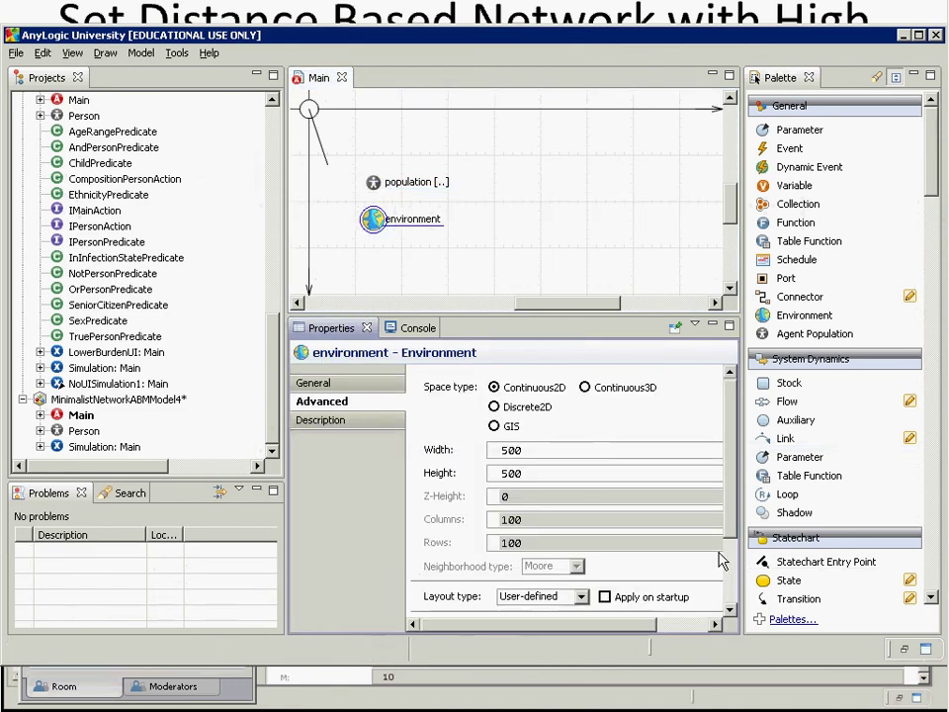
scroll(721, 563, down, 3)
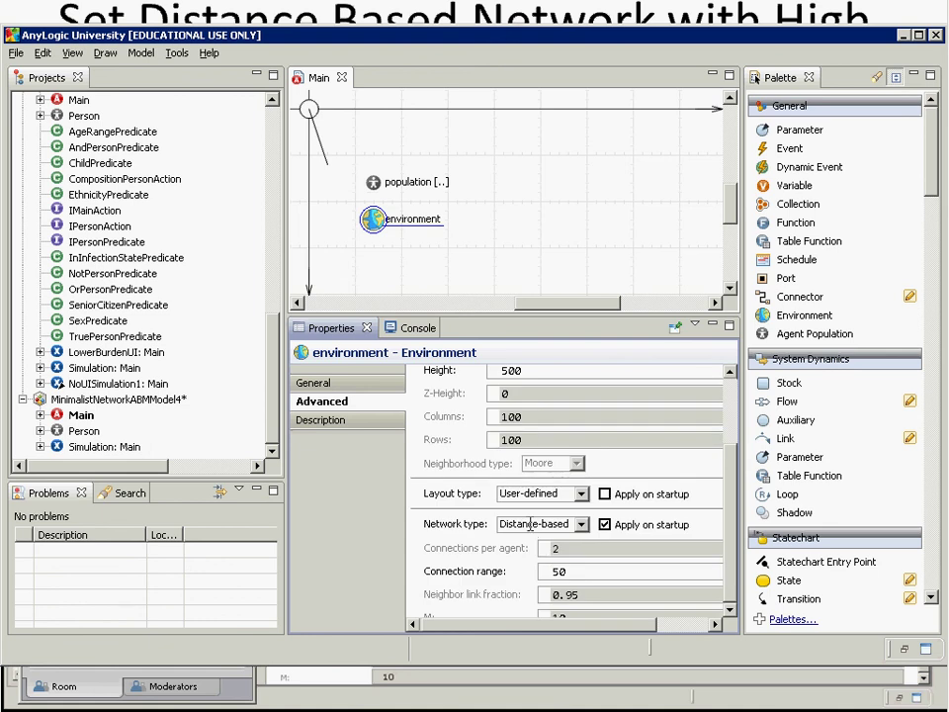
key(alt+Tab)
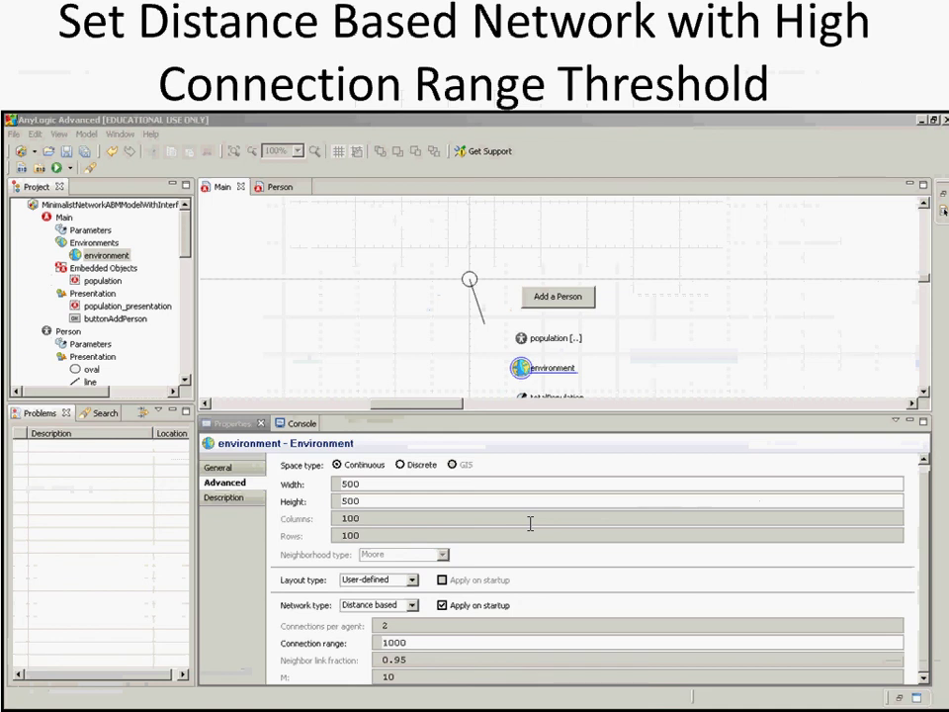
key(alt+Tab)
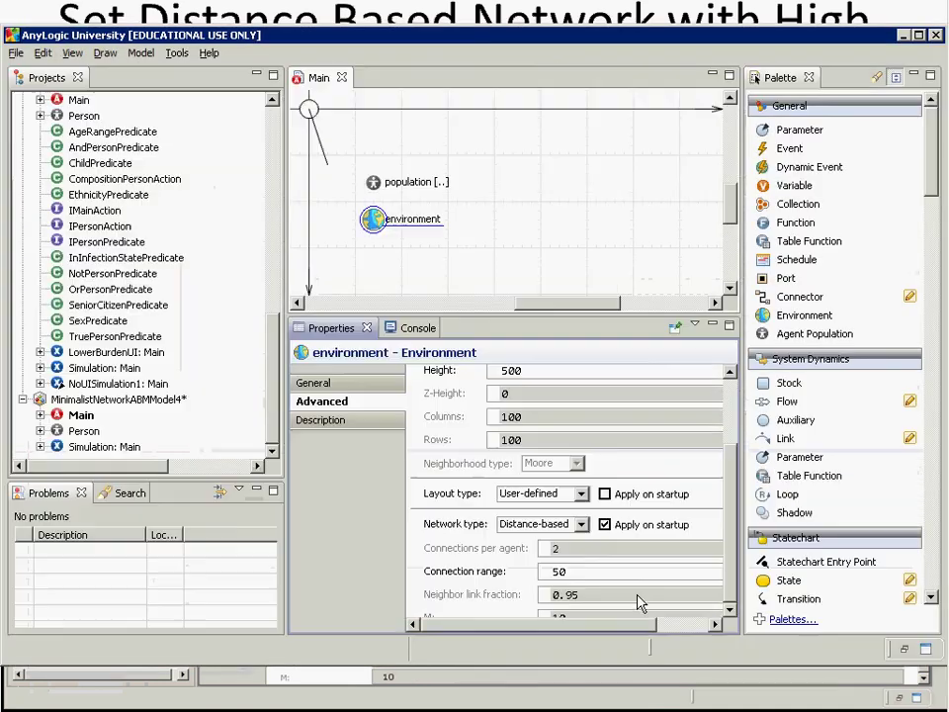
drag(570, 571, 492, 569)
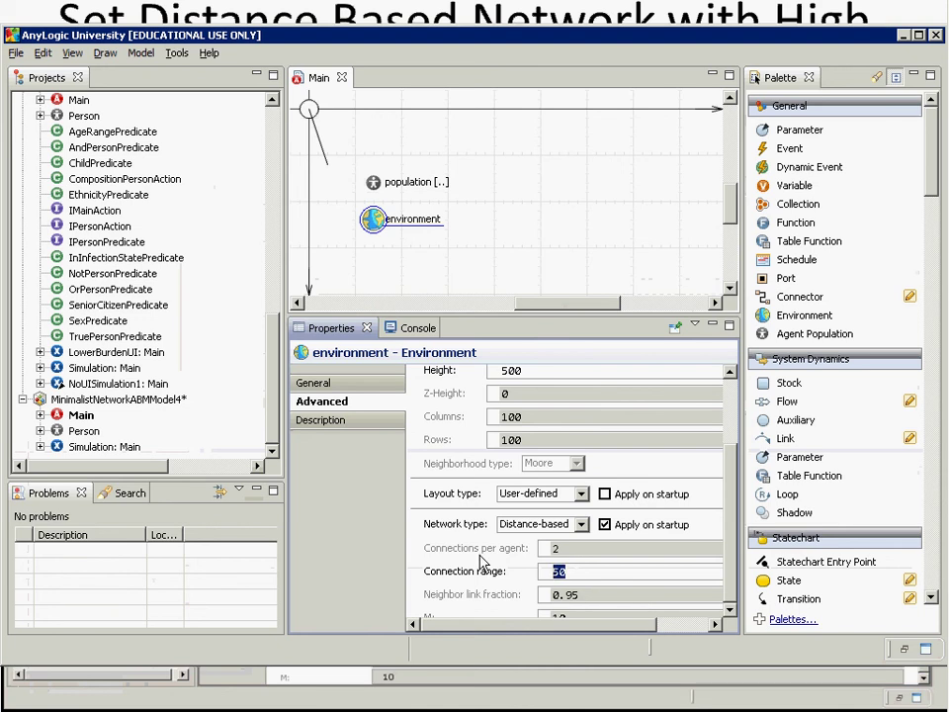
text(1000)
key(alt+Tab)
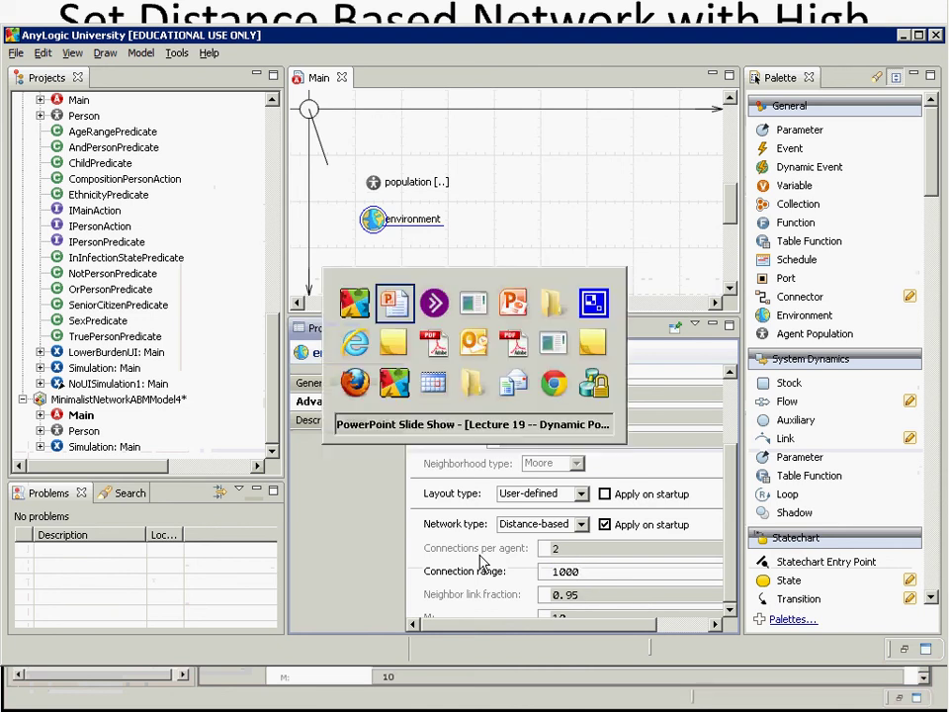
Step: Review the 'To Main: Add Button to Request Adding Population Member' slide, then return to AnyLogic
key(alt+Tab)
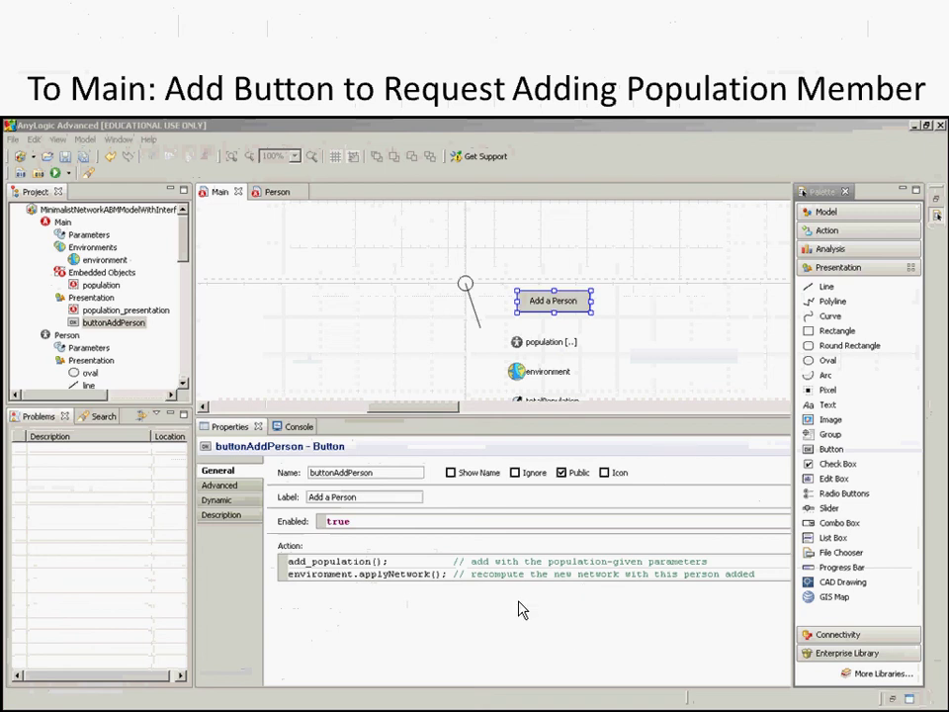
key(alt+Tab)
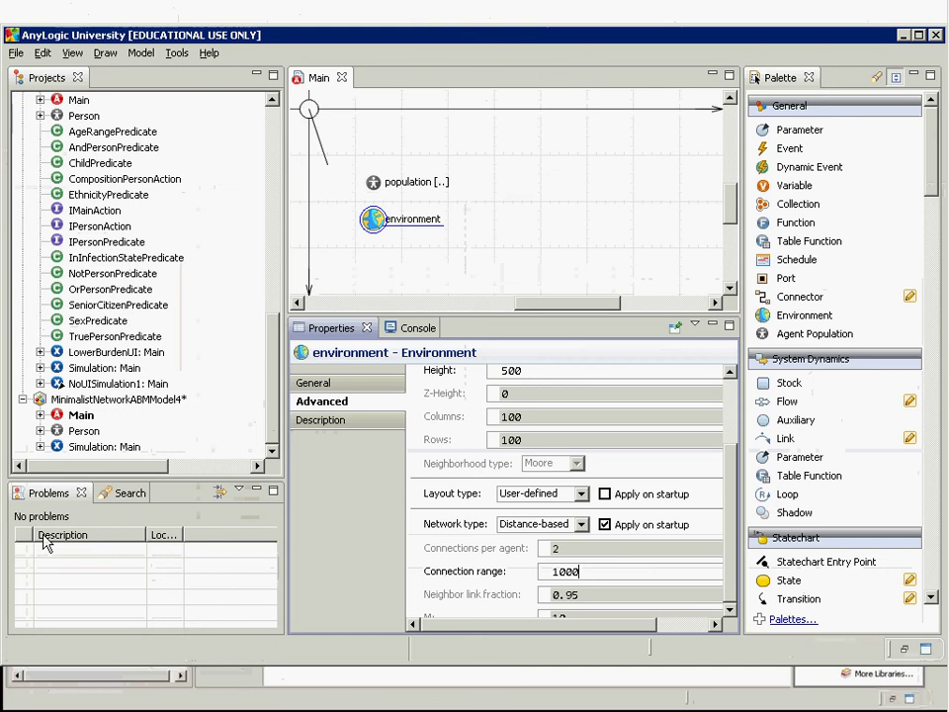
Step: Drag a Button from the Controls palette onto Main just above the population object
click(96, 419)
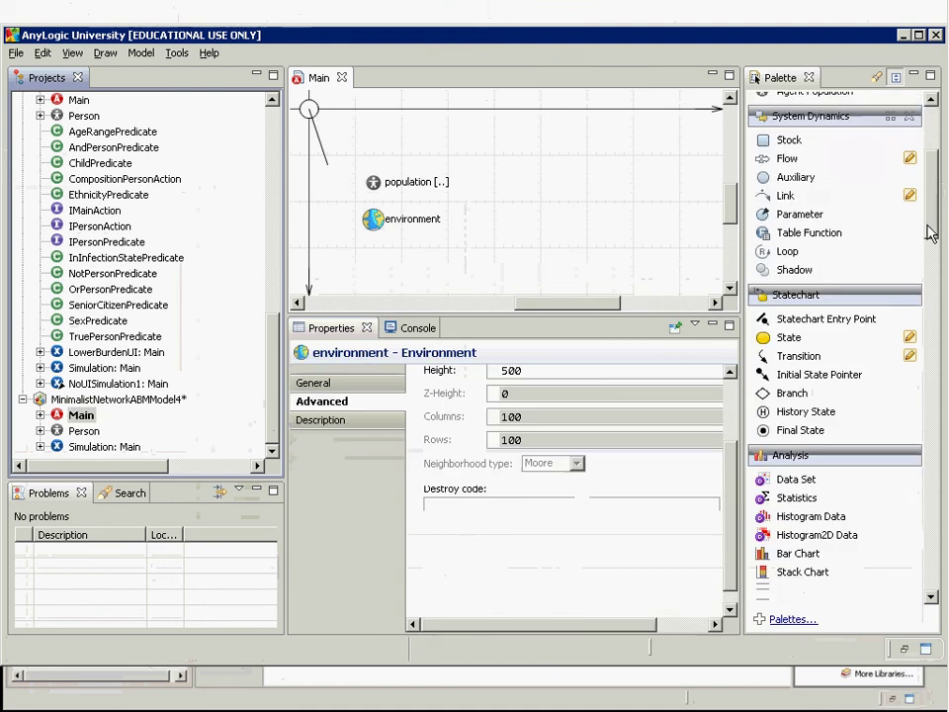
drag(929, 232, 942, 367)
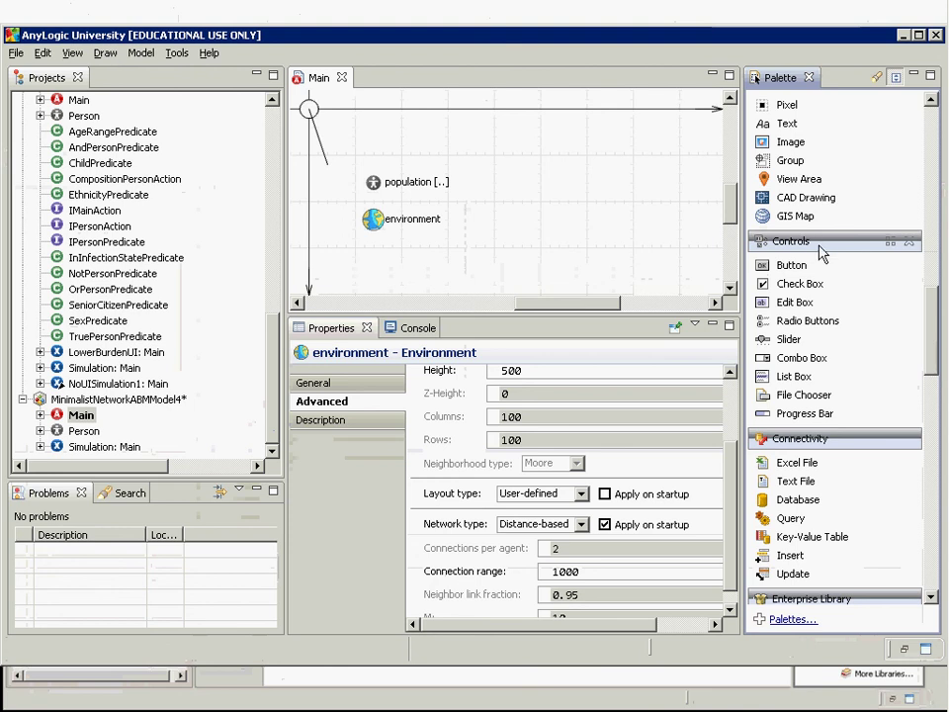
drag(781, 263, 732, 267)
key(alt+Tab)
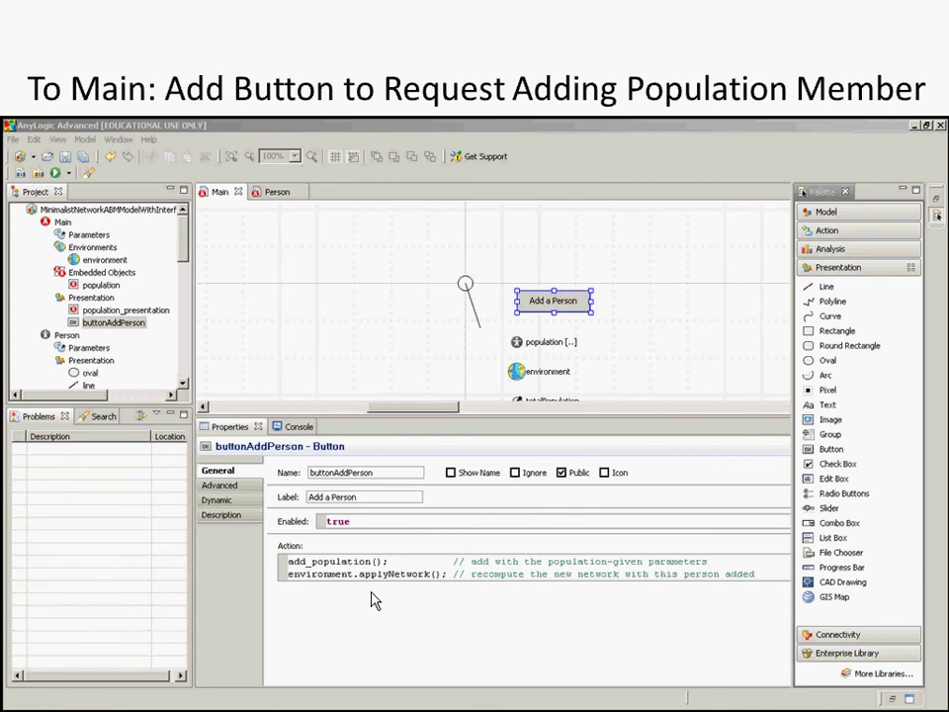
key(alt+Tab)
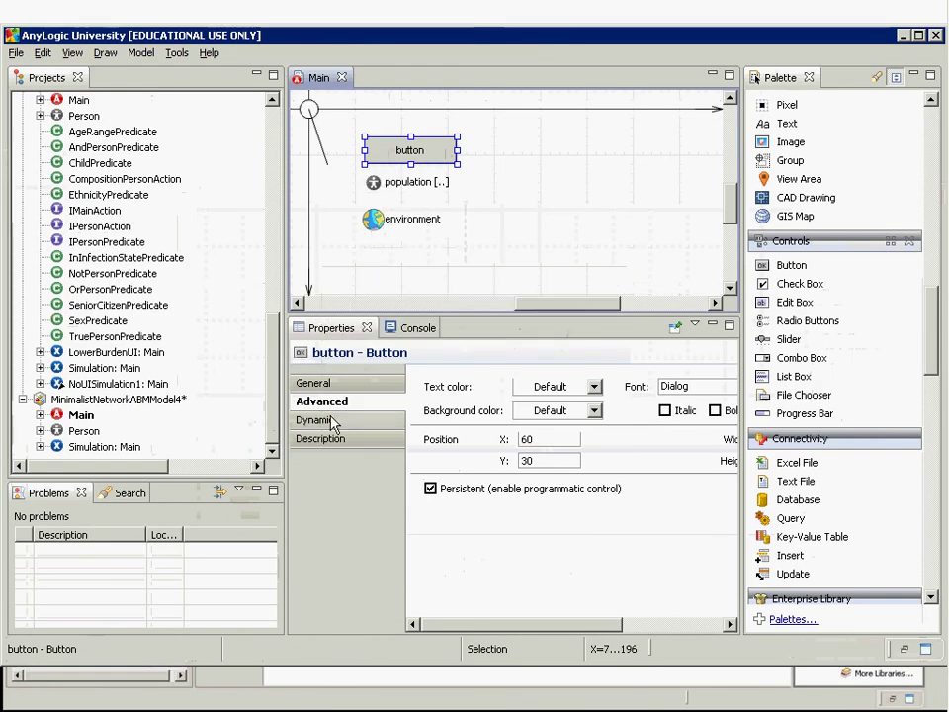
Step: Rename the button to buttonAddPopulation and label it 'Add a Person'
click(345, 382)
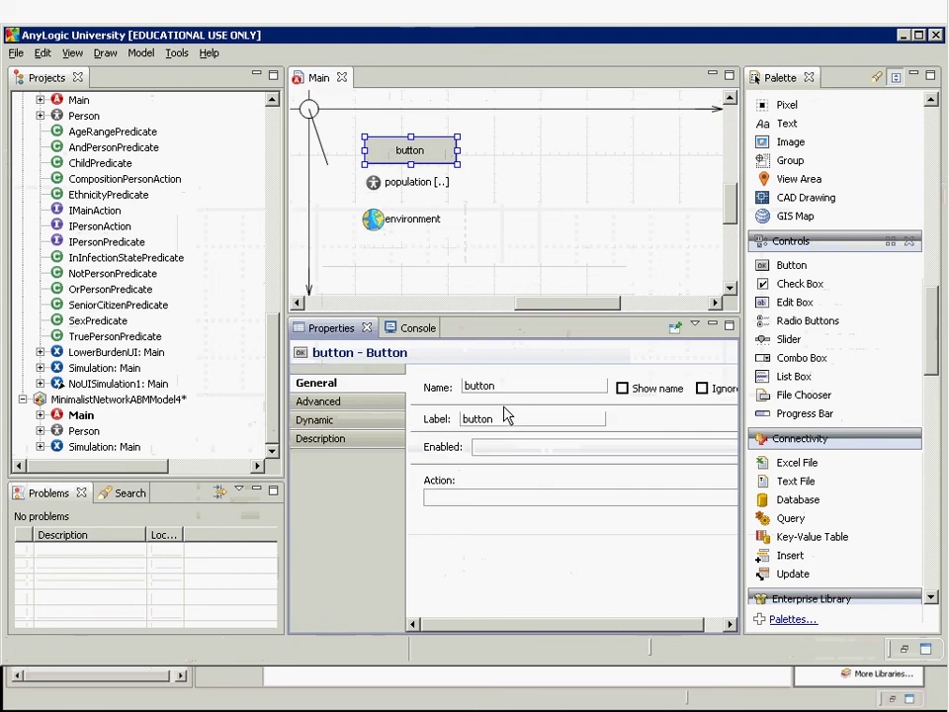
click(505, 386)
double_click(502, 385)
text(bu)
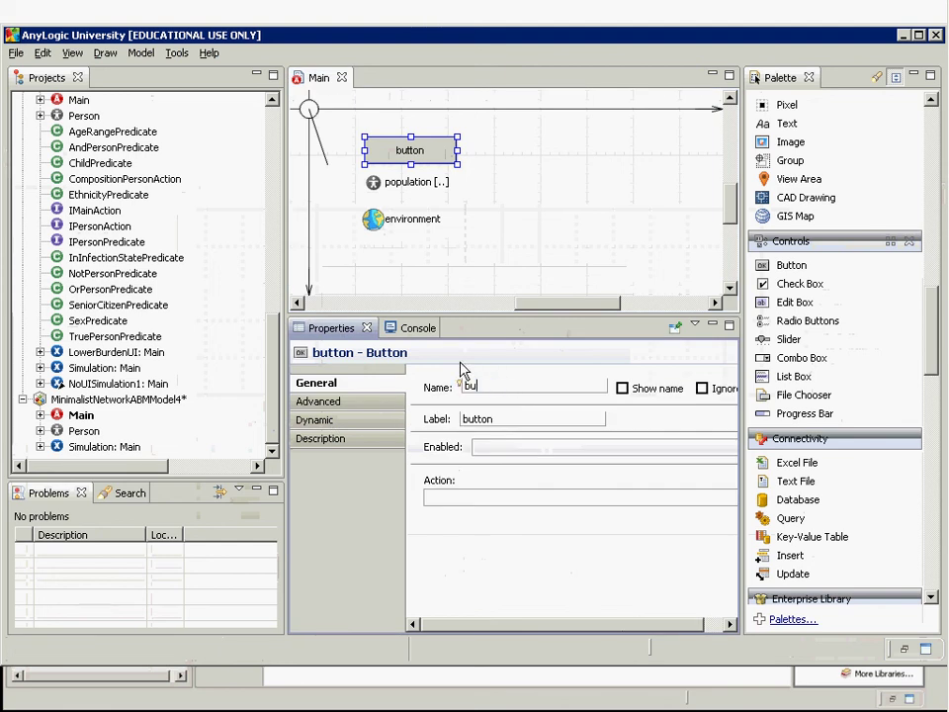
text(ttonAddPopulation)
key(Tab)
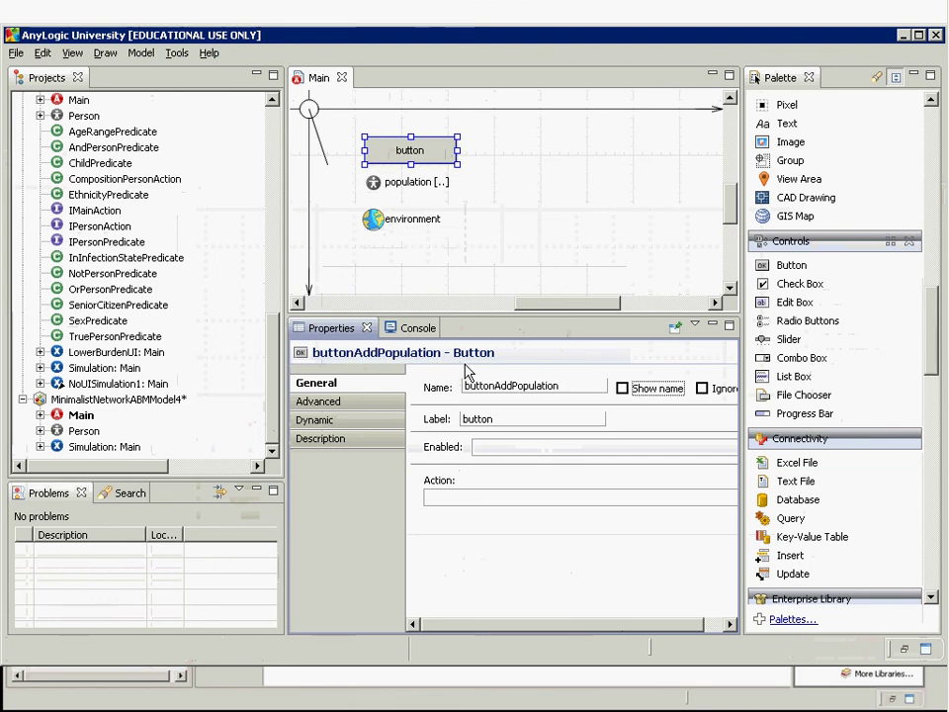
double_click(508, 417)
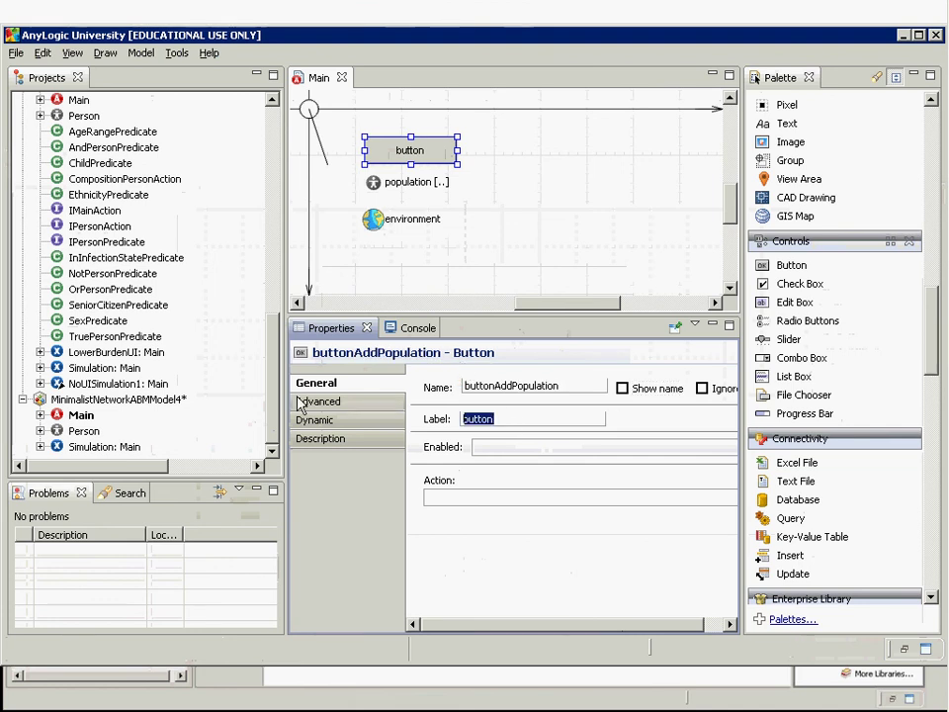
text(Add a Person)
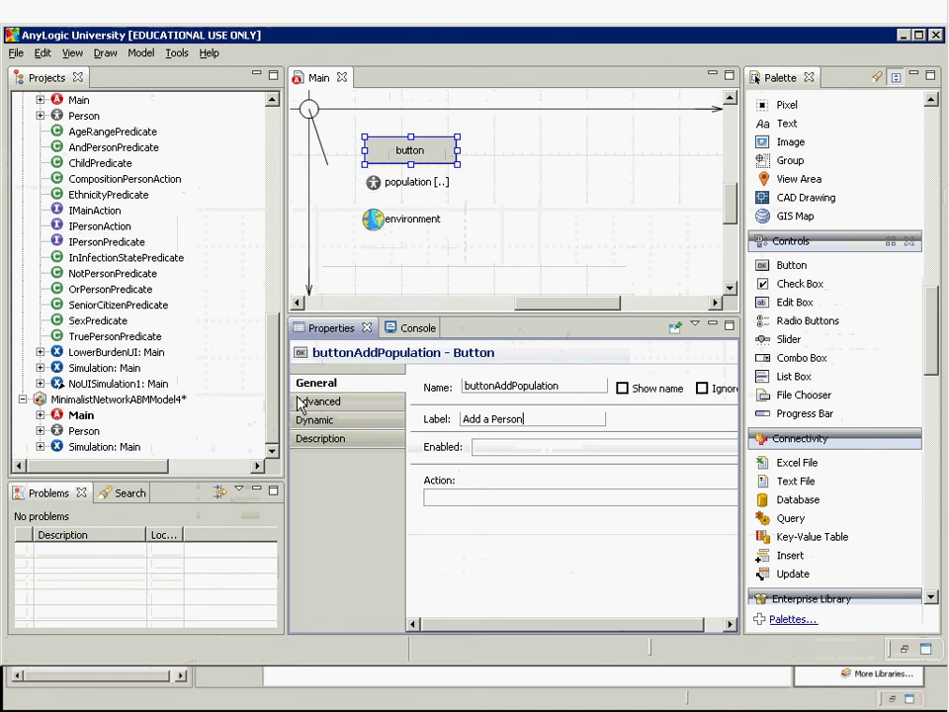
Step: Set Enabled to true and the action to add_population(); environment.applyNetwork();
click(546, 446)
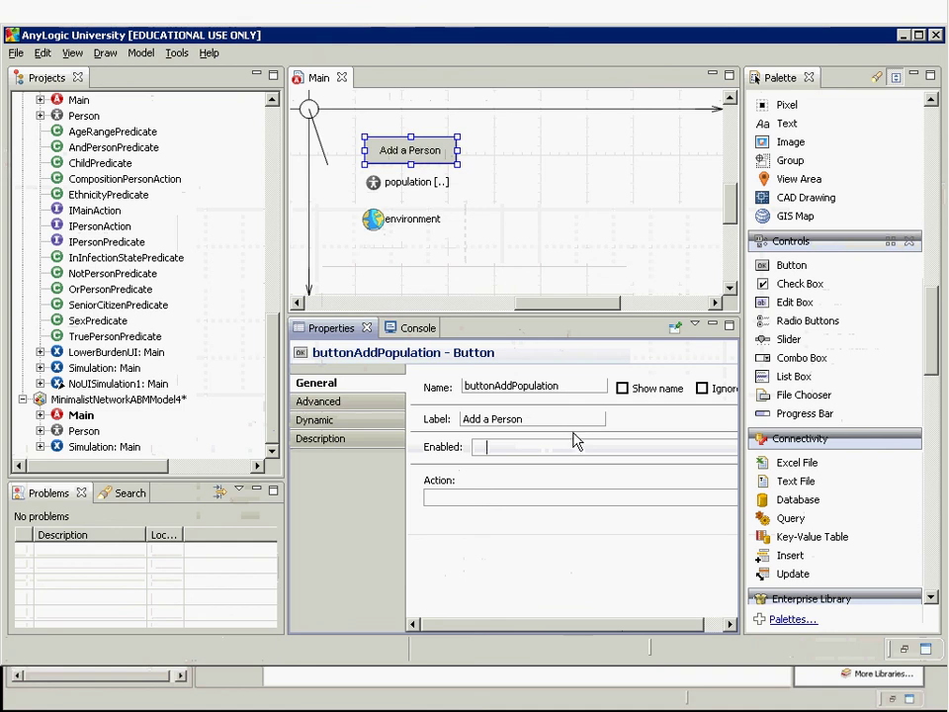
text(true)
click(518, 492)
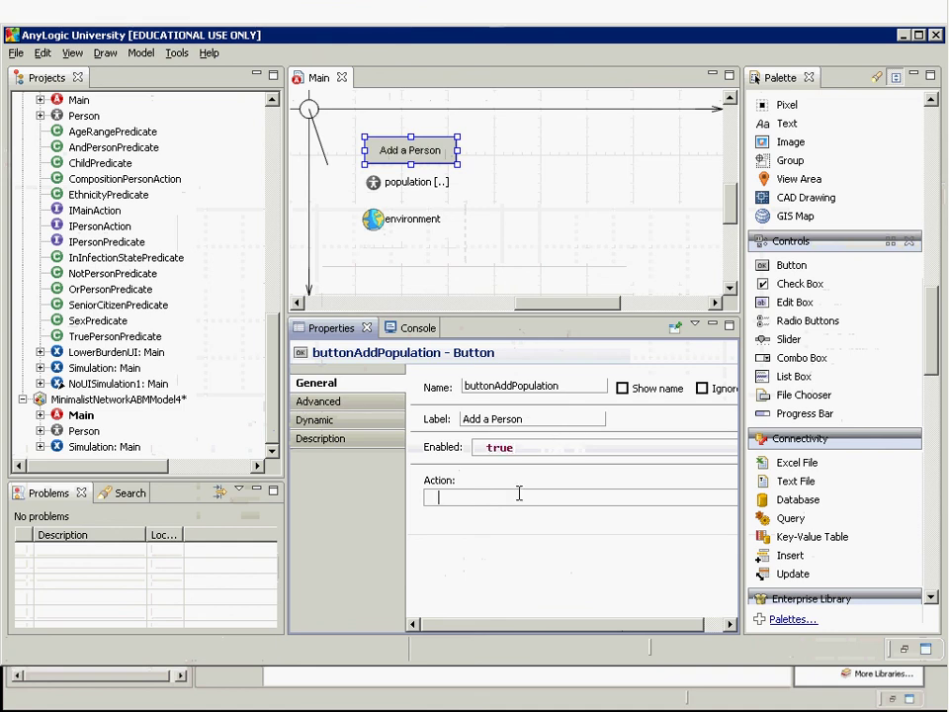
text(add_population();)
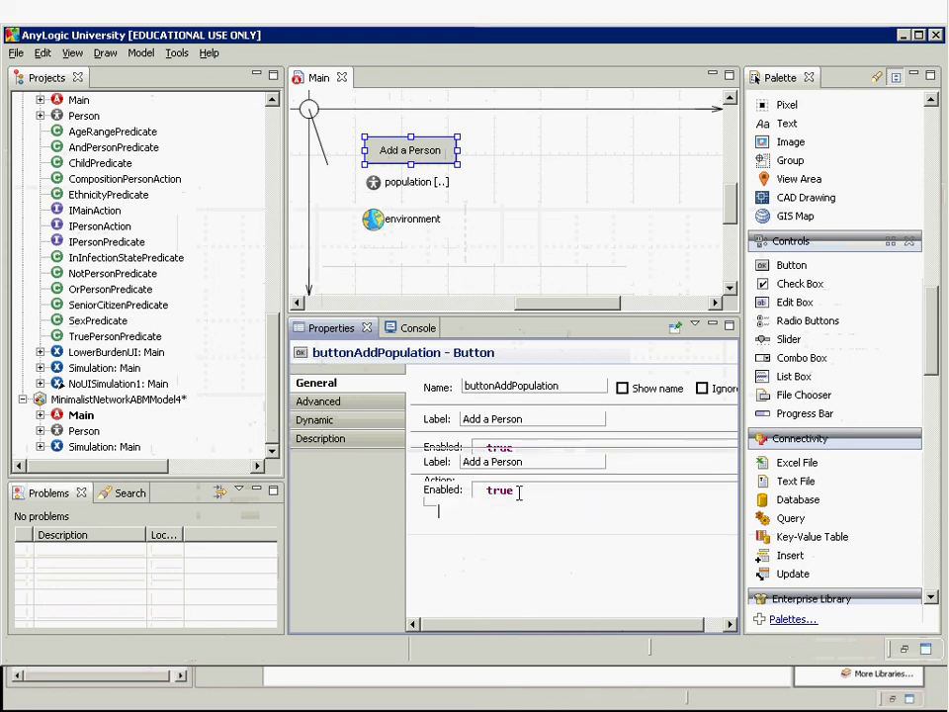
key(Return)
text(environm)
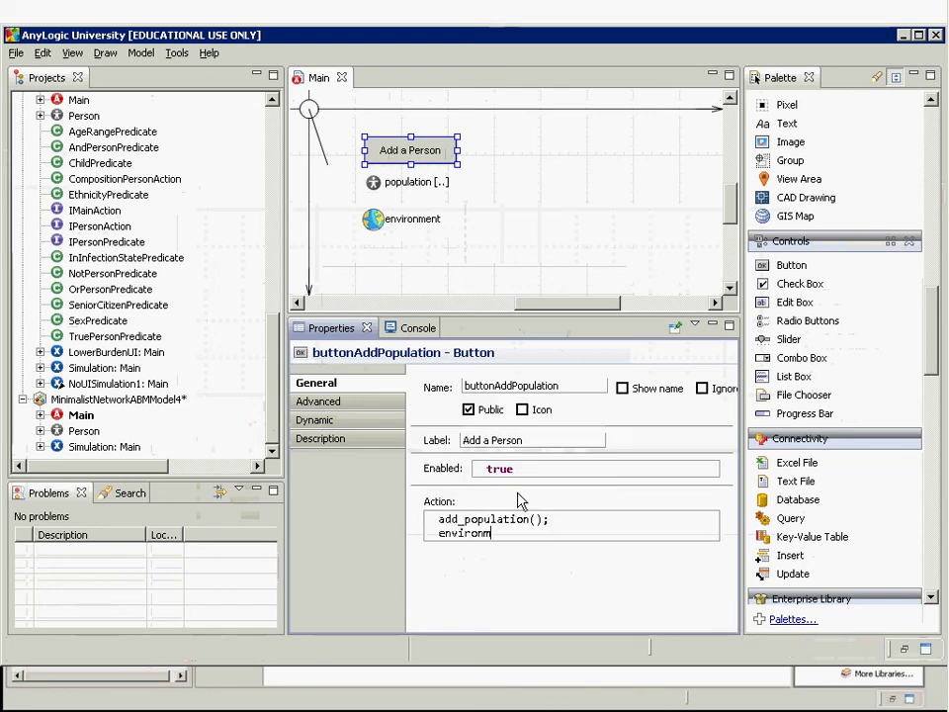
text(ent.apply)
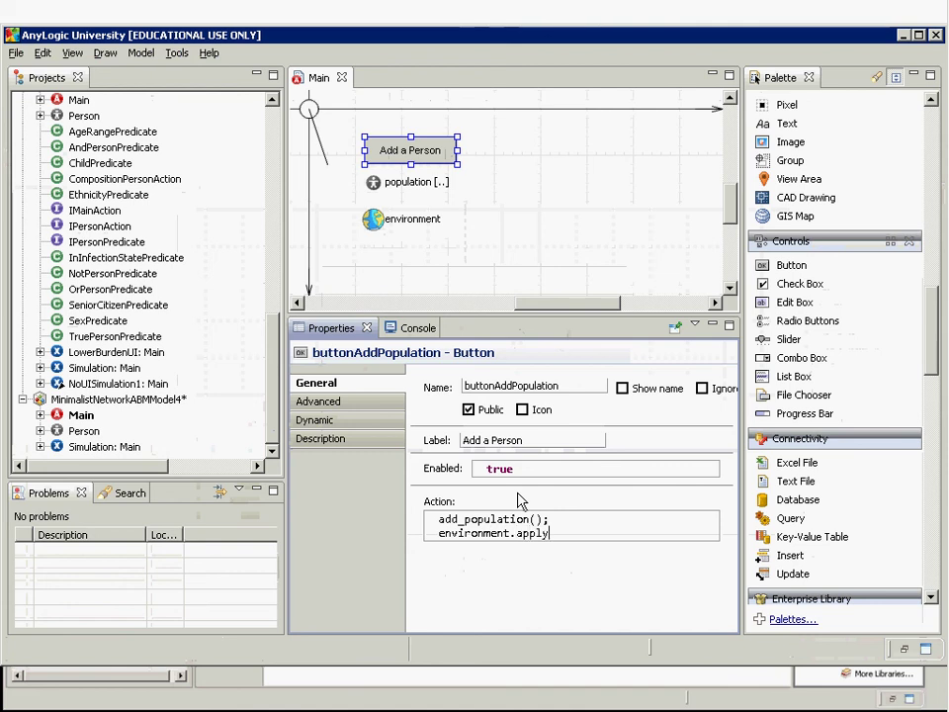
text(Network();)
Step: Build the model, then run the Simulation: Main experiment from the Projects tree
click(142, 54)
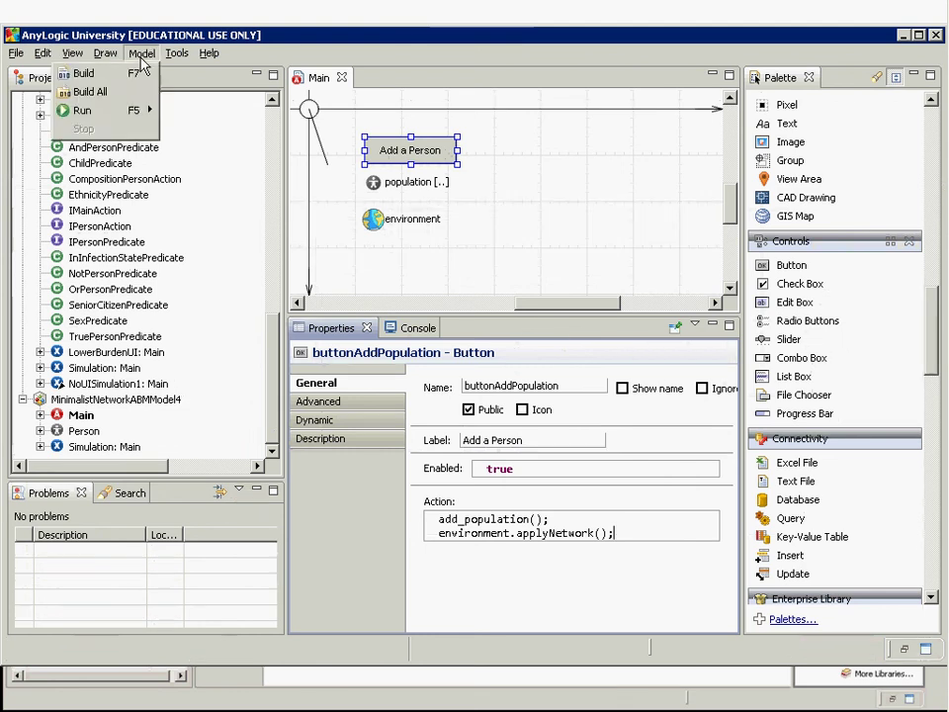
click(126, 71)
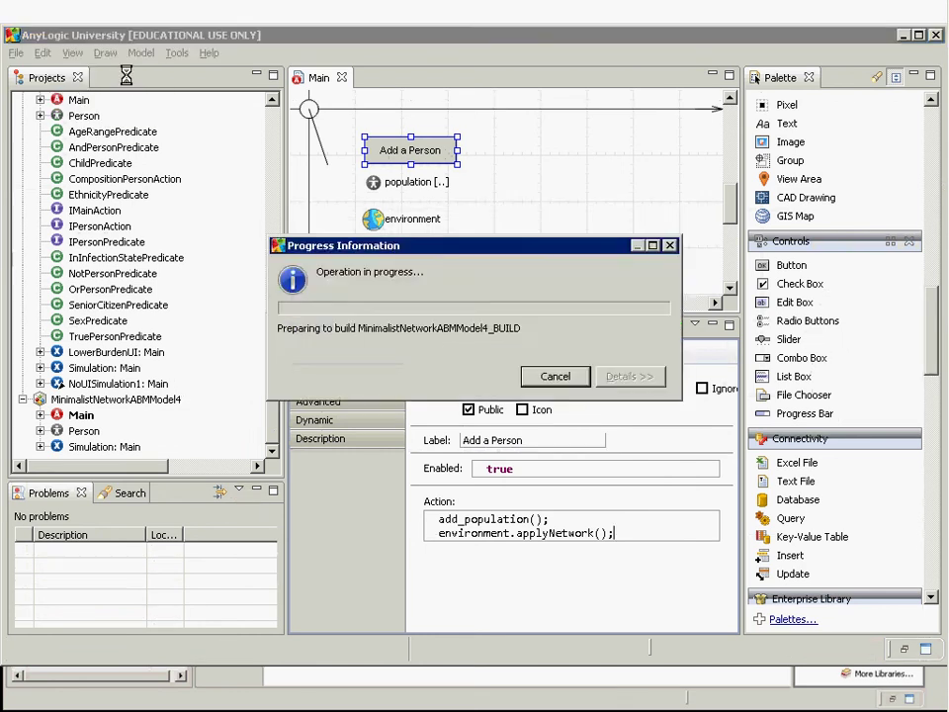
click(134, 56)
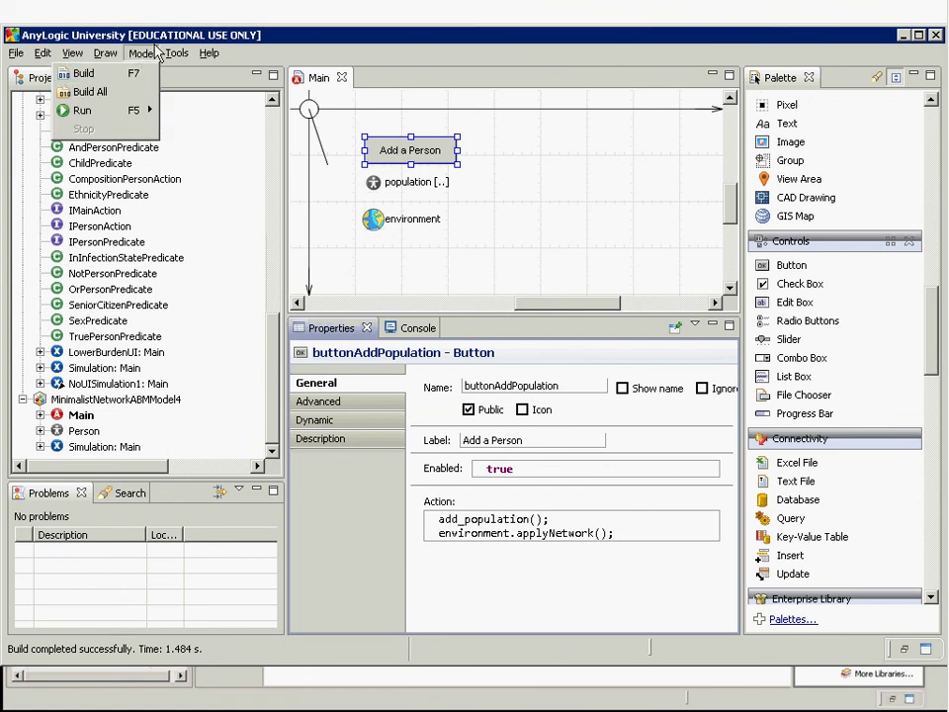
click(138, 50)
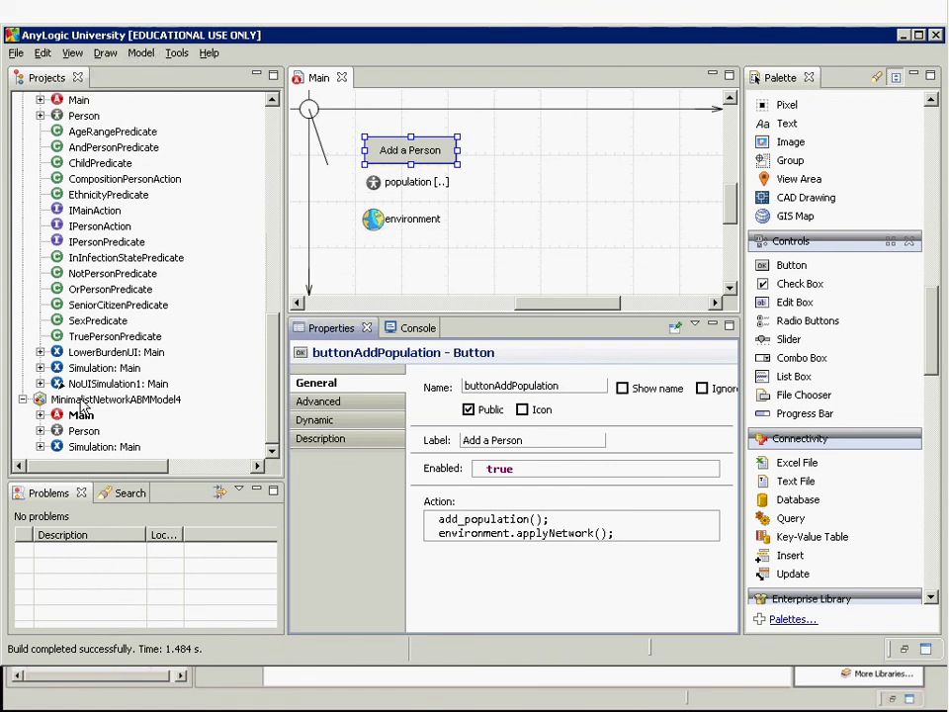
right_click(79, 450)
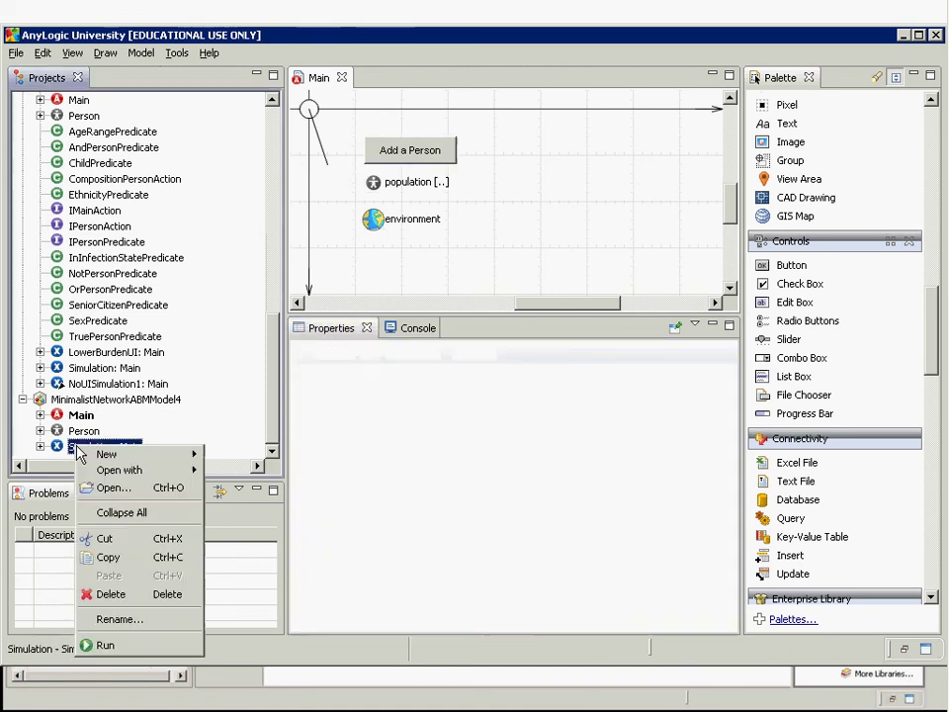
click(150, 648)
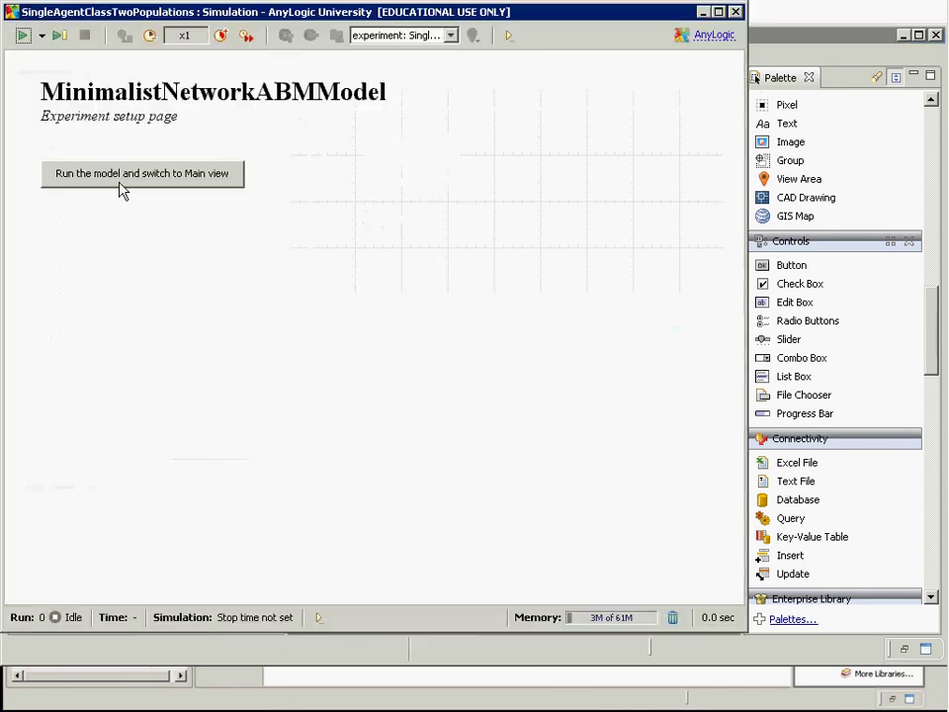
Step: Start the model in Main view and press 'Add a Person' thirteen times to densify the network
click(121, 183)
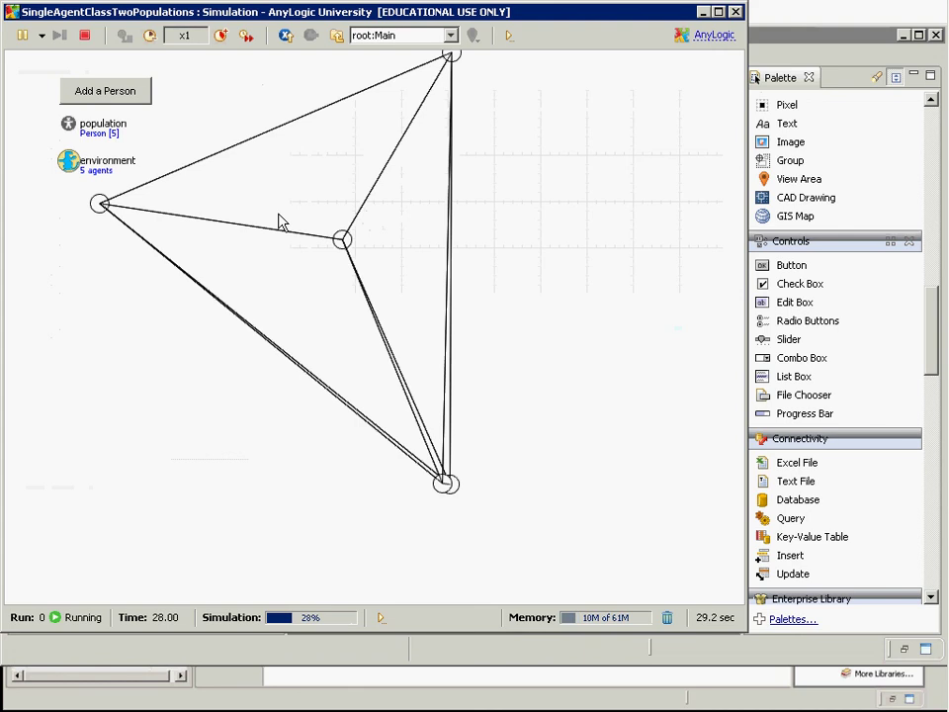
click(89, 94)
click(89, 94)
click(89, 94)
click(88, 94)
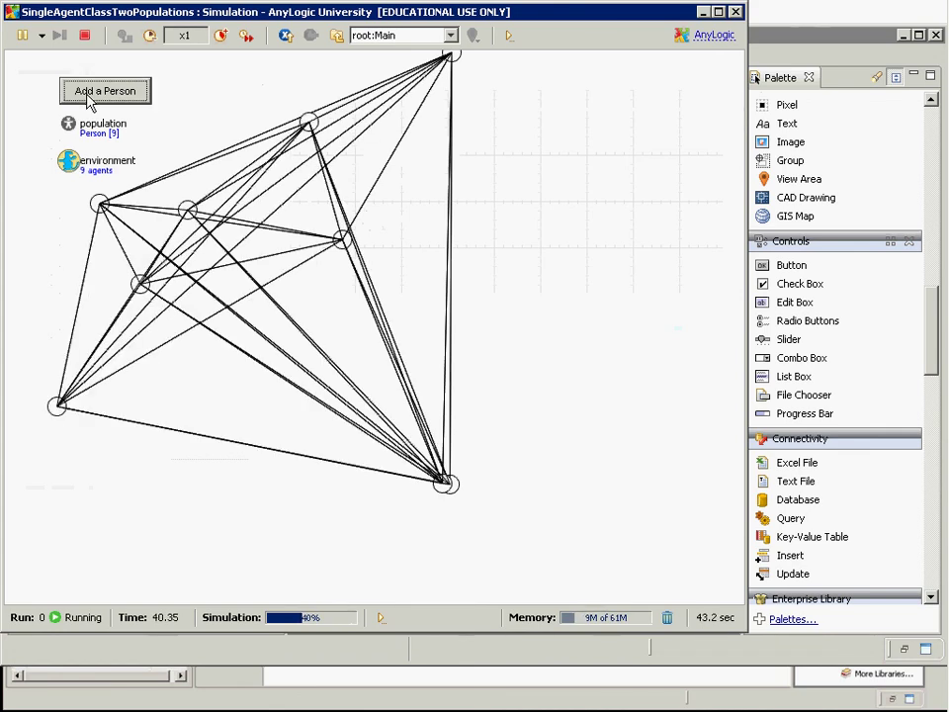
click(89, 94)
click(89, 93)
click(89, 94)
click(89, 94)
click(89, 95)
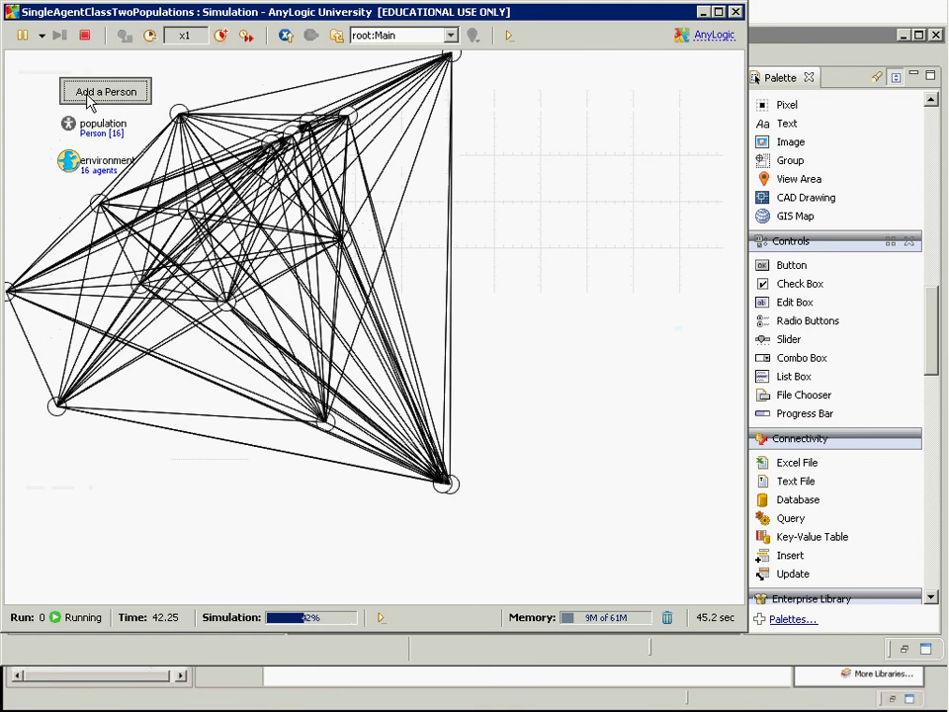
click(89, 95)
click(88, 95)
click(88, 96)
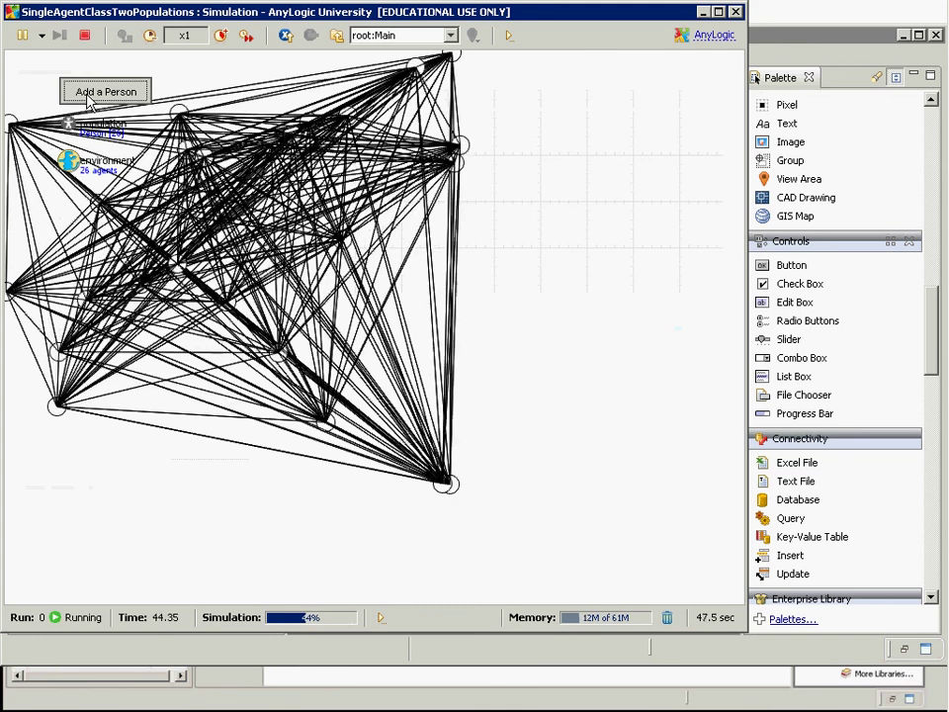
click(89, 98)
click(90, 100)
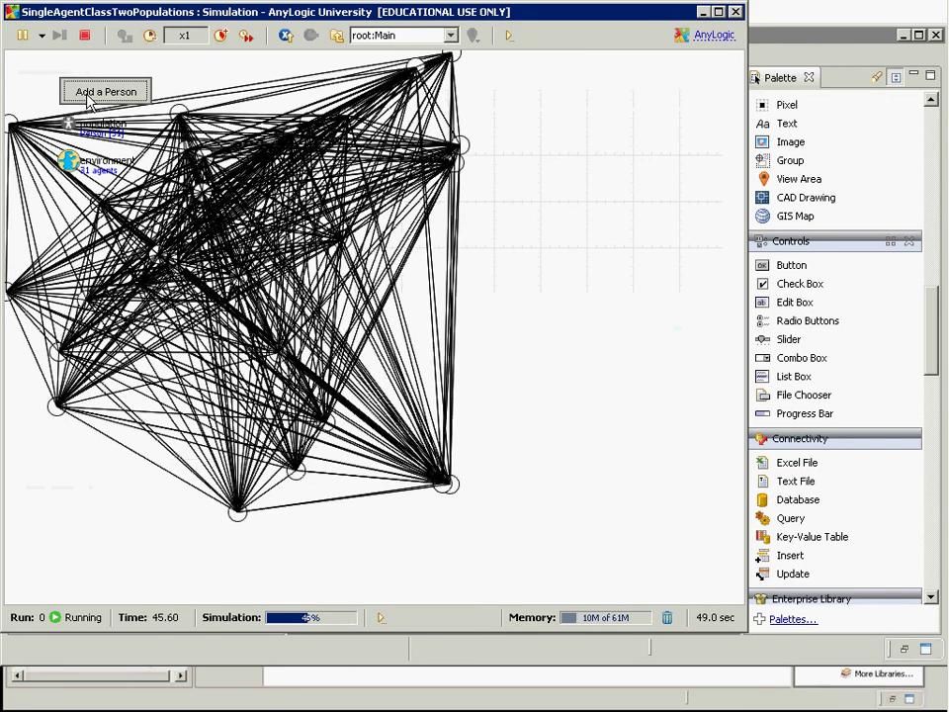
click(88, 99)
click(86, 101)
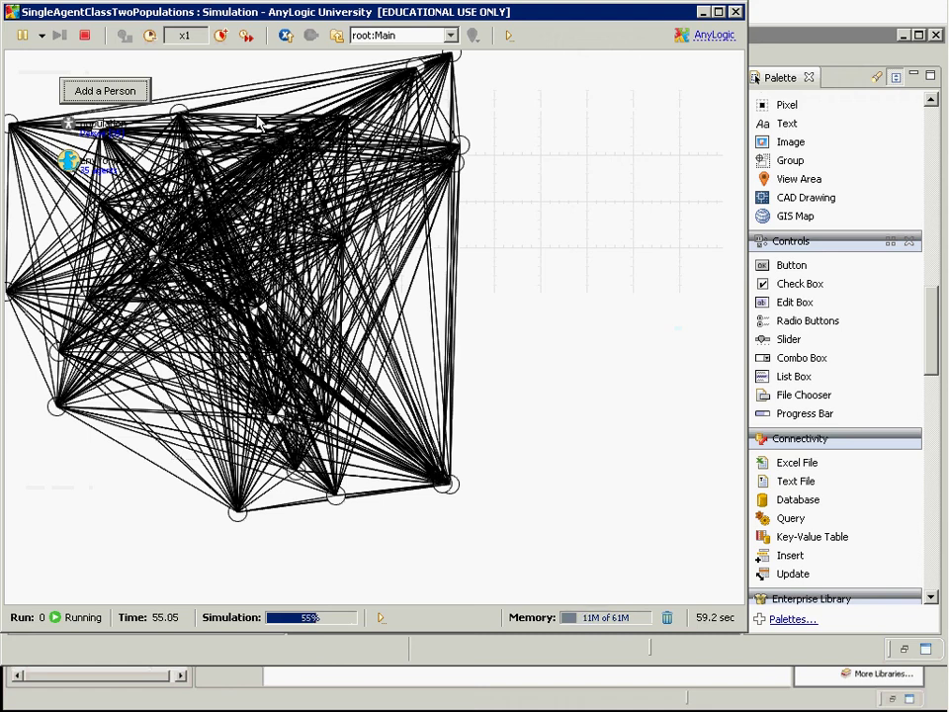
key(alt+Tab)
Step: Advance PowerPoint to the slide on deleting a clicked person, close the simulation, and return to AnyLogic
key(Page_Down)
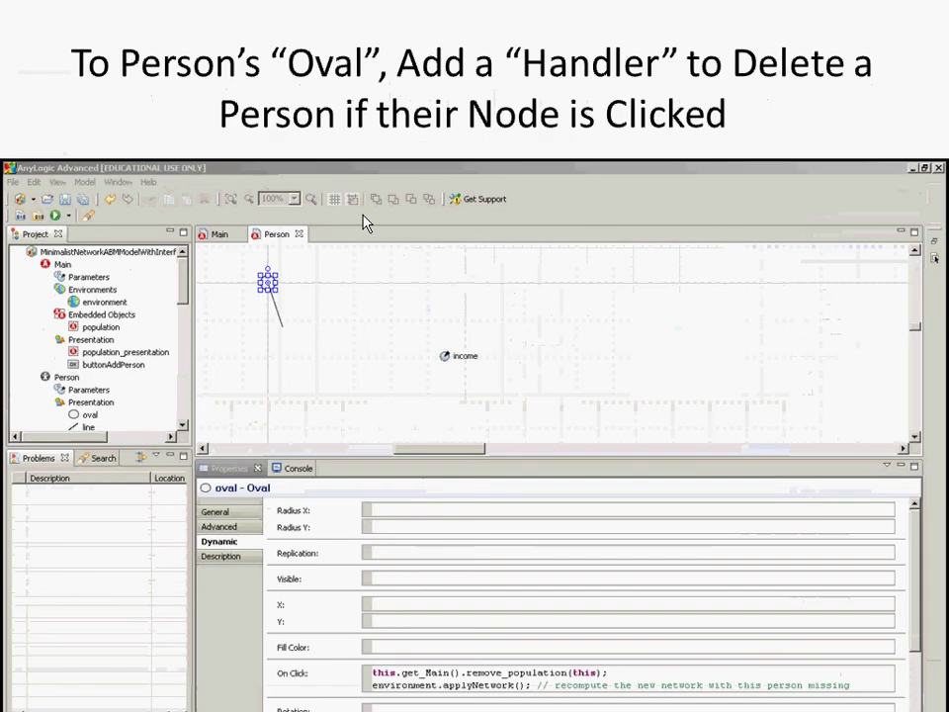
key(alt+Tab)
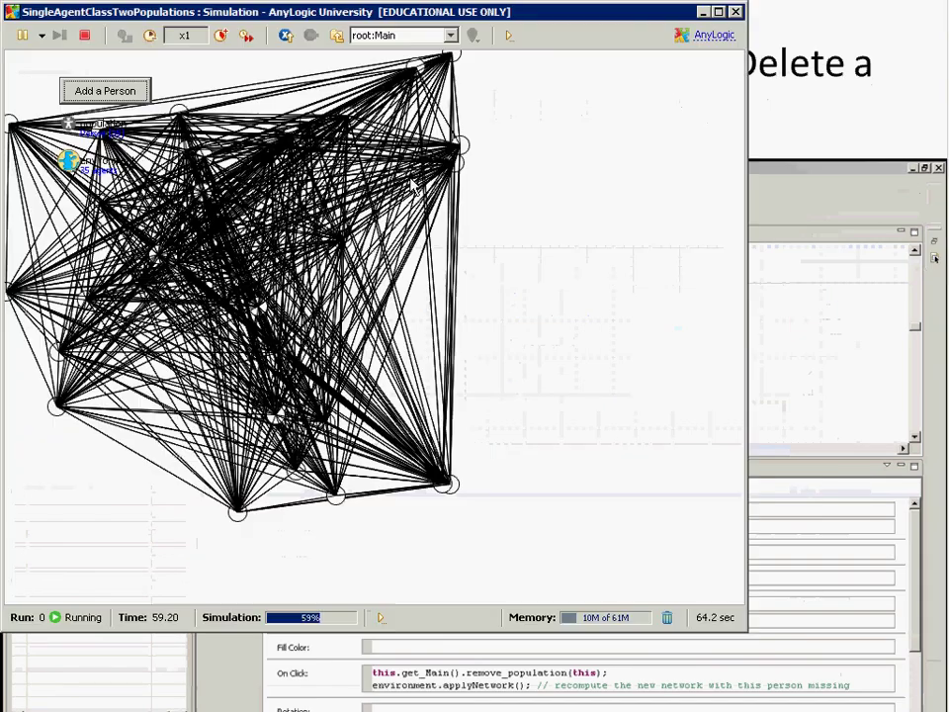
click(735, 12)
key(alt+Tab)
key(alt+Tab)
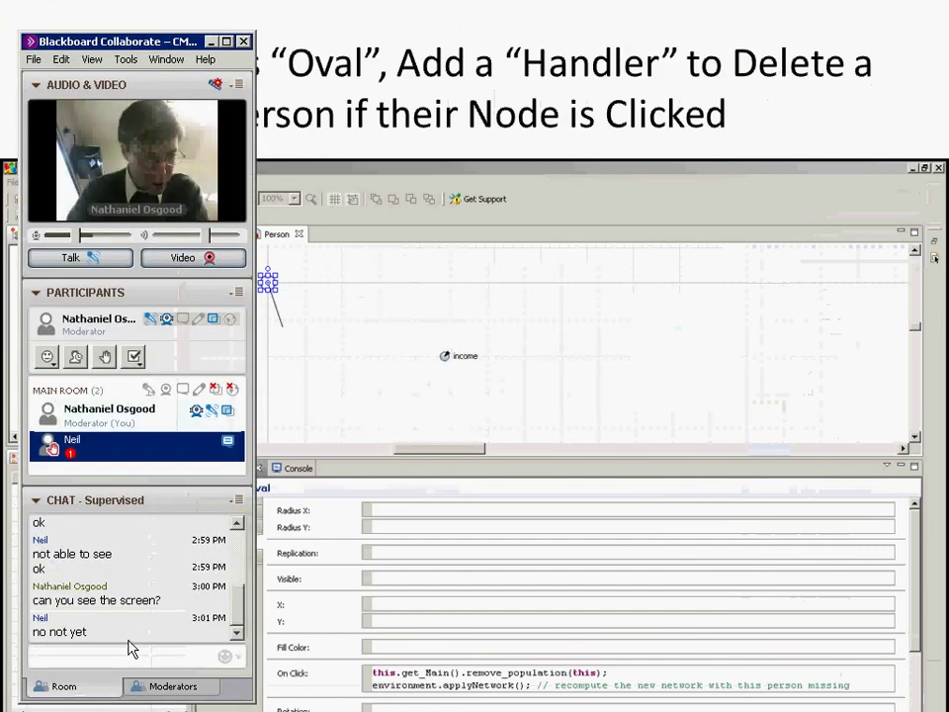
key(alt+Tab)
key(alt+Tab)
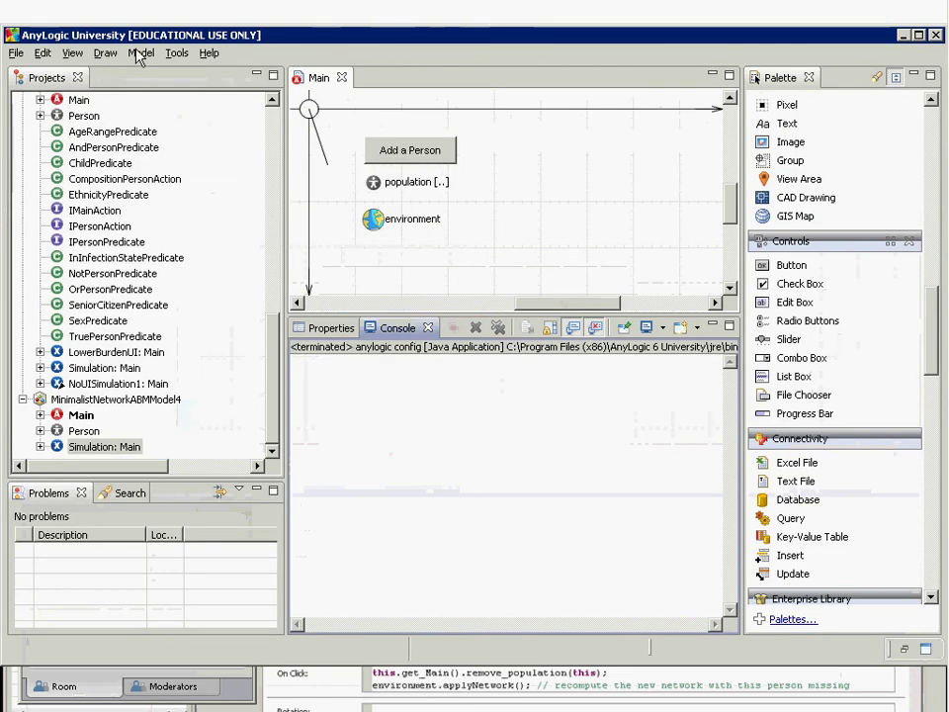
Step: Stop the current application sharing in Blackboard Collaborate
click(141, 54)
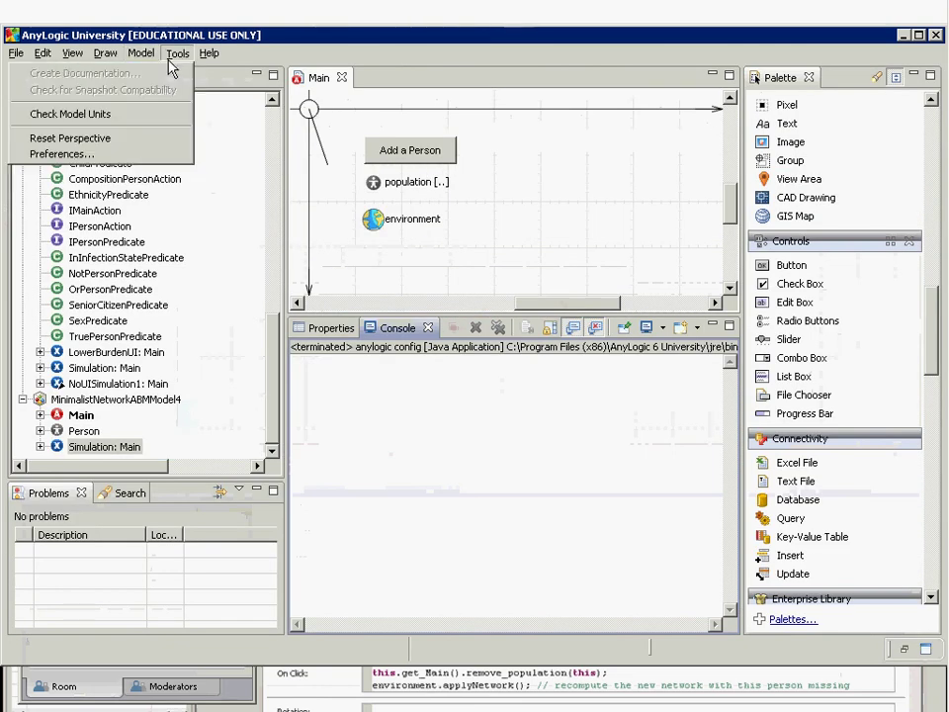
click(92, 29)
key(alt+Tab)
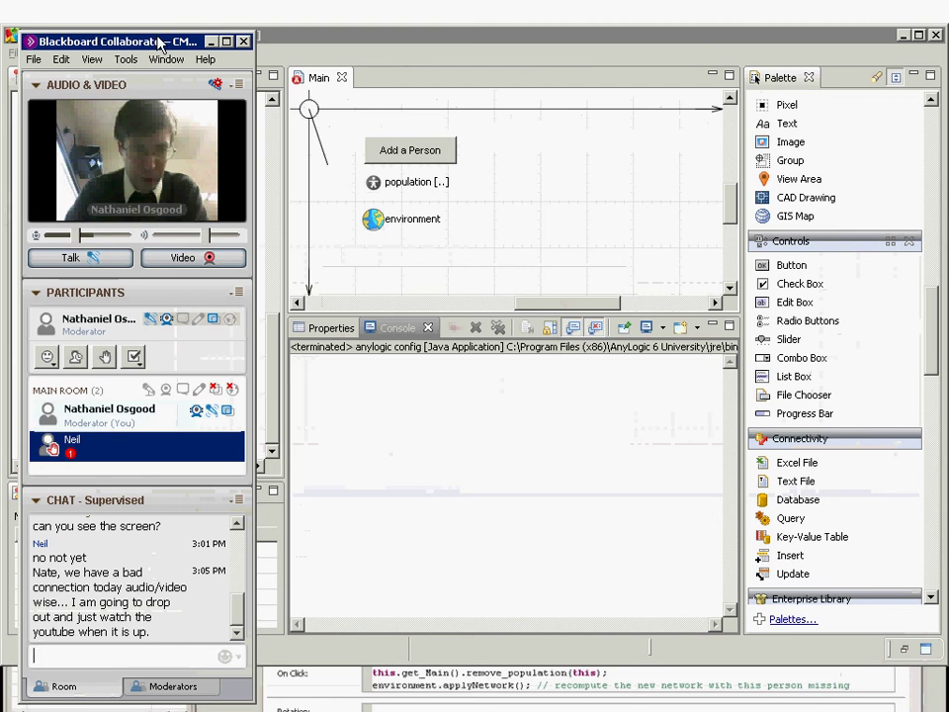
click(126, 58)
mouse_move(132, 81)
click(266, 81)
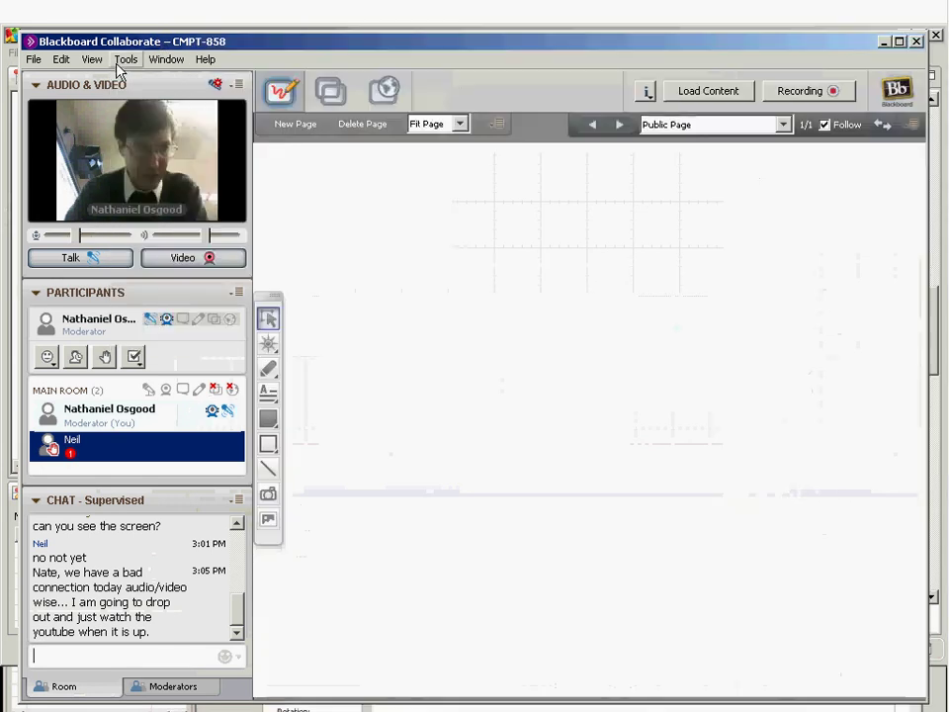
Step: Start sharing AnyLogic.exe, accepting the elevated privileges notice
click(124, 59)
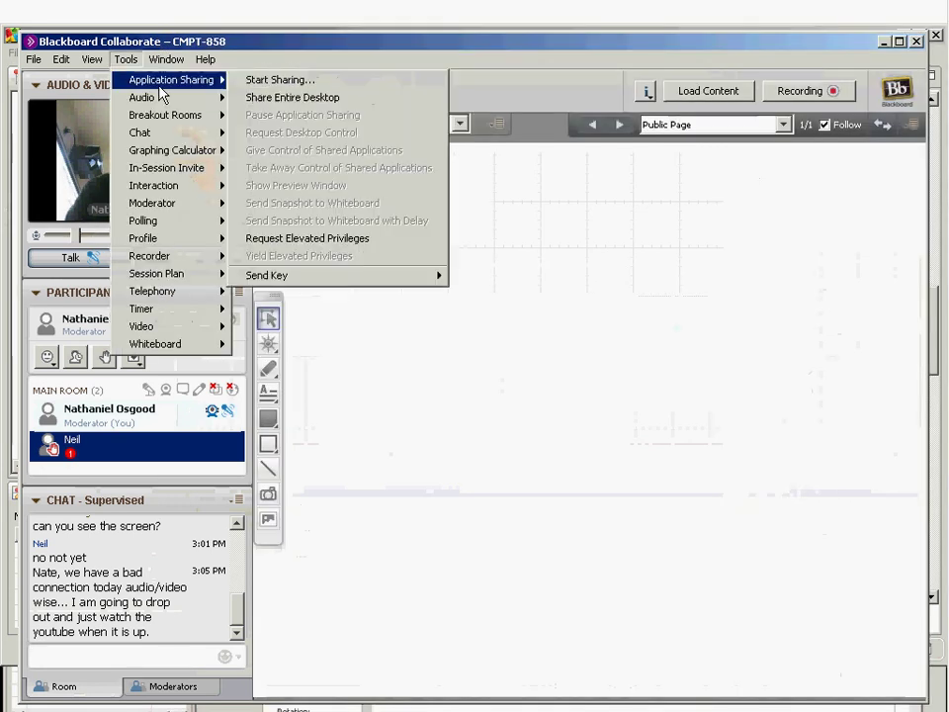
click(341, 79)
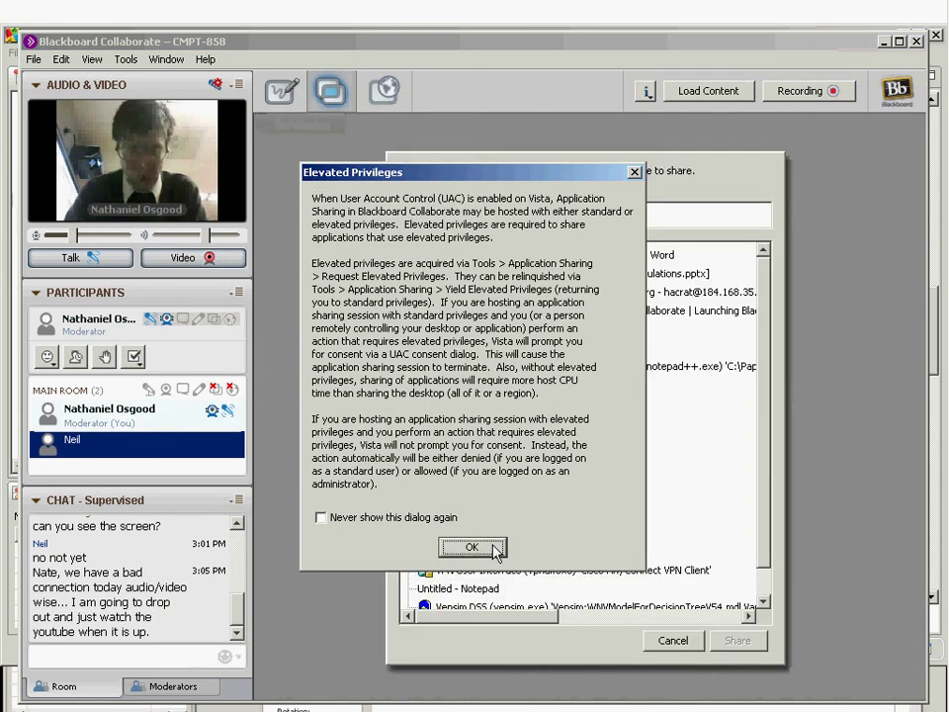
click(444, 546)
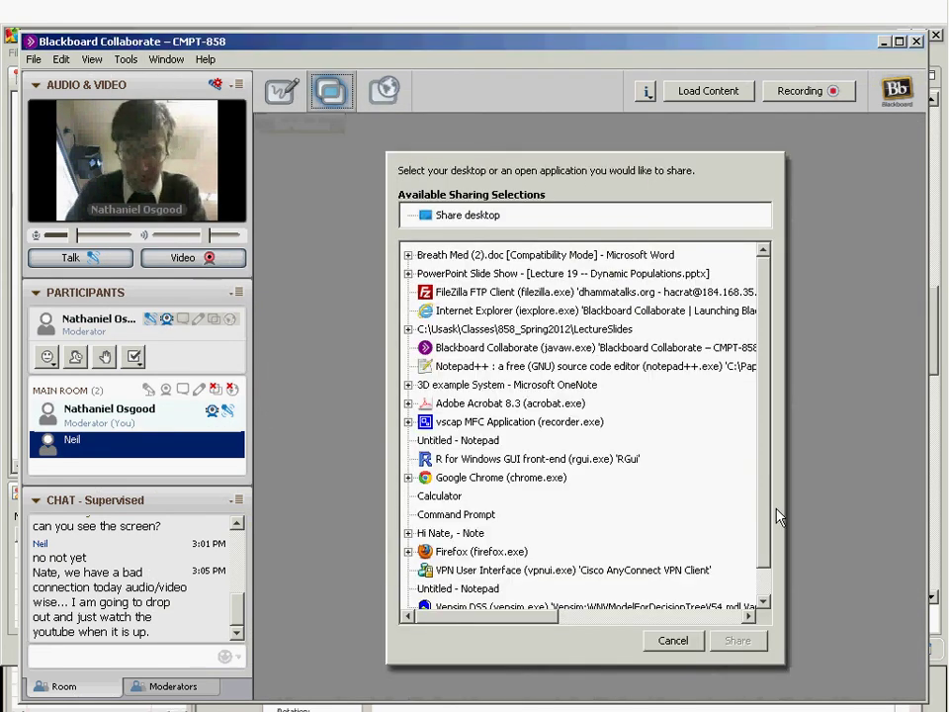
scroll(769, 515, down, 1)
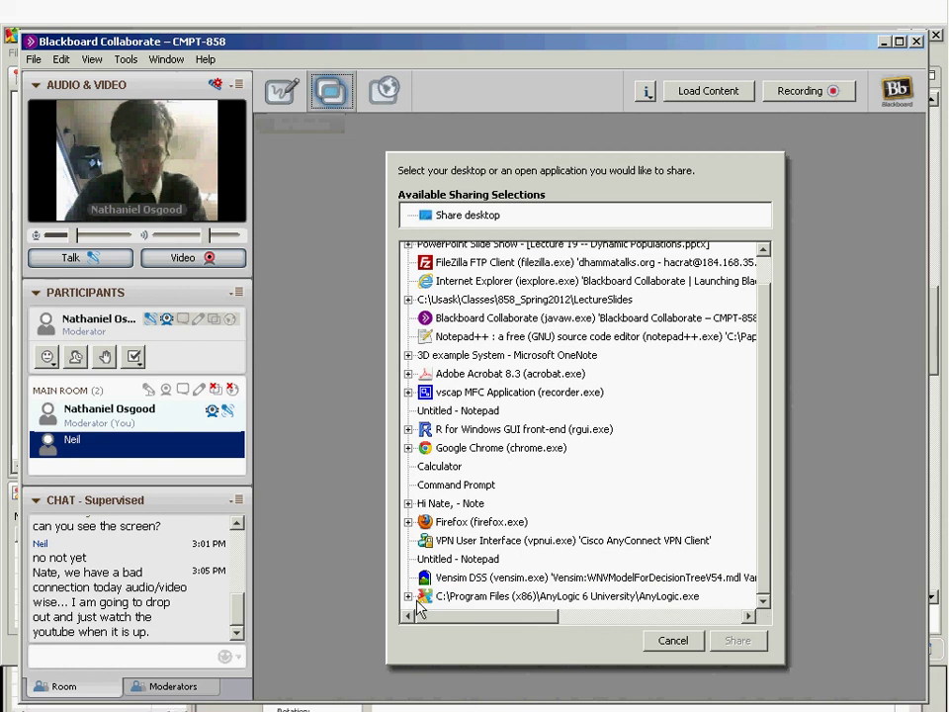
click(484, 596)
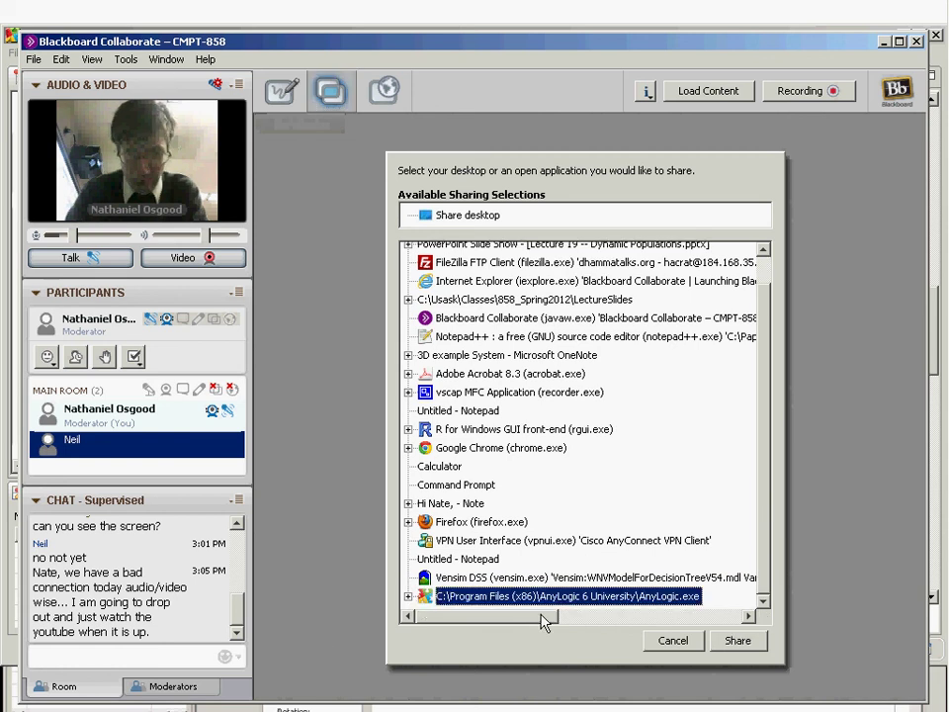
click(735, 638)
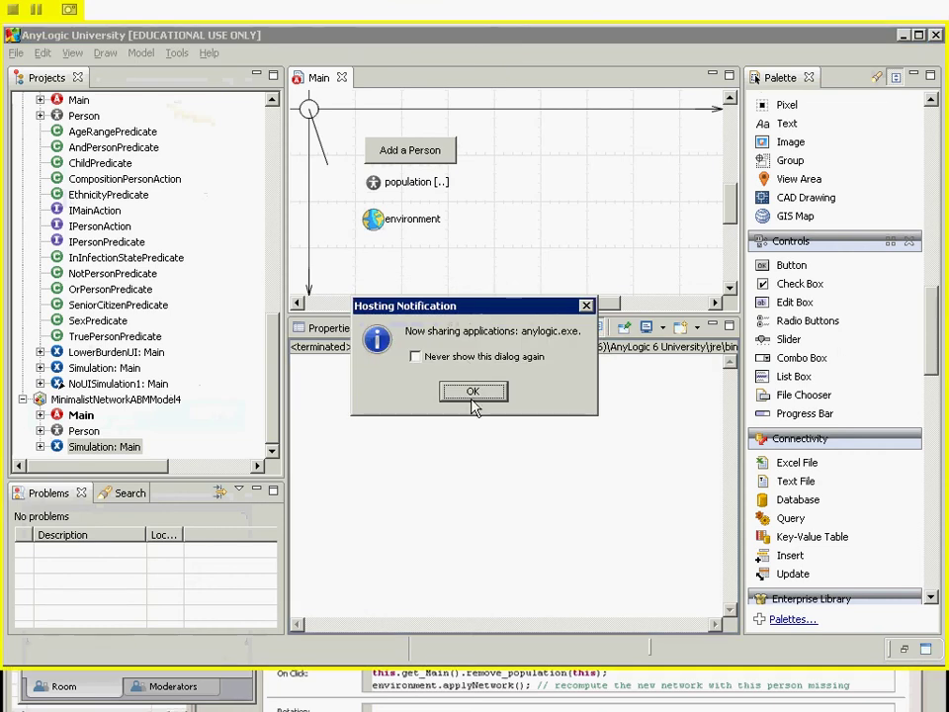
Step: Dismiss the Hosting Notification, bring the AnyLogic editor forward, and select the Person agent class
click(472, 396)
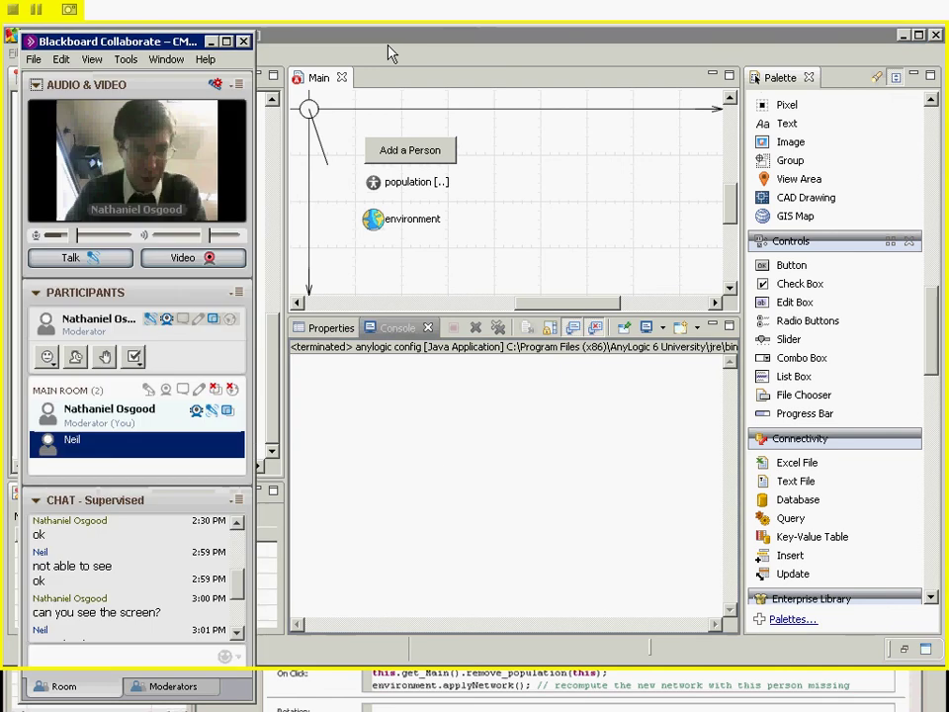
click(306, 366)
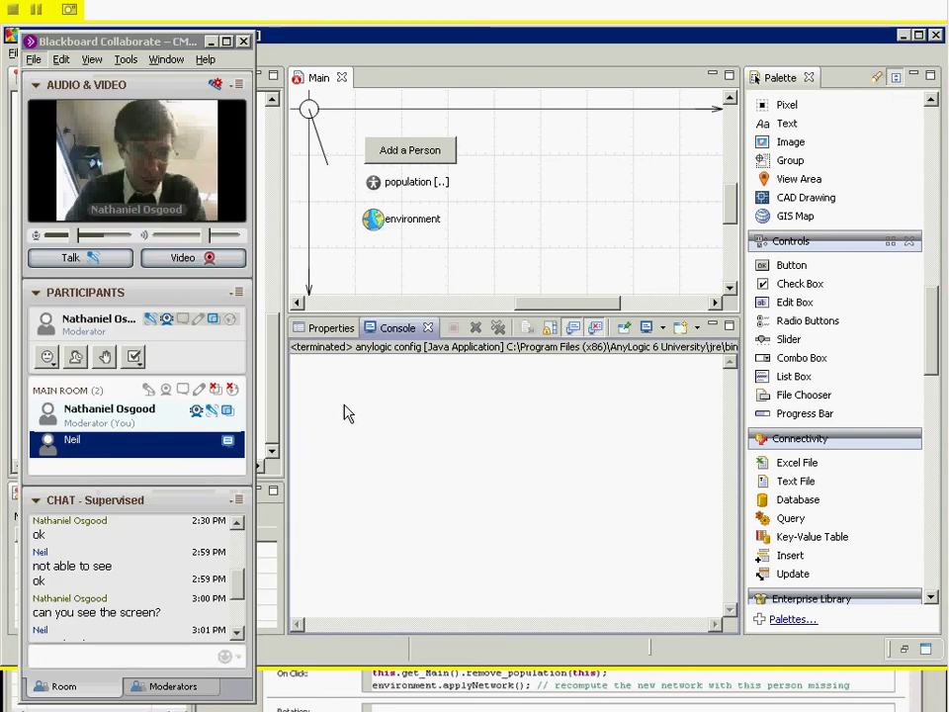
click(444, 40)
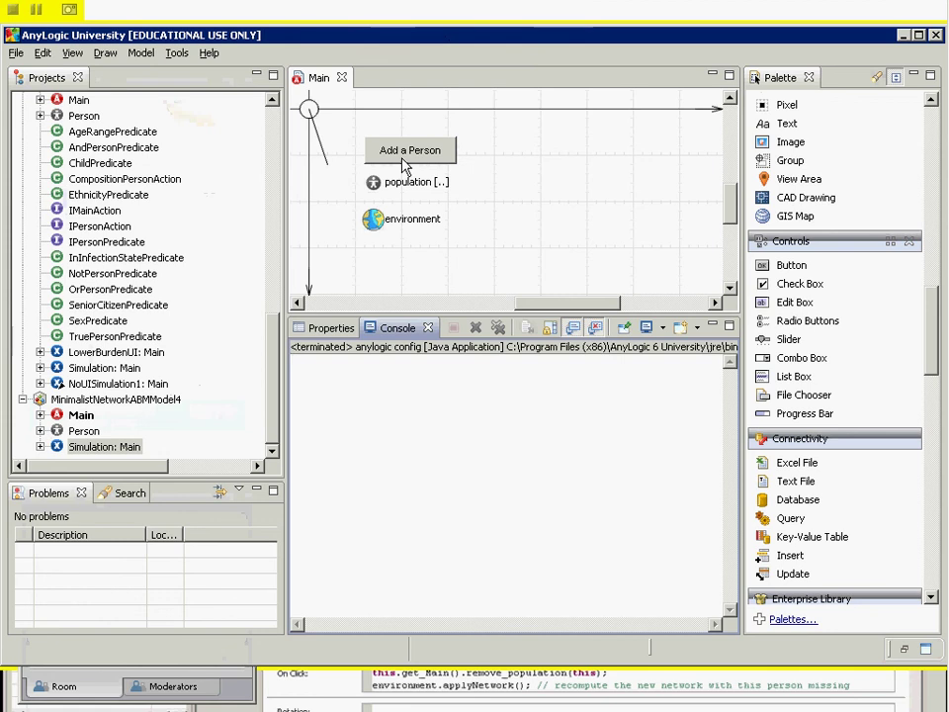
key(alt+Tab)
key(alt+Tab)
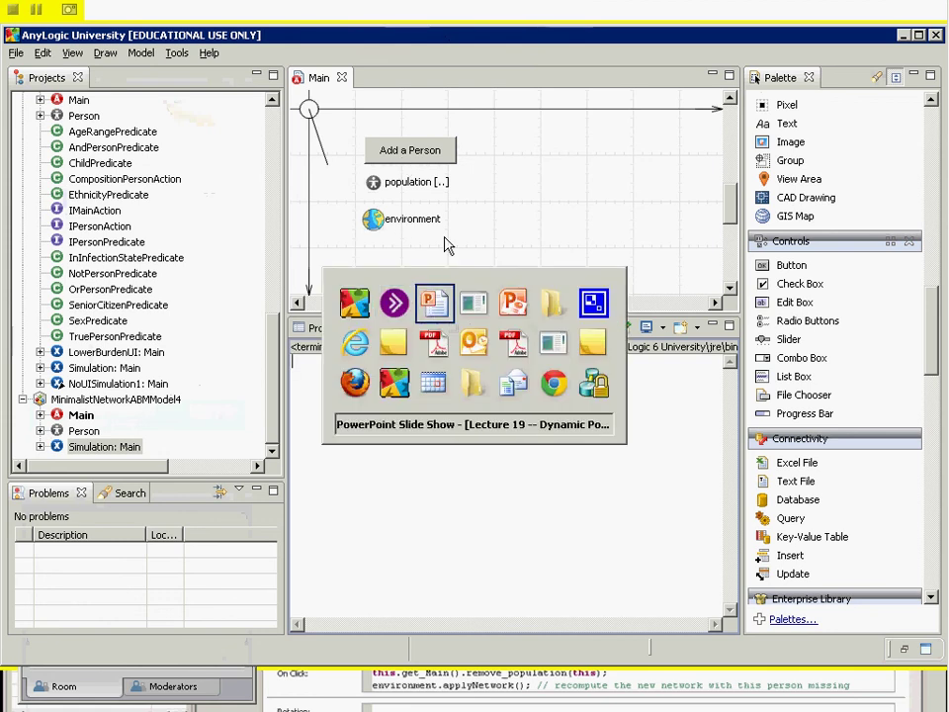
key(alt+shift+Tab)
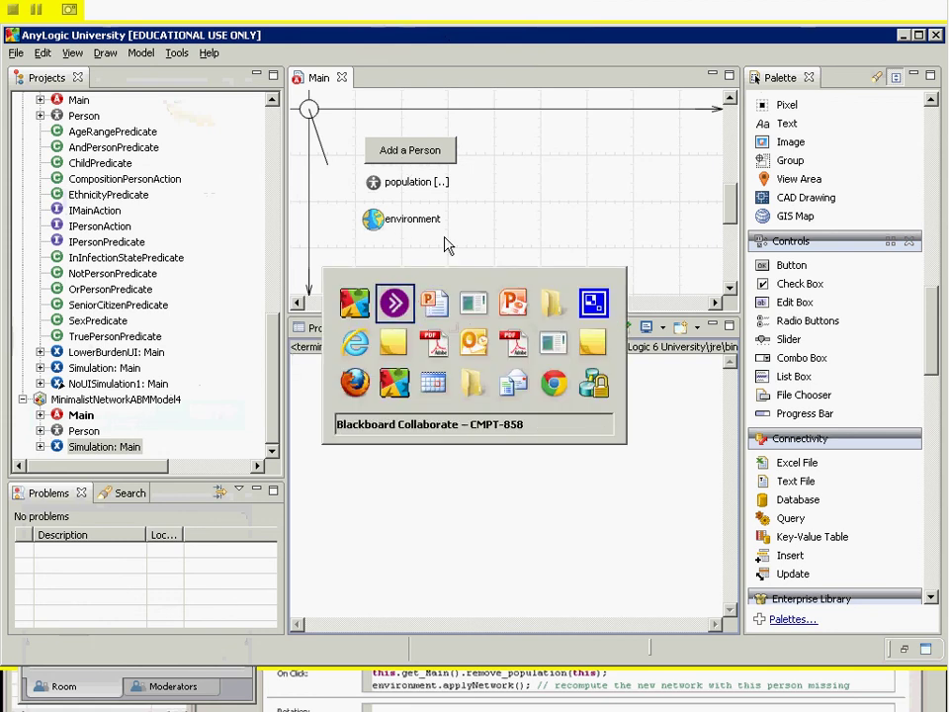
key(alt+Tab)
key(alt+Tab)
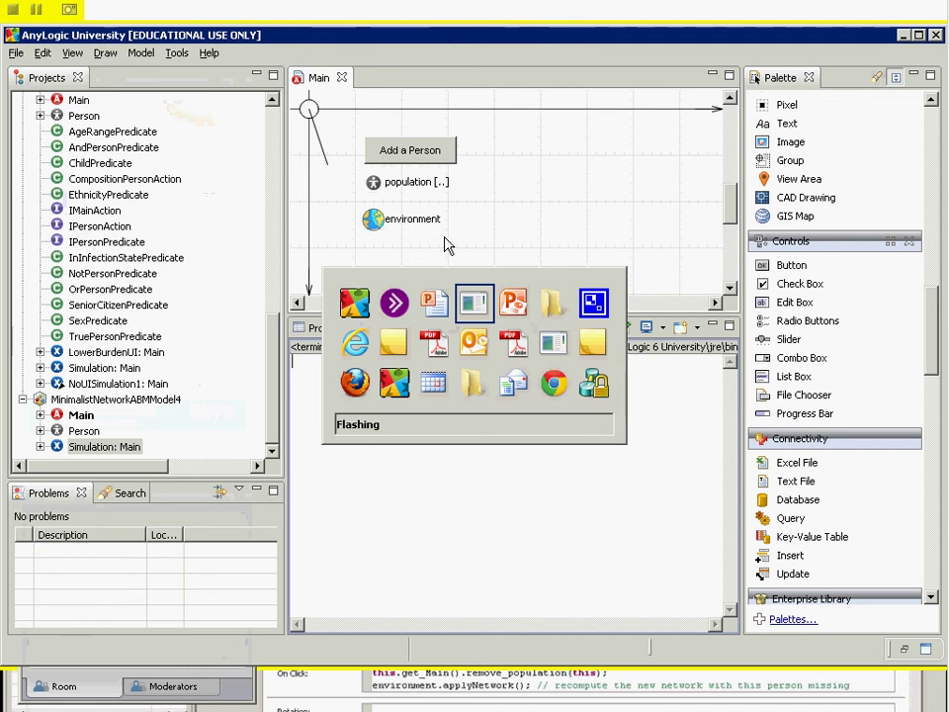
key(alt+shift+Tab)
key(alt+shift+Tab)
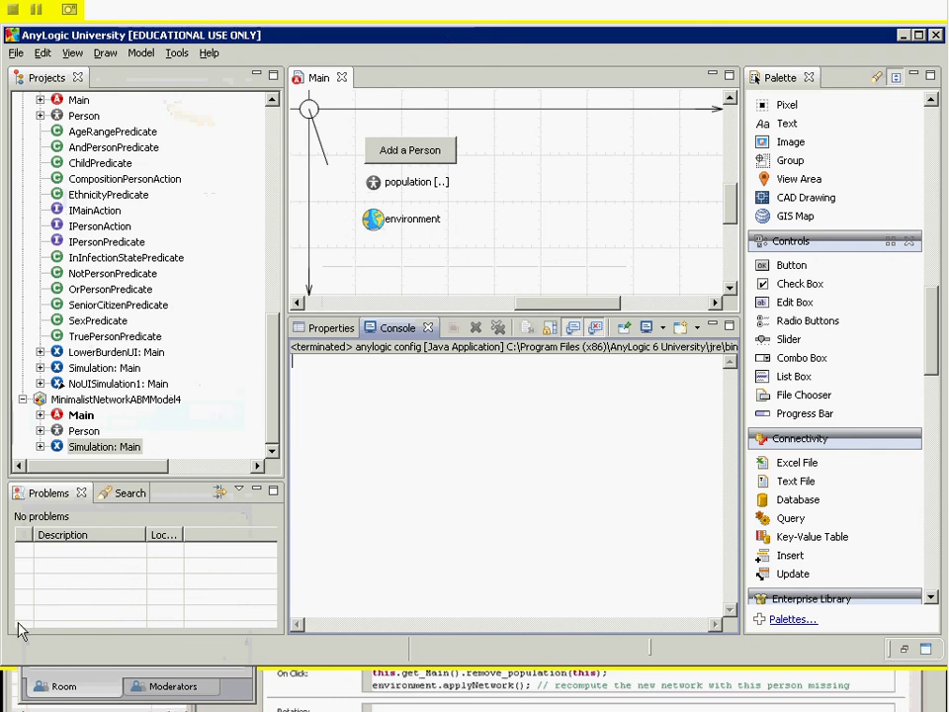
click(84, 432)
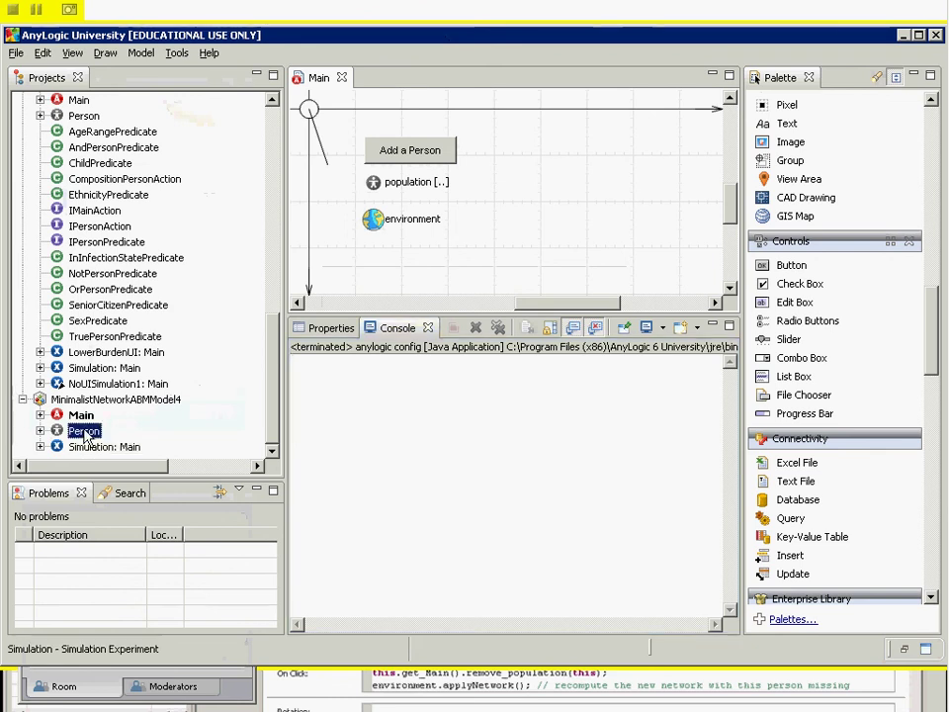
Step: Open the Person diagram, select its oval, and scroll its Dynamic properties to On click
double_click(84, 432)
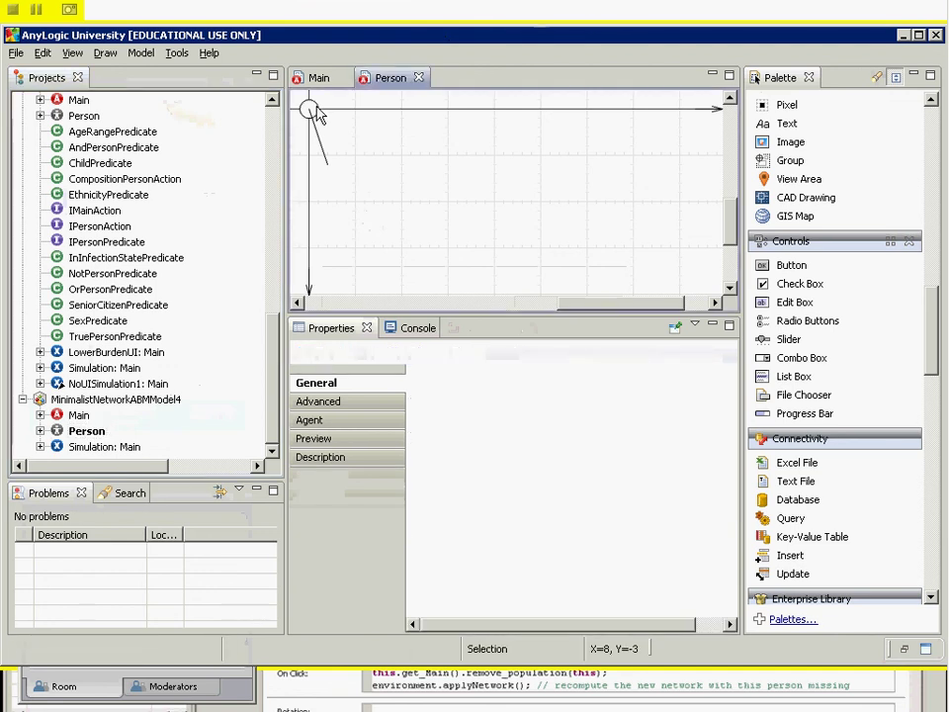
click(318, 115)
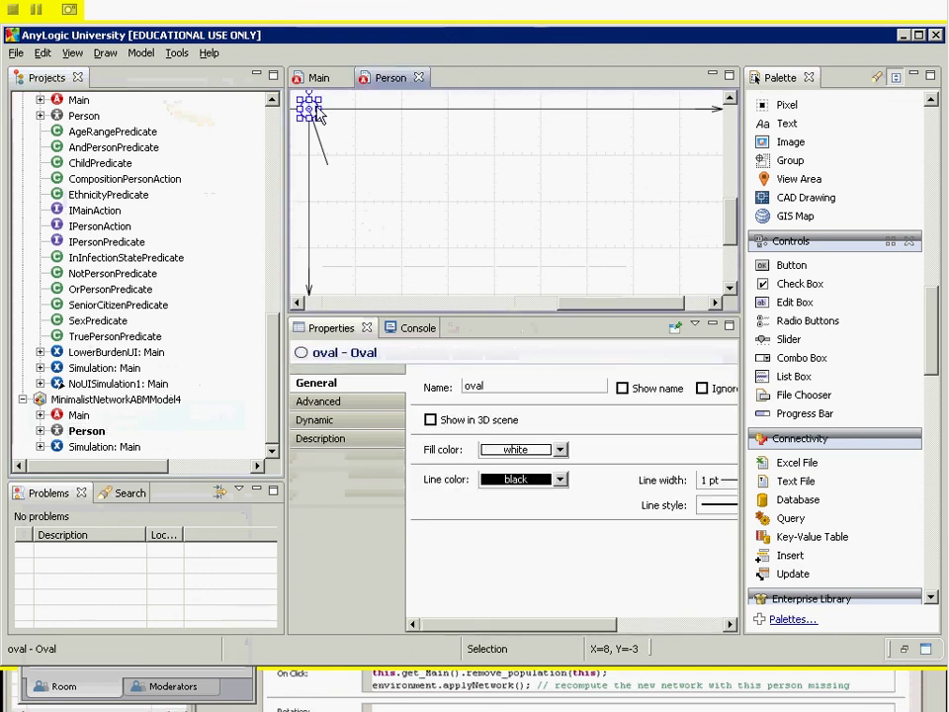
click(298, 402)
click(317, 385)
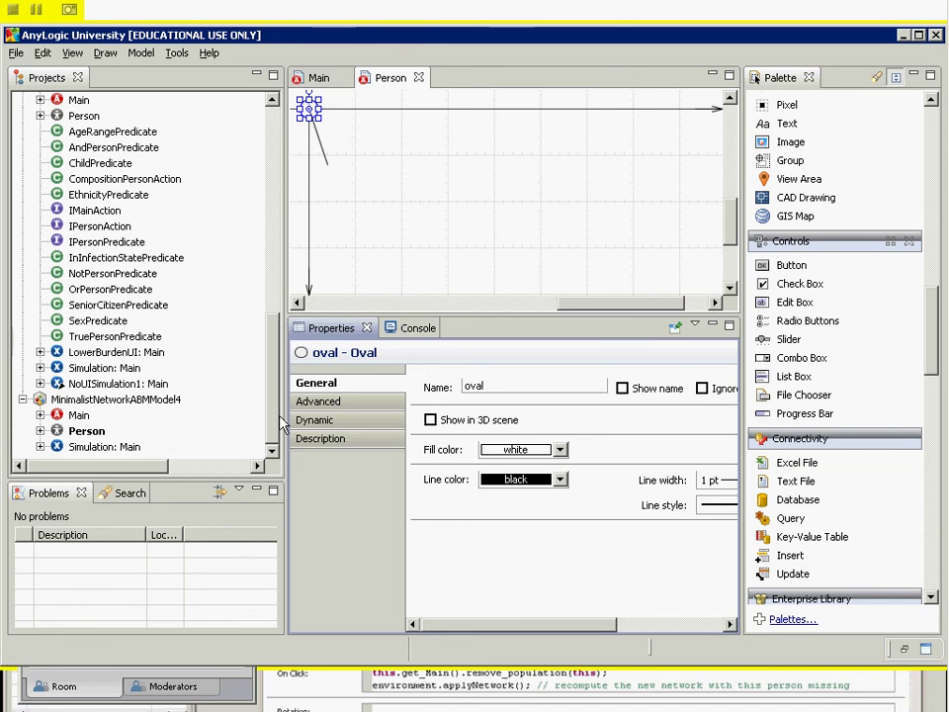
click(336, 419)
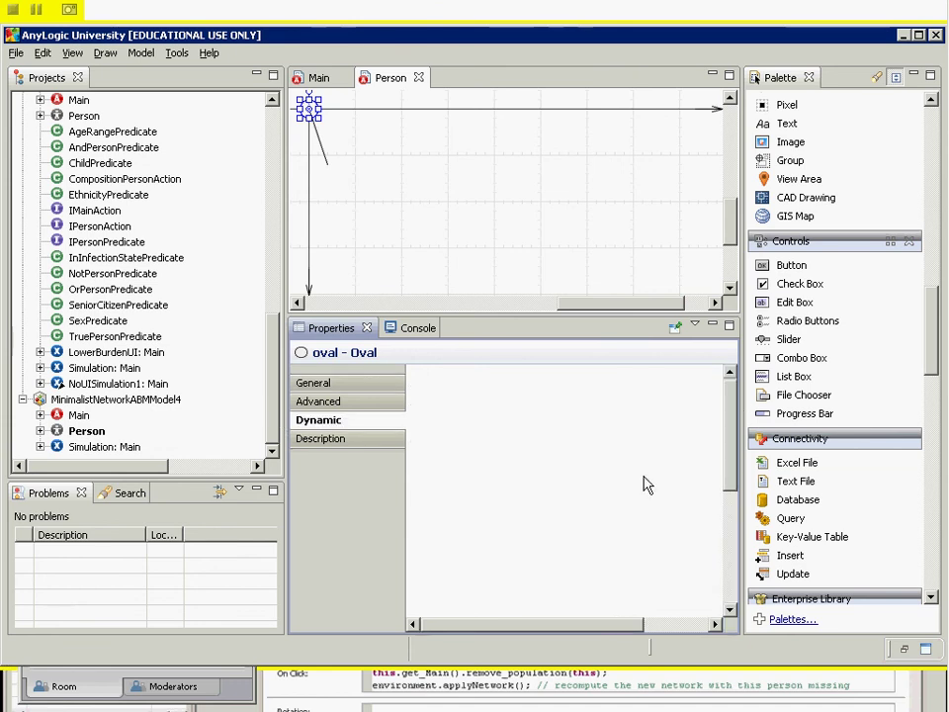
drag(732, 415, 722, 437)
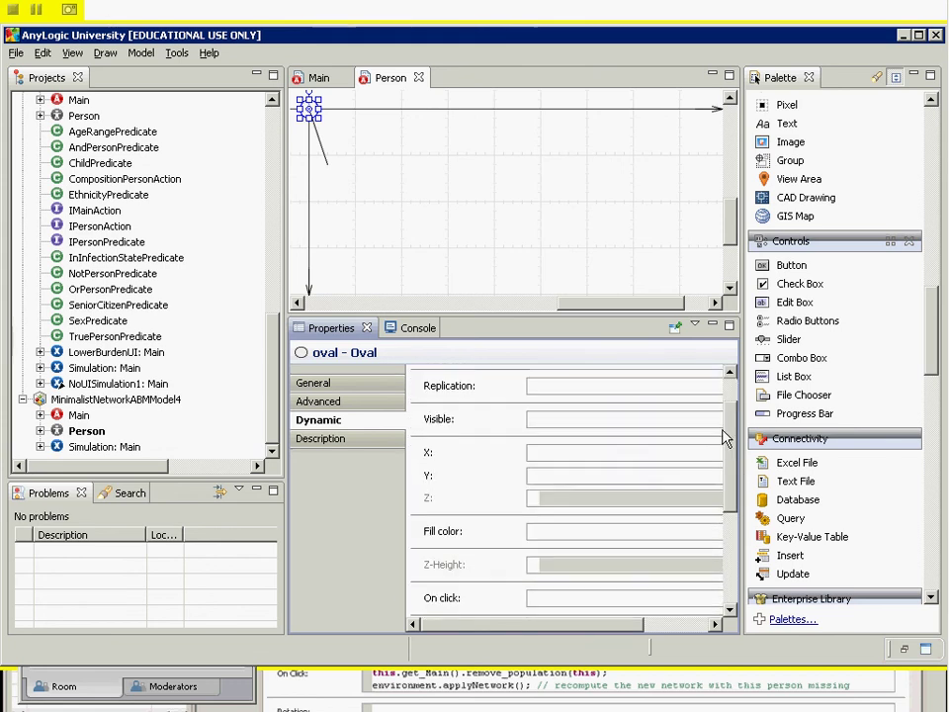
scroll(565, 556, down, 1)
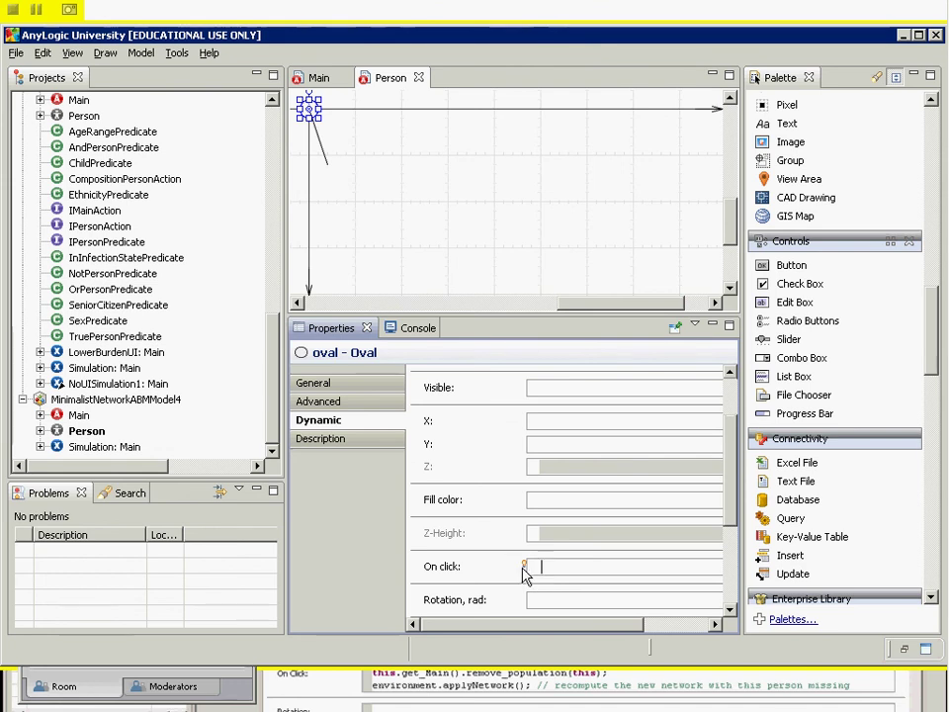
Step: Enter this.get_Main().remove_population(); as the oval's On click code
mouse_move(525, 571)
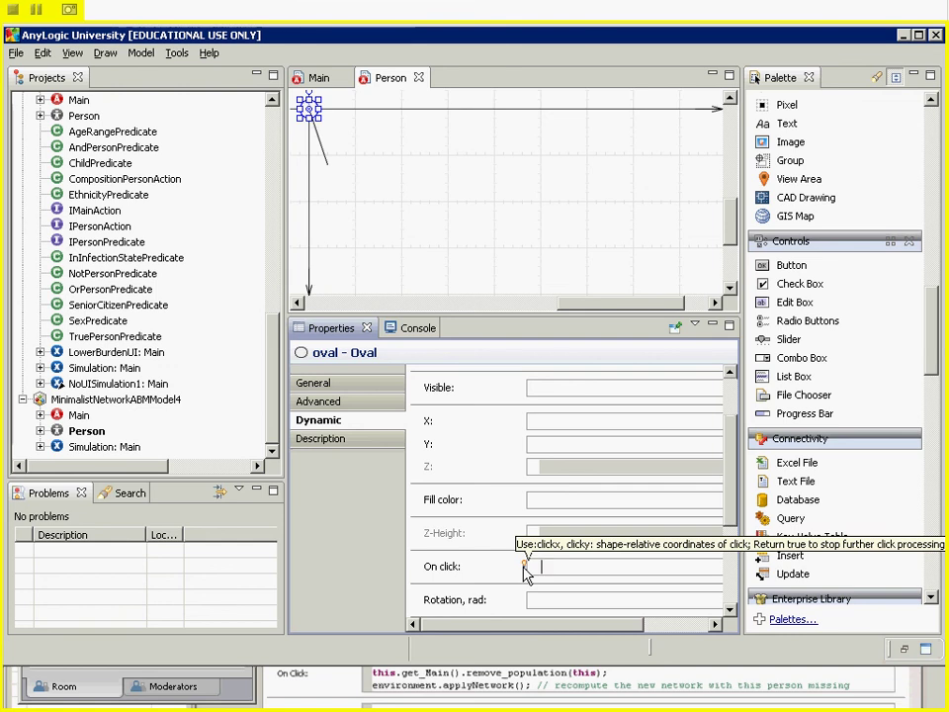
text(remov)
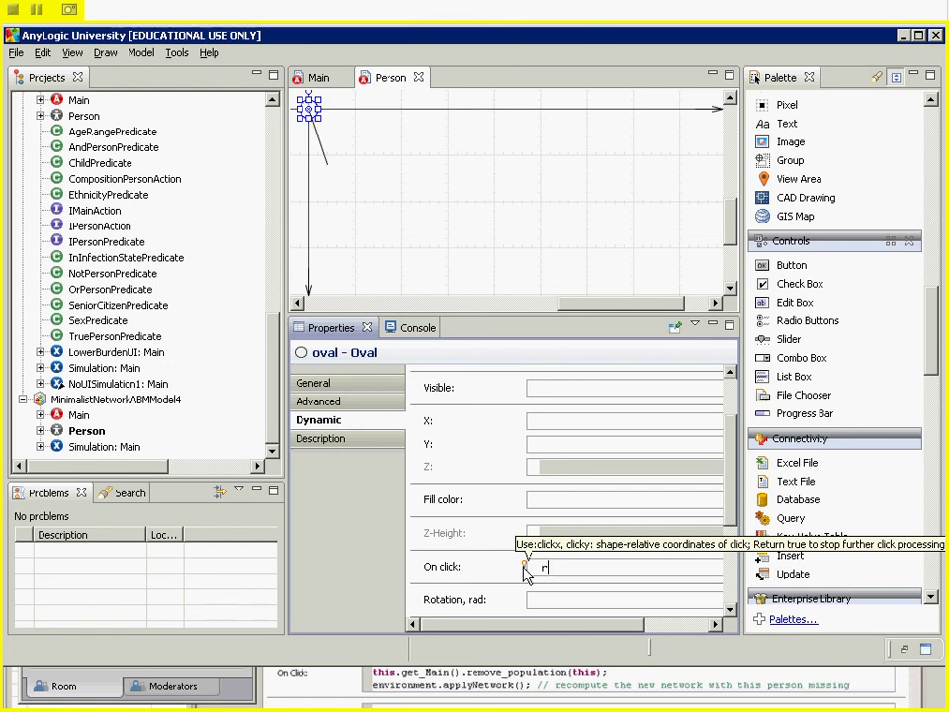
key(BackSpace)
key(BackSpace)
key(BackSpace)
key(BackSpace)
key(BackSpace)
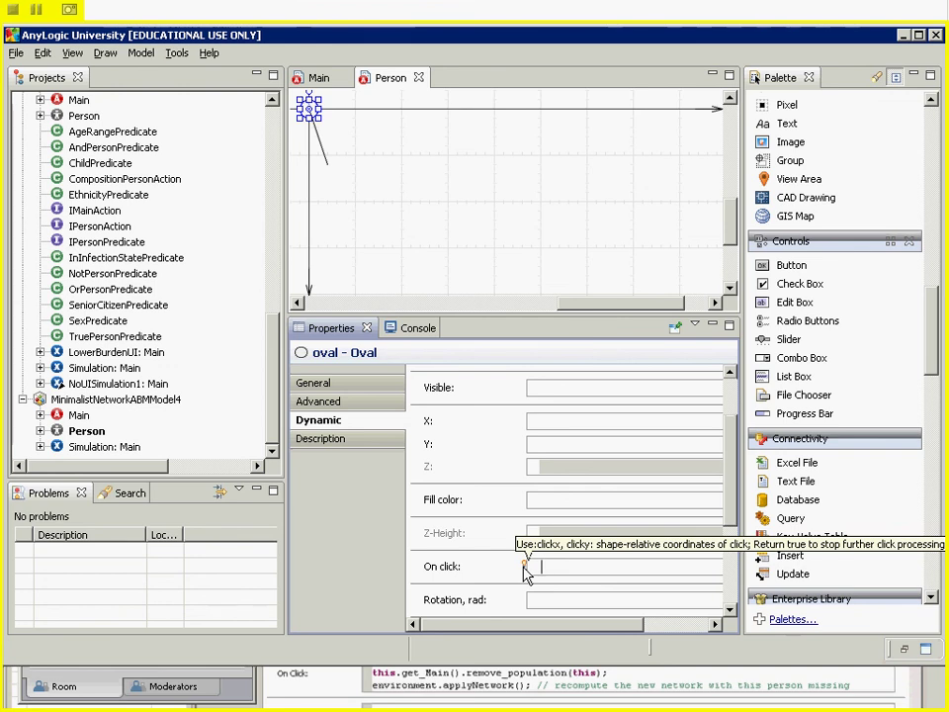
text(this)
text(.get_Mai)
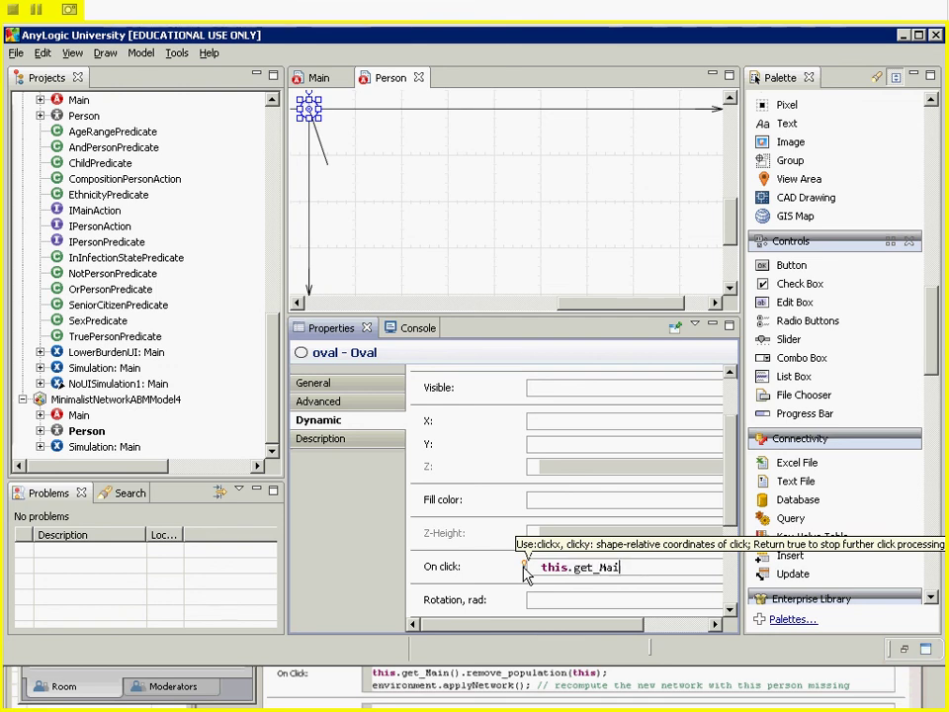
text(n().)
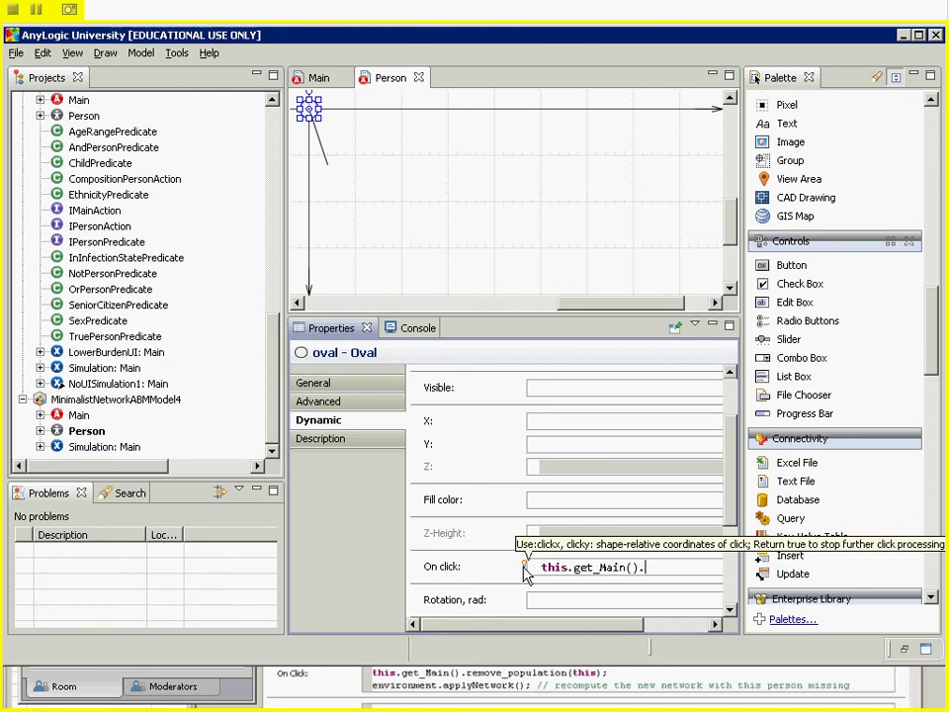
text(remove_popula)
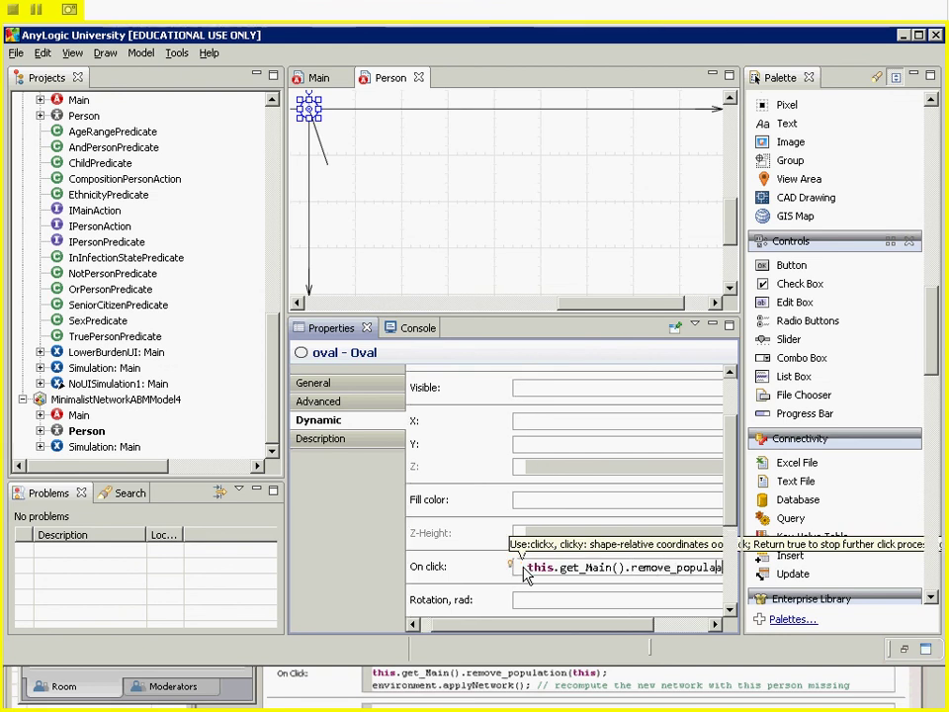
text(tion();)
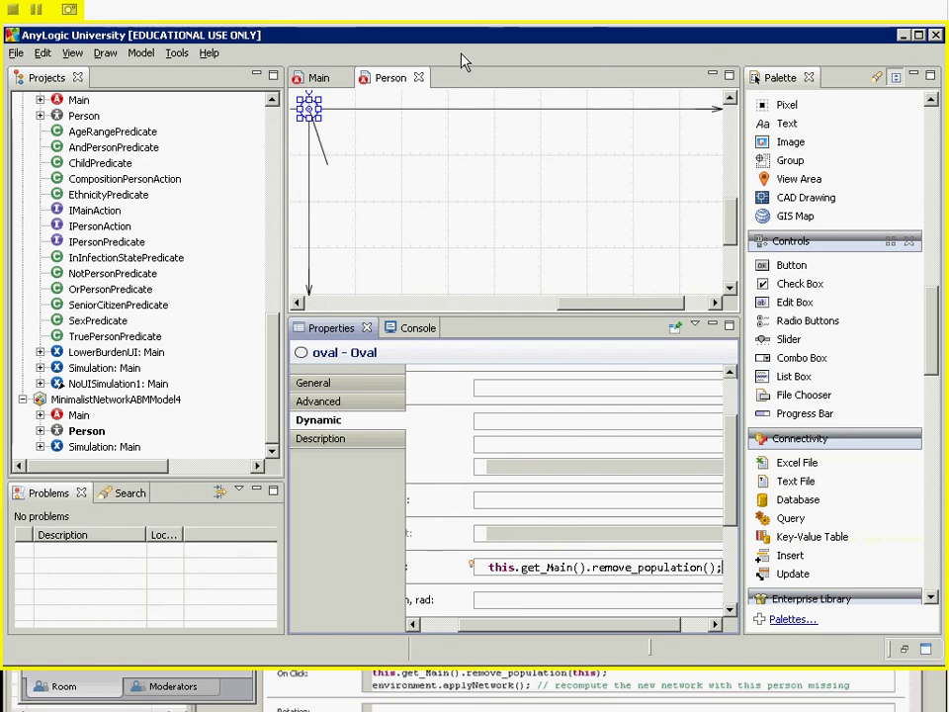
Step: Build the model, fix the error by changing the call to remove_population(this), and rebuild
click(139, 54)
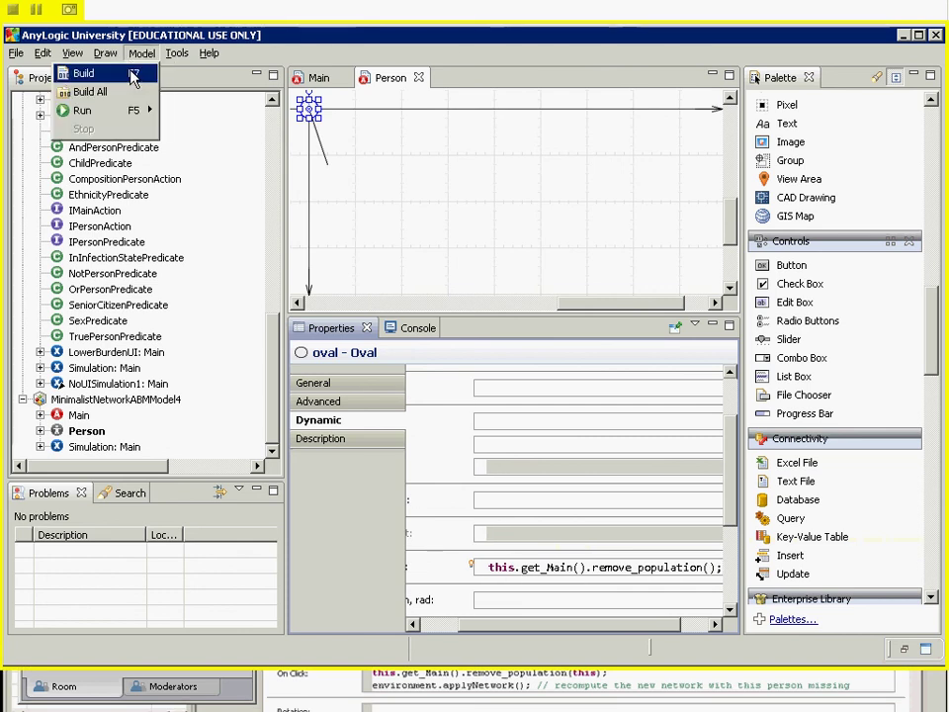
click(133, 73)
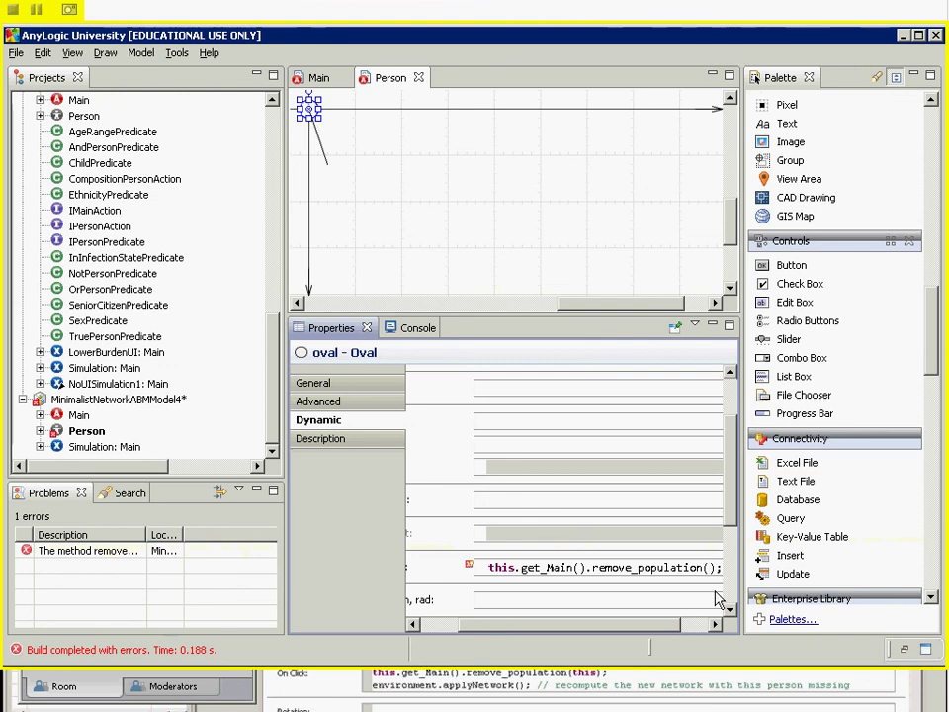
text(this)
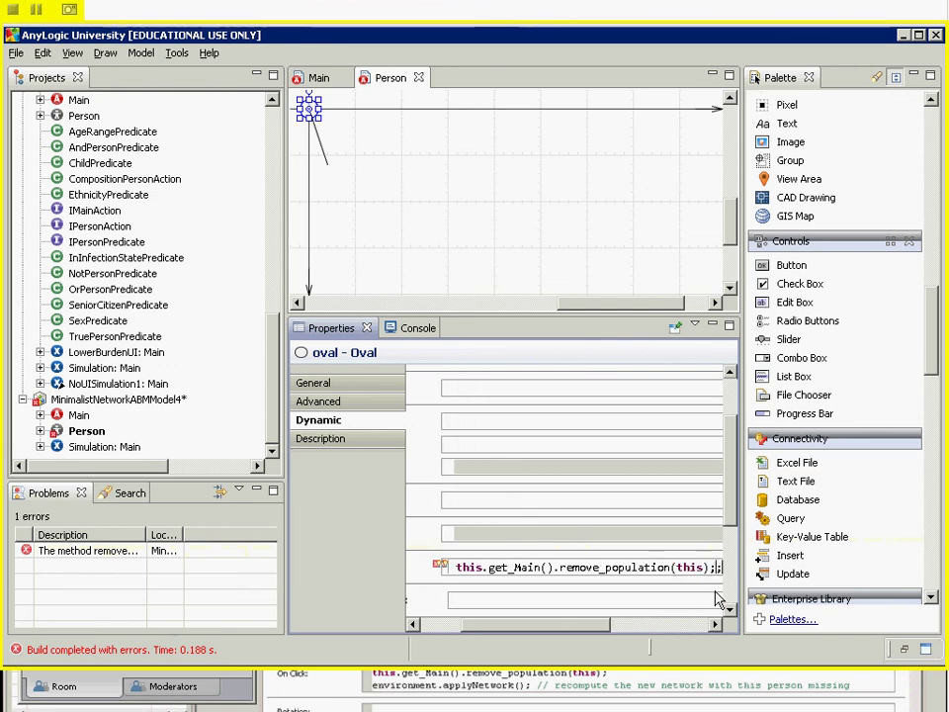
click(140, 55)
click(140, 75)
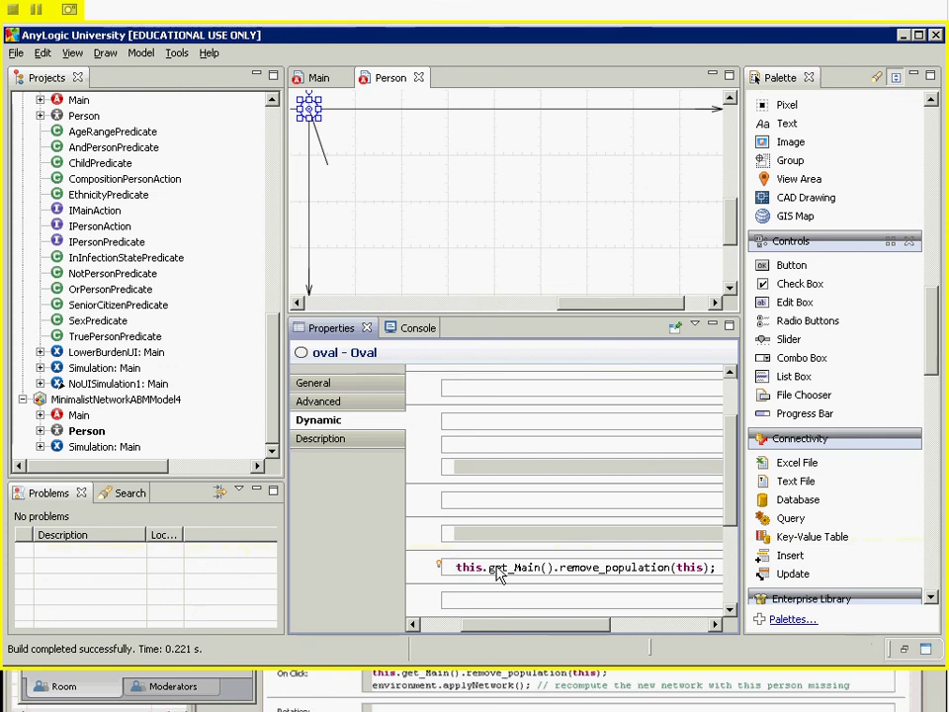
click(545, 569)
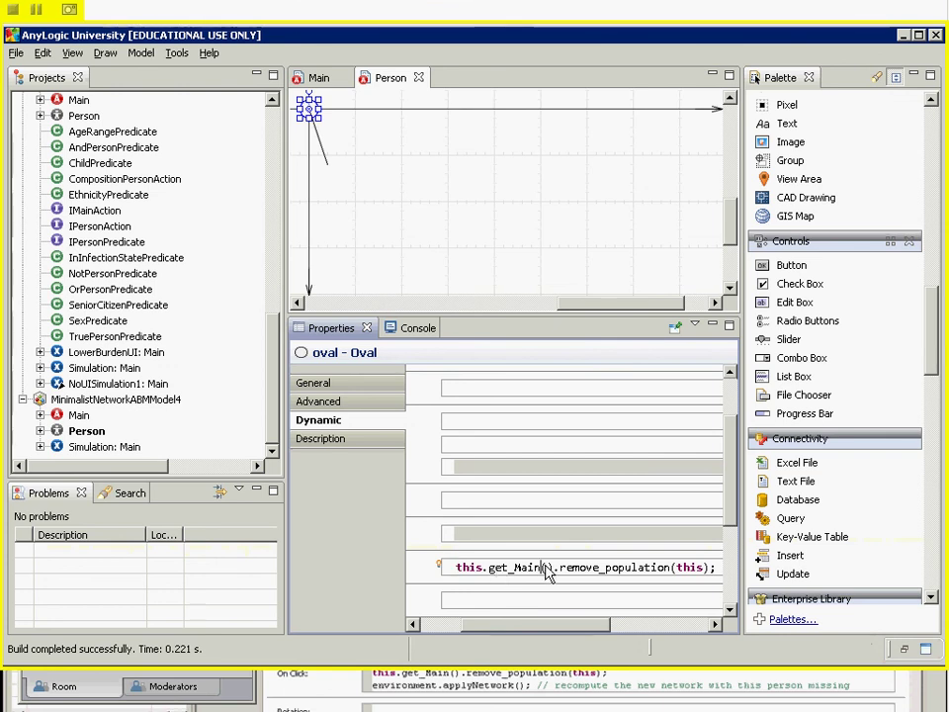
click(144, 53)
click(151, 61)
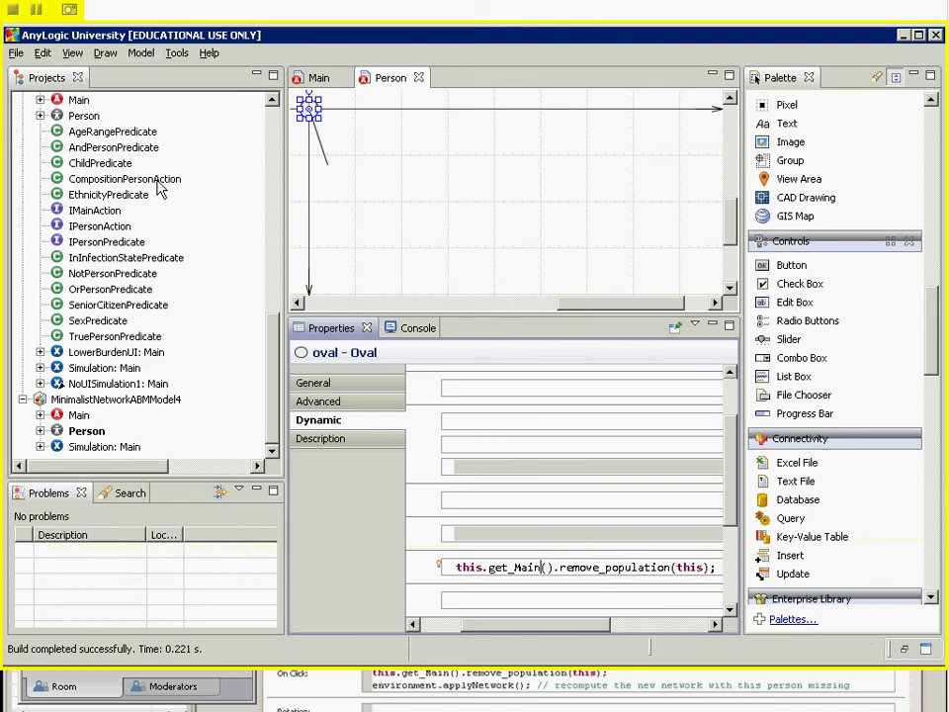
Step: Run the Simulation: Main experiment and return to its simulation window
right_click(90, 447)
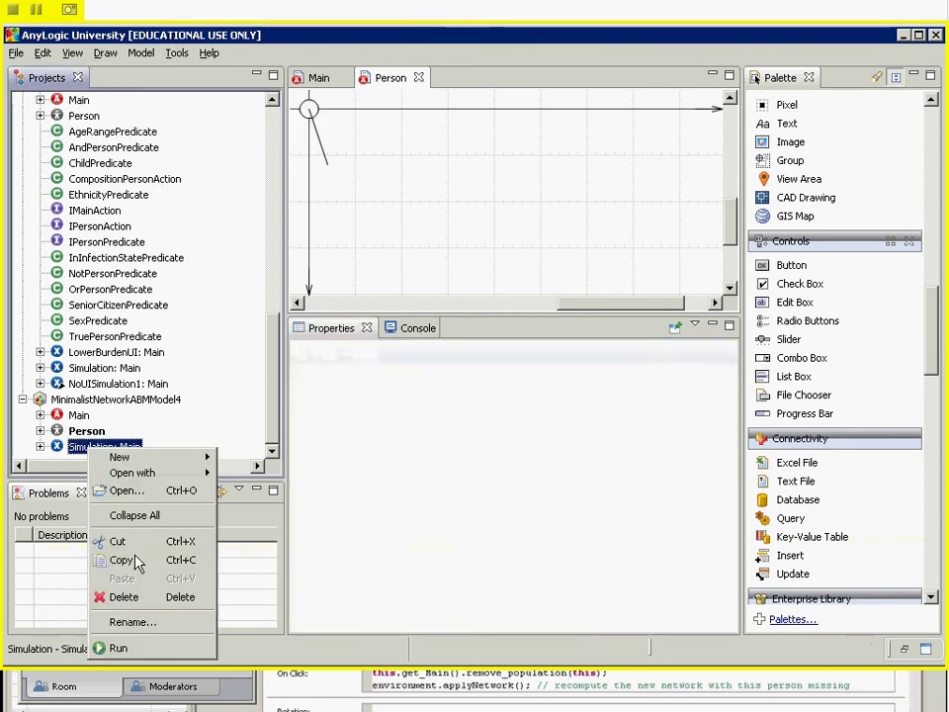
click(154, 648)
key(alt+Tab)
key(alt+Tab)
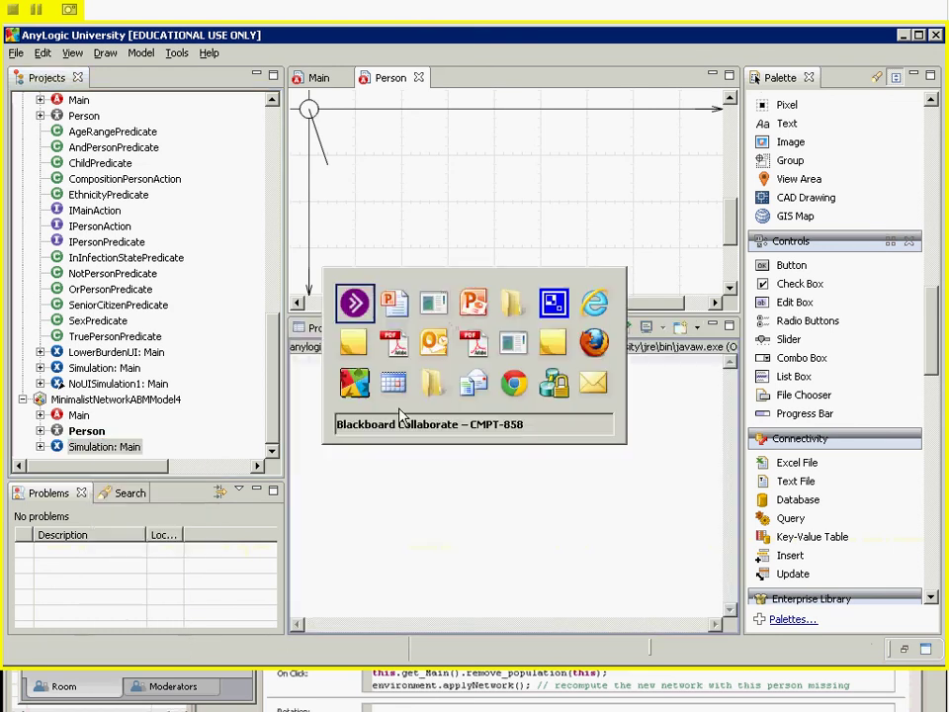
key(alt+shift+Tab)
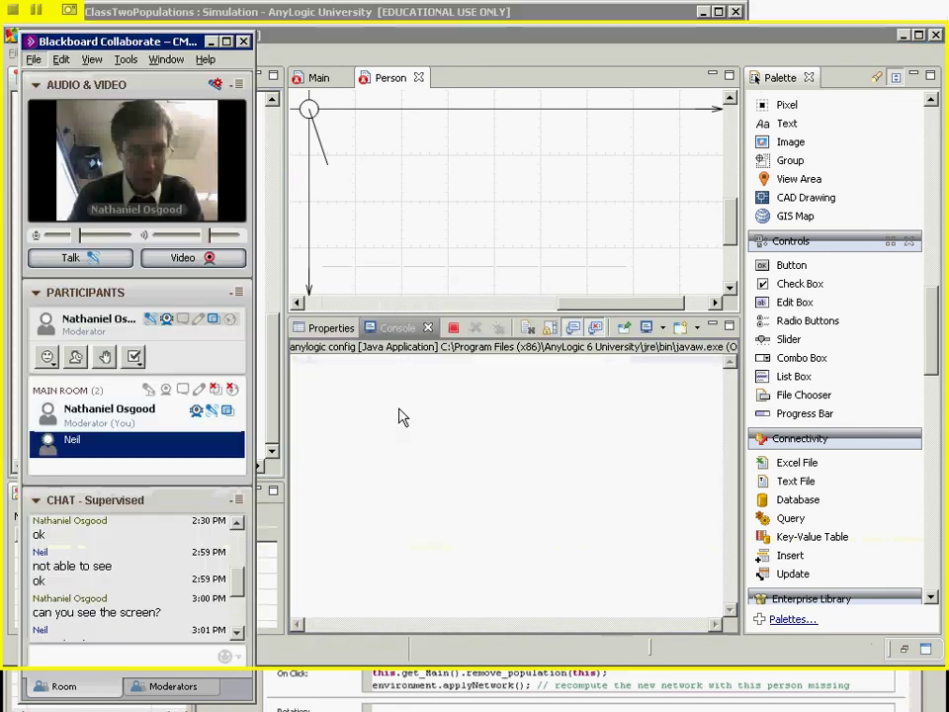
key(alt+Tab)
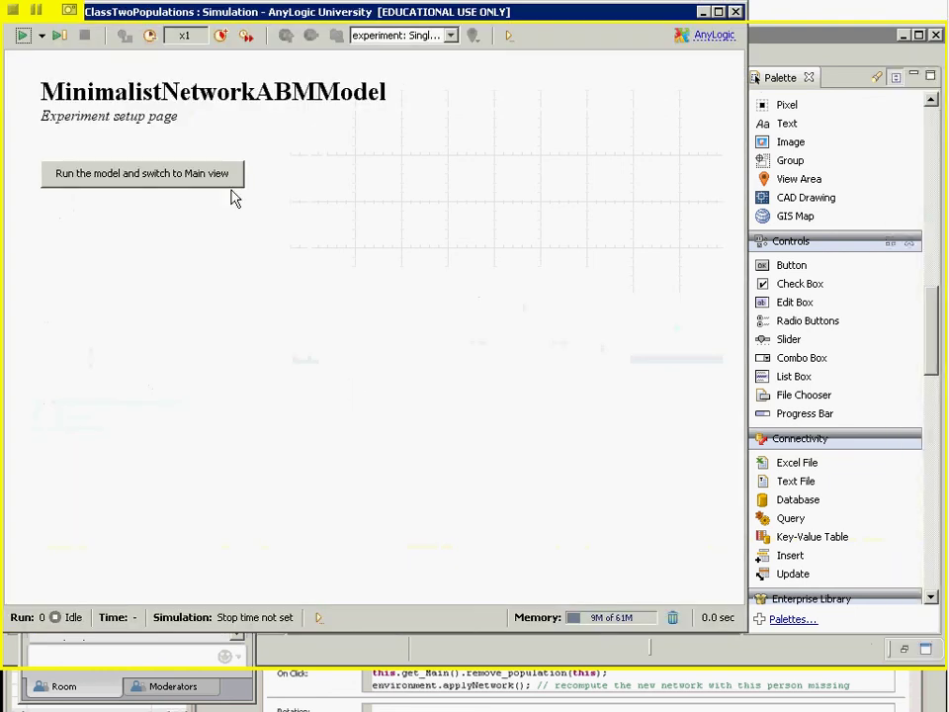
Step: Start the model and click two person nodes to delete them, confirming the population drops to 3
click(214, 180)
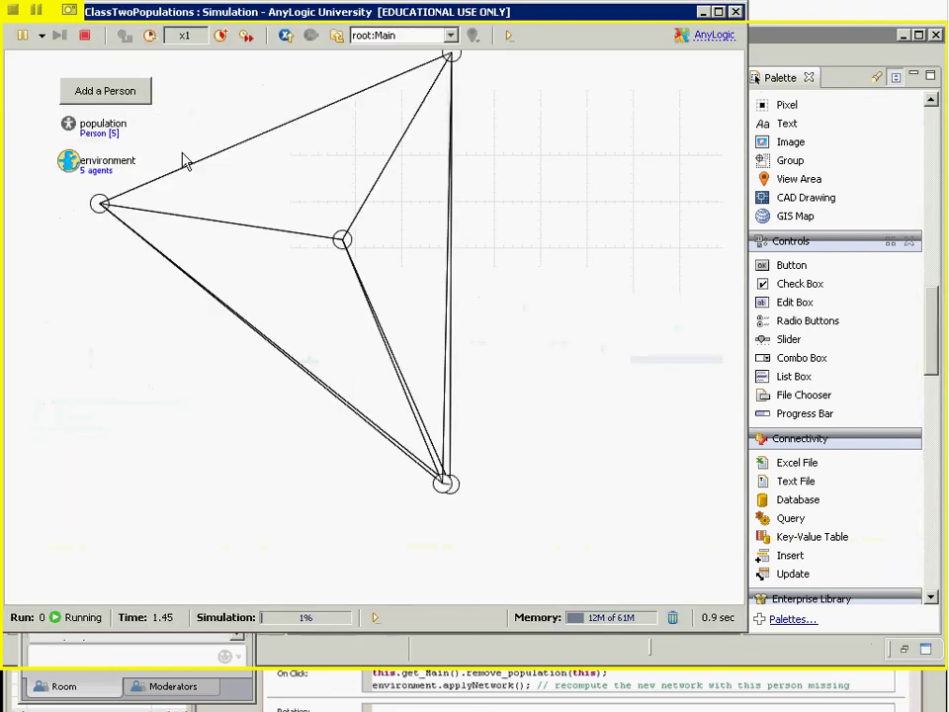
click(349, 244)
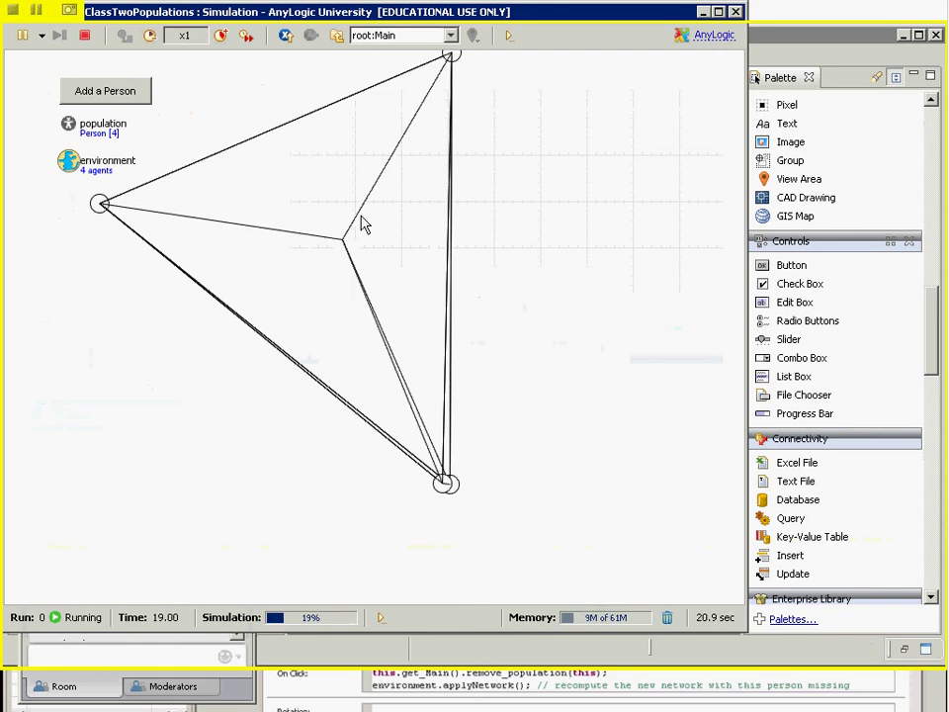
click(388, 35)
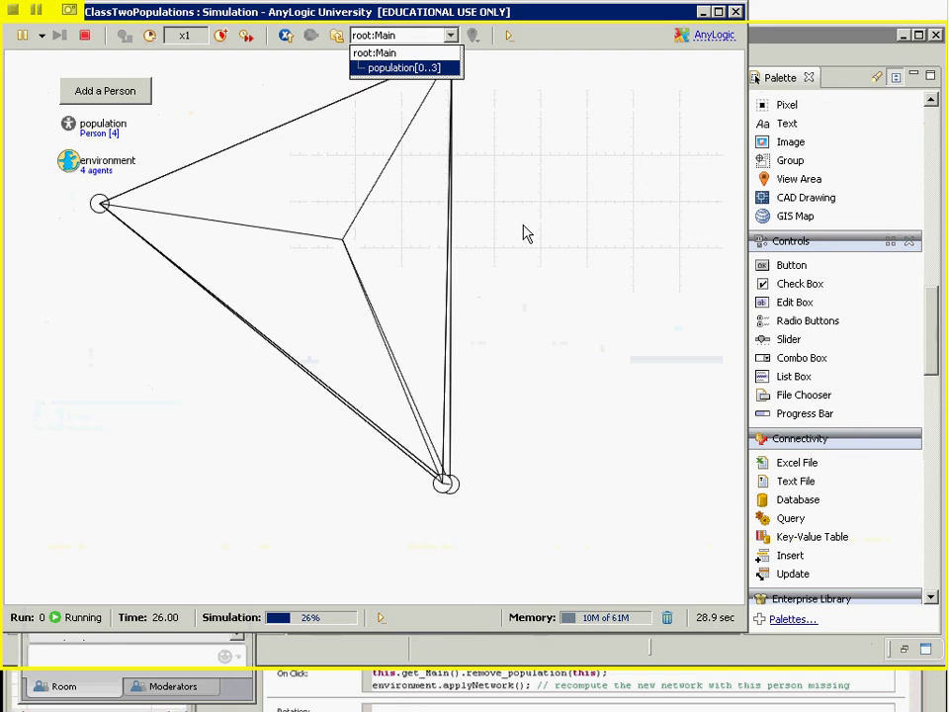
click(470, 350)
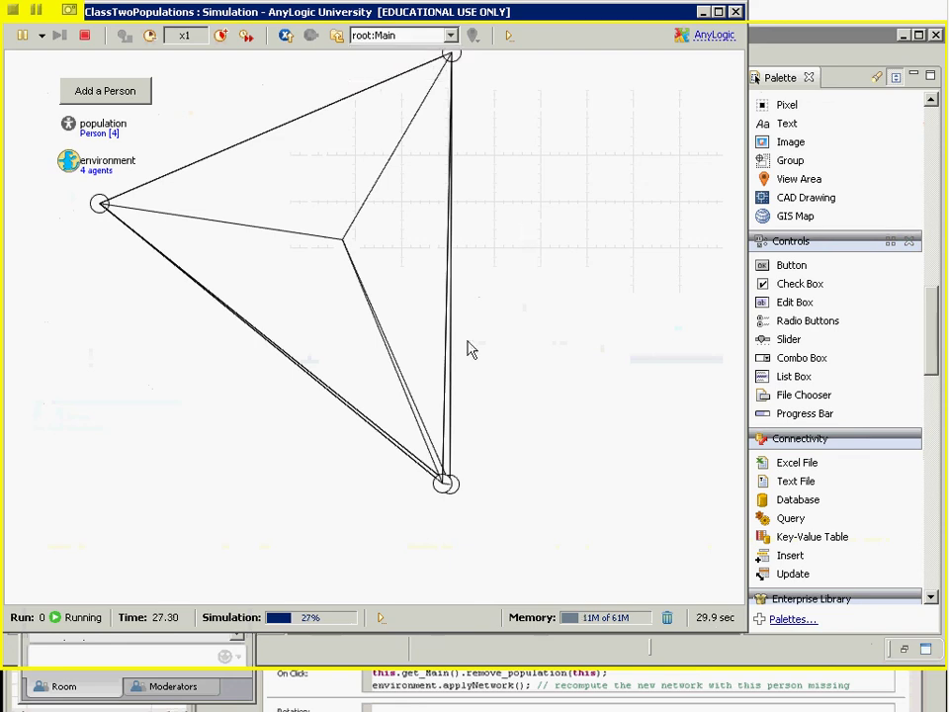
click(442, 489)
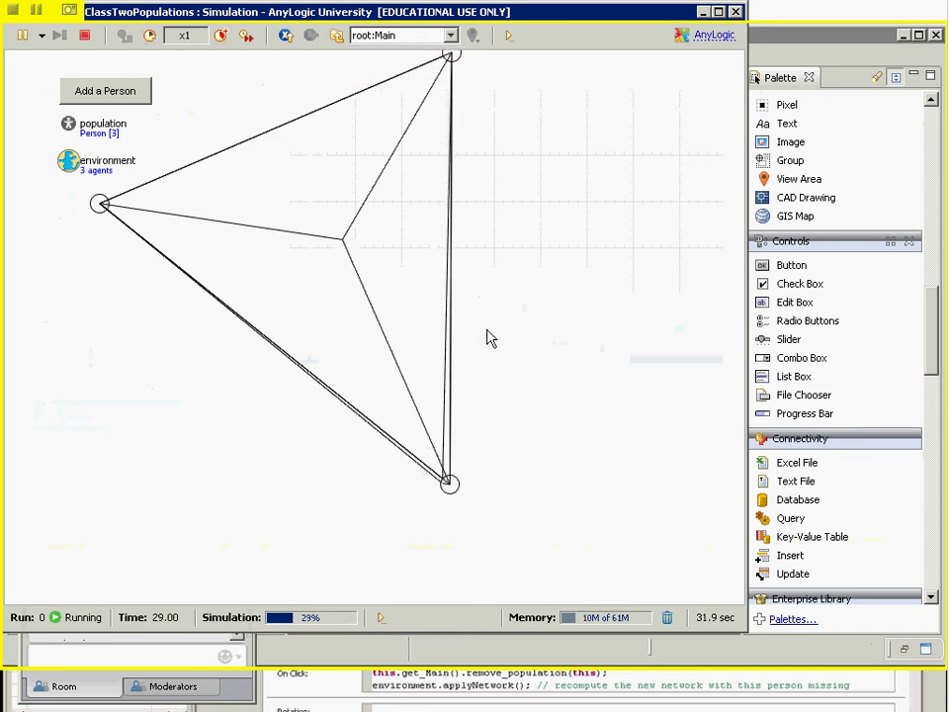
click(452, 37)
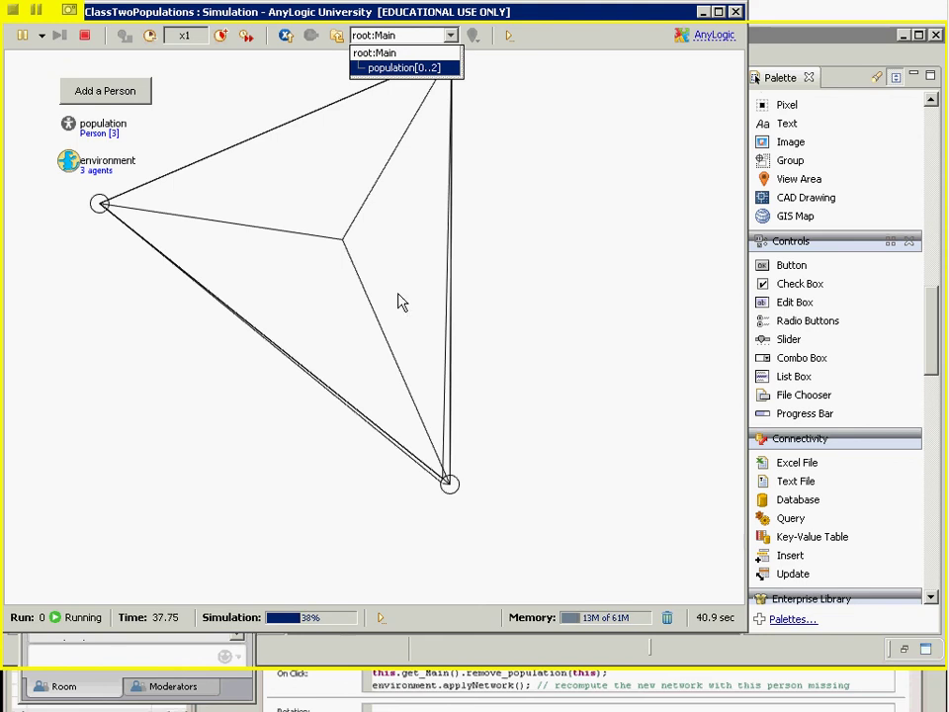
click(554, 339)
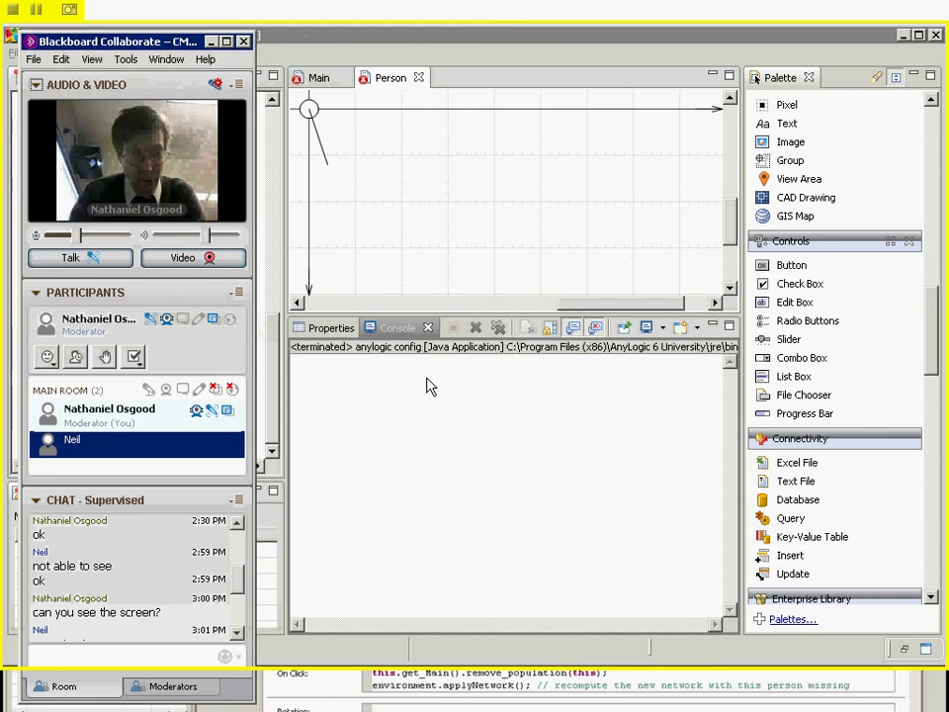
Step: Select the oval in the Person diagram and scroll its properties to the On click code
click(309, 110)
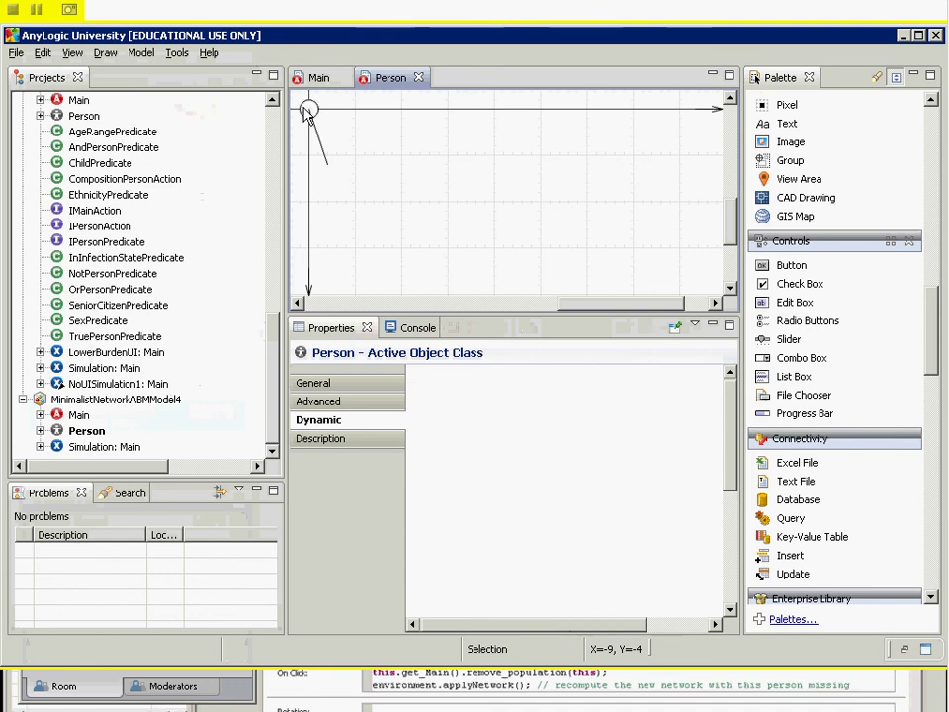
click(308, 109)
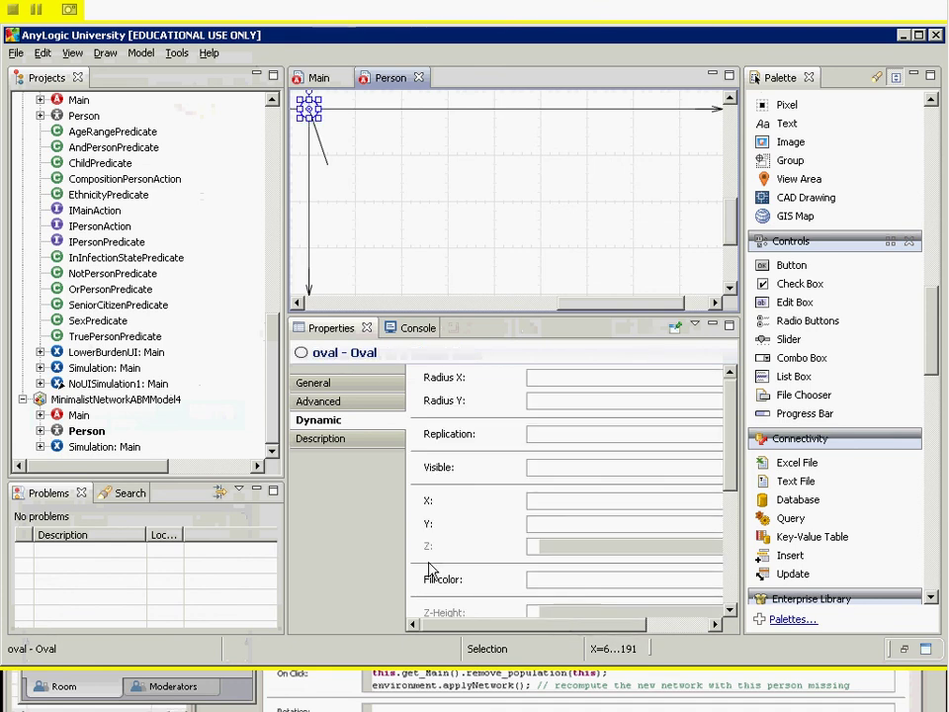
drag(729, 461, 723, 578)
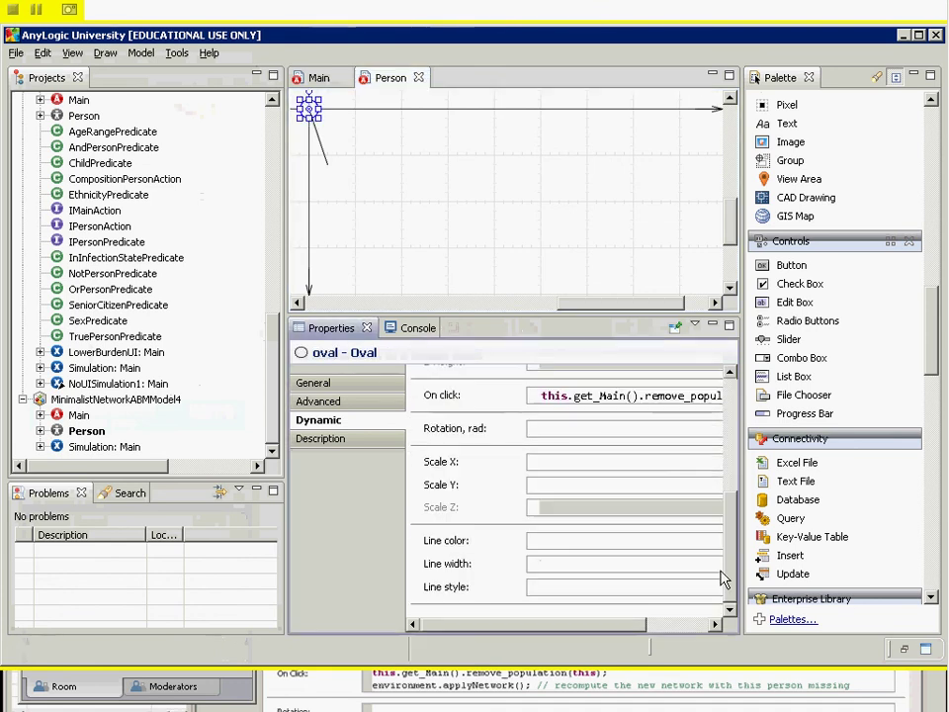
Step: Add environment.applyNetwork(); on a new line of the On click code, then run Simulation: Main
click(633, 400)
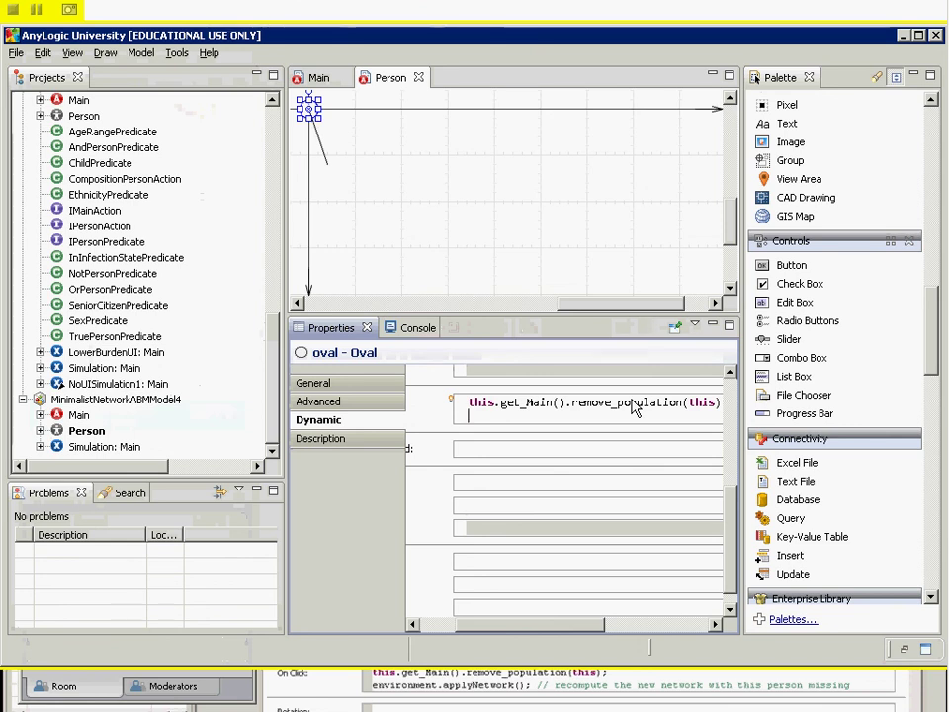
key(Return)
text(envir)
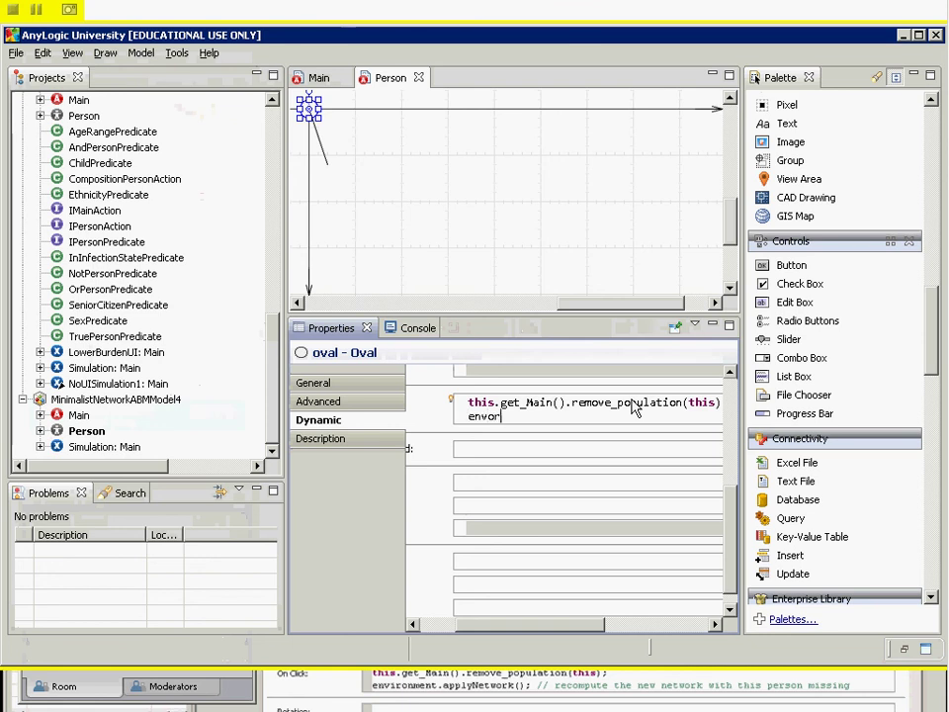
text(onmen)
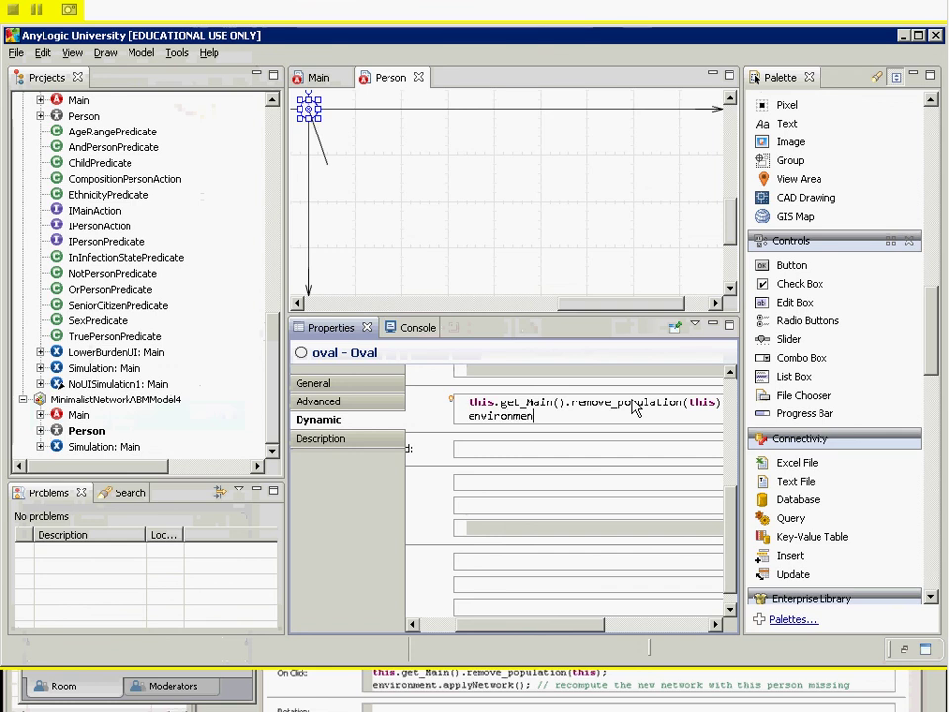
text(t.applyNetwork();)
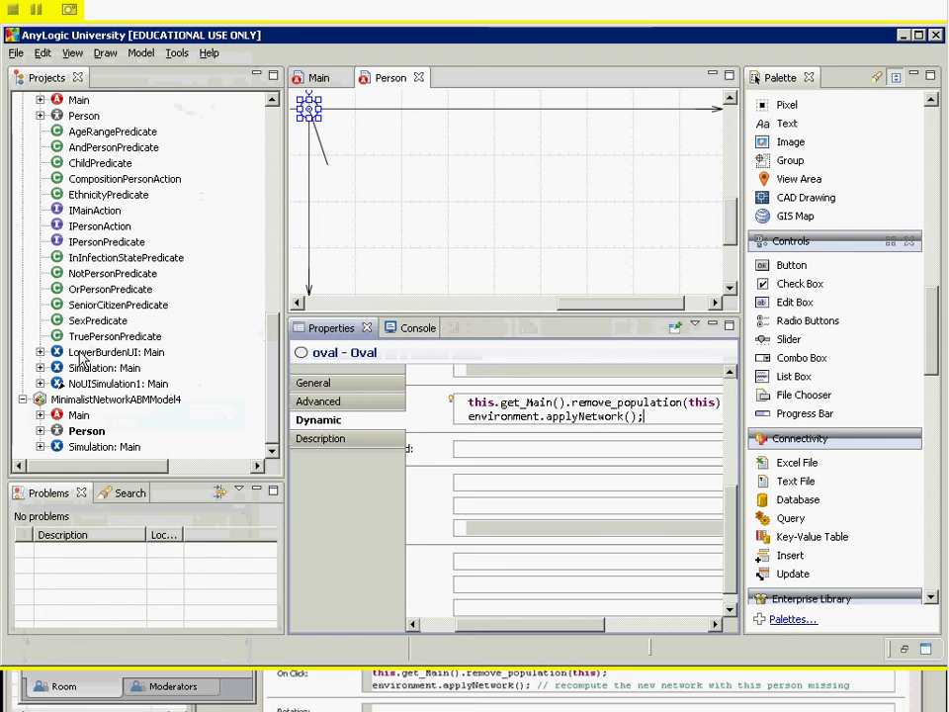
right_click(114, 447)
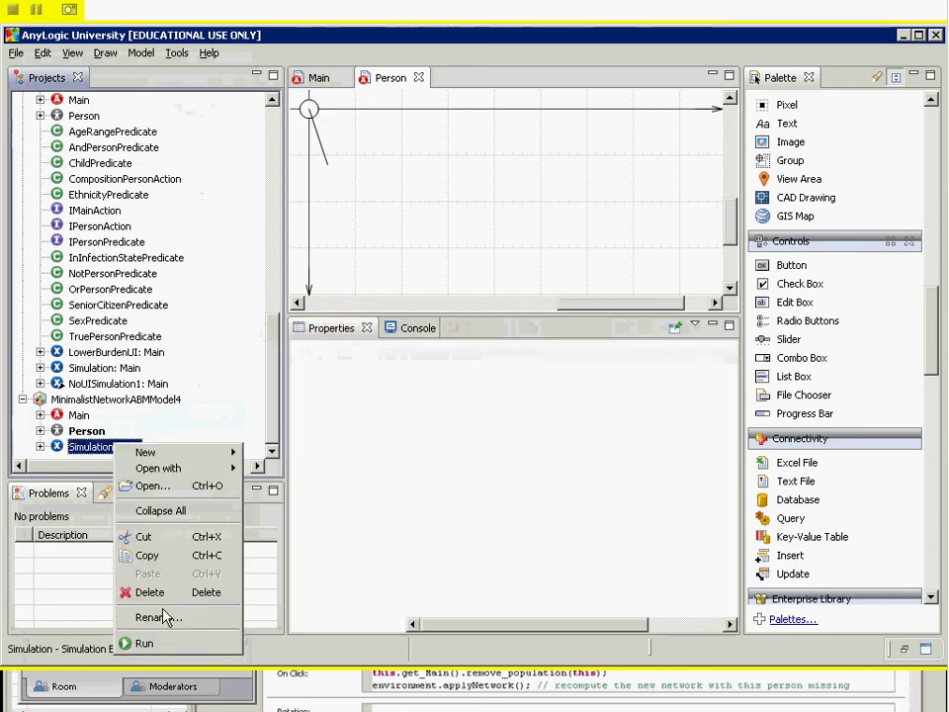
click(144, 642)
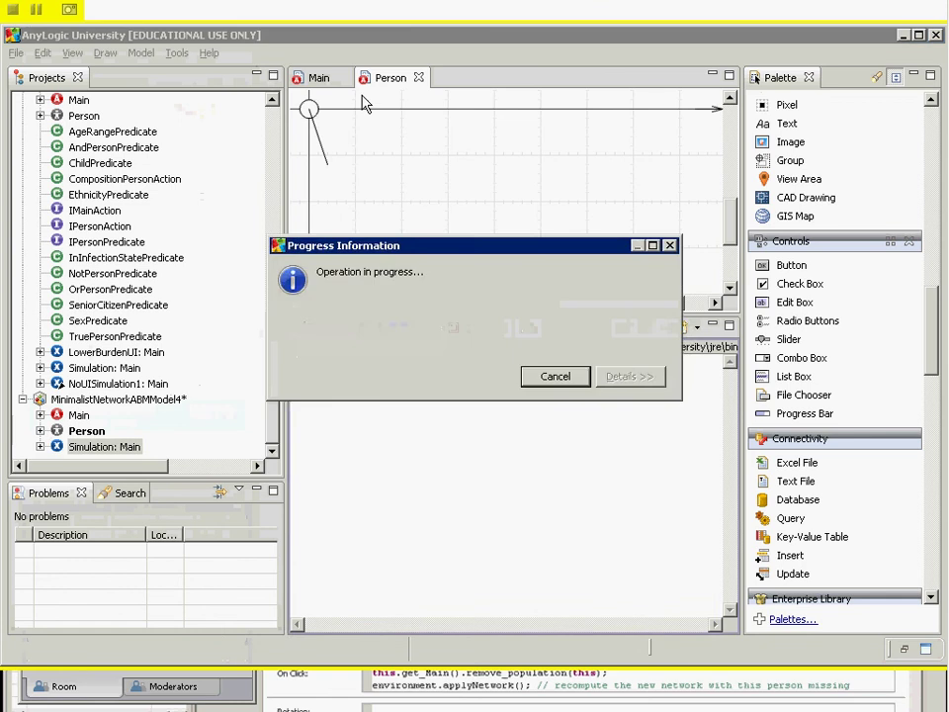
Step: Continue past the workspace errors dialog and reopen the Person class from the Projects tree
key(Return)
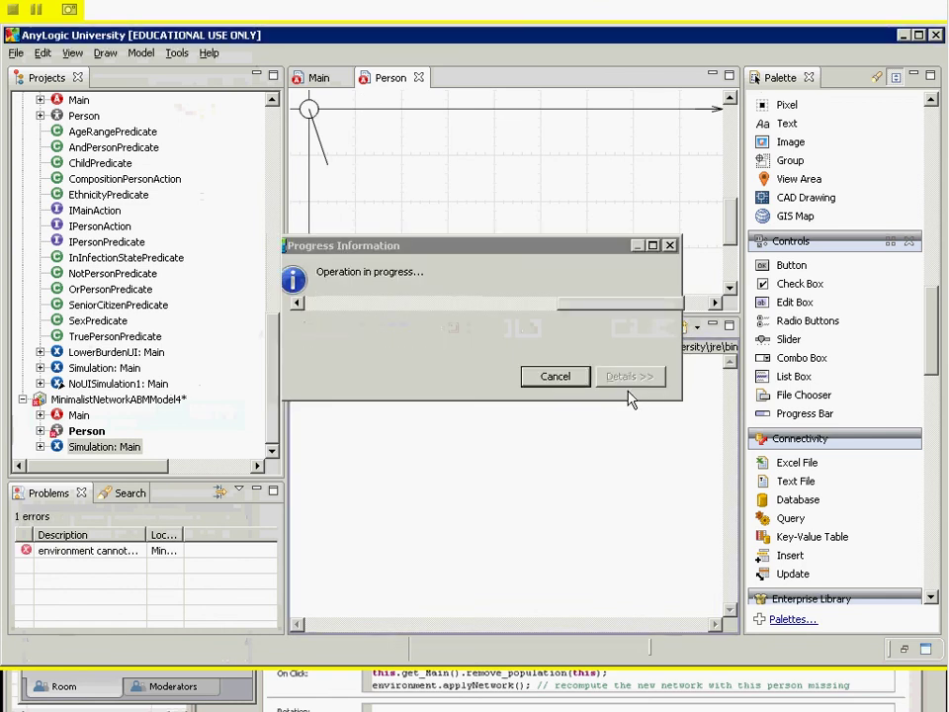
double_click(95, 445)
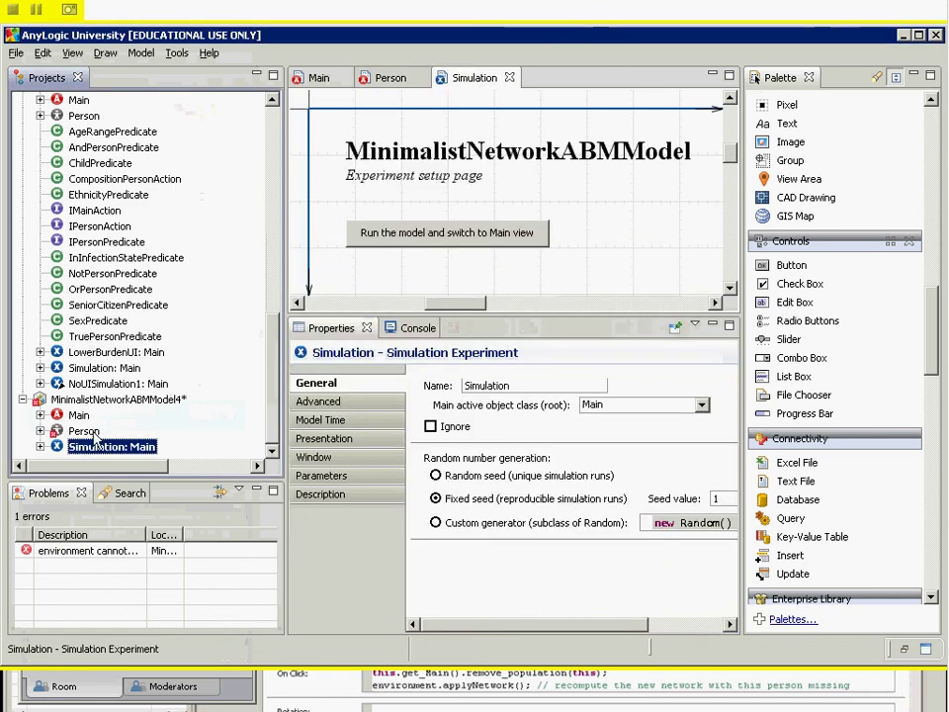
double_click(85, 431)
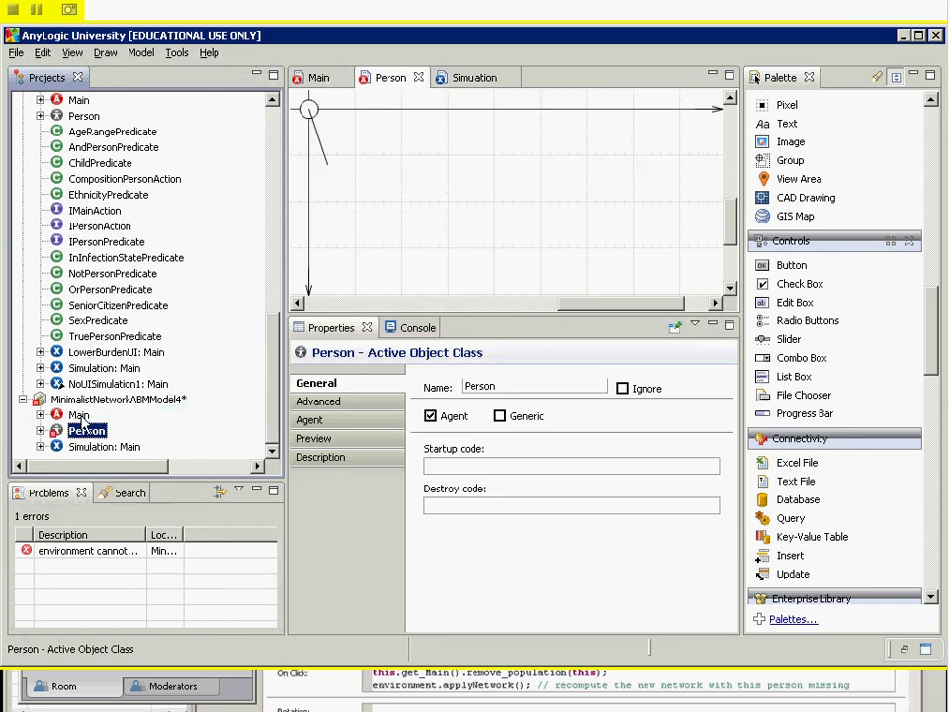
Step: Select the Person oval, show its Dynamic properties, and cancel the Delete to keep the oval
click(309, 110)
click(309, 108)
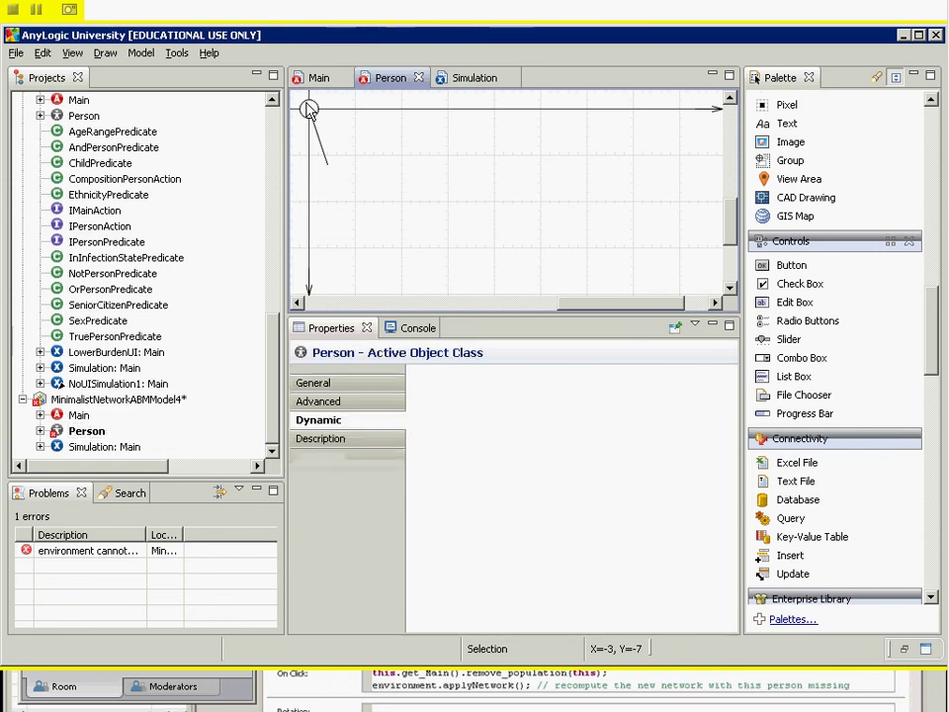
click(310, 111)
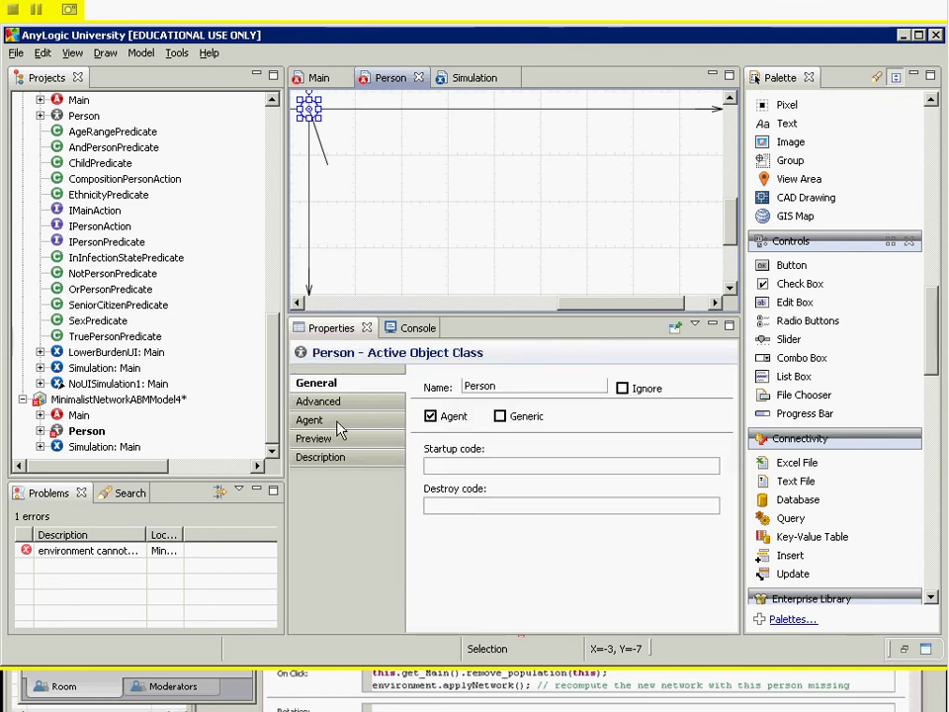
click(334, 420)
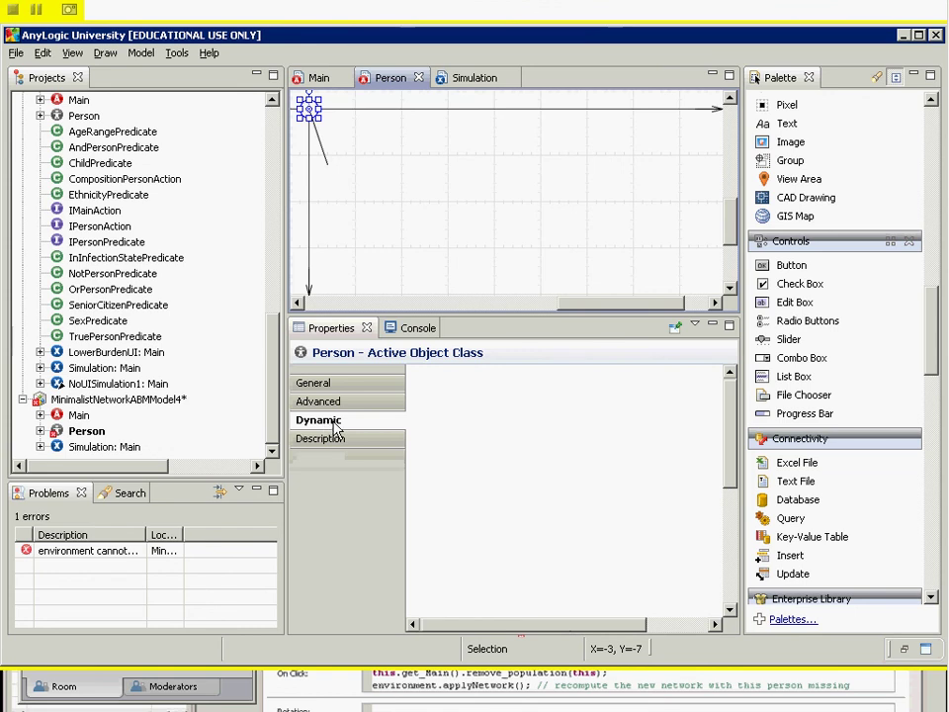
key(Delete)
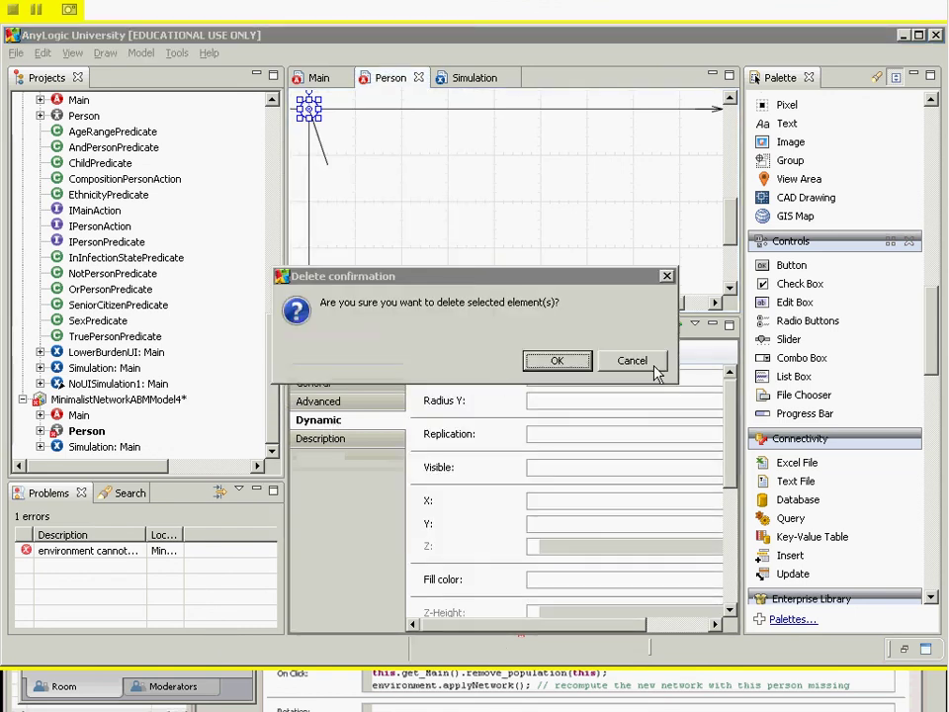
click(655, 367)
Step: Prefix environment on line 2 of the oval's On click with this.get_Main(). copied from line 1
scroll(737, 425, down, 2)
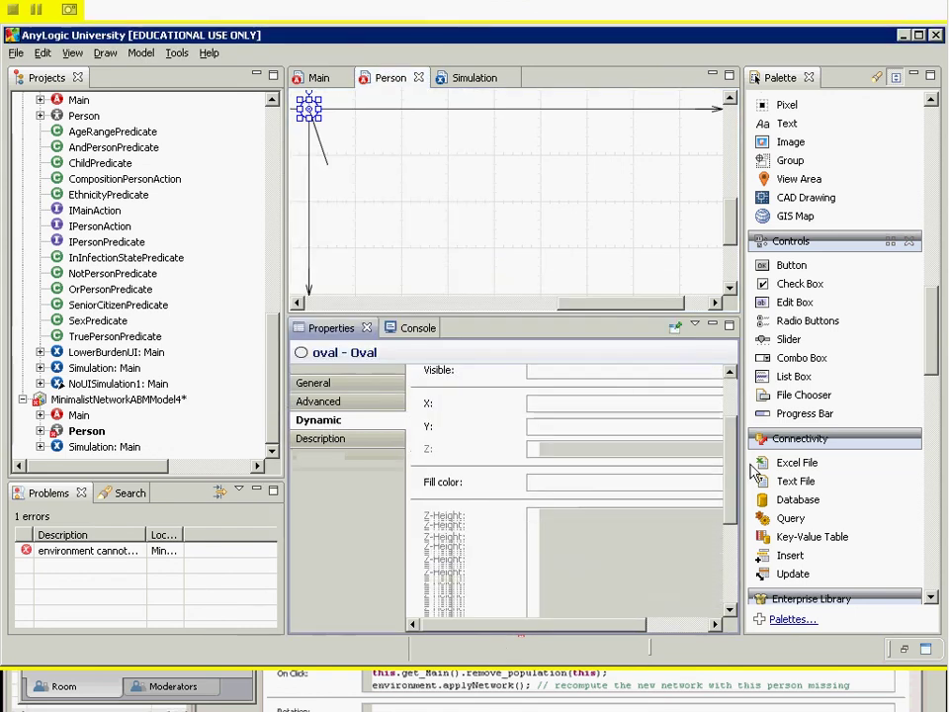
scroll(603, 438, down, 3)
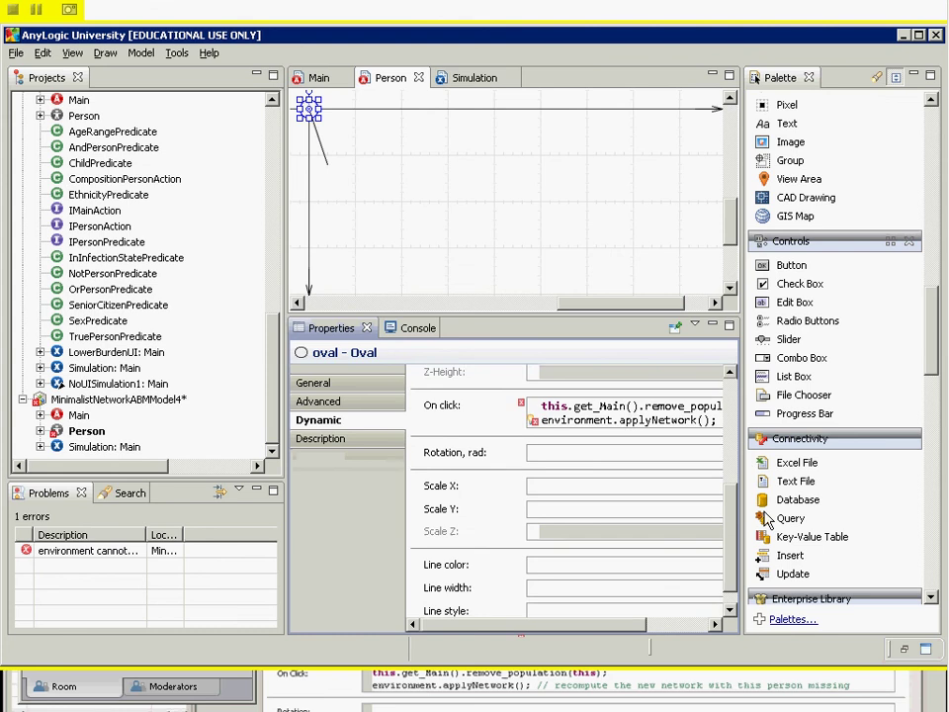
click(603, 438)
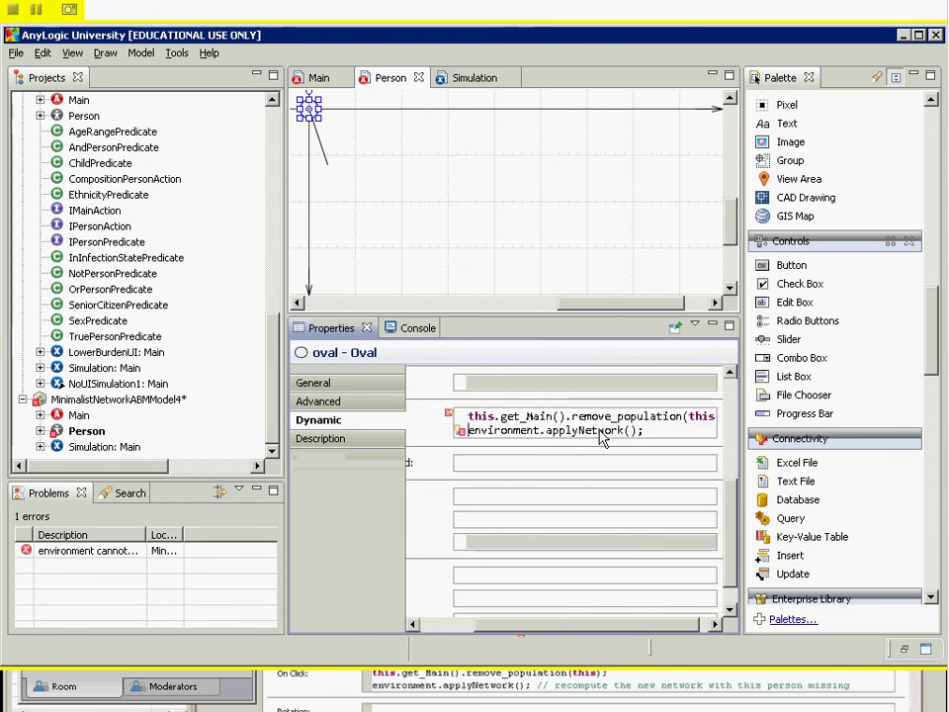
key(Up)
key(ctrl+shift+Right)
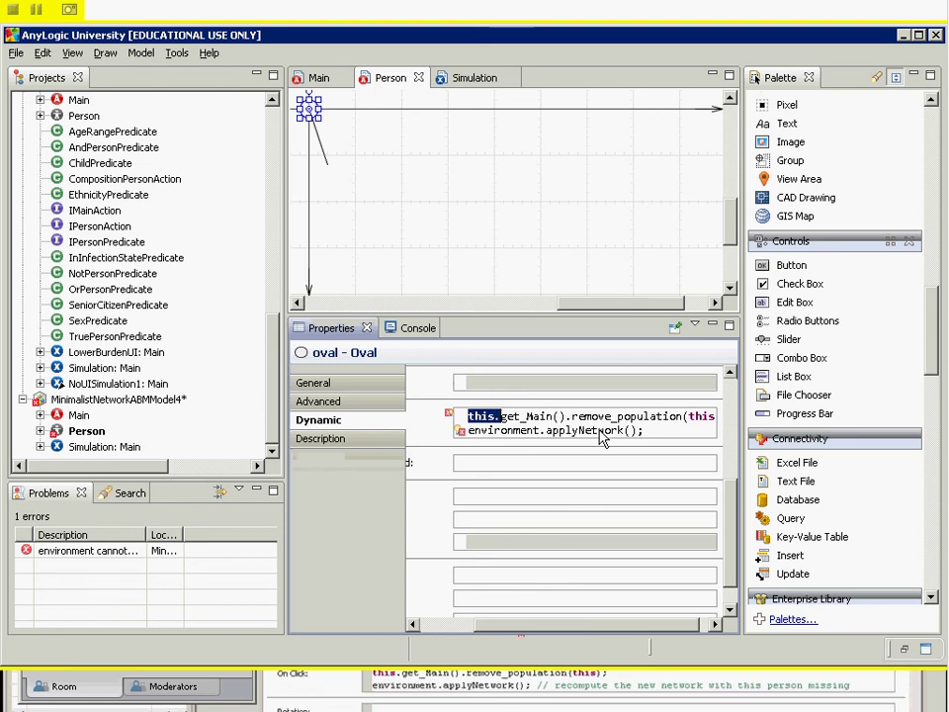
key(ctrl+shift+Right)
key(ctrl+shift+Right)
key(ctrl+c)
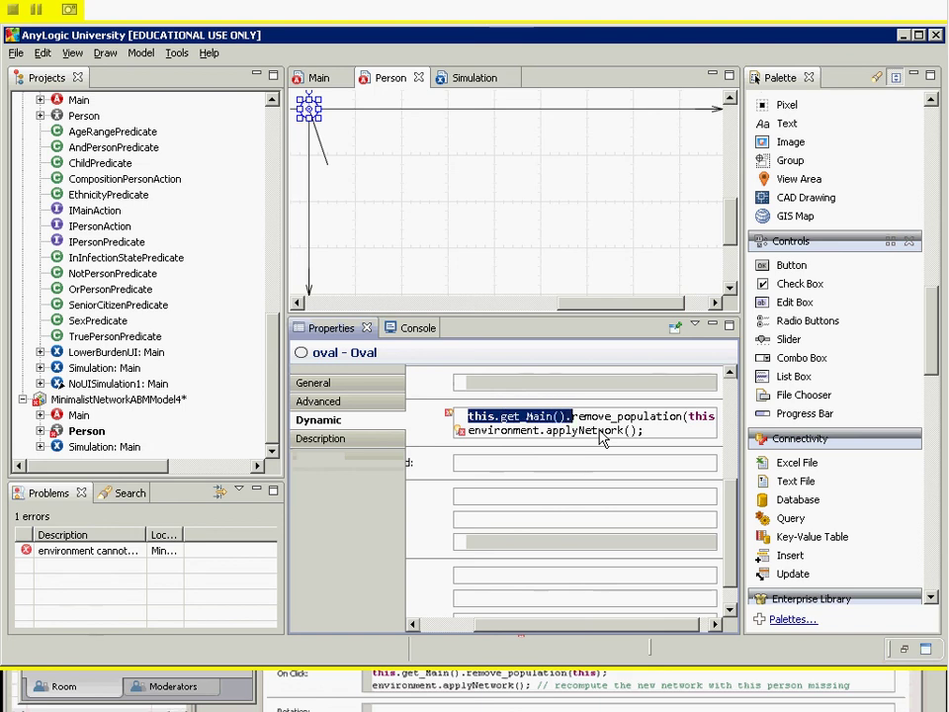
key(Left)
key(Down)
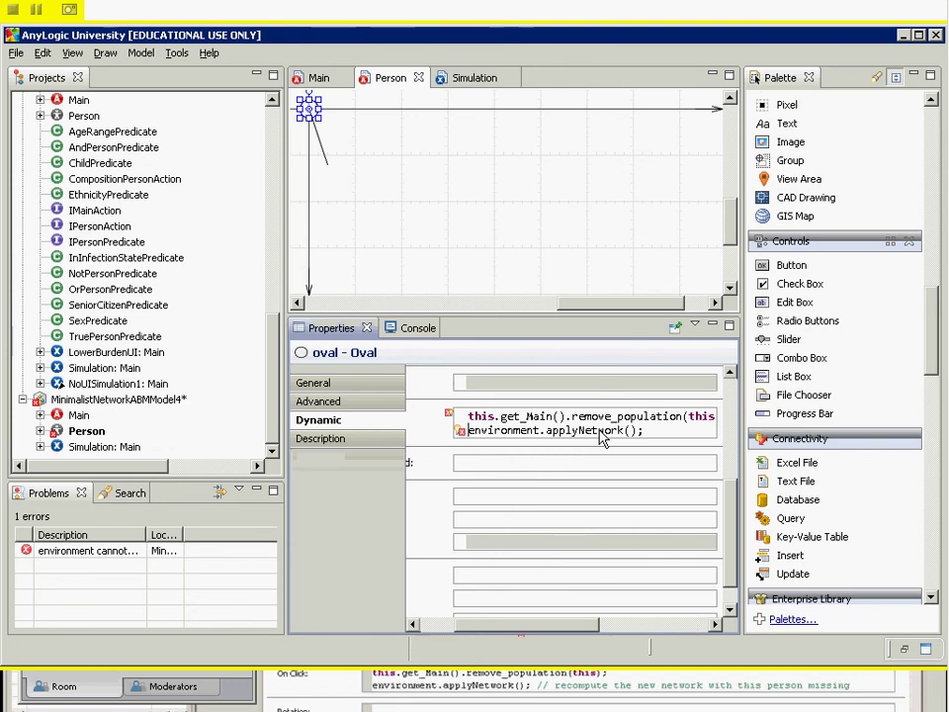
key(ctrl+v)
text(.)
Step: Bring up and dismiss the code field's edit actions, then select the word this on line 2
right_click(600, 438)
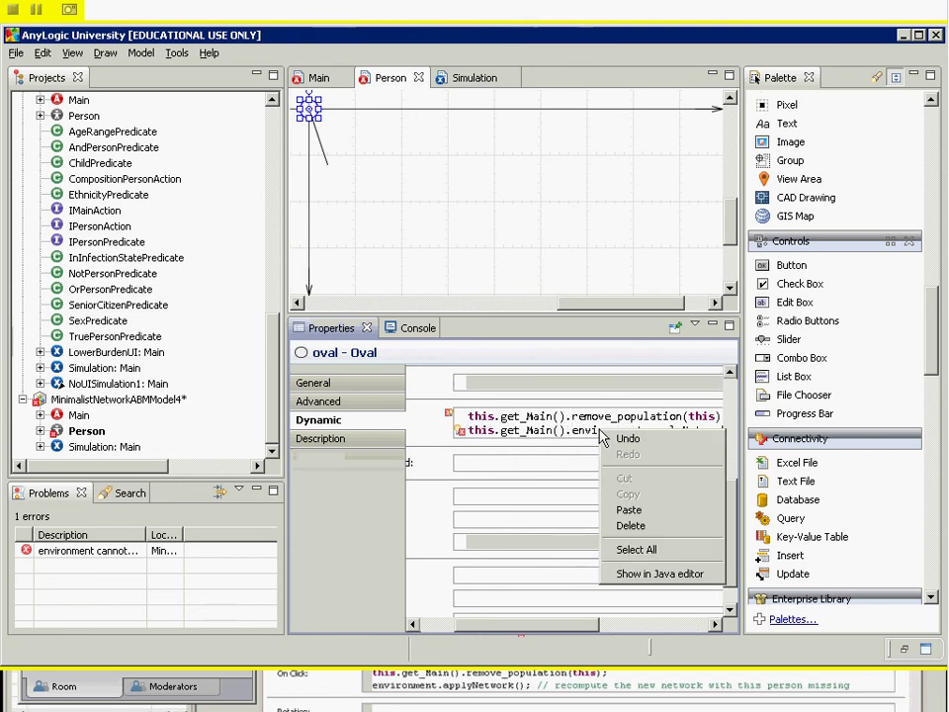
click(558, 416)
double_click(475, 433)
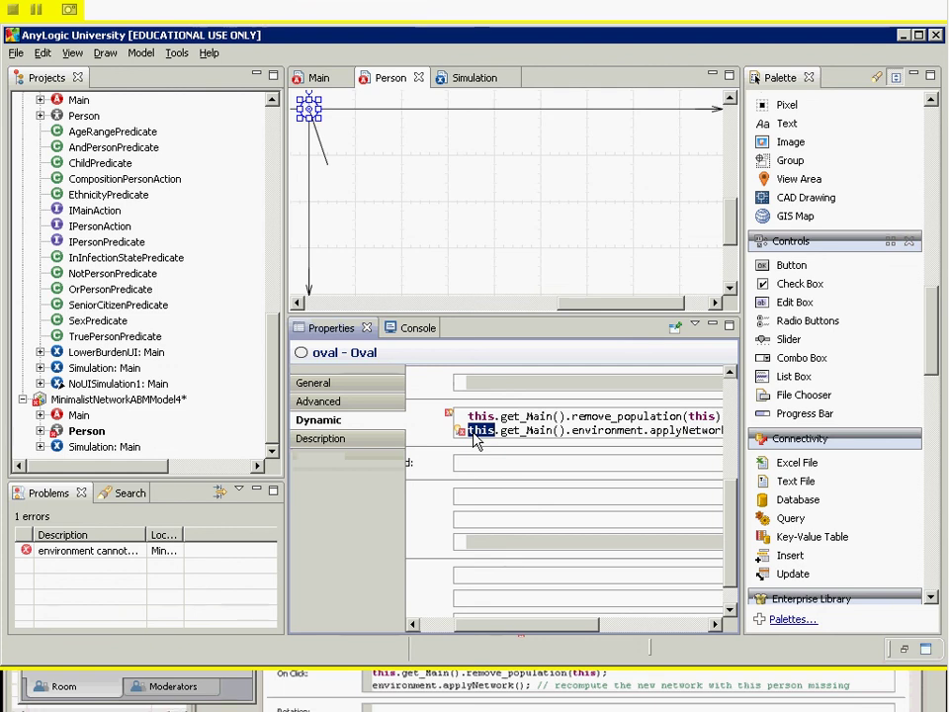
Step: Run the Simulation experiment and start the model to display the agent network
right_click(83, 447)
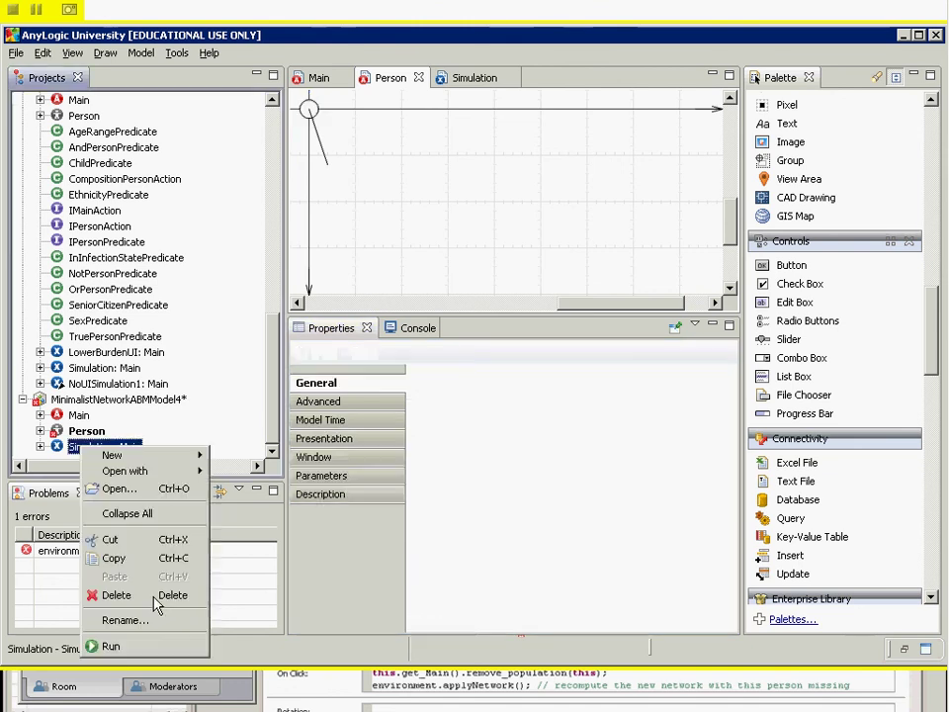
click(166, 645)
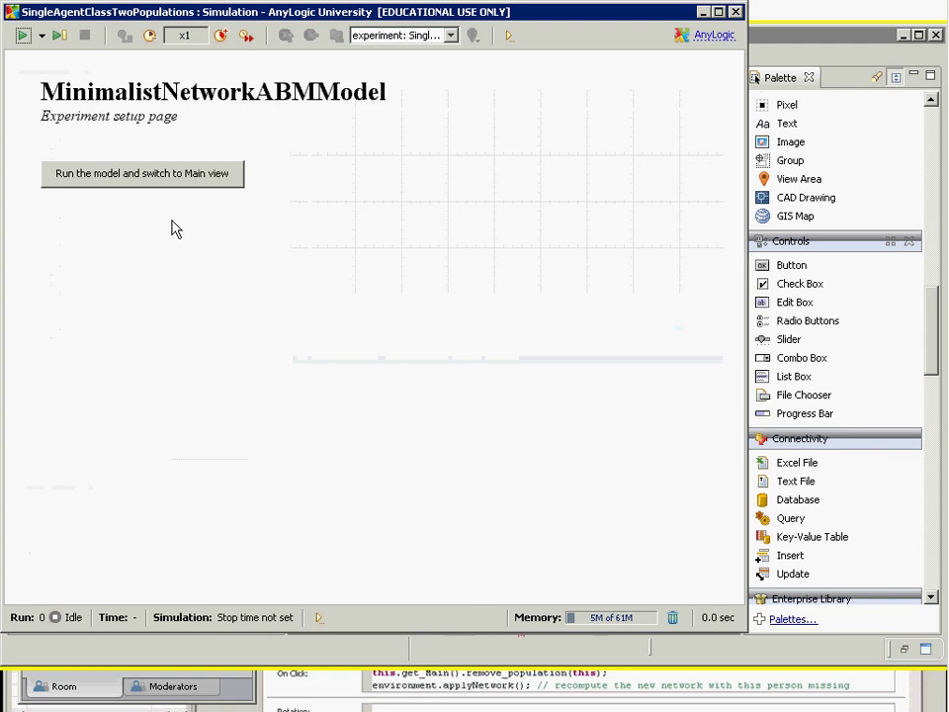
click(158, 176)
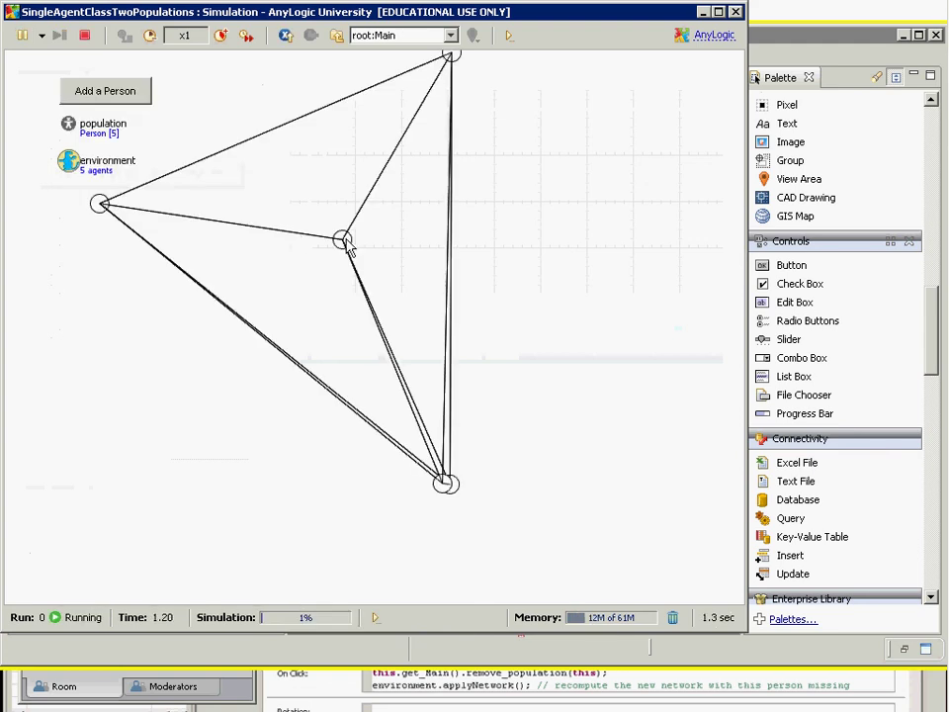
Step: Remove the middle, top and bottom-right agents by clicking them, then close the simulation with Alt+F4
click(348, 245)
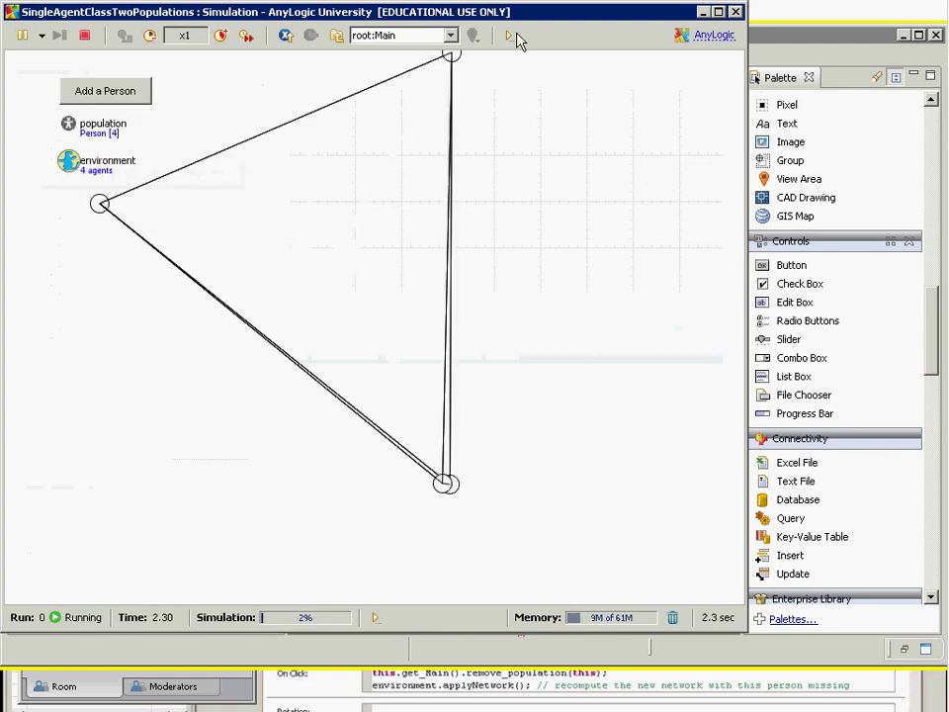
click(451, 59)
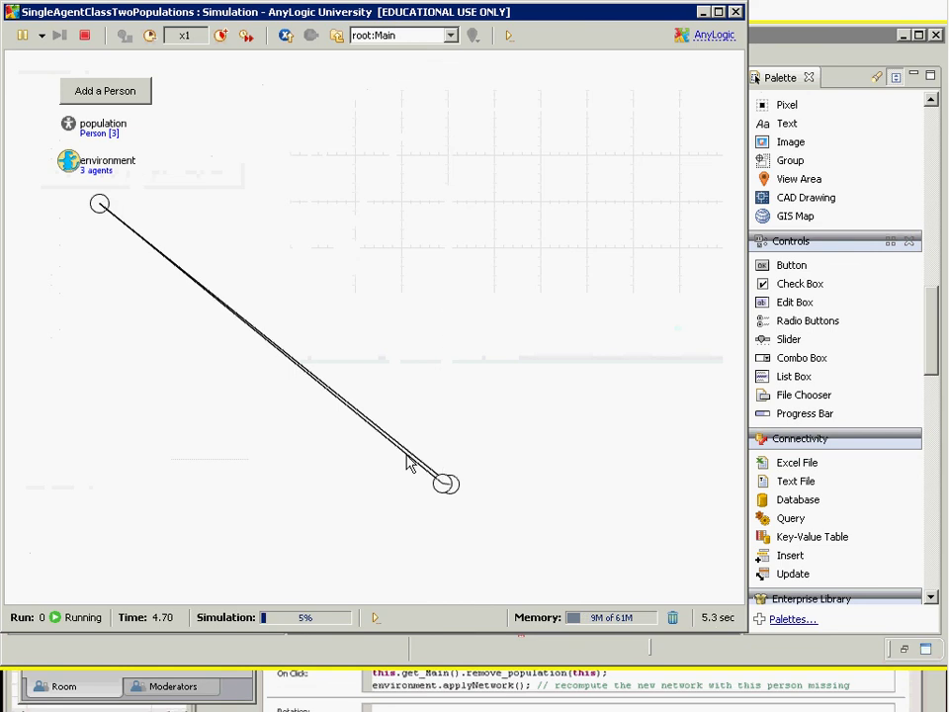
double_click(454, 492)
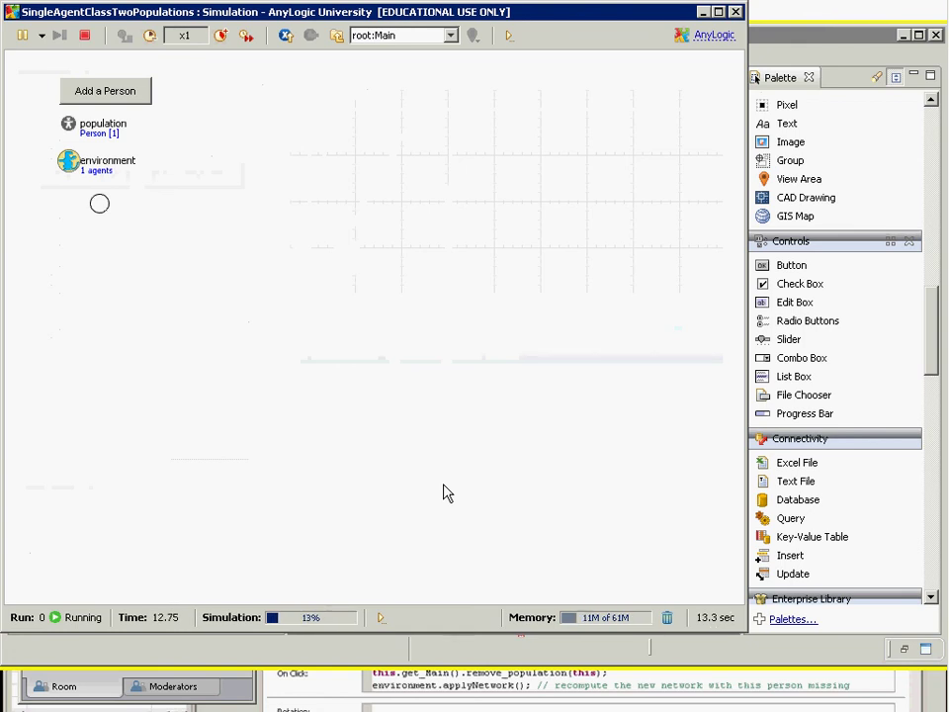
key(alt+F4)
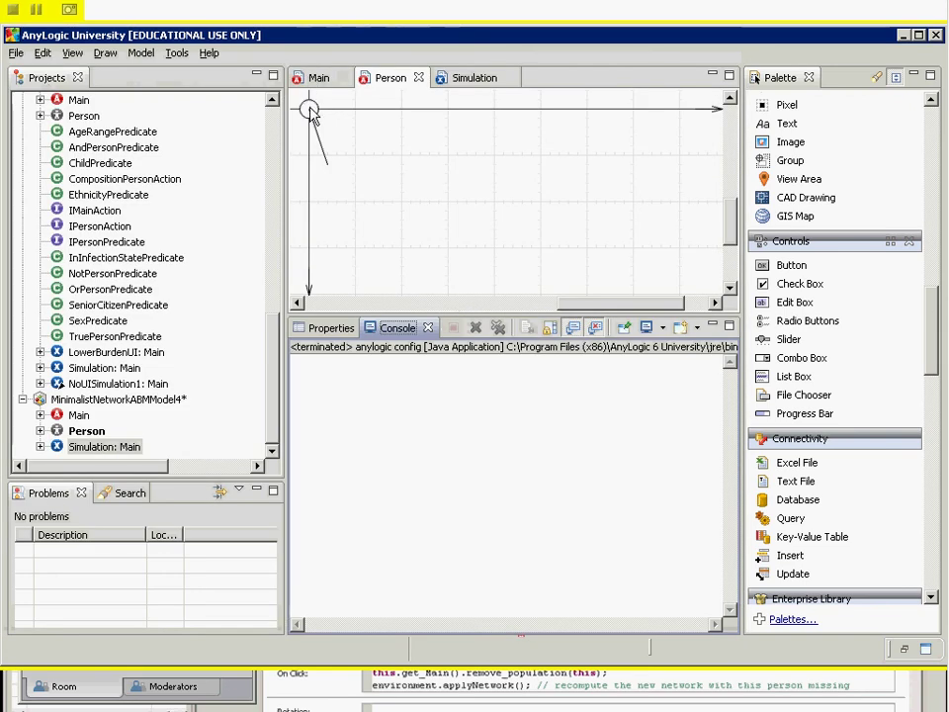
Step: Open the Main diagram and select the Add a Person button to show its properties
click(308, 109)
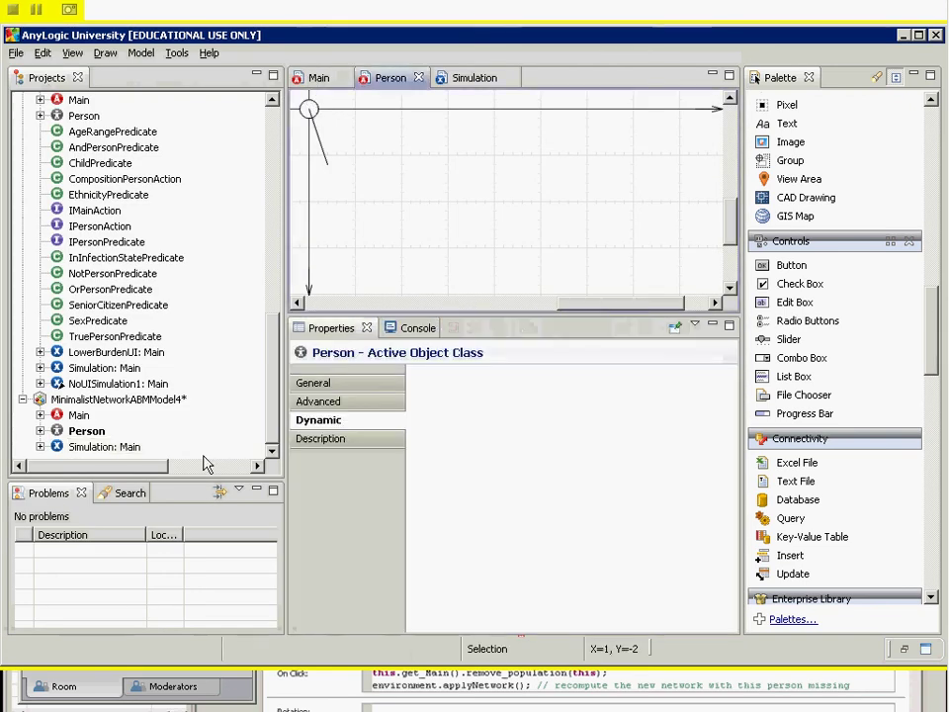
double_click(78, 415)
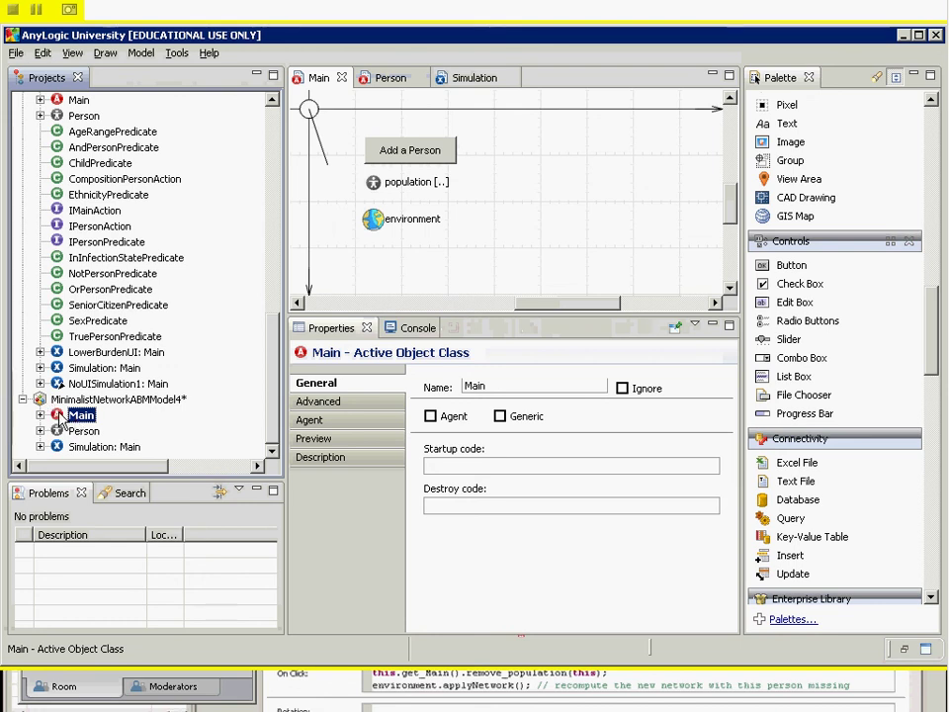
click(449, 154)
click(450, 153)
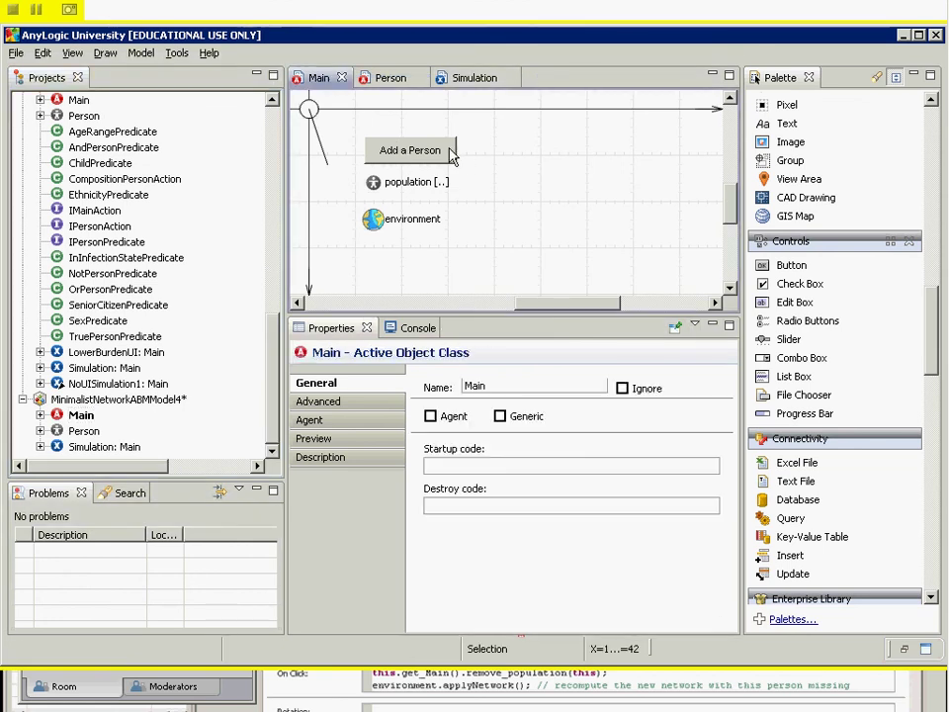
click(450, 153)
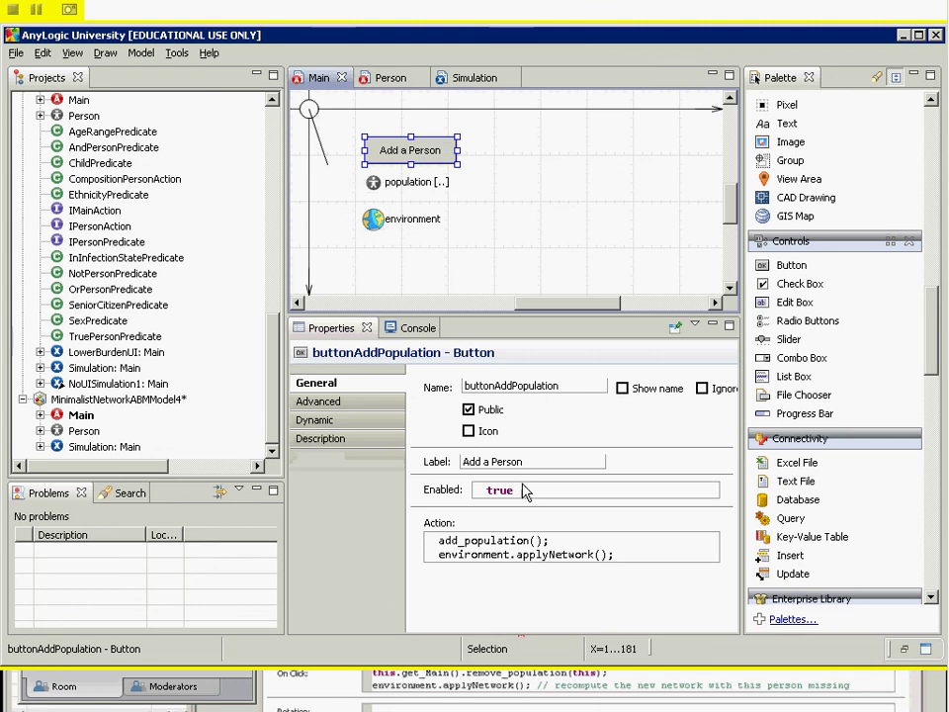
Step: Highlight the button's add_population() and environment.applyNetwork() action calls, then clear the highlight
click(436, 546)
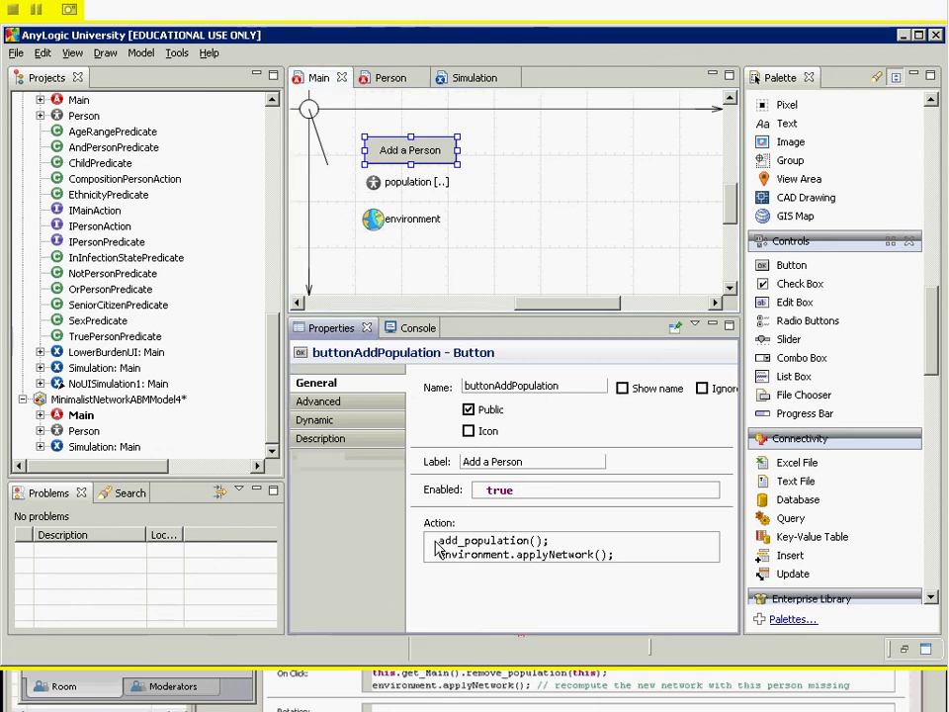
drag(438, 542, 550, 545)
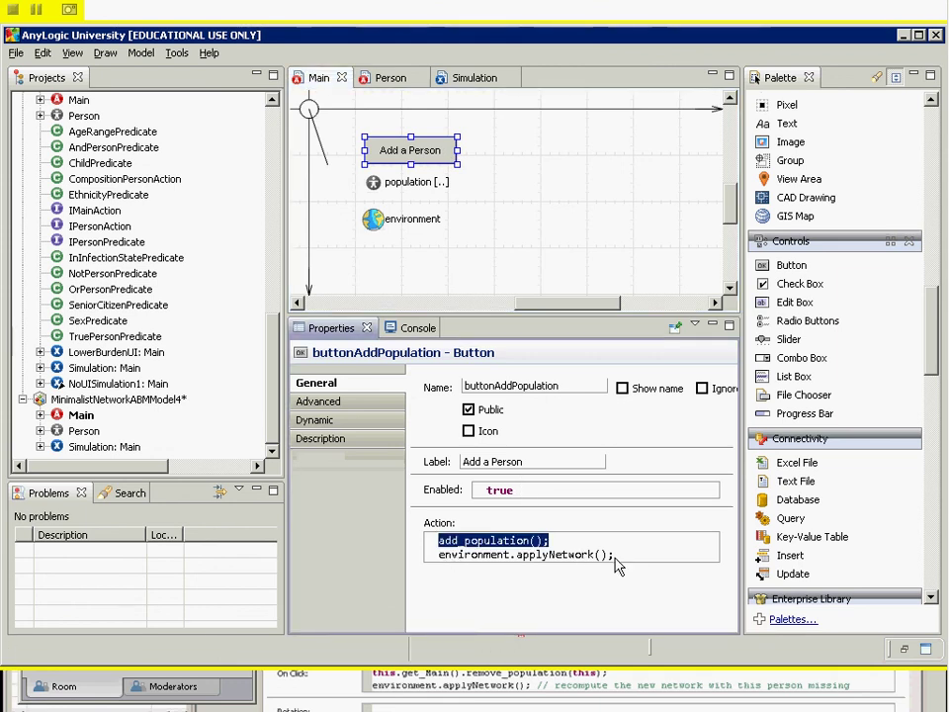
drag(615, 555, 591, 556)
click(444, 542)
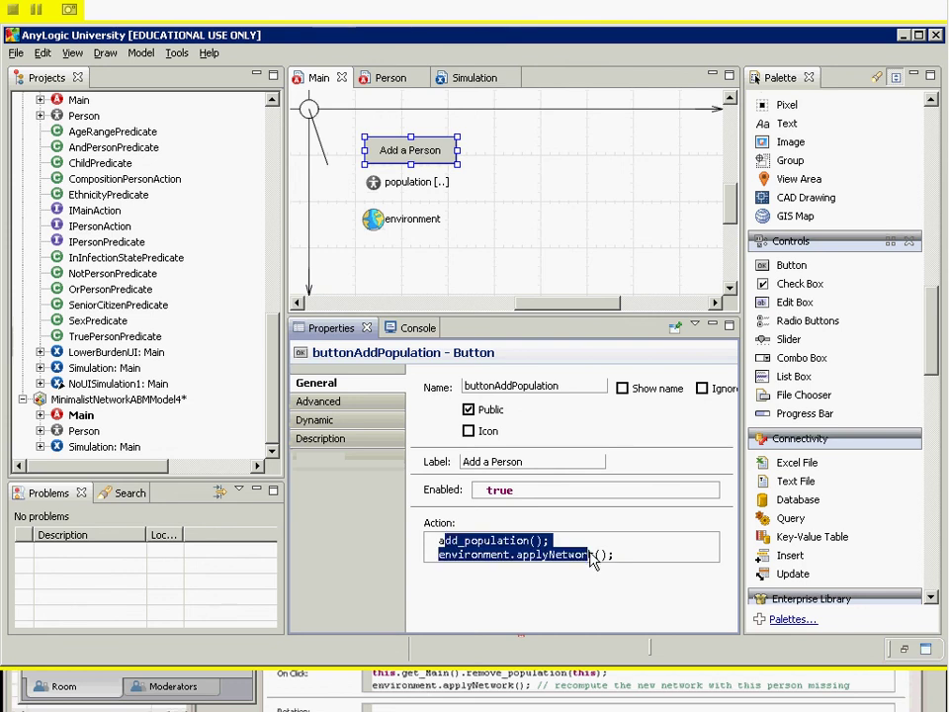
key(Up)
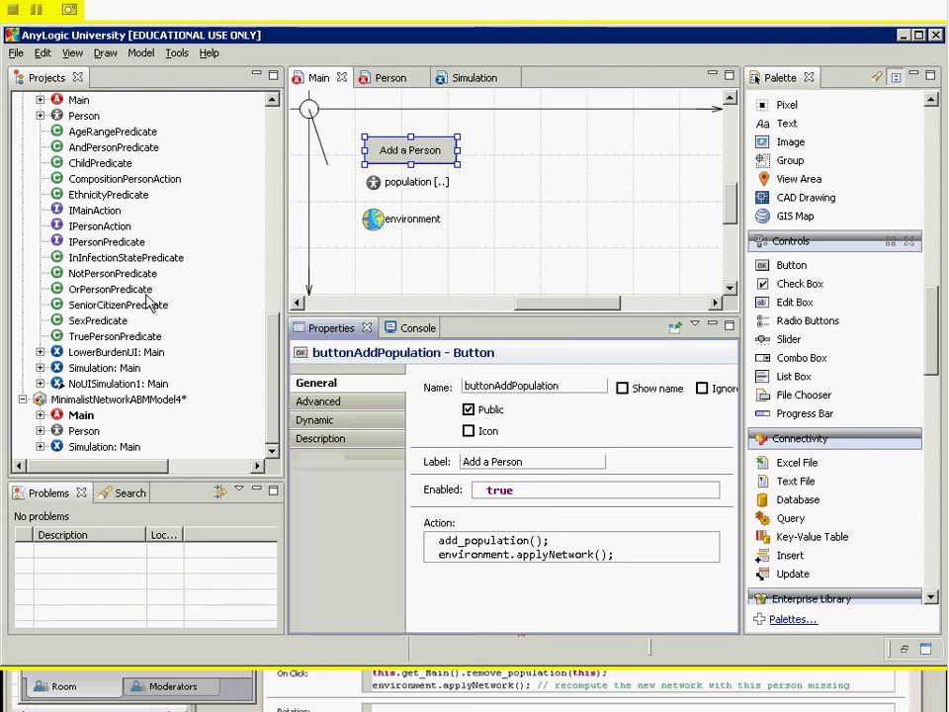
Step: Open the Person diagram and select the oval, scrolling its Dynamic properties to On click
click(79, 415)
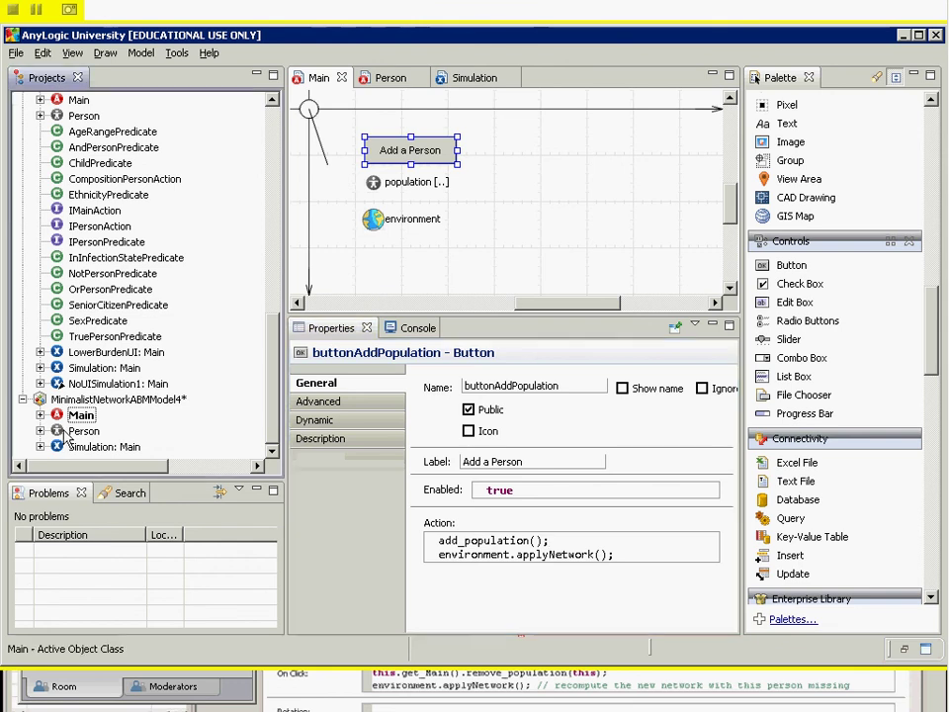
double_click(66, 432)
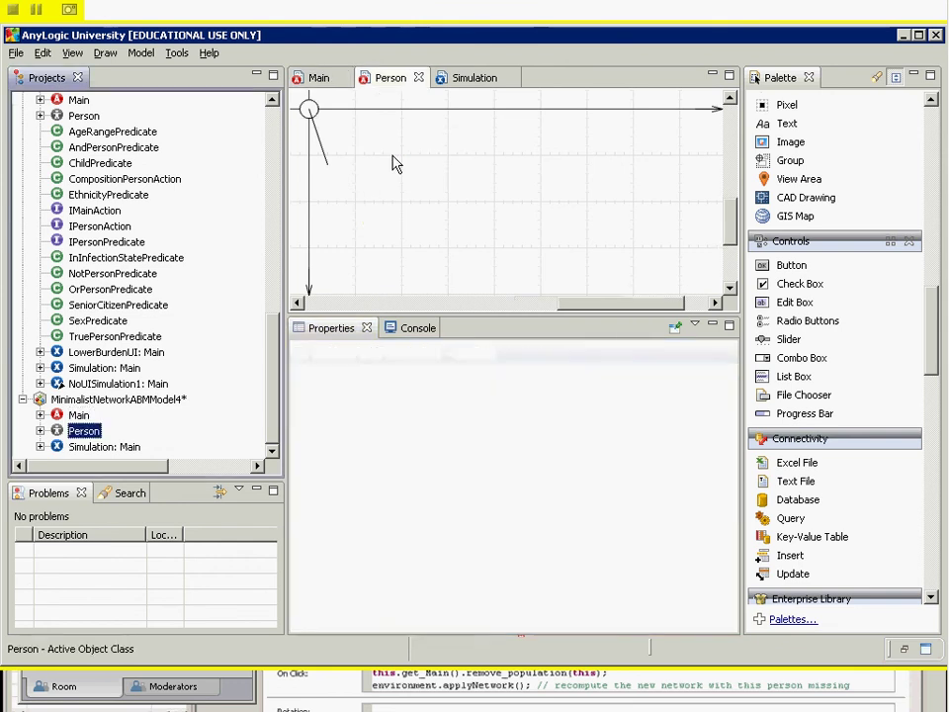
click(309, 109)
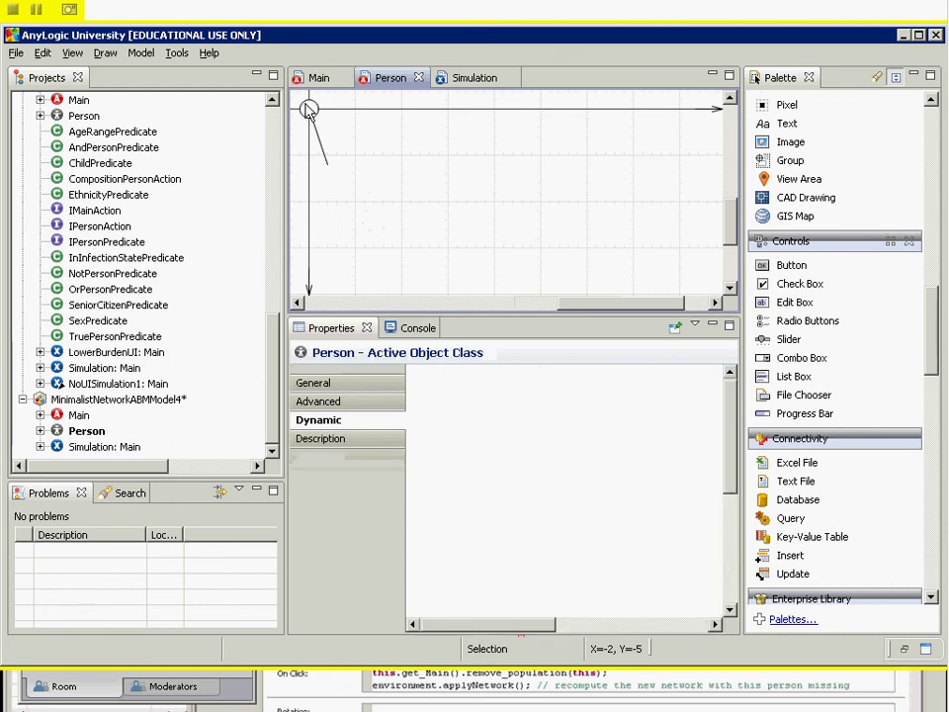
click(310, 109)
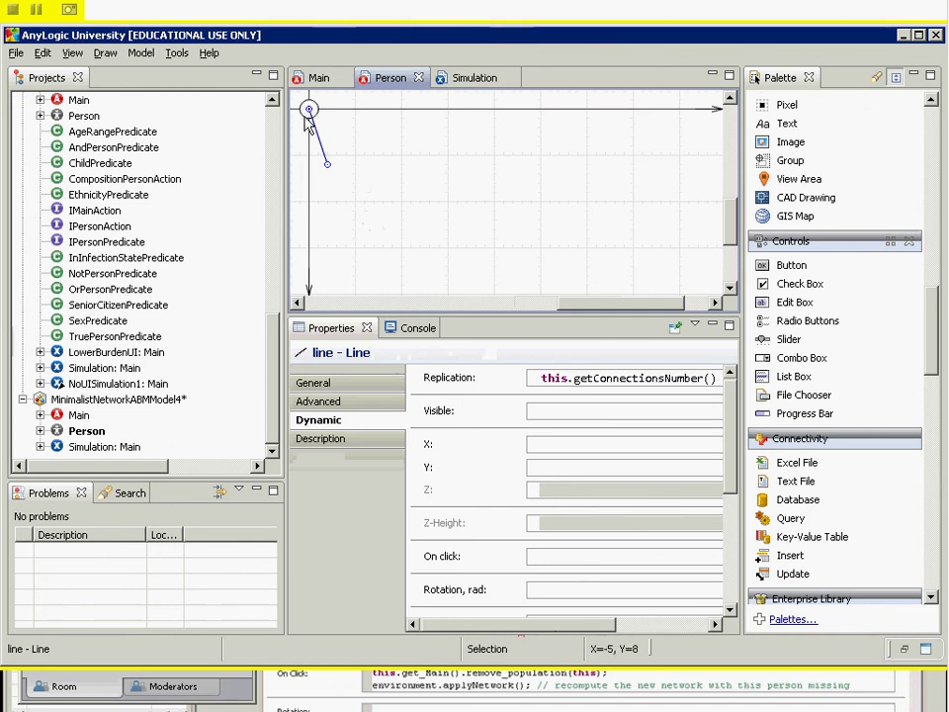
click(309, 113)
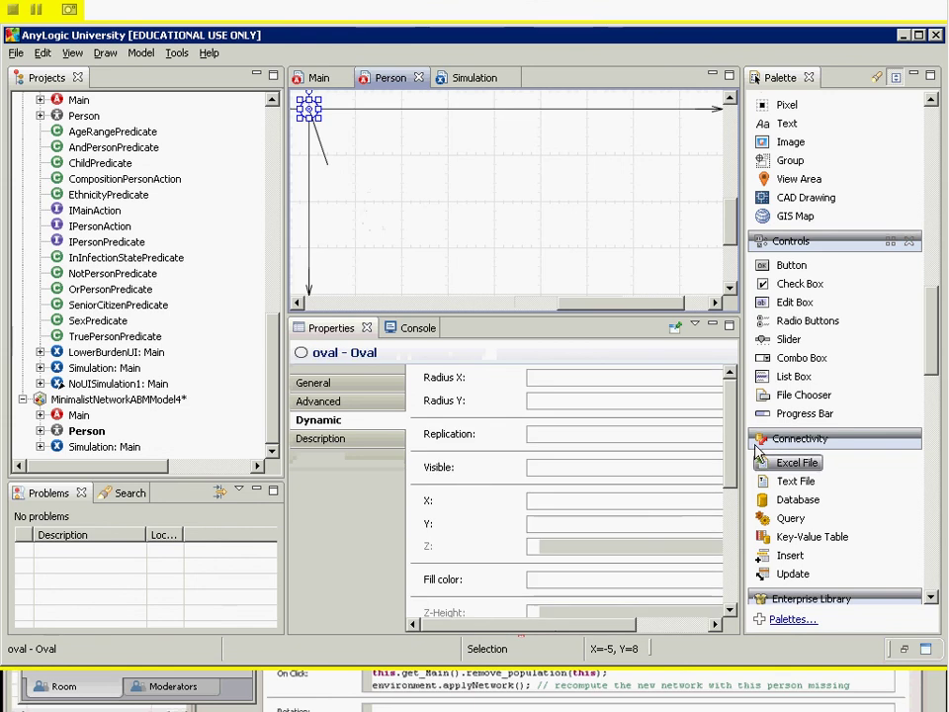
scroll(544, 358, down, 3)
scroll(543, 359, down, 2)
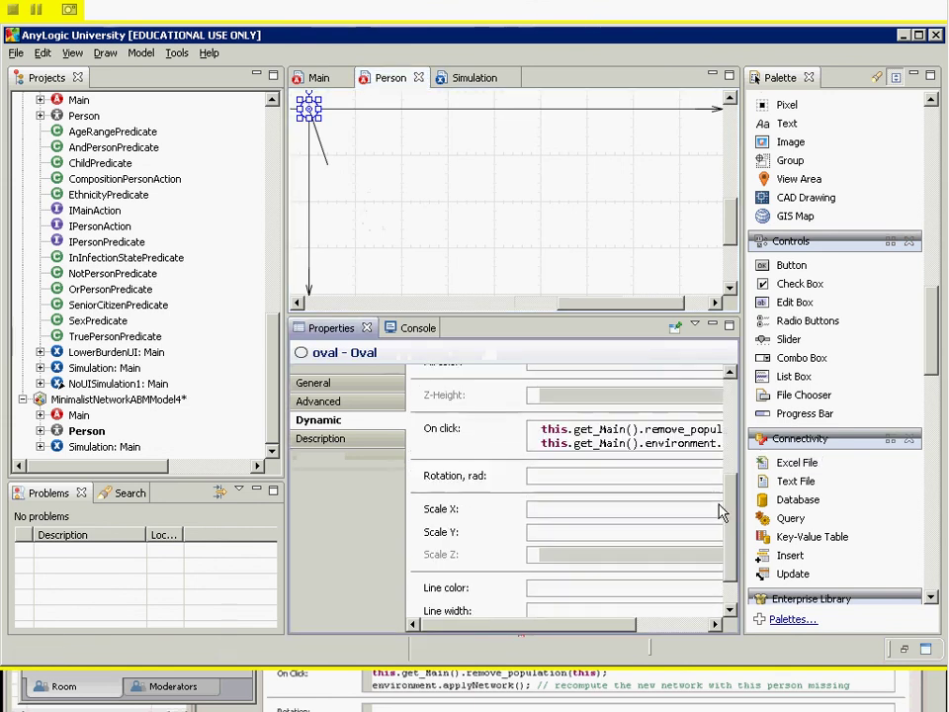
Step: Step through the On click code, highlighting remove_population's this argument and the this.get_Main(). prefix
click(586, 441)
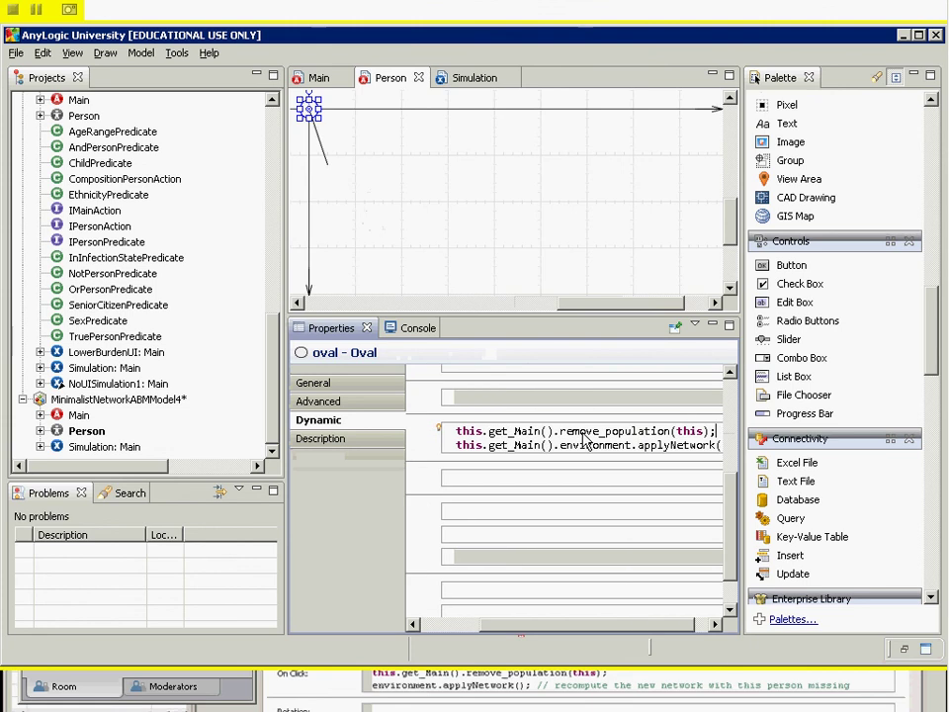
key(Home)
key(Right)
key(Right)
key(Right)
key(Right)
key(Right)
key(Right)
key(Right)
key(Right)
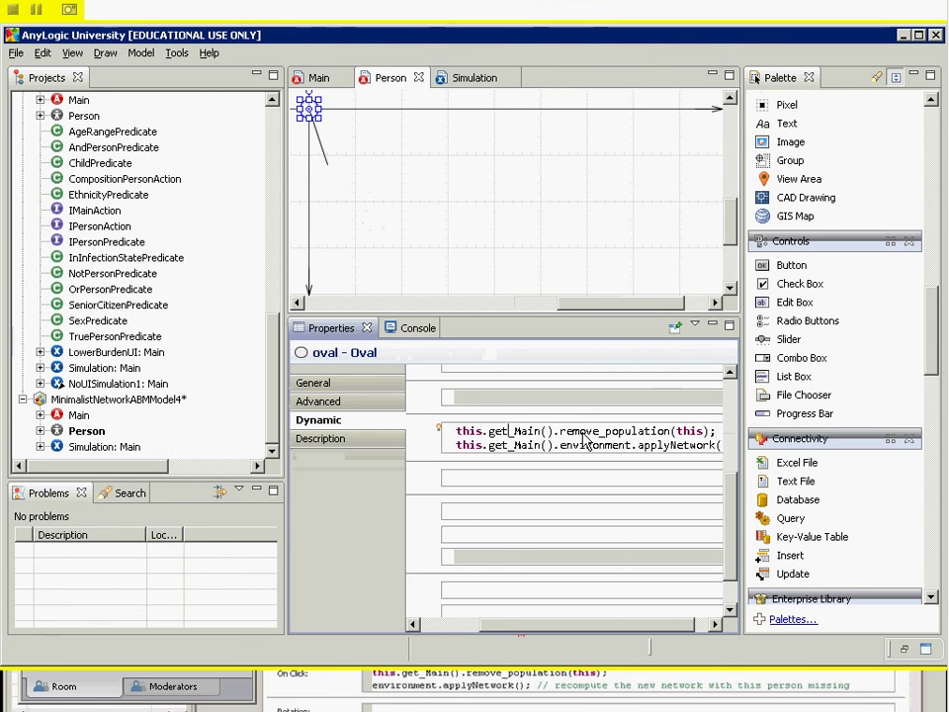
key(Left)
key(Left)
key(Left)
key(Left)
key(End)
key(Left)
key(Left)
key(shift+Left)
key(shift+Left)
key(shift+Left)
key(shift+Left)
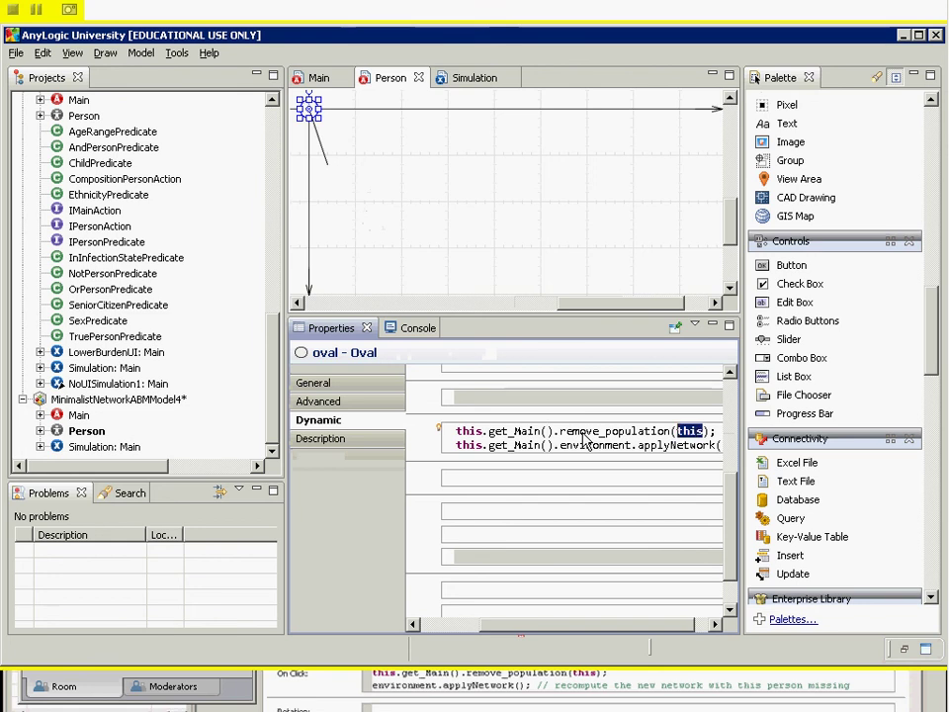
key(Right)
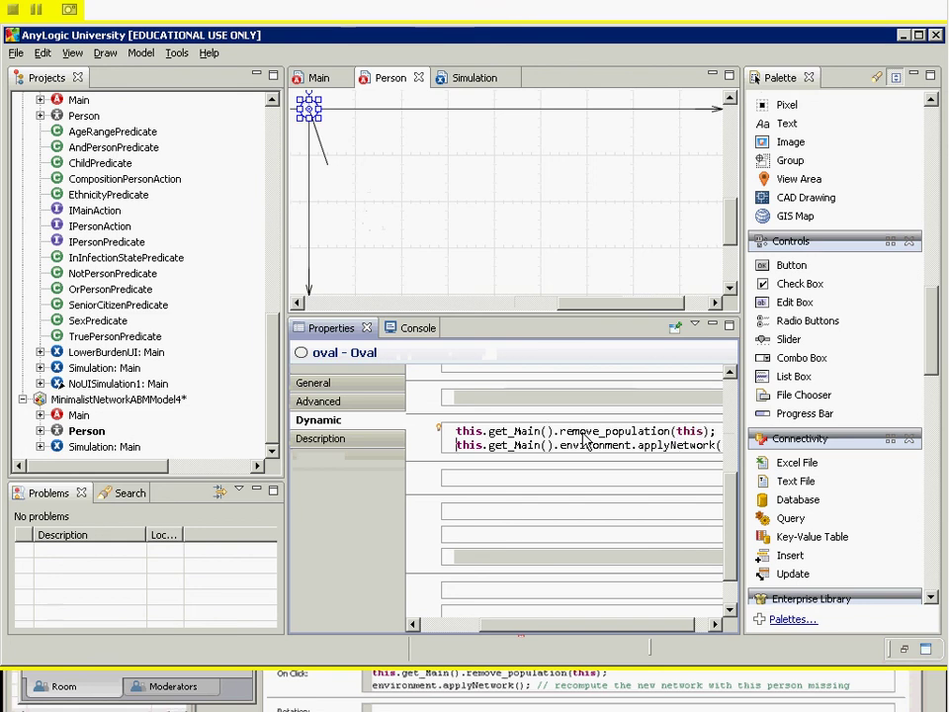
key(shift+Right)
key(shift+Right)
key(shift+Right)
key(shift+Right)
key(shift+Right)
key(shift+Right)
key(shift+Right)
key(shift+Right)
key(shift+Right)
key(shift+Right)
key(shift+Right)
key(shift+Right)
key(shift+Right)
key(shift+Right)
key(shift+Right)
key(shift+Right)
key(End)
key(Left)
key(Left)
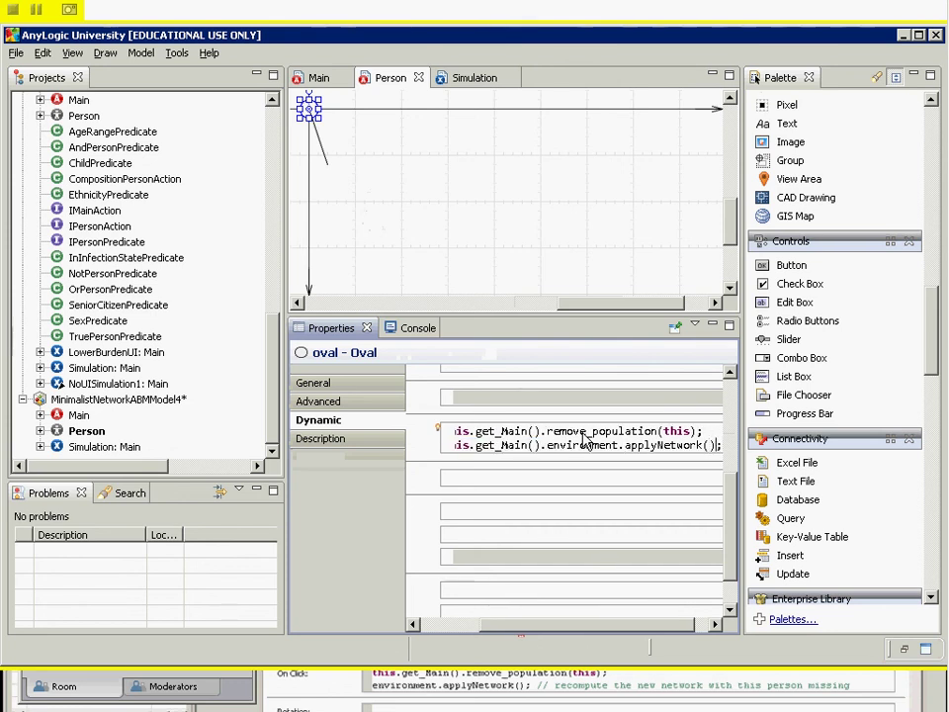
key(Right)
Step: Switch to the PowerPoint slide show and page to the Add Population Options slide
key(alt+Tab)
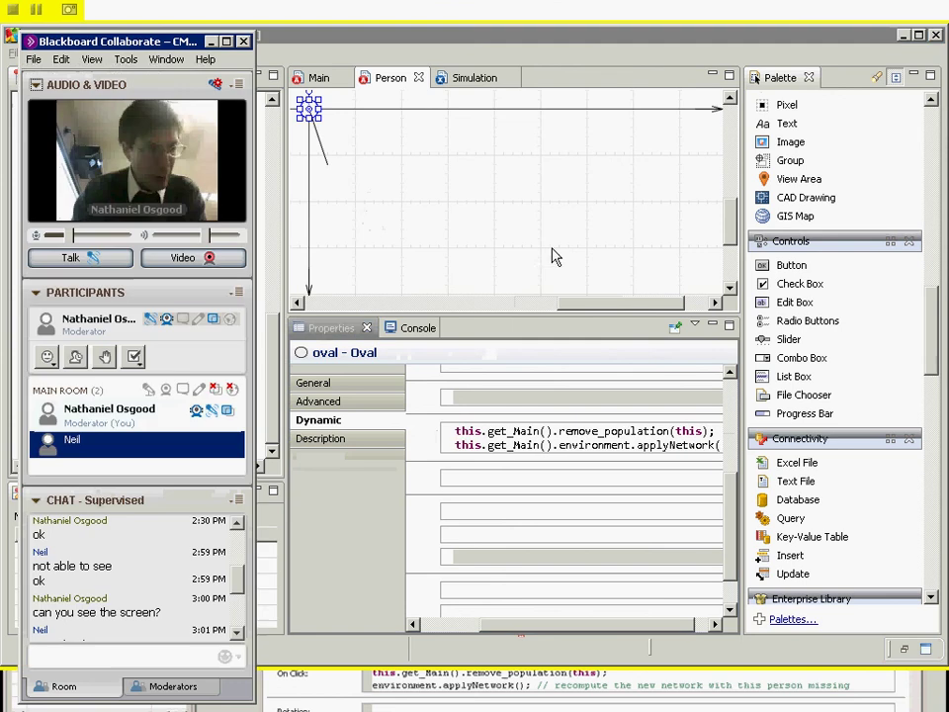
key(alt+Tab)
key(alt+Tab)
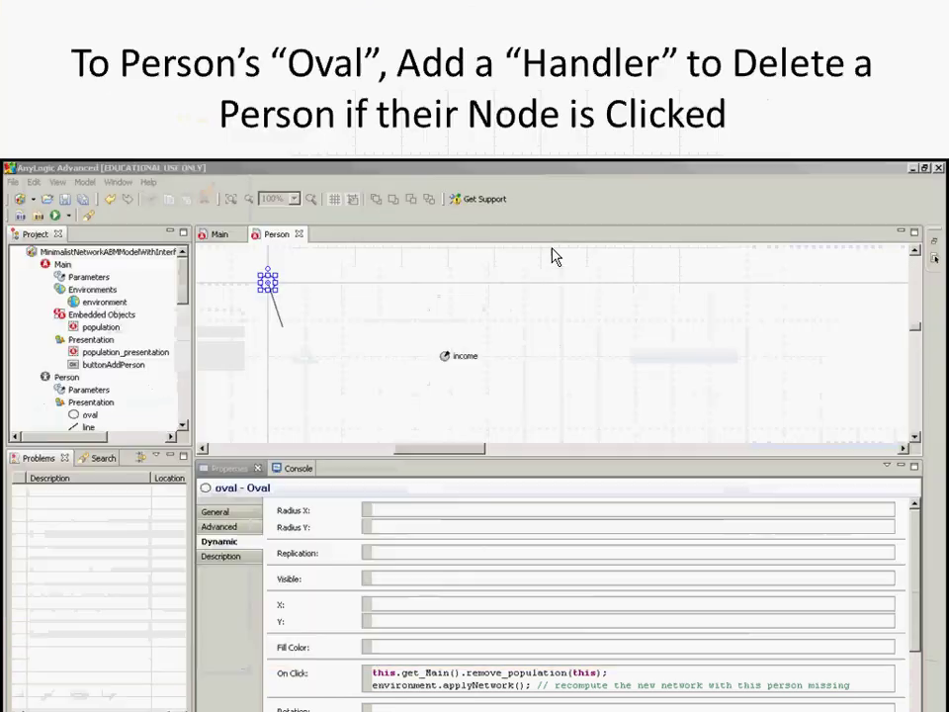
key(Right)
key(Right)
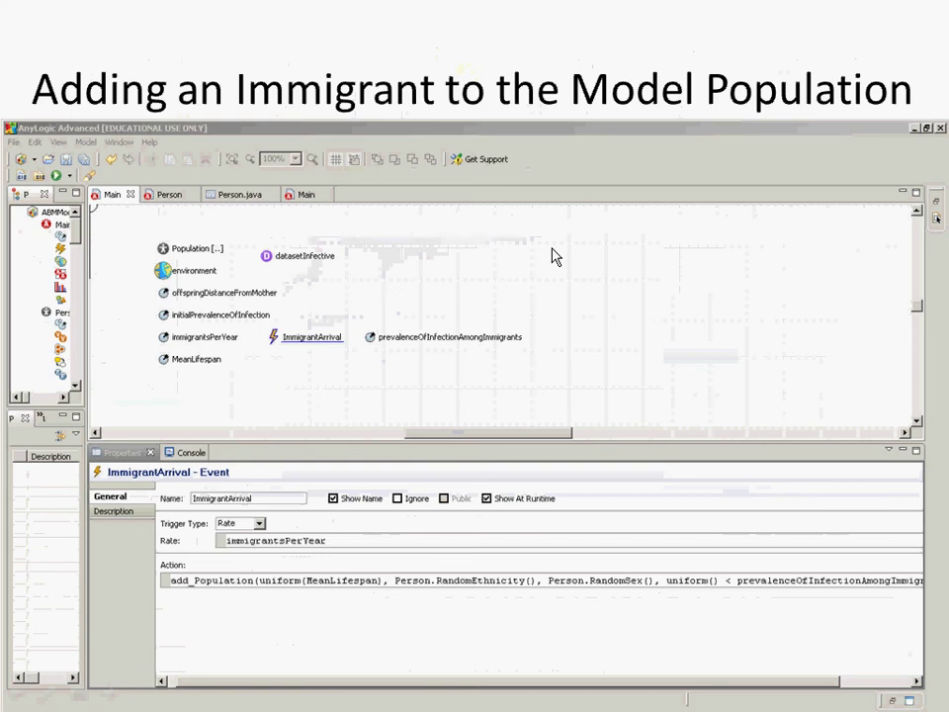
key(Left)
key(Right)
key(Right)
Step: Return to AnyLogic and select the link line on the Person canvas
key(alt+Tab)
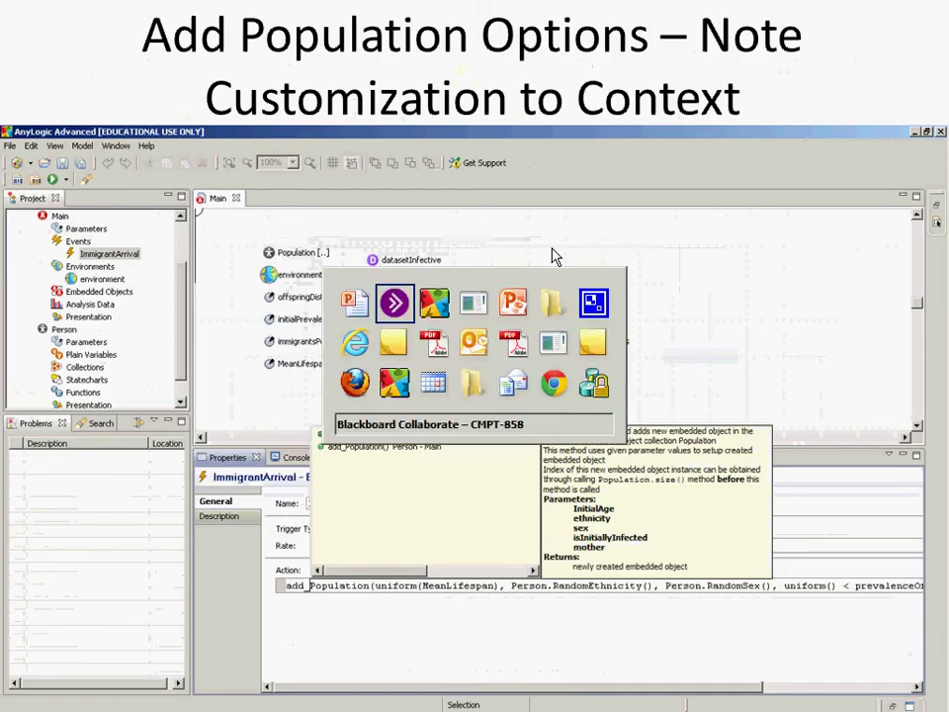
key(alt+Tab)
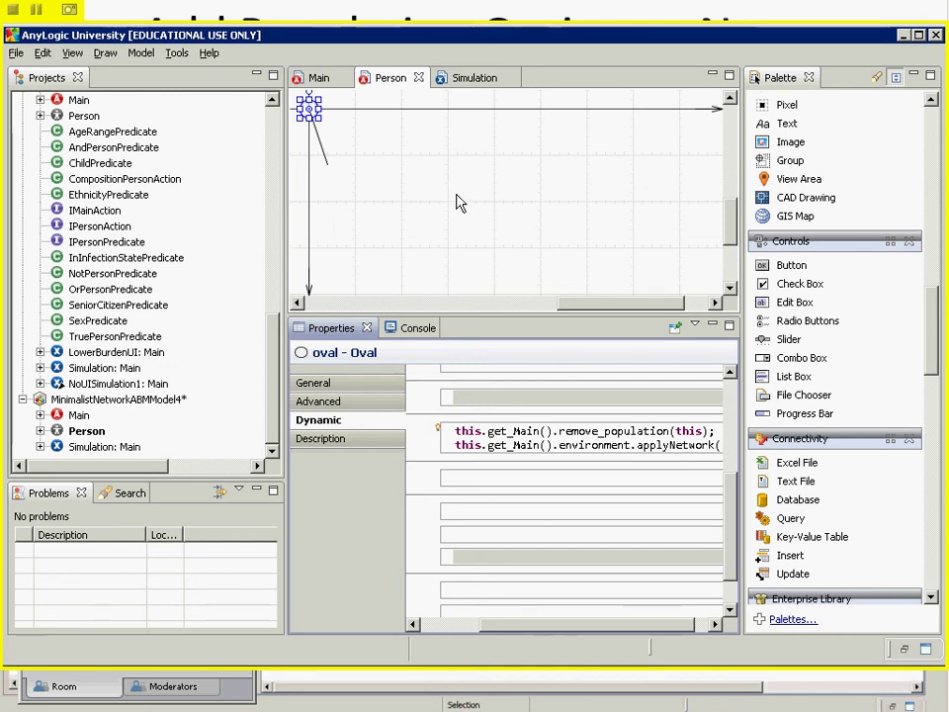
click(324, 153)
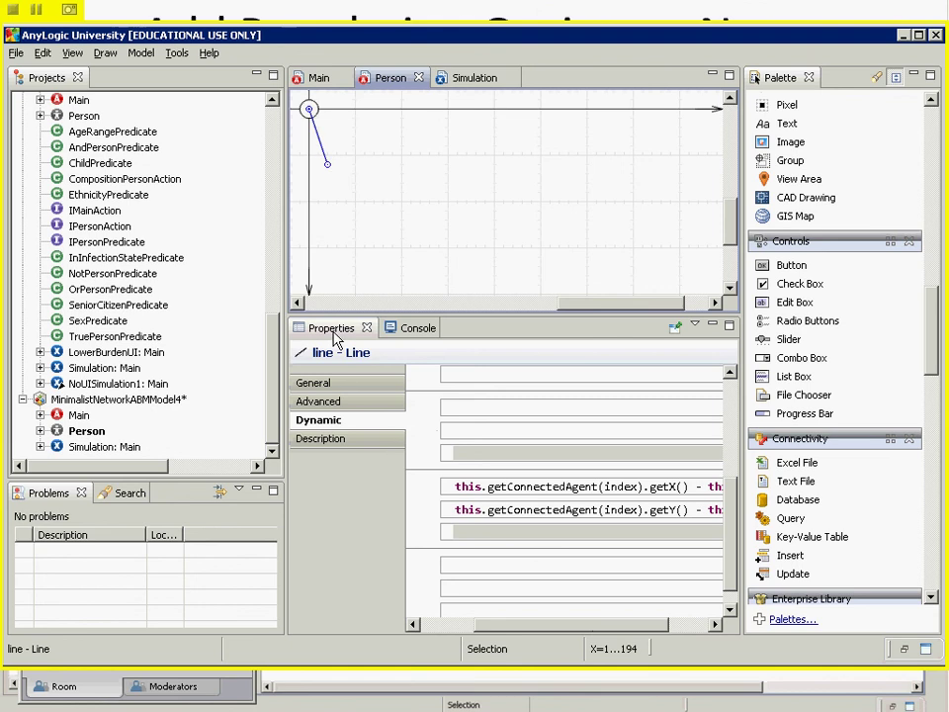
Step: Widen the editor by dragging the Palette sash and scroll the line's dX/dY expressions to On click
drag(486, 628, 424, 628)
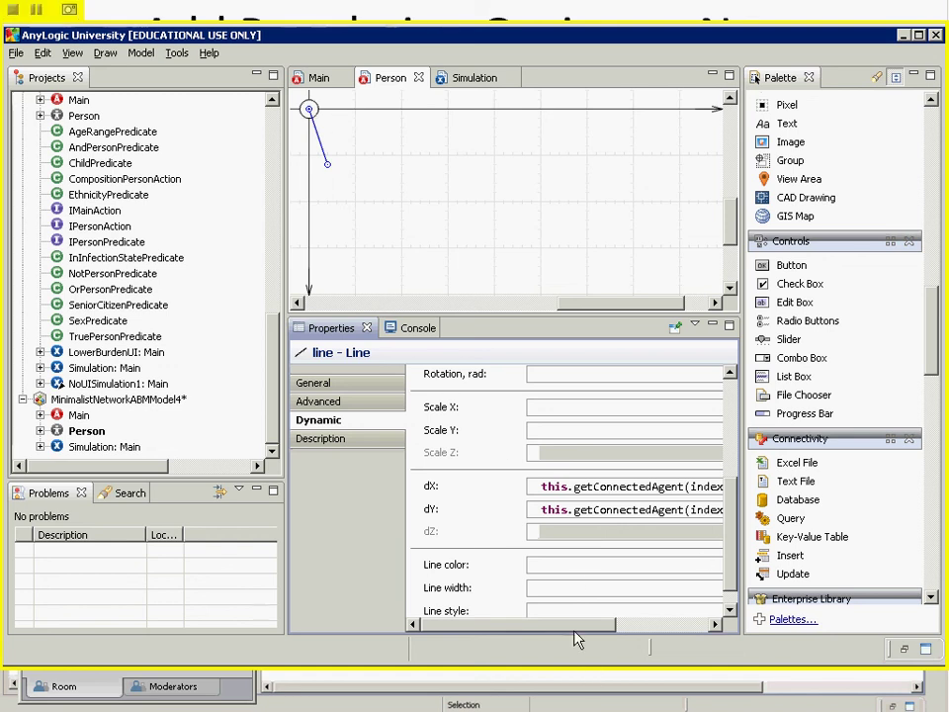
mouse_move(571, 626)
mouse_down()
mouse_move(628, 634)
mouse_move(543, 637)
mouse_up()
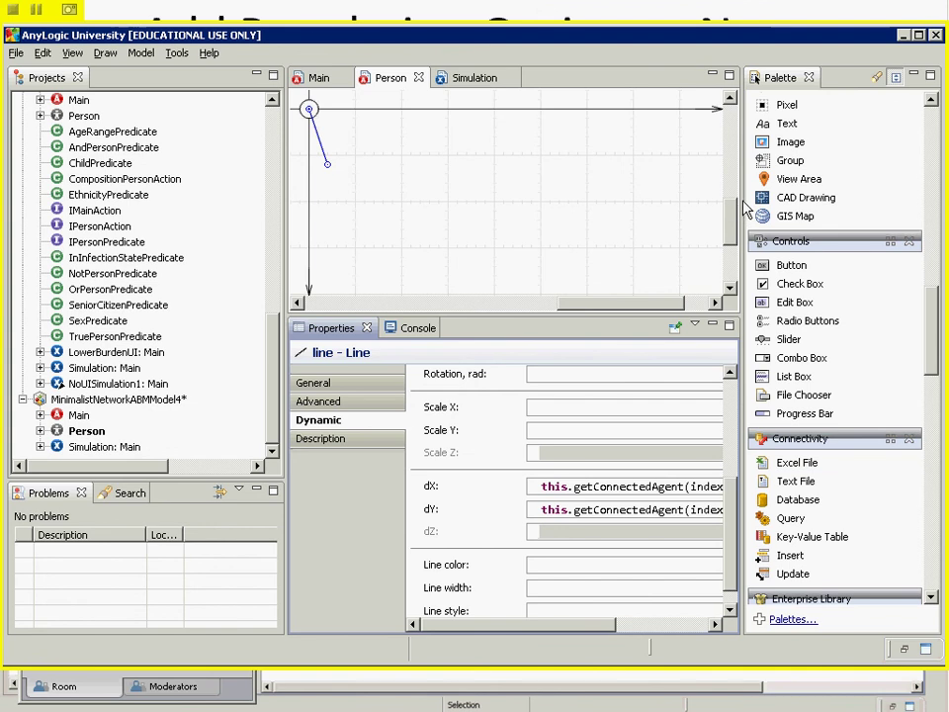
drag(740, 207, 743, 207)
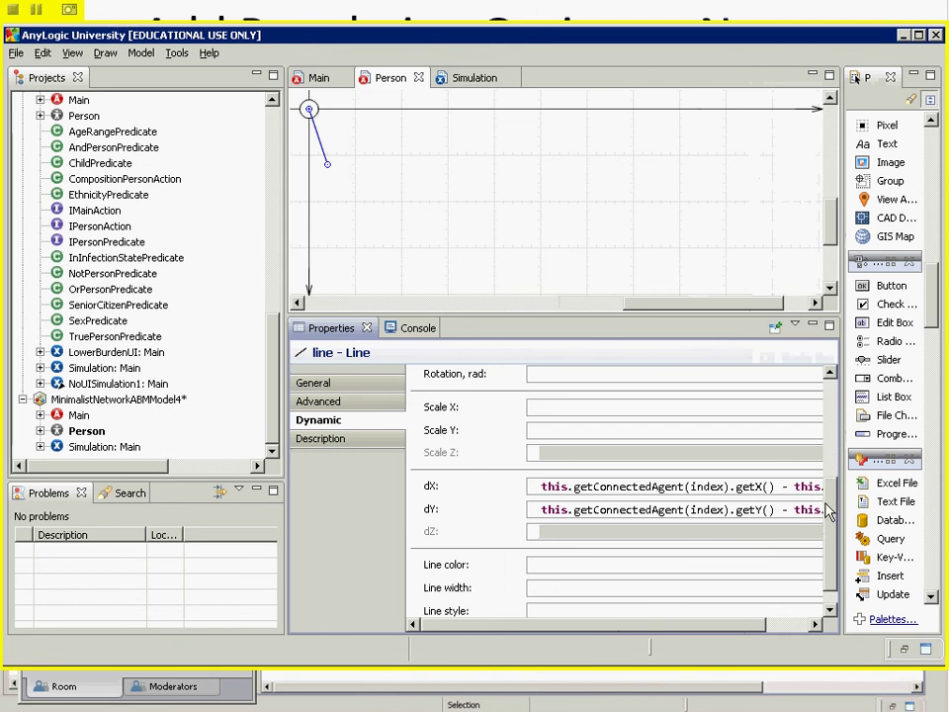
drag(828, 521, 819, 424)
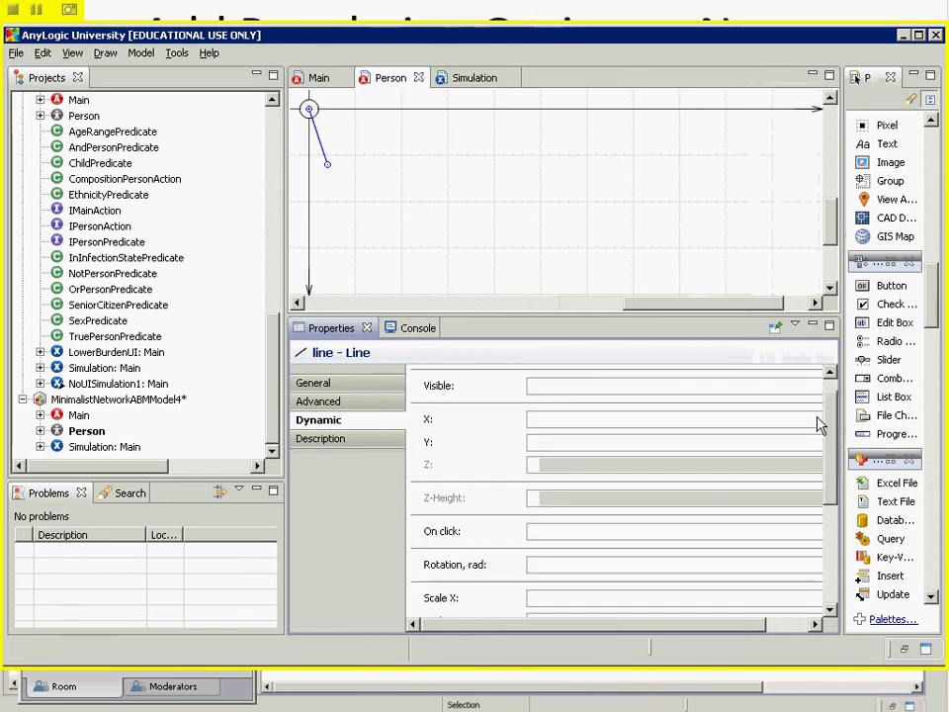
Step: Begin the line's On click code with this.disconnectFrom(), fixing the misspelled method name
click(574, 537)
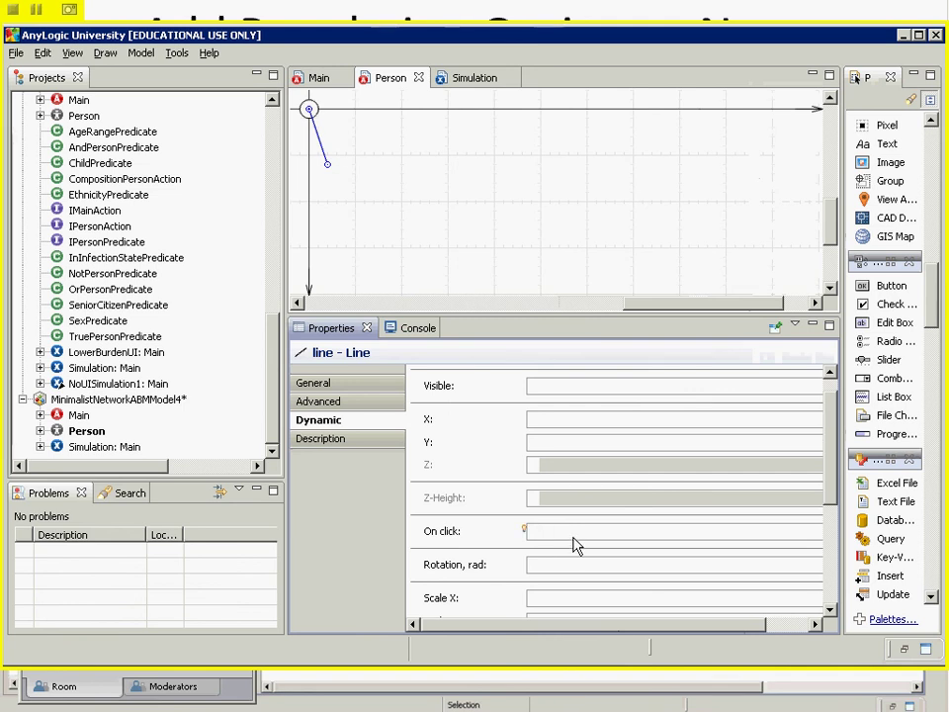
mouse_move(524, 534)
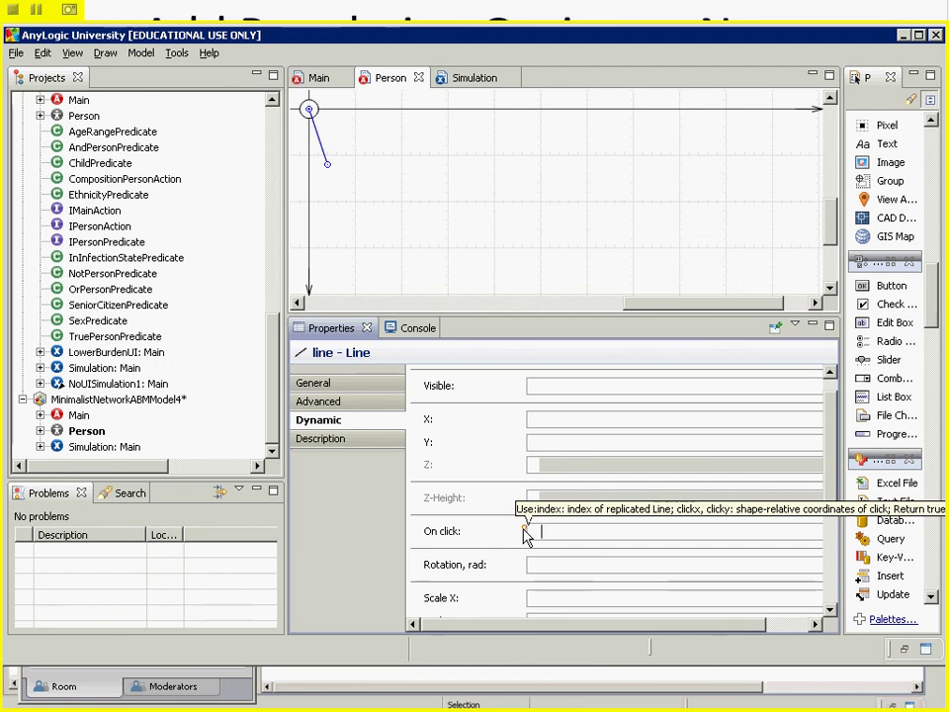
text(this.)
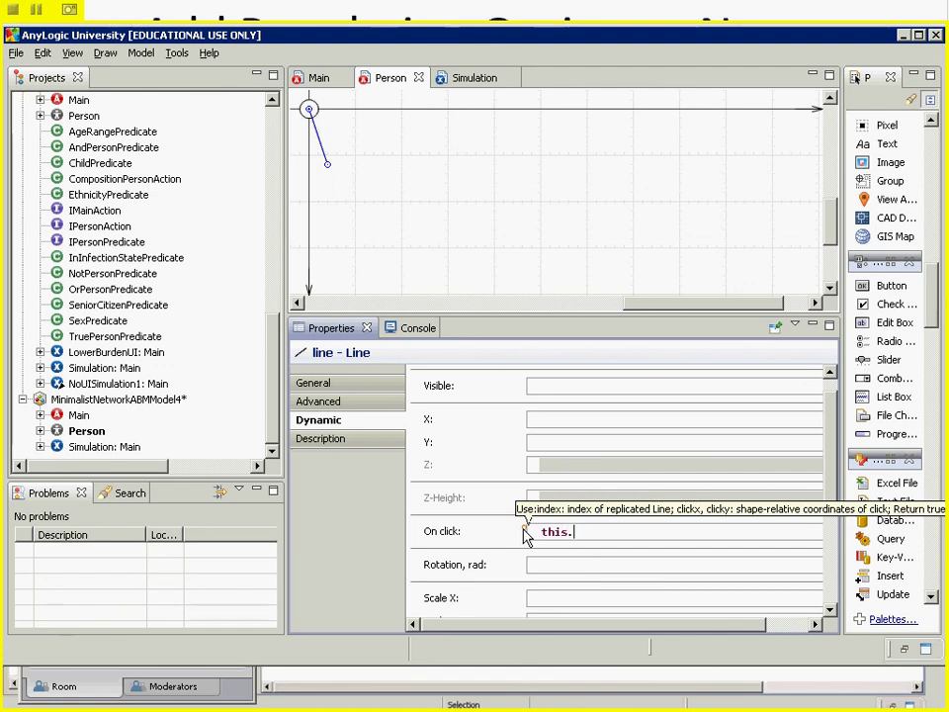
text(discco)
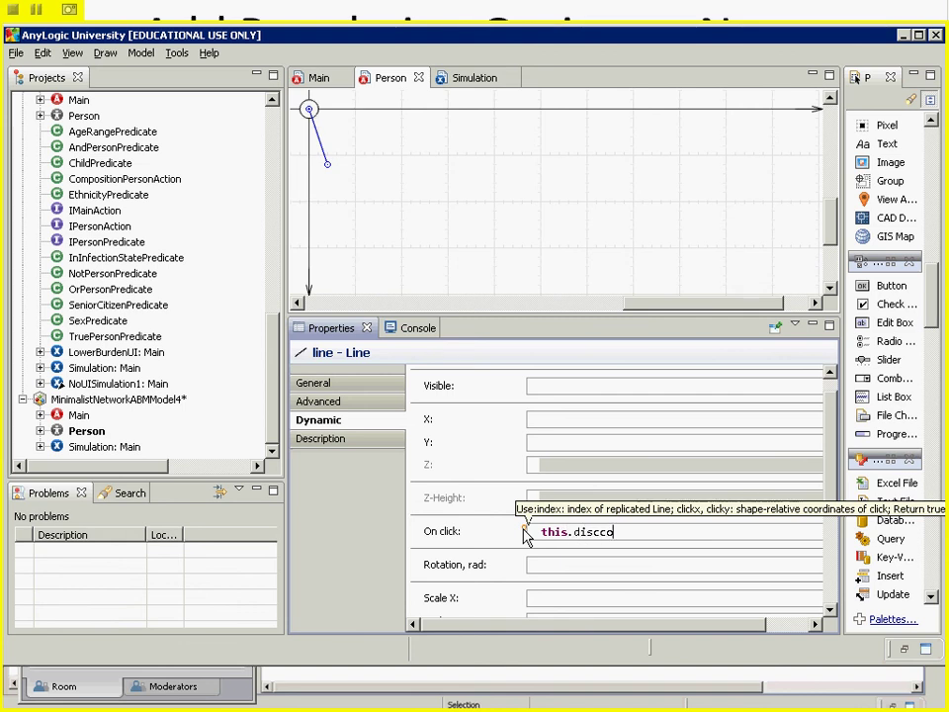
key(BackSpace)
key(BackSpace)
key(BackSpace)
text(co)
key(BackSpace)
key(BackSpace)
text(conne)
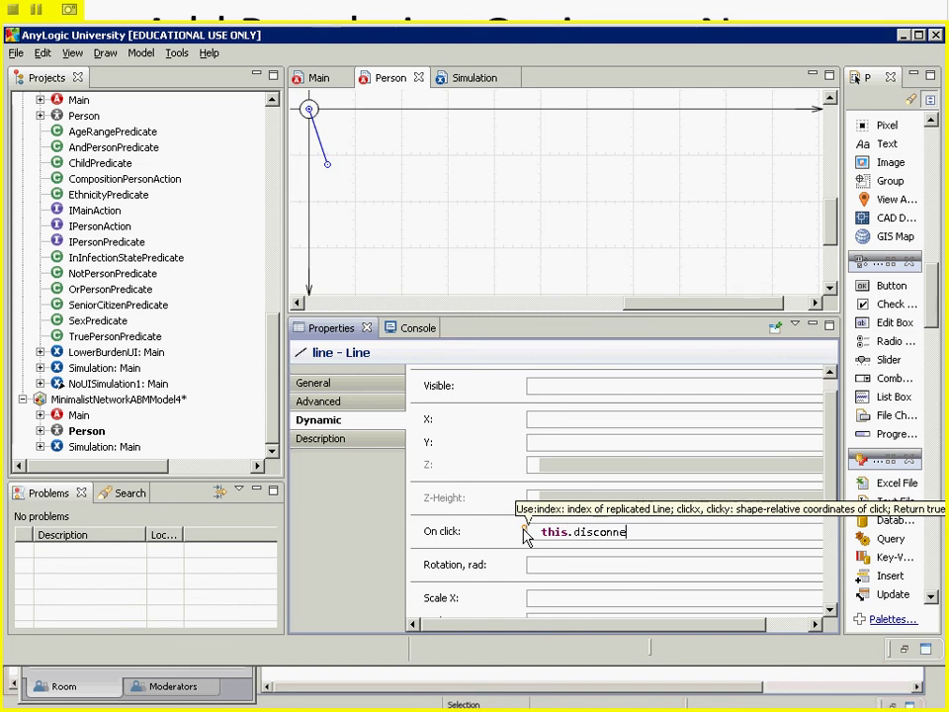
text(ctFrom)
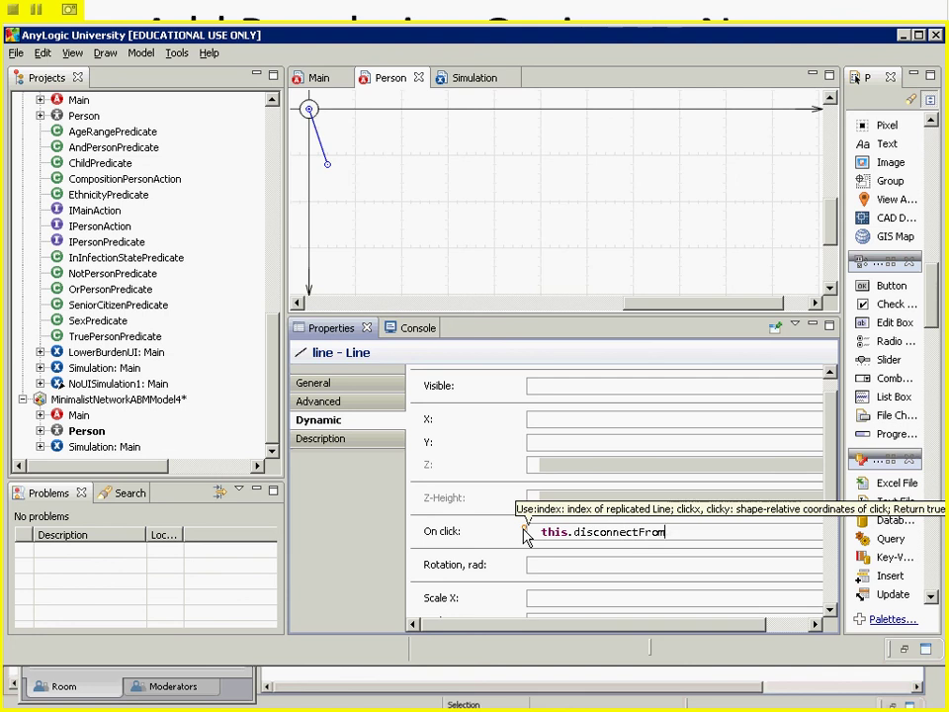
text(())
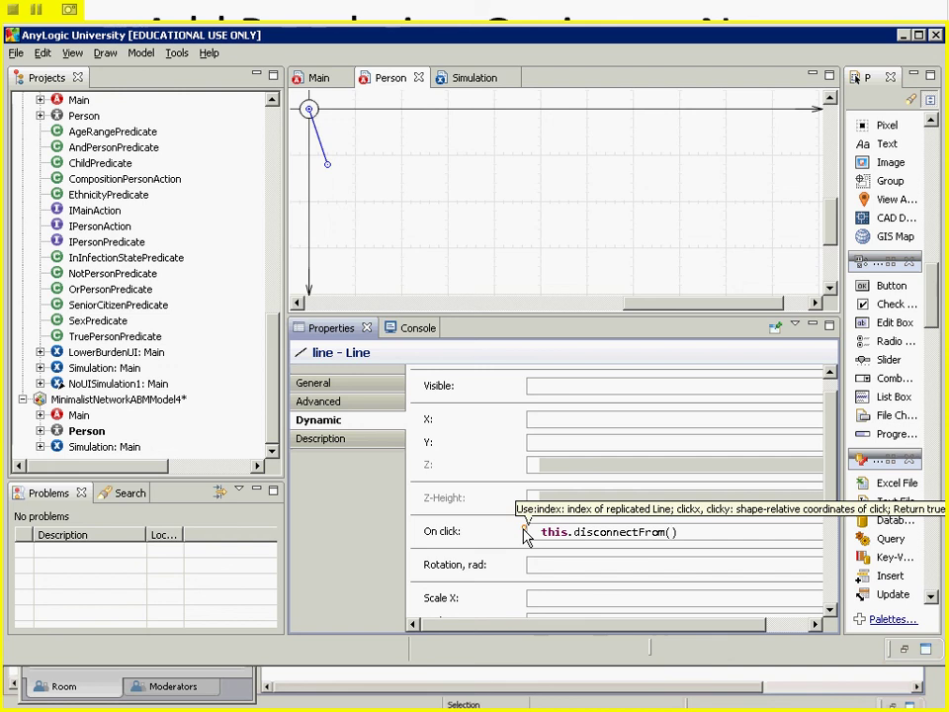
Step: Fill in this.getConnectedAgent(index) as the disconnectFrom argument
text(this.)
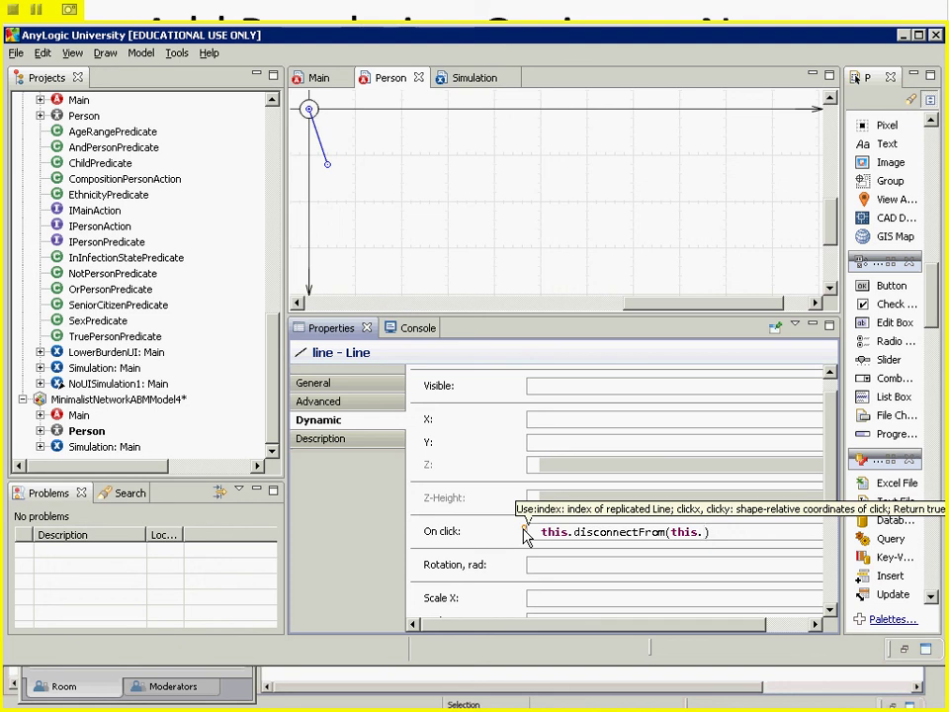
text(get)
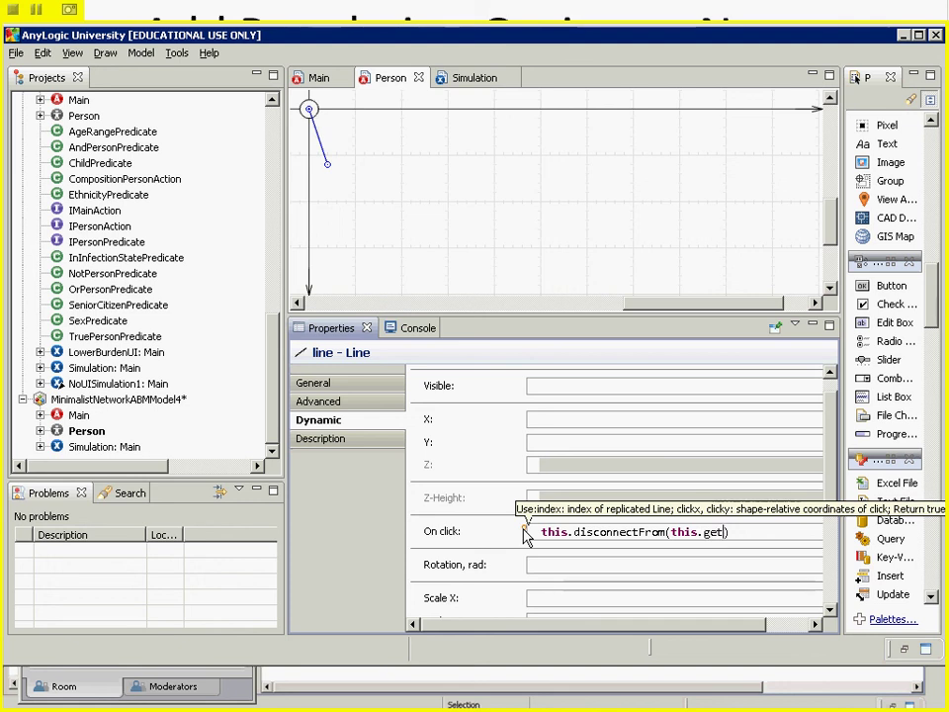
text(c)
key(BackSpace)
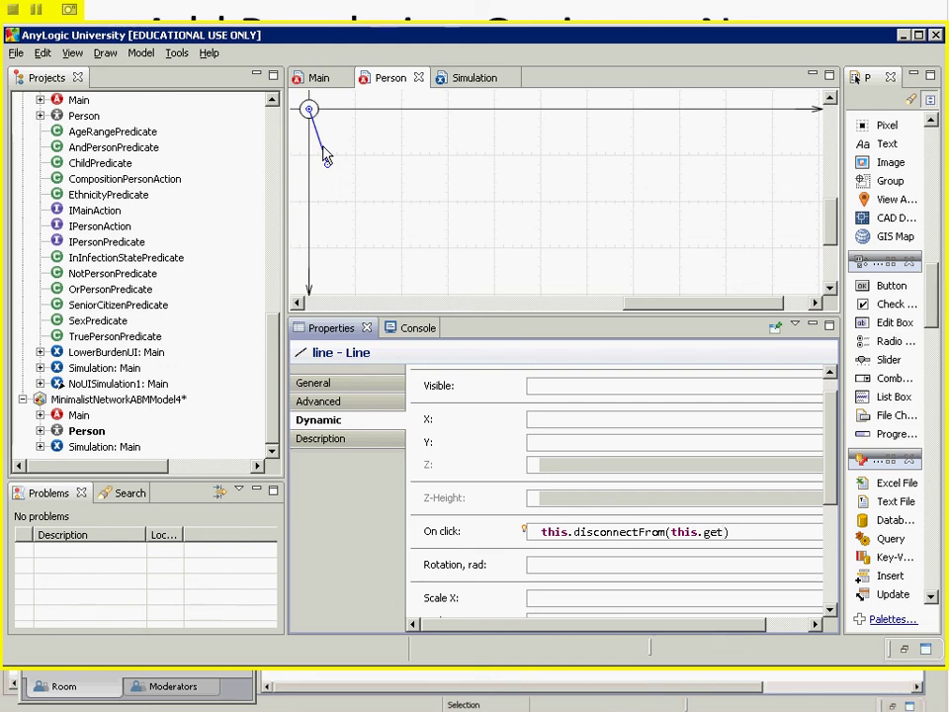
text(ConnectedAgent()
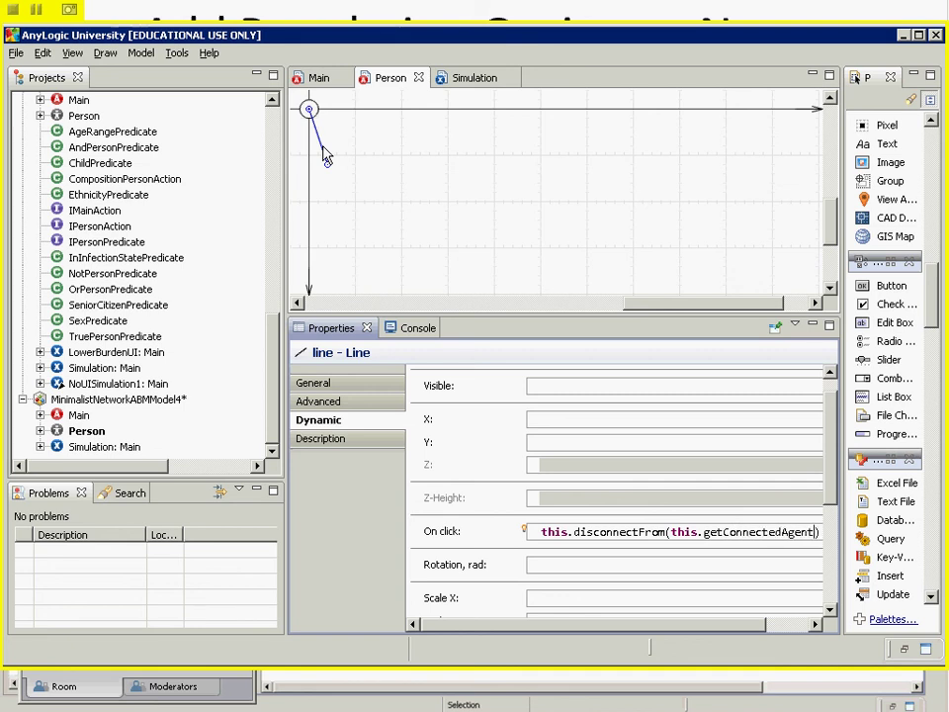
text(ind)
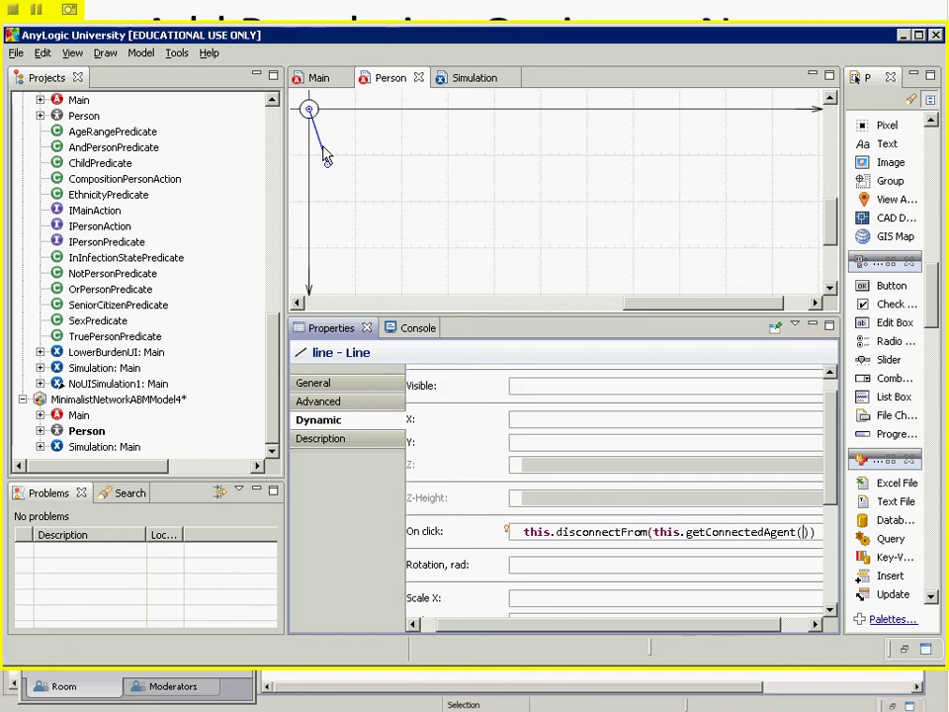
text(ex)
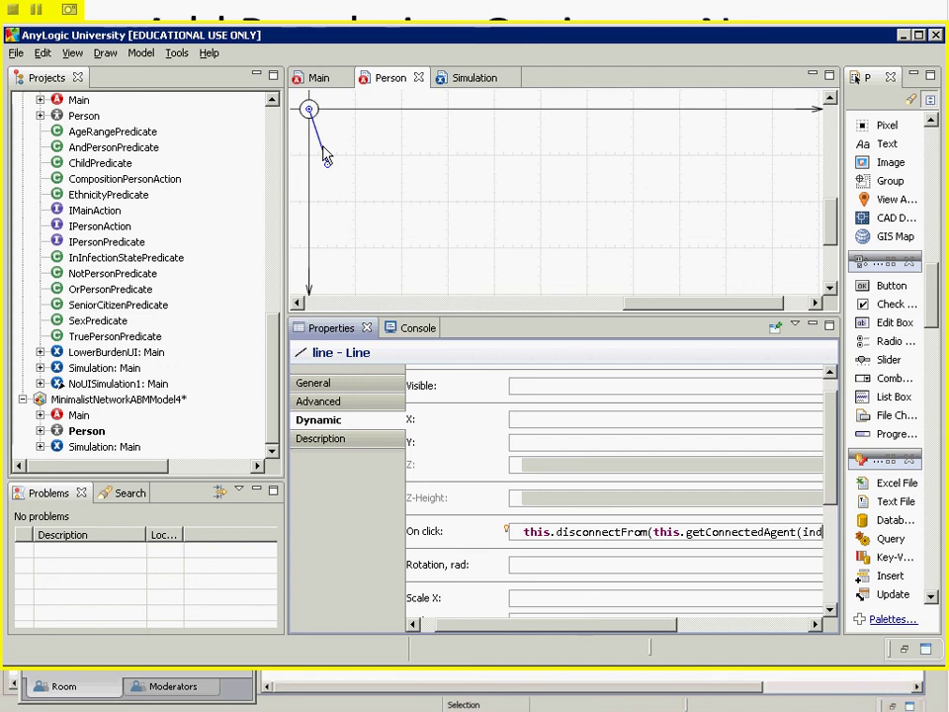
text()))
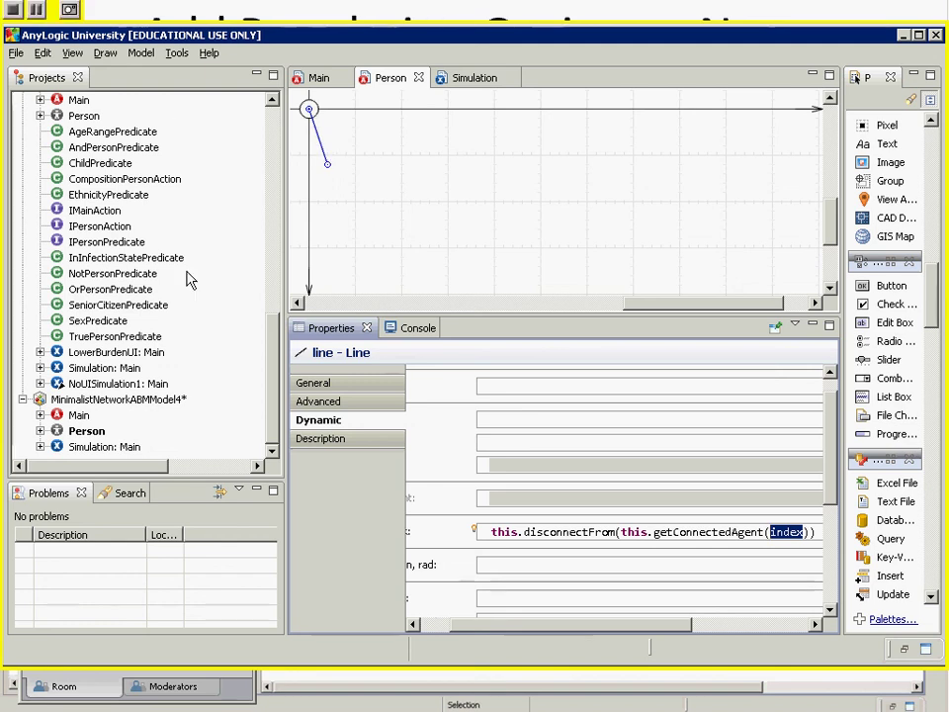
Step: Run Simulation: Main, cancel the workspace errors dialog, and jump to the Person line's syntax error
right_click(105, 446)
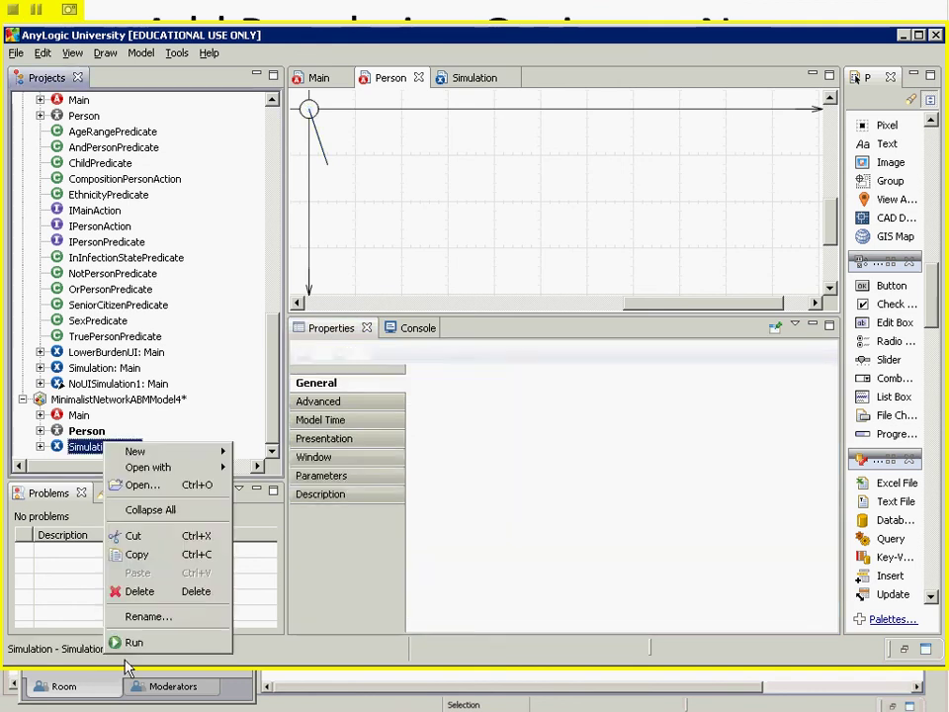
click(150, 642)
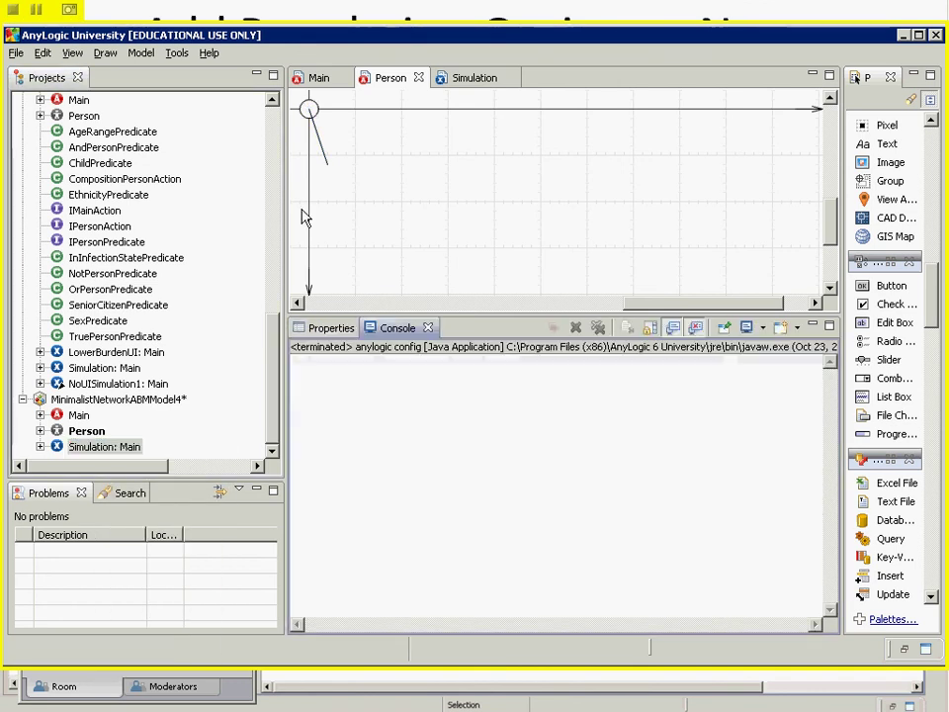
click(630, 376)
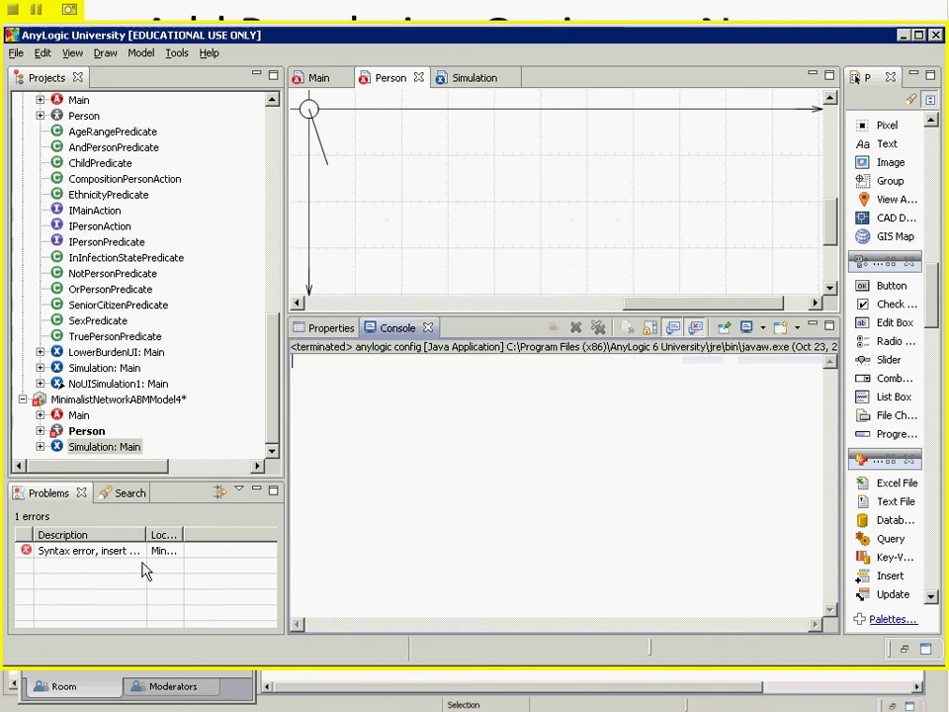
double_click(128, 554)
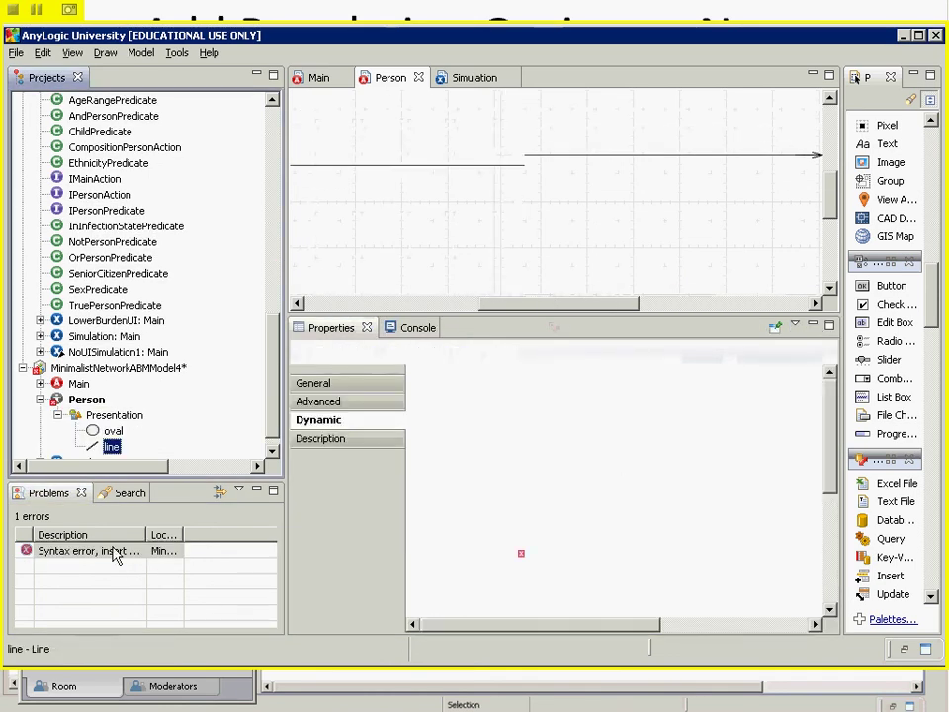
Step: Go to the syntax error, remove a stray 'p', and end the On click code with ';'
double_click(141, 554)
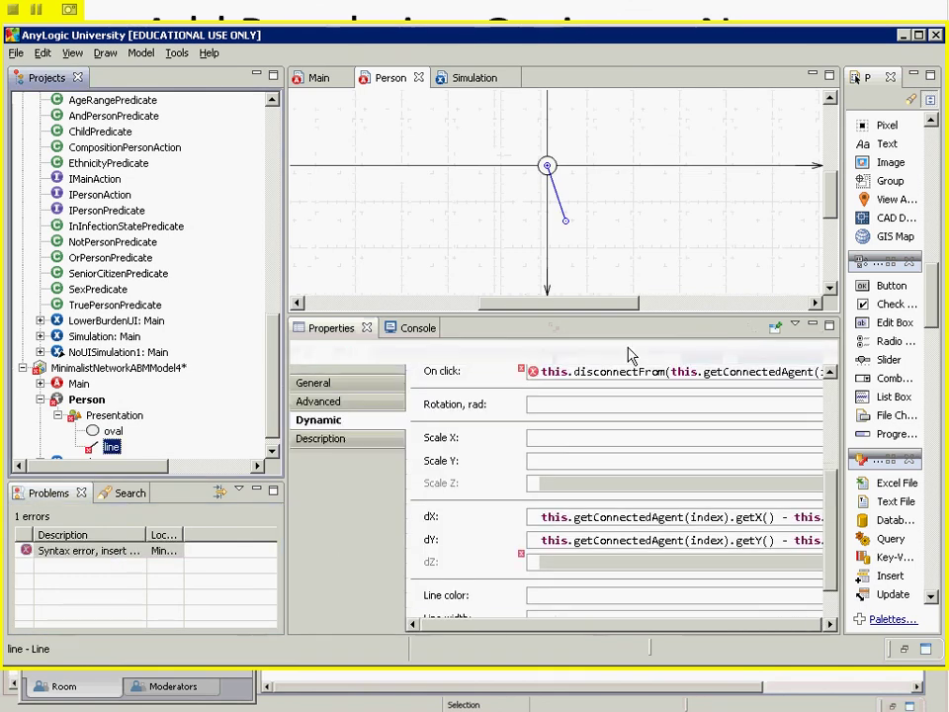
double_click(126, 559)
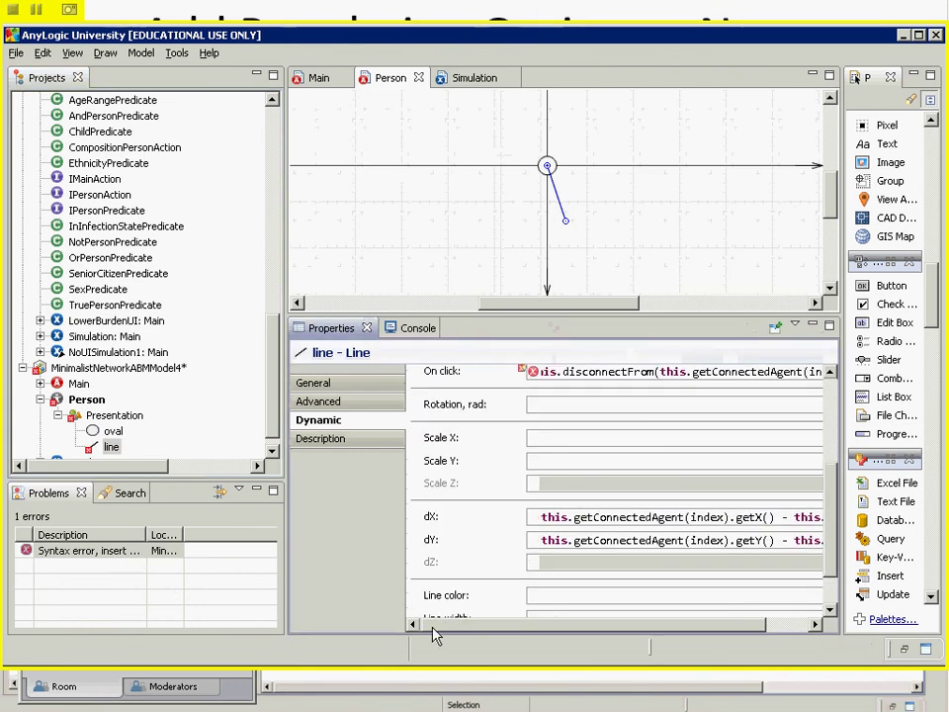
drag(619, 624, 669, 625)
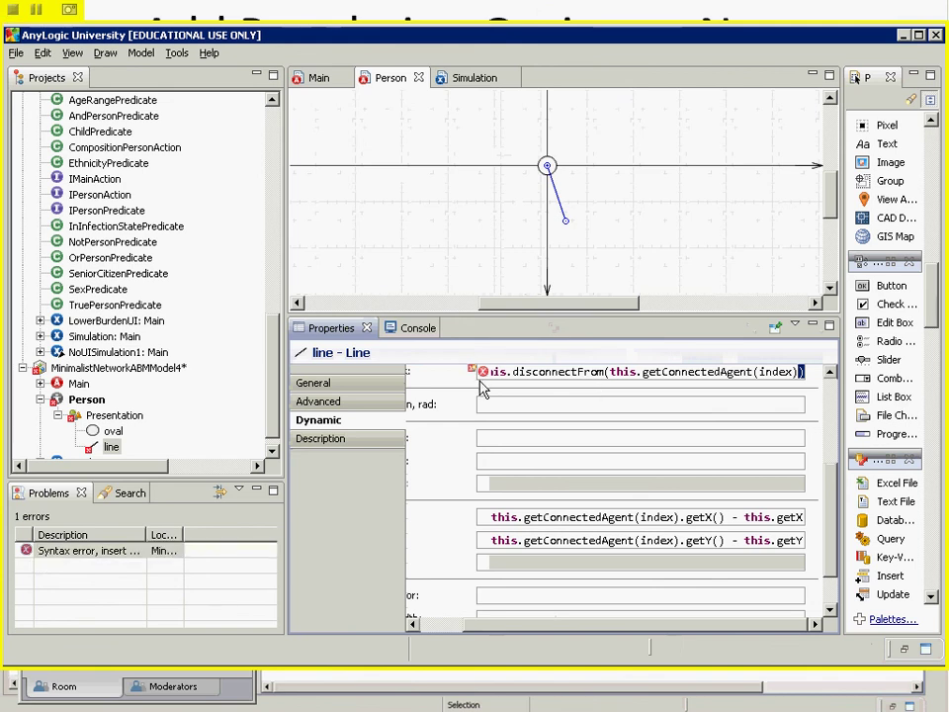
mouse_move(474, 374)
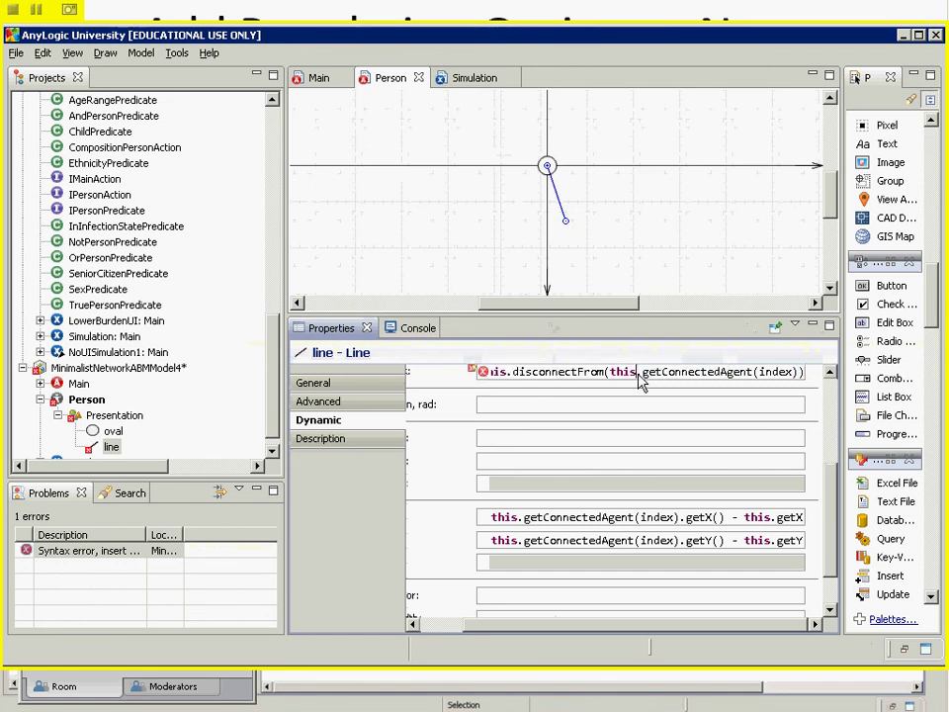
click(640, 383)
text(p)
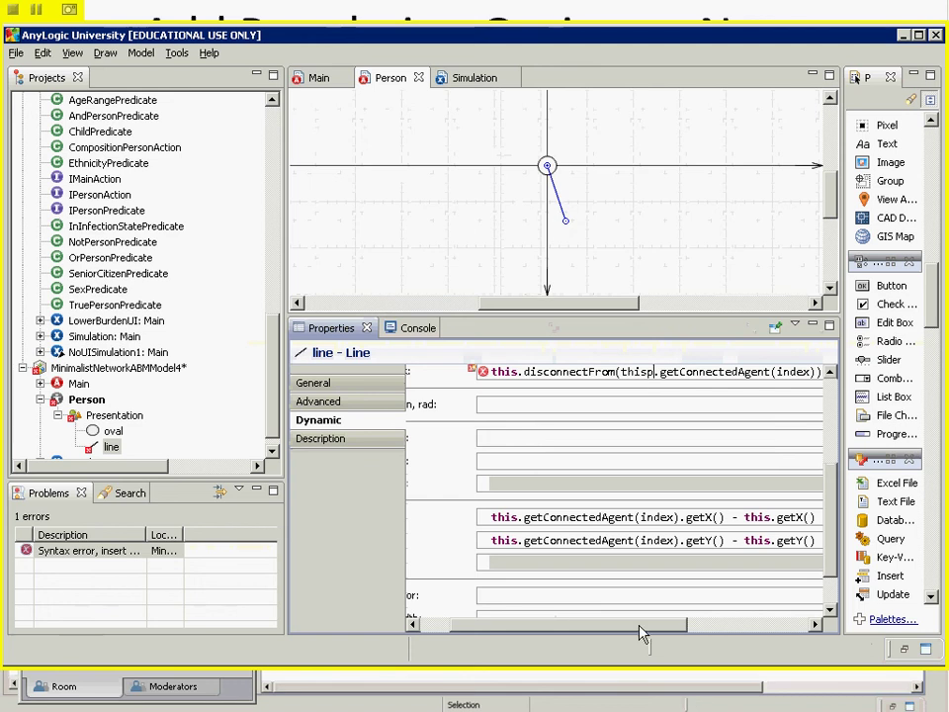
drag(640, 633, 780, 654)
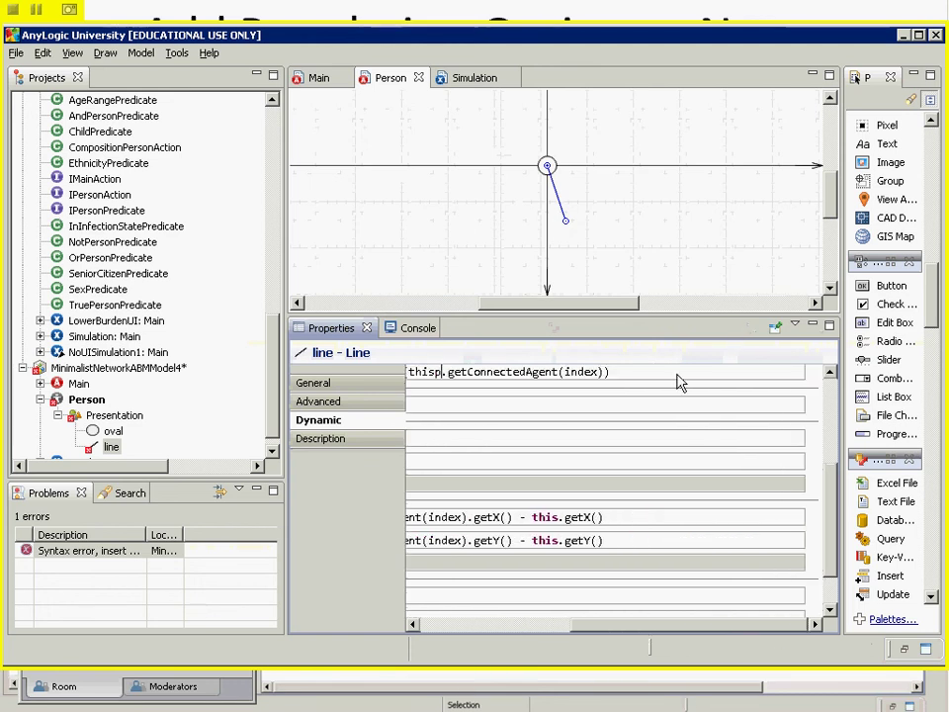
key(BackSpace)
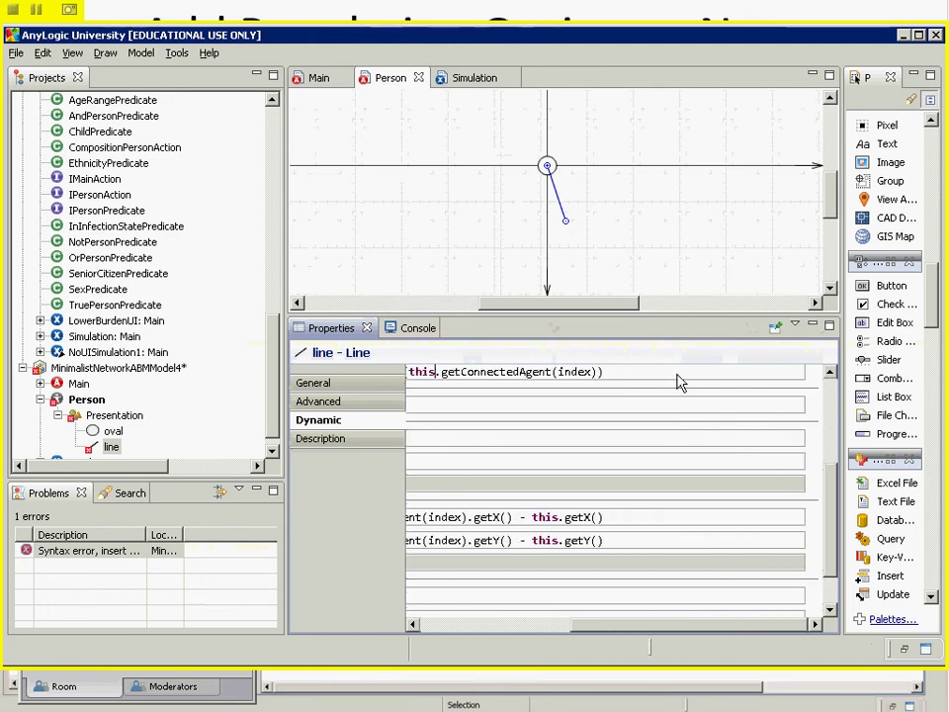
click(620, 375)
text(;)
Step: Build the model to confirm no errors remain, then reselect the Person line
click(138, 54)
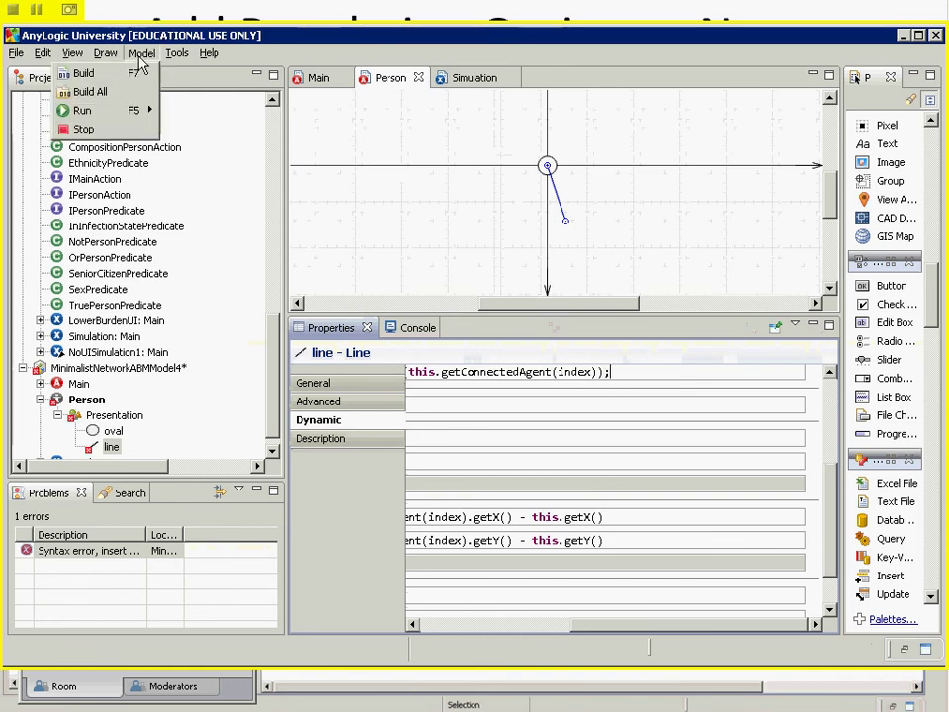
click(118, 81)
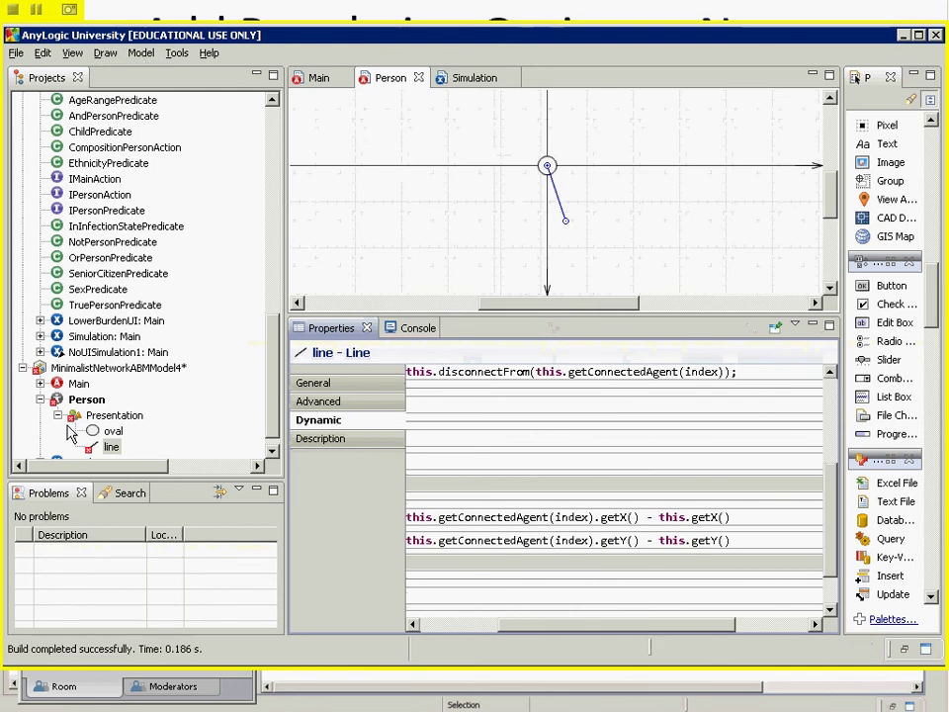
click(272, 450)
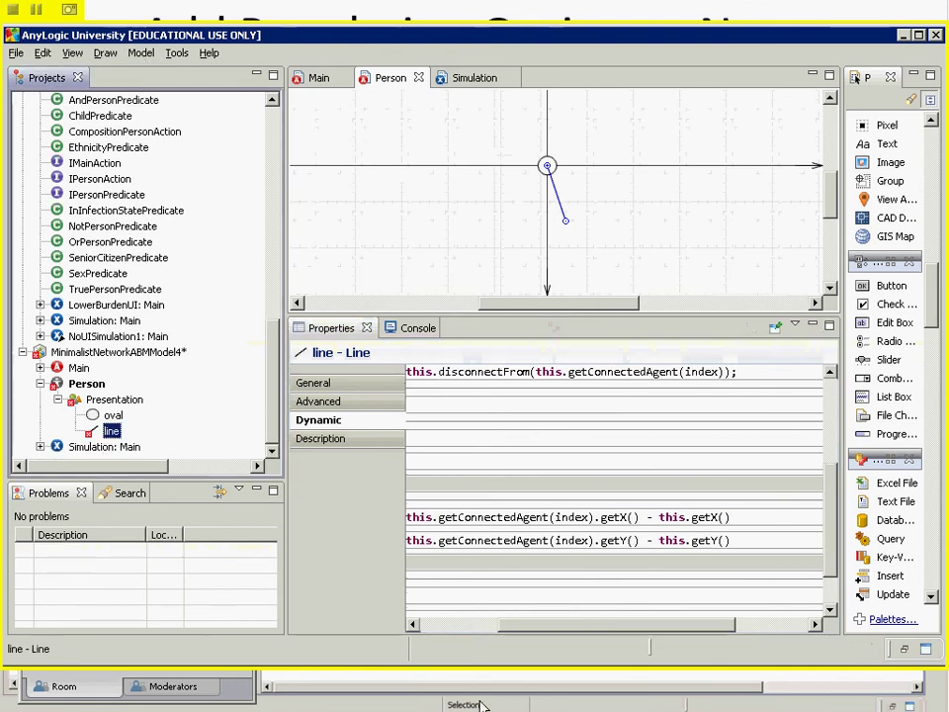
drag(527, 630, 441, 627)
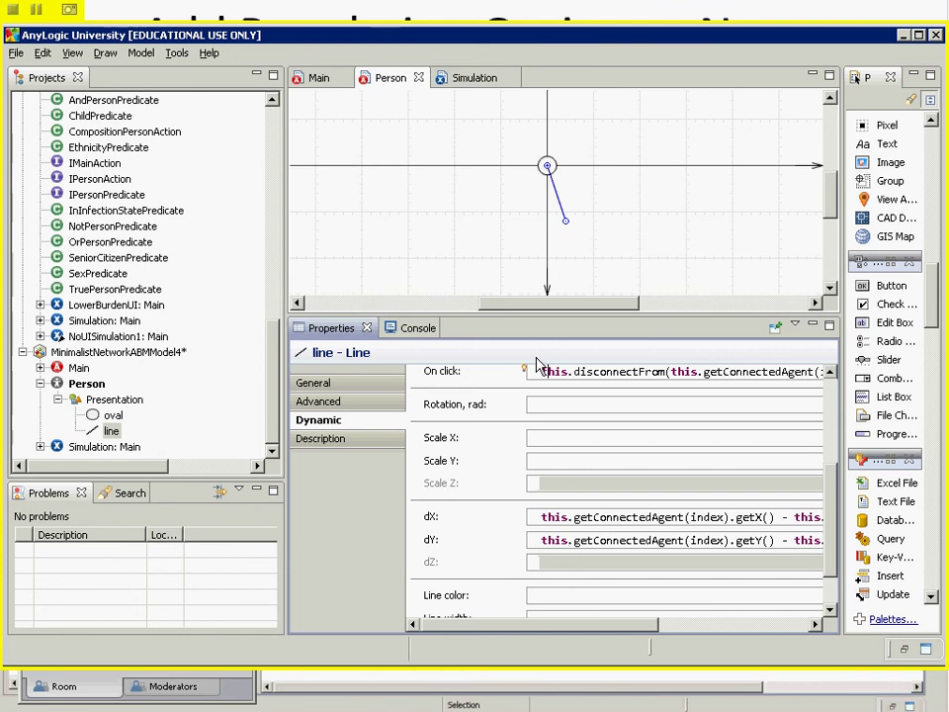
mouse_move(526, 371)
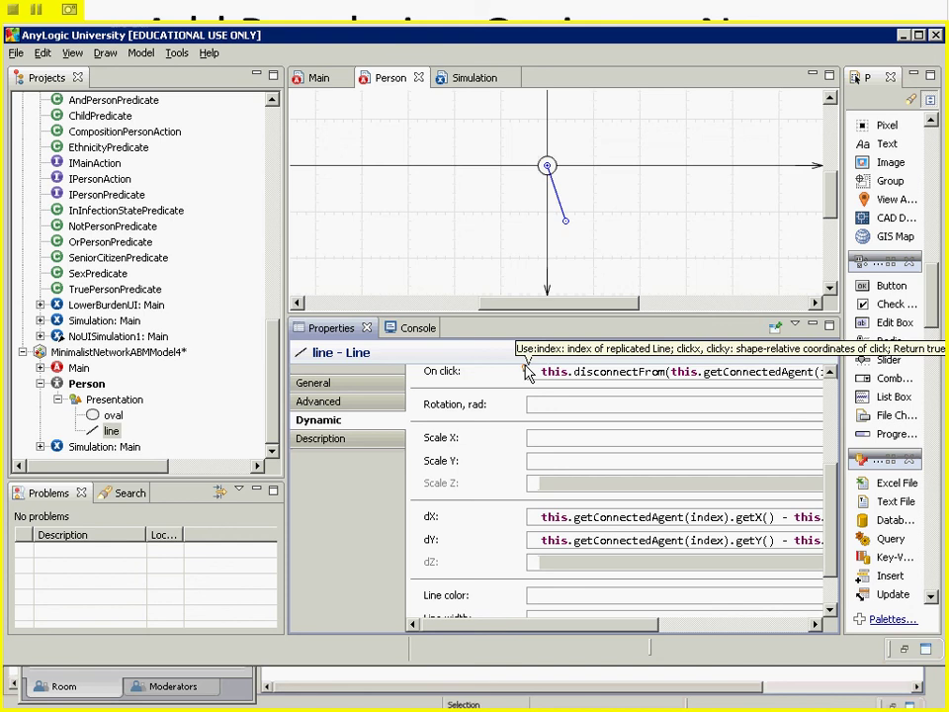
Step: Run Simulation: Main, click a link, dismiss the IndexOutOfBoundsException (Index: 3, Size: 3), then close the run
right_click(117, 449)
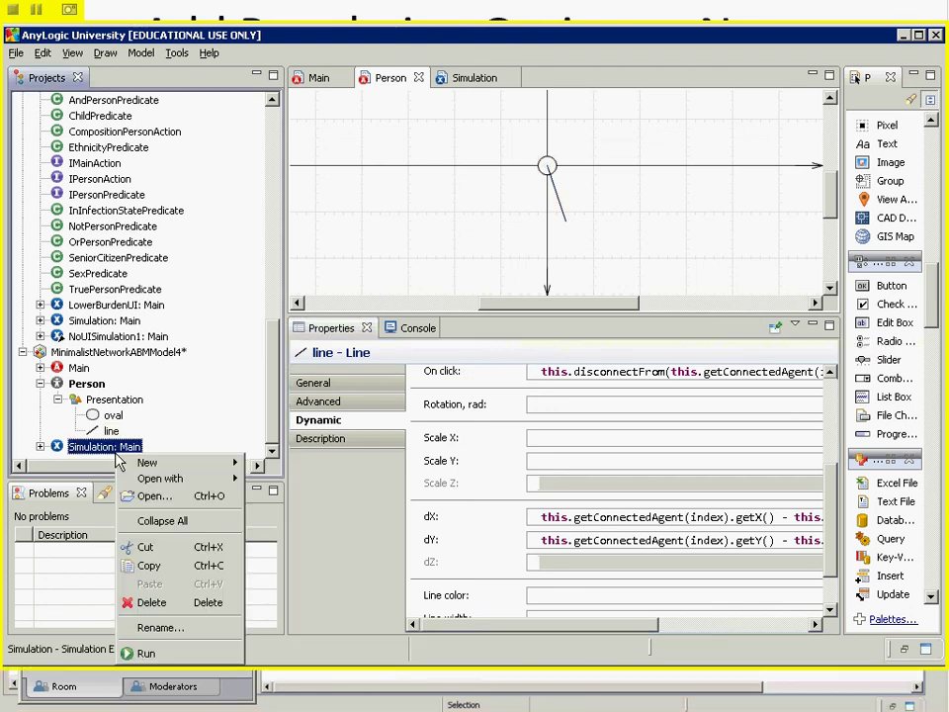
click(131, 657)
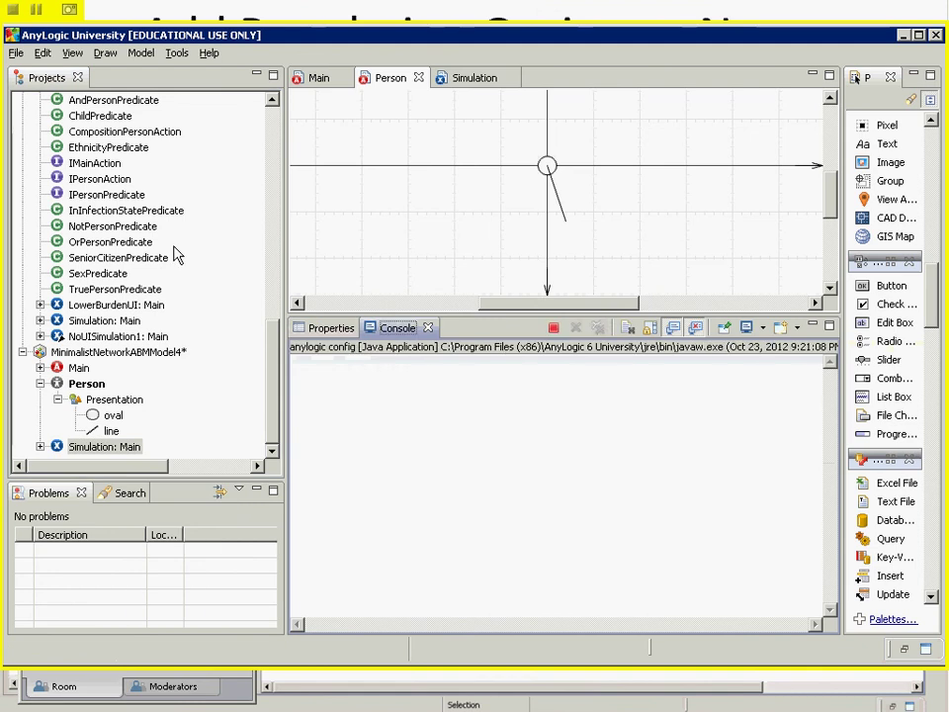
click(178, 174)
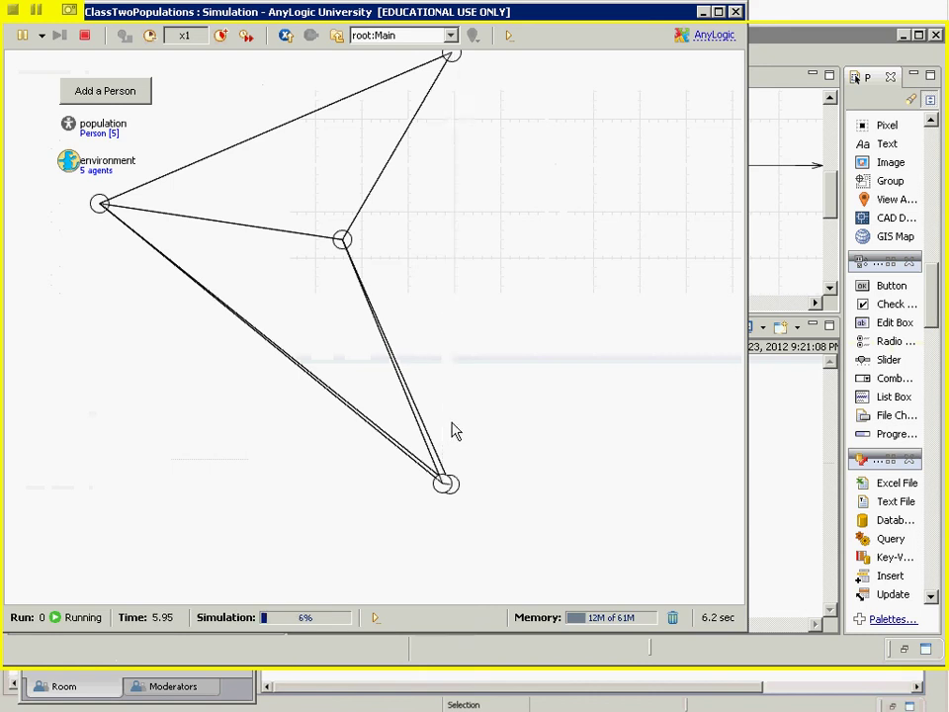
click(409, 462)
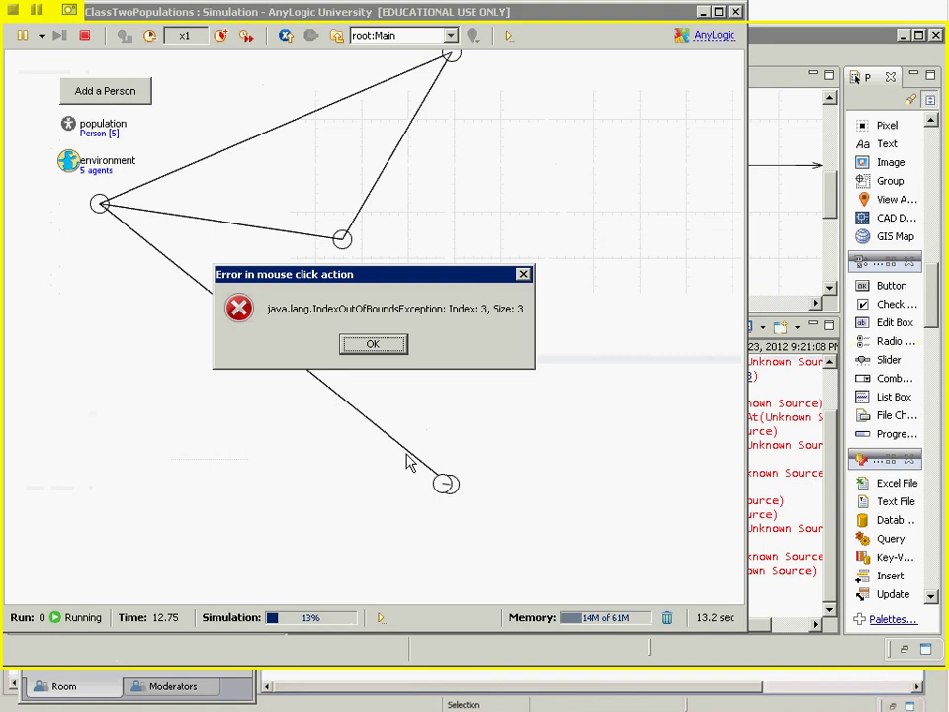
click(371, 345)
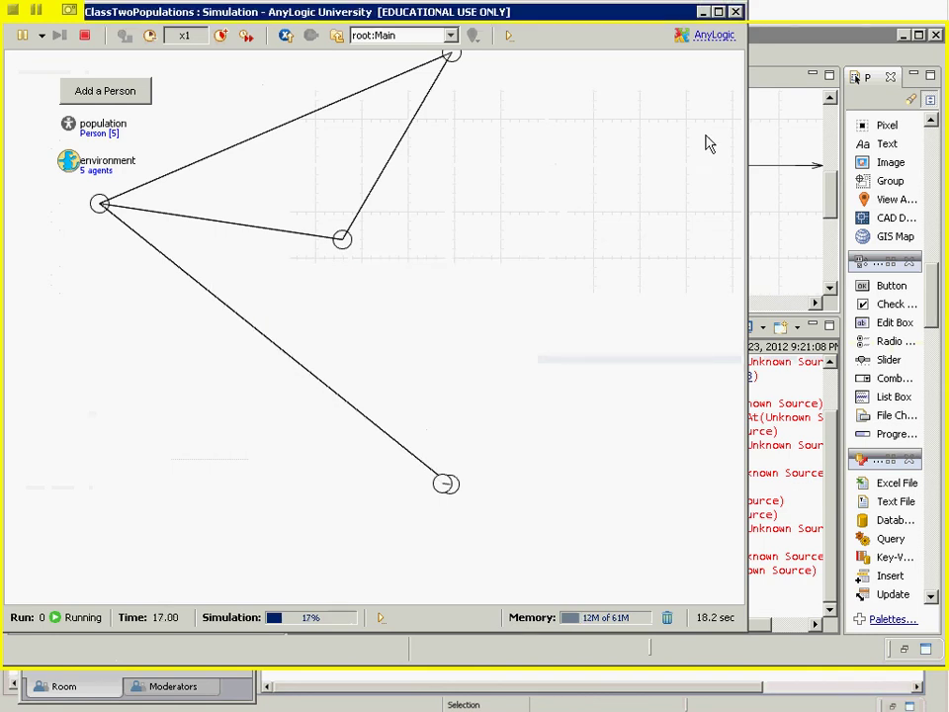
click(735, 12)
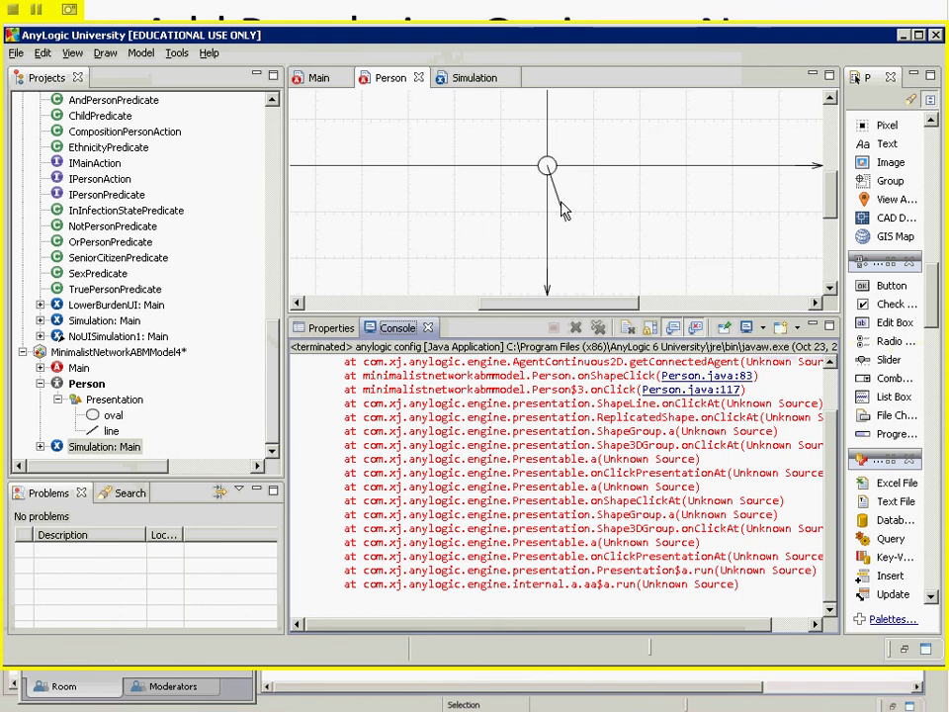
Step: Add this.get_Main().environment.applyNetwork(); as a second line of the Person line's On click code
click(561, 207)
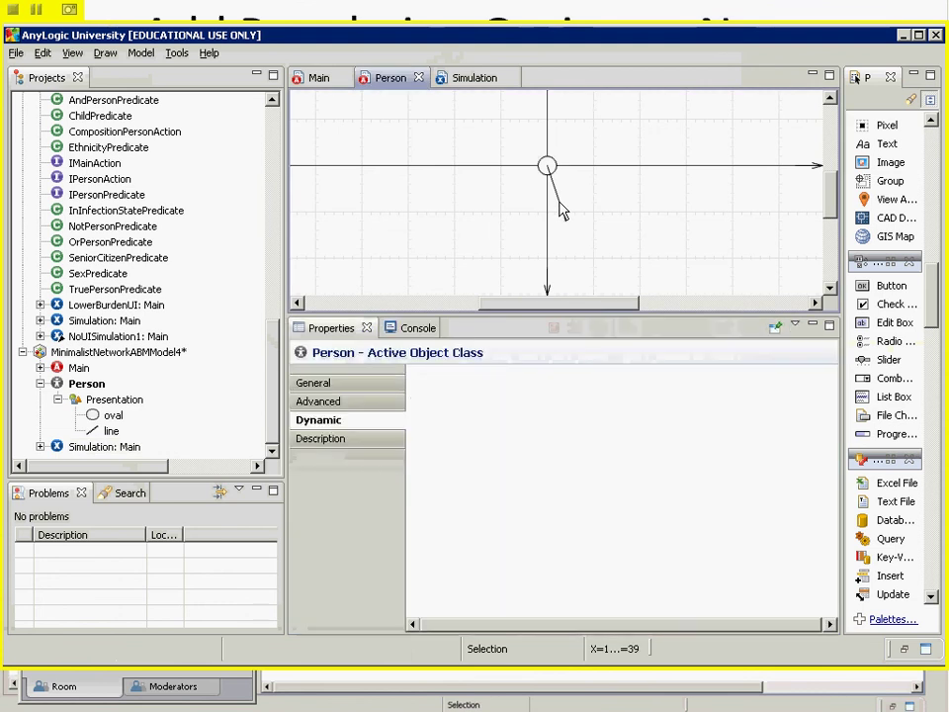
click(561, 209)
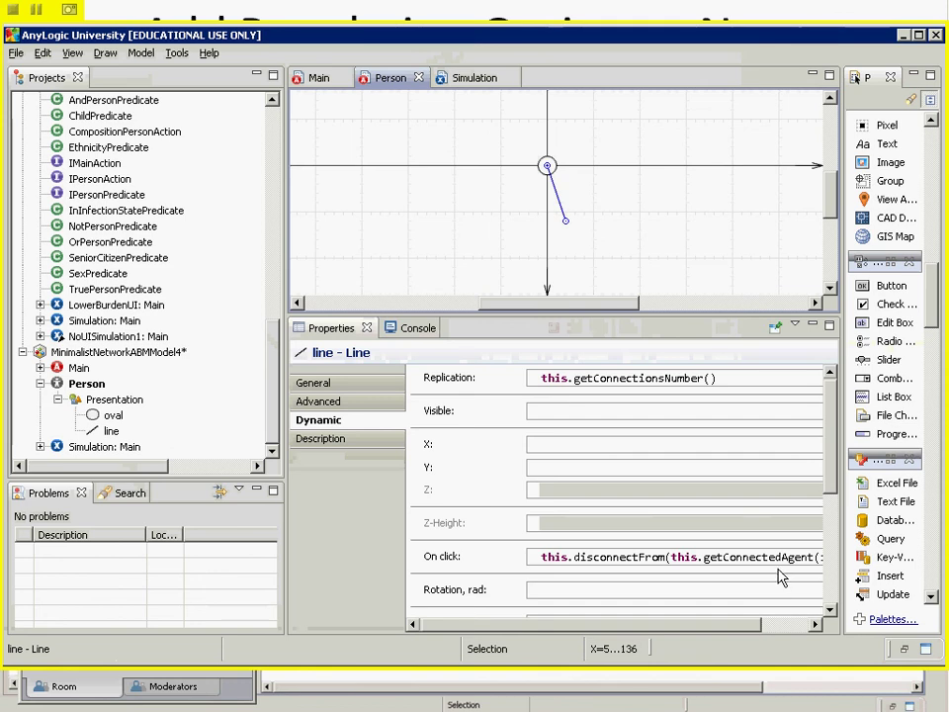
click(781, 558)
key(Return)
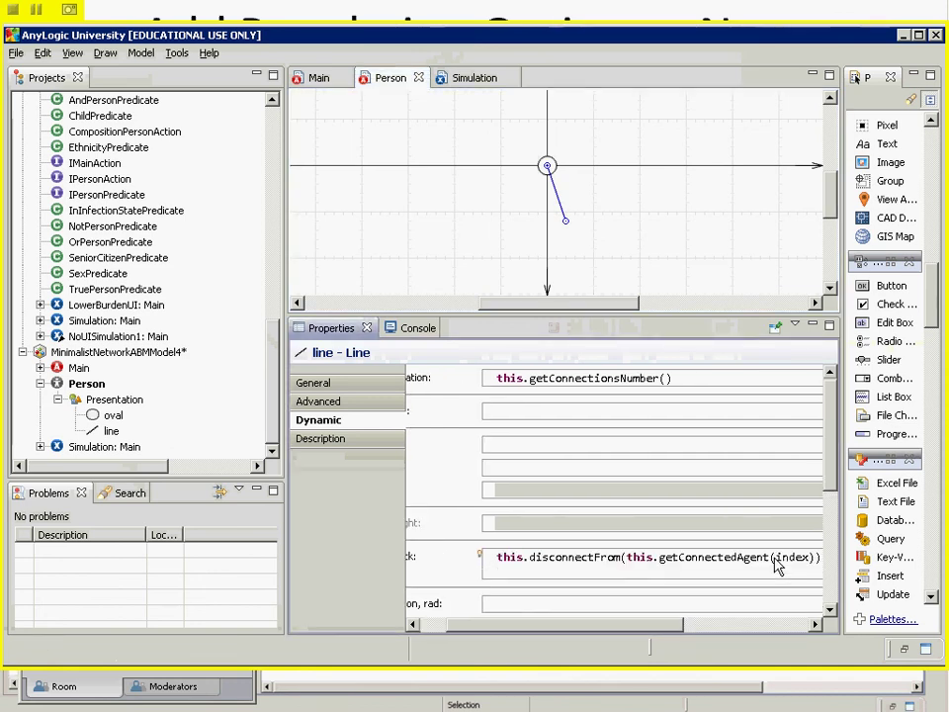
text(this.get_Main())
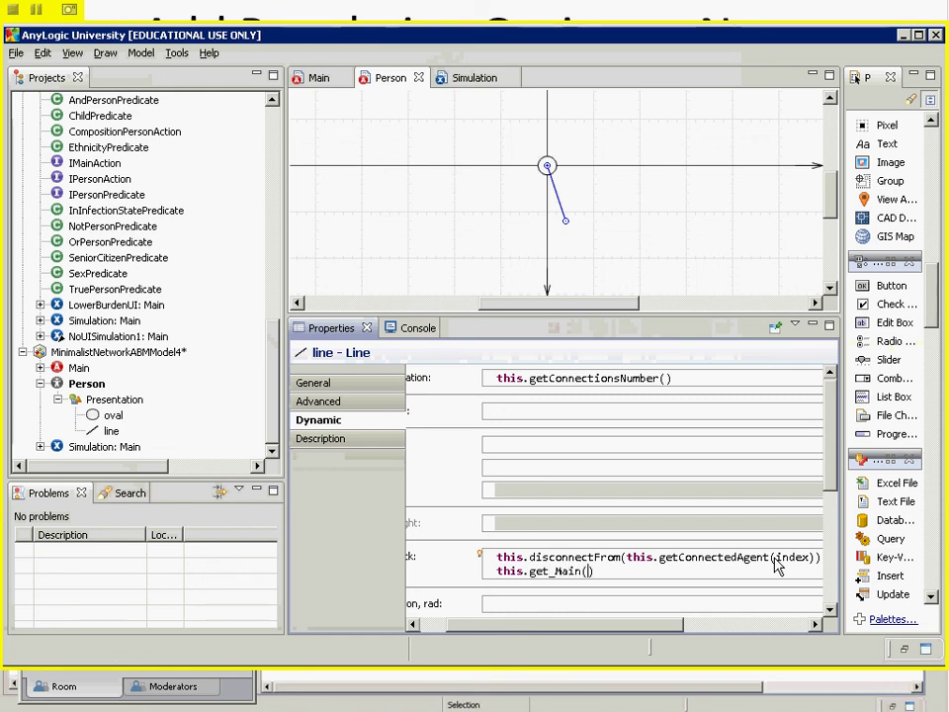
text(.environment.)
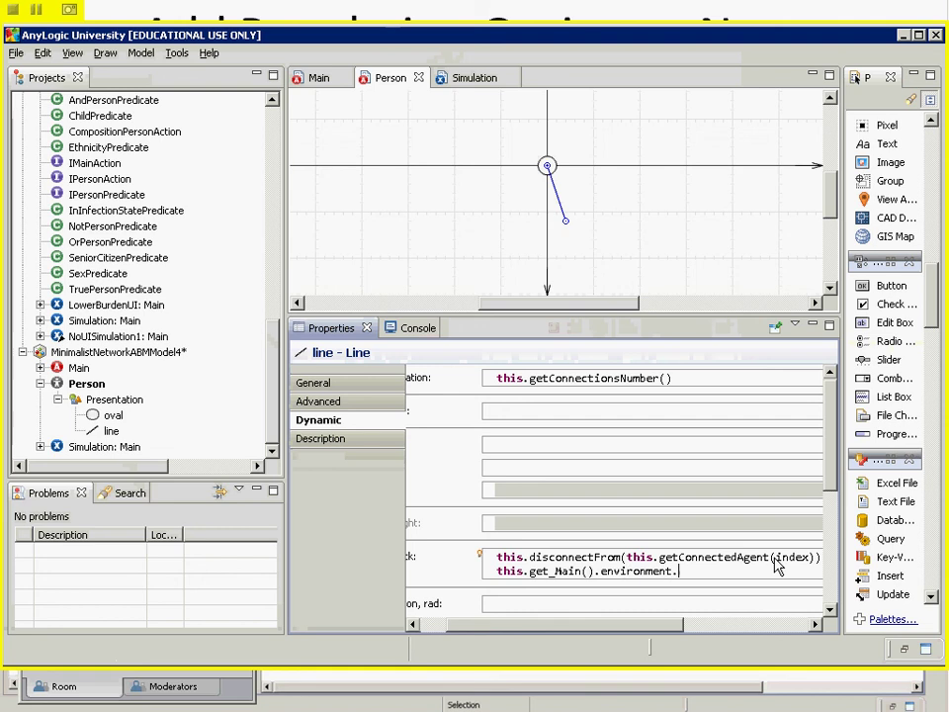
text(apply)
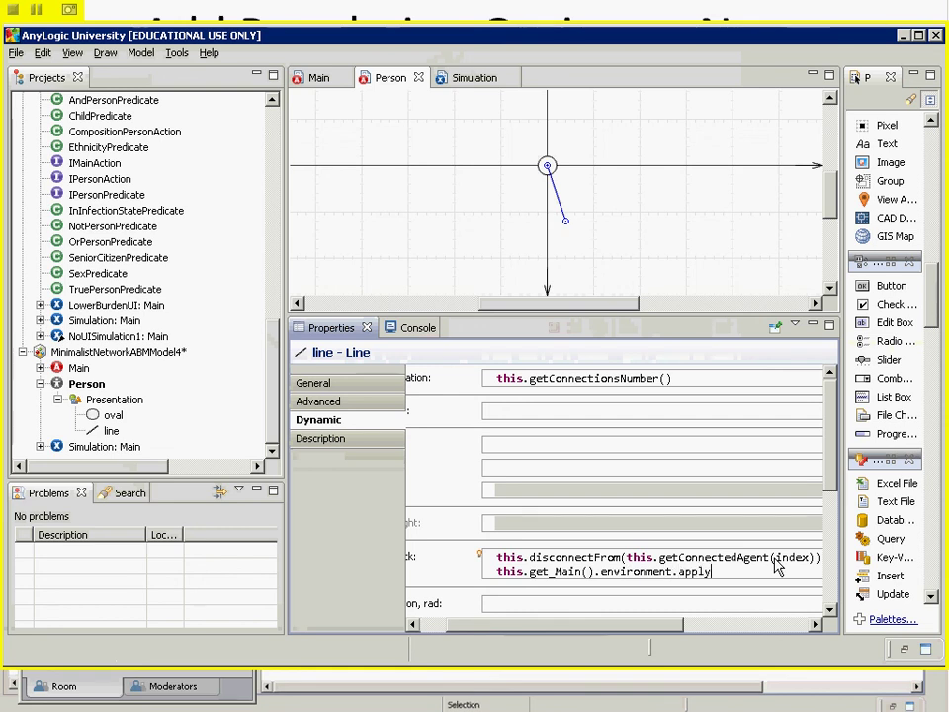
text(Network();)
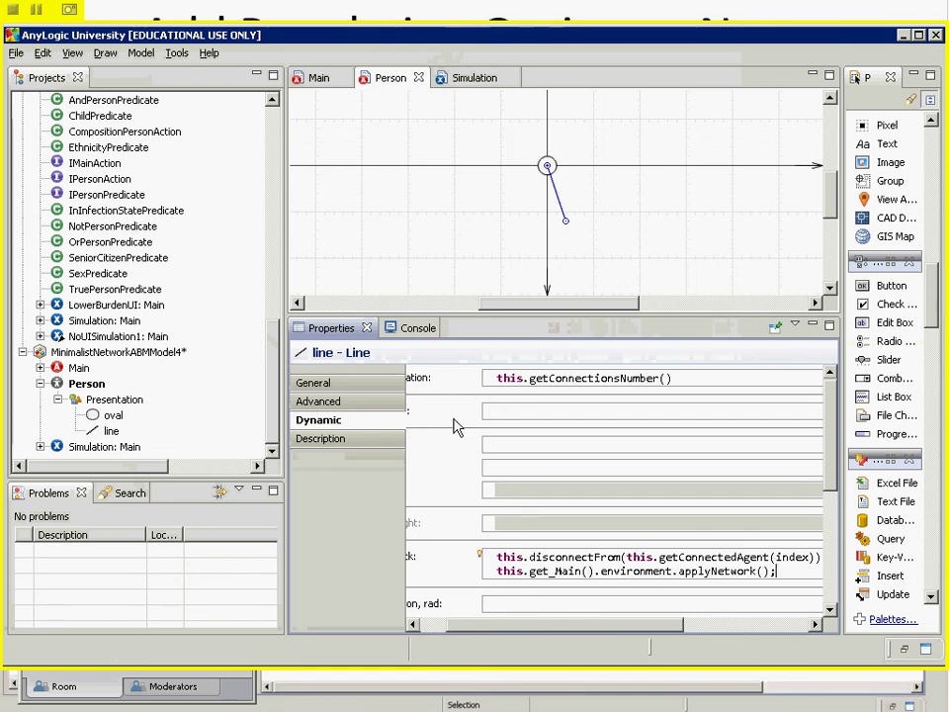
right_click(106, 447)
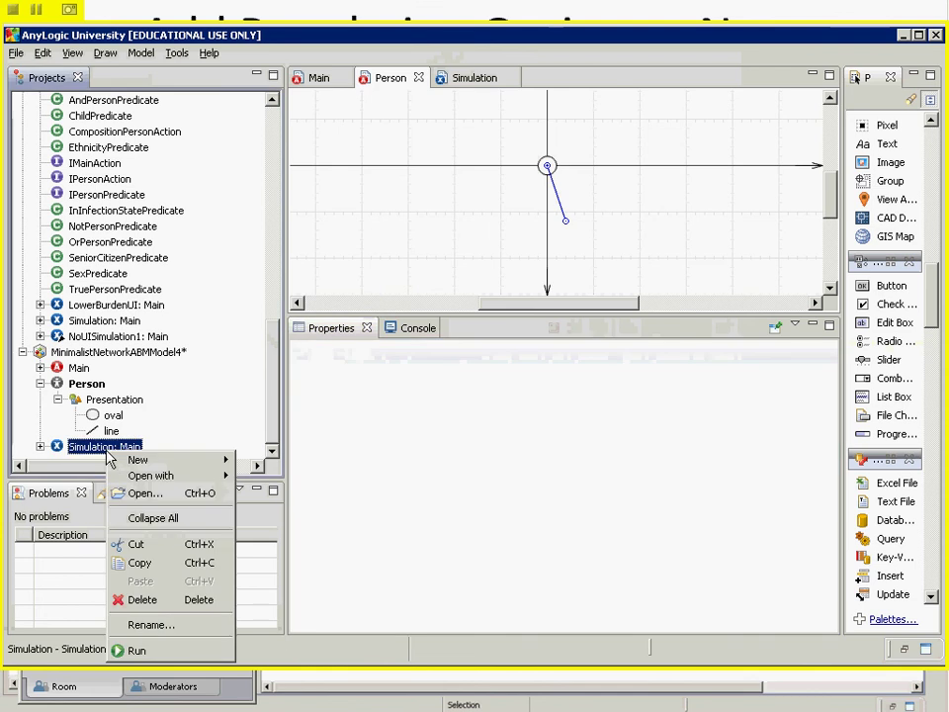
Step: Run the 5-agent network in Main view, test clicking links, then close the simulation
click(149, 650)
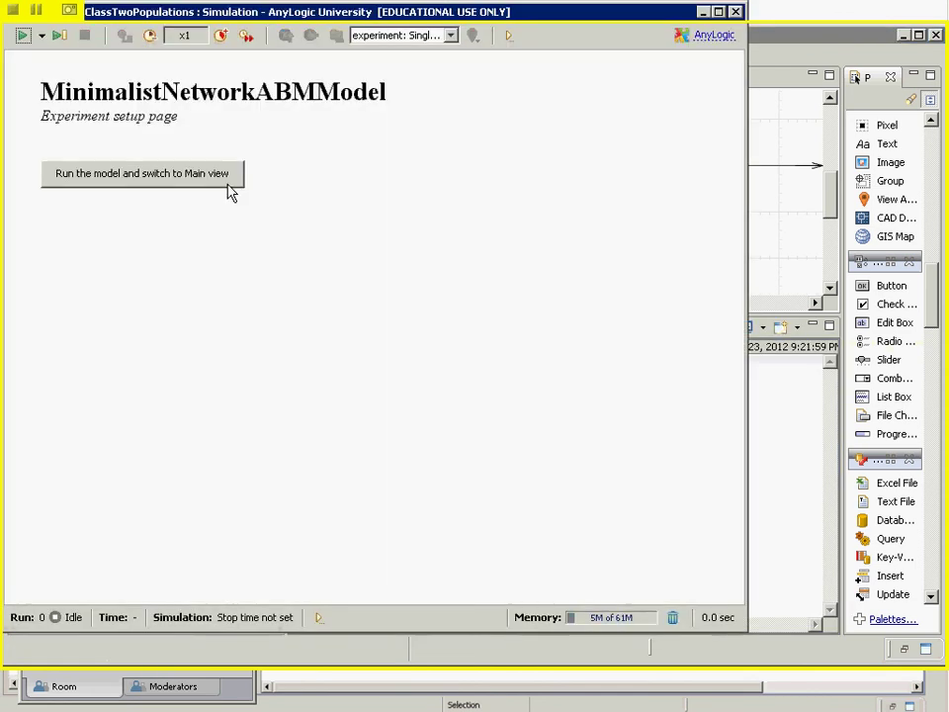
click(227, 182)
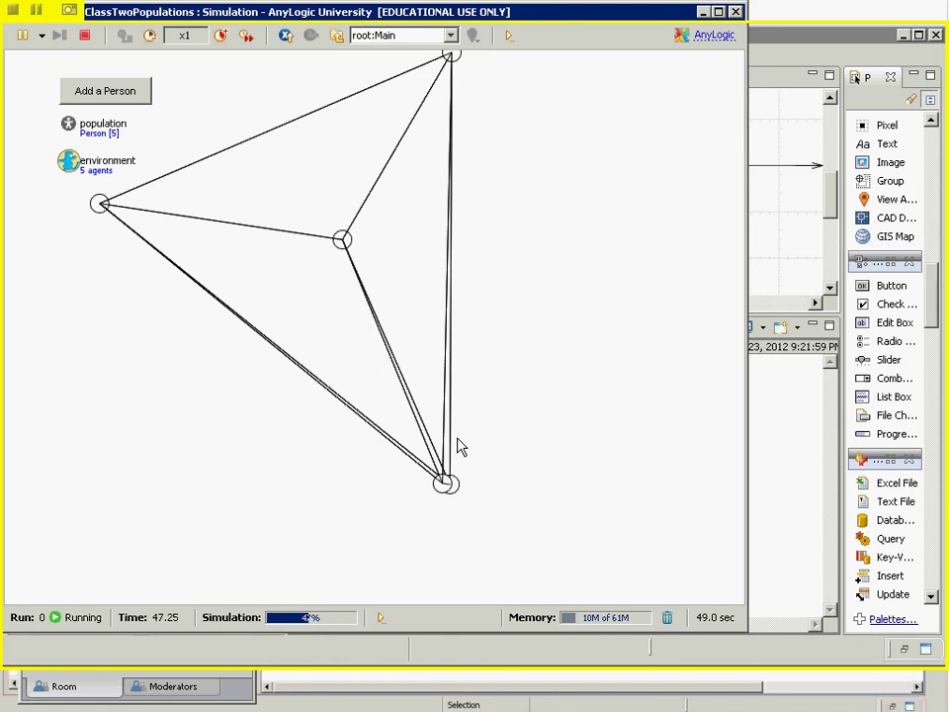
key(alt+F4)
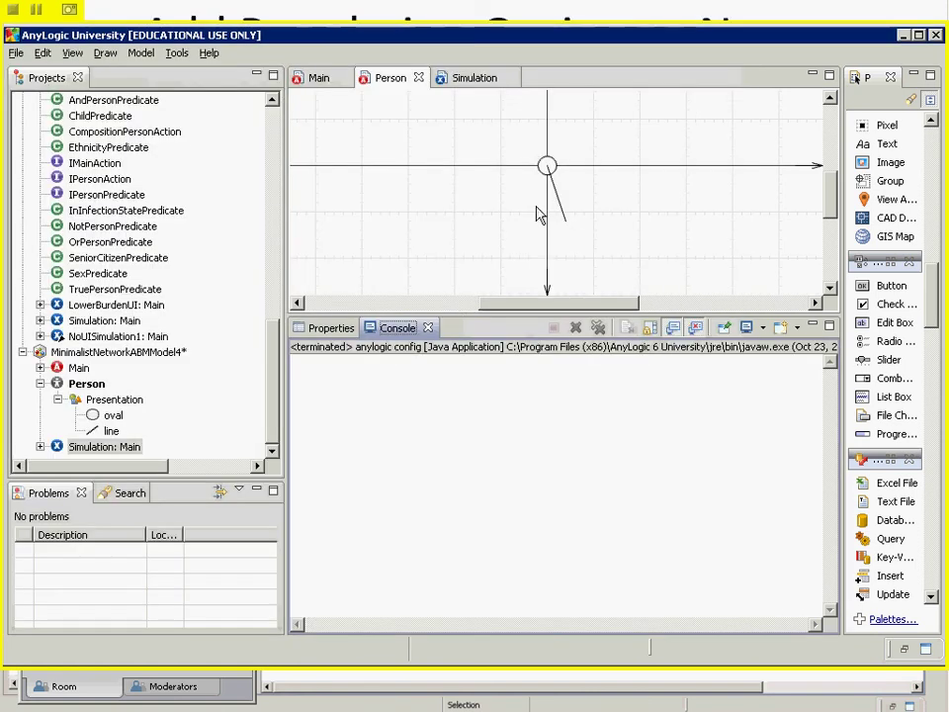
Step: Select the line and try rewriting the disconnectFrom call in On click, then undo the edits
click(561, 211)
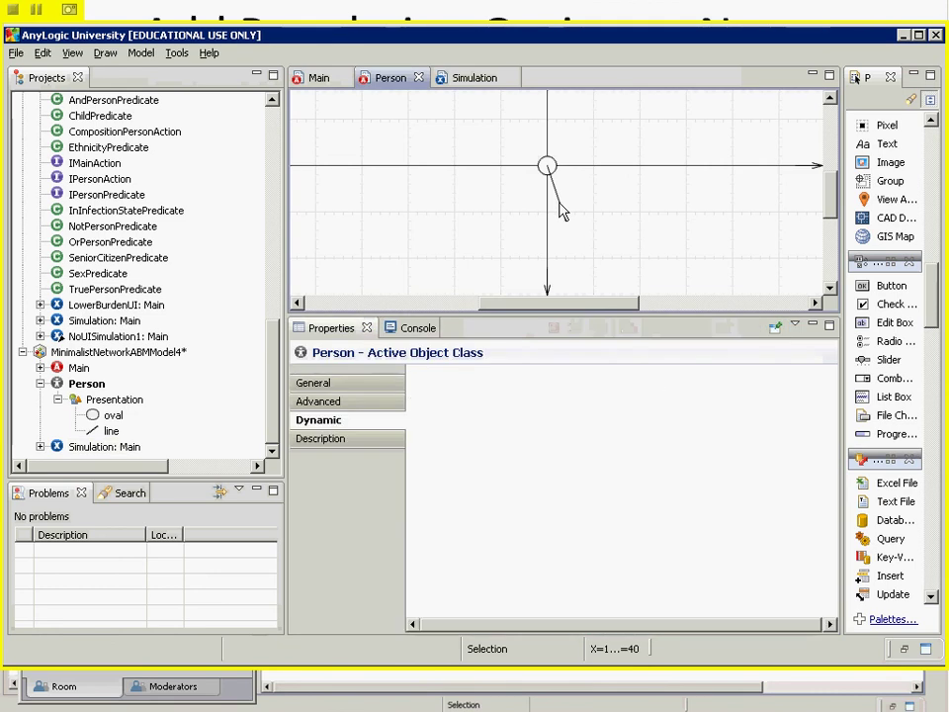
click(561, 211)
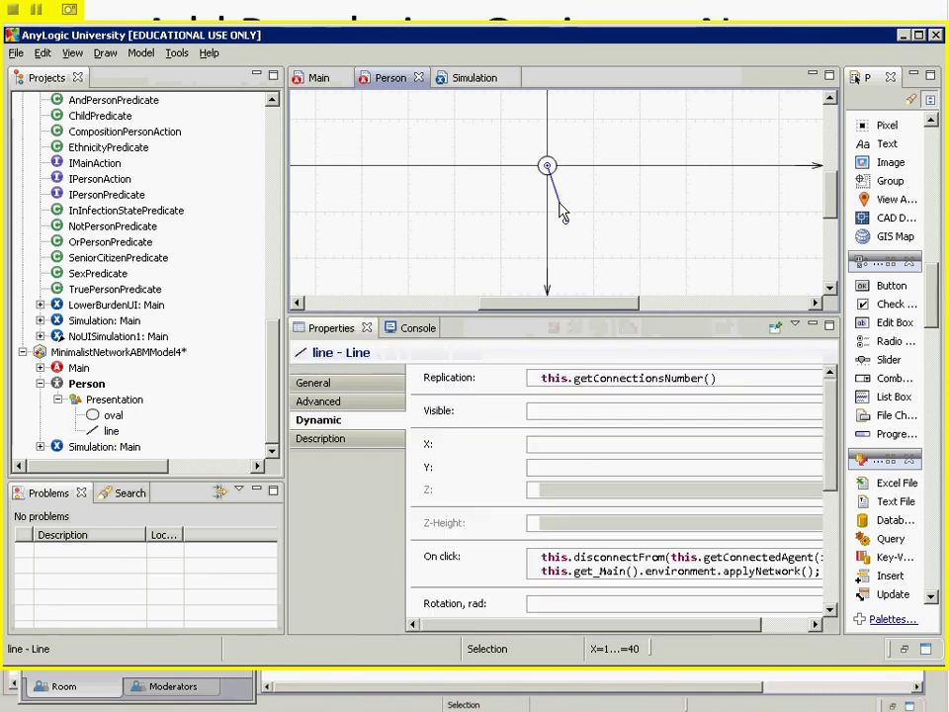
click(699, 556)
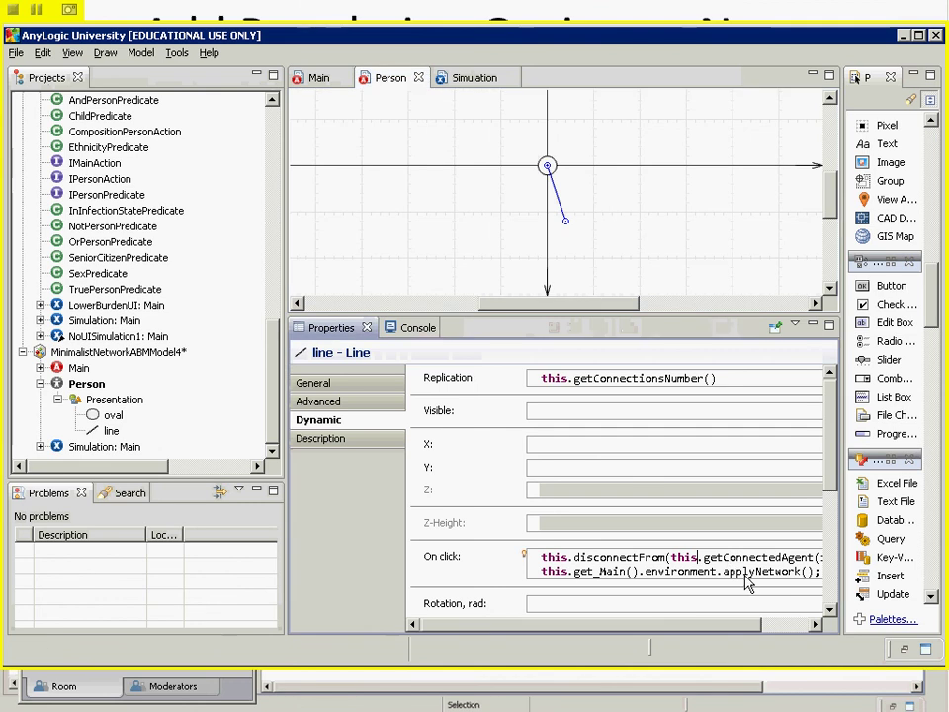
key(ctrl+shift+Left)
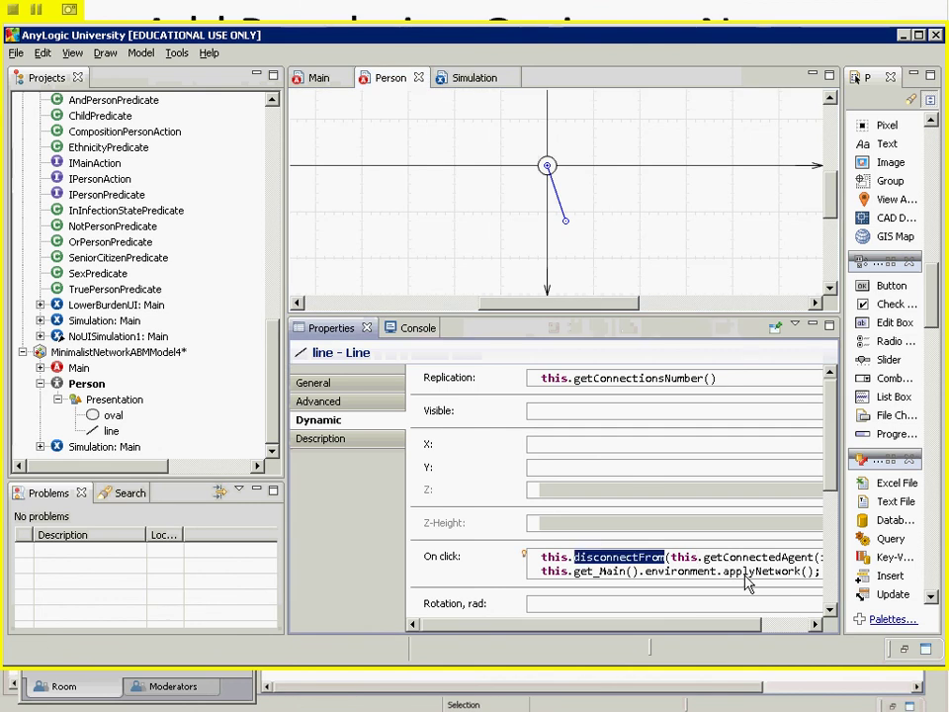
key(Left)
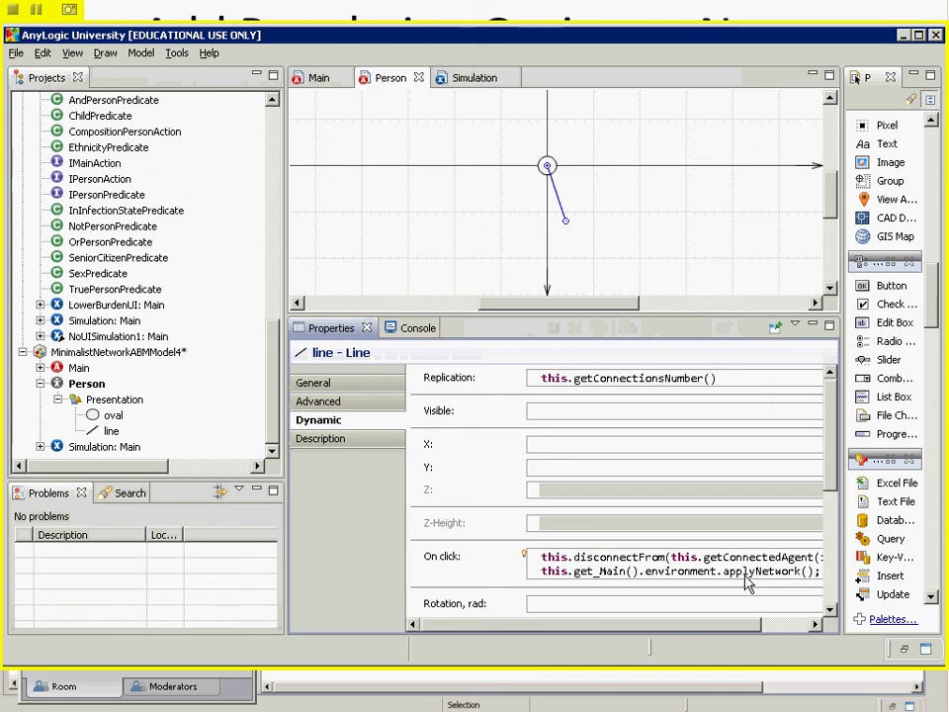
key(ctrl+shift+Right)
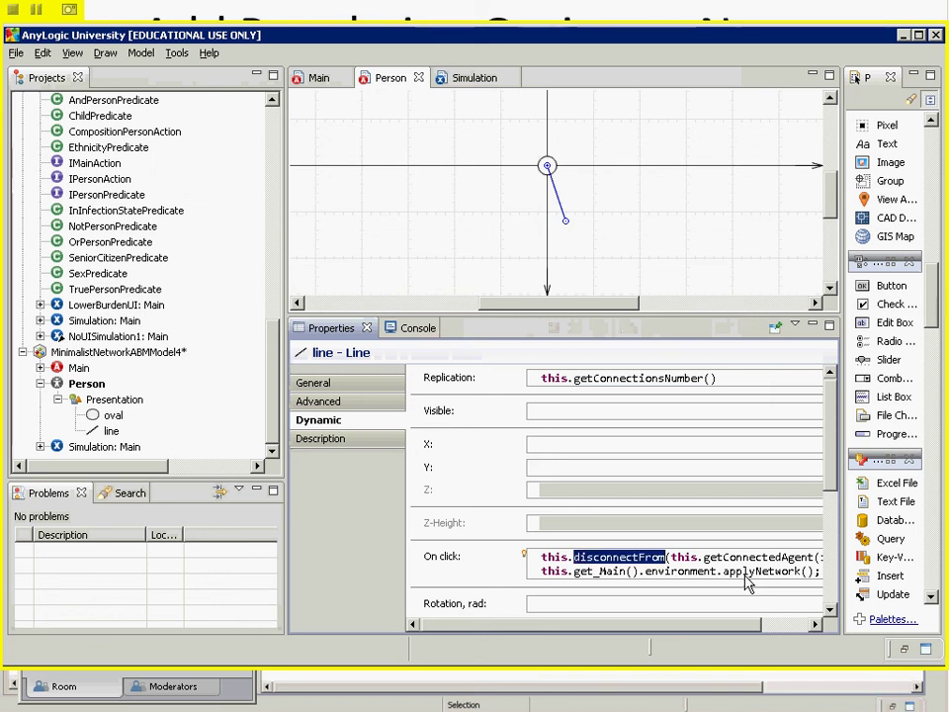
key(shift+Right)
key(shift+End)
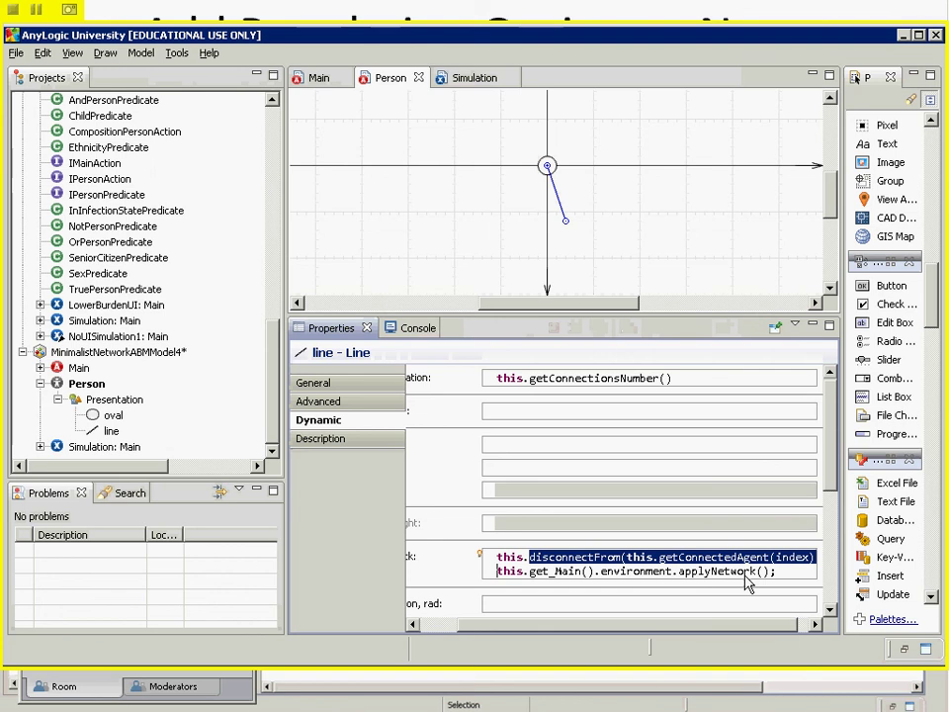
key(shift+Left)
key(shift+Right)
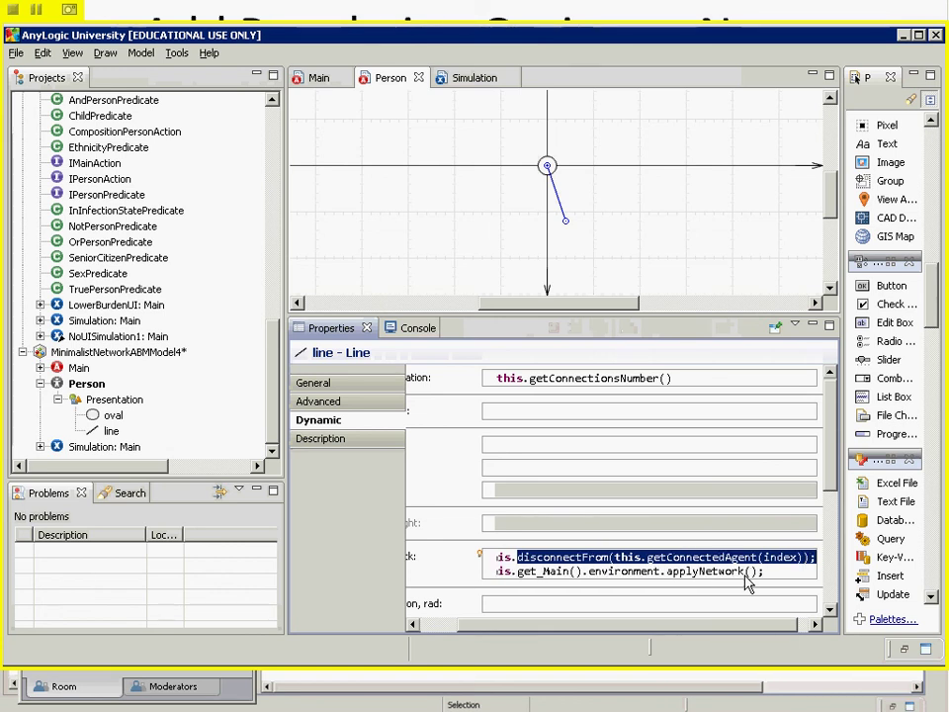
key(BackSpace)
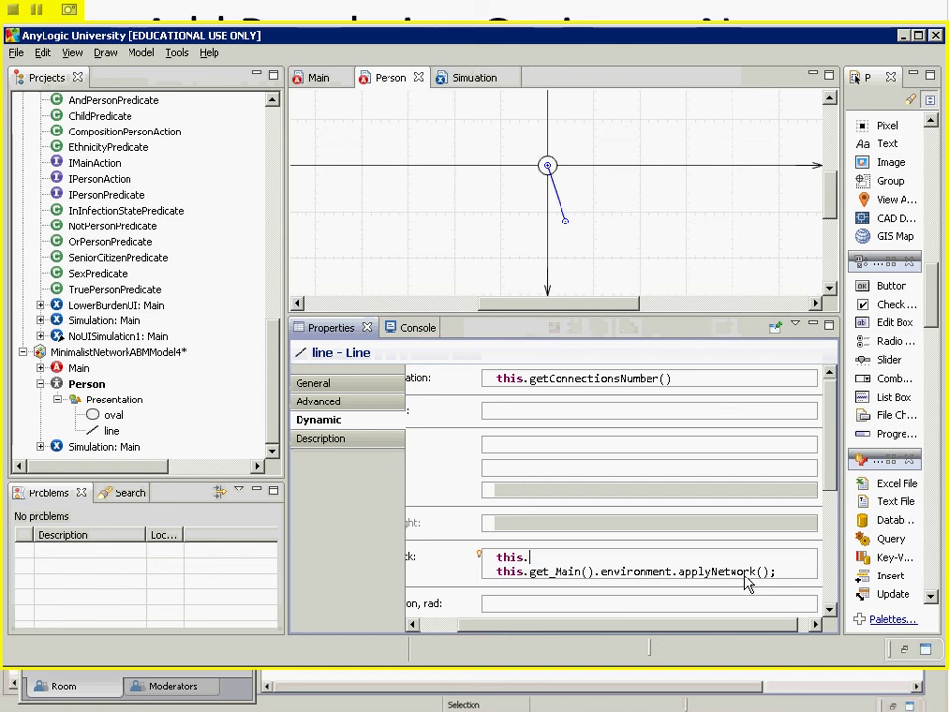
key(BackSpace)
text(.con)
key(BackSpace)
key(BackSpace)
key(BackSpace)
text(get)
key(ctrl+z)
key(ctrl+z)
key(ctrl+z)
key(ctrl+z)
key(ctrl+z)
Step: Comment out the disconnectFrom line and paste an uncommented copy of it below
key(Home)
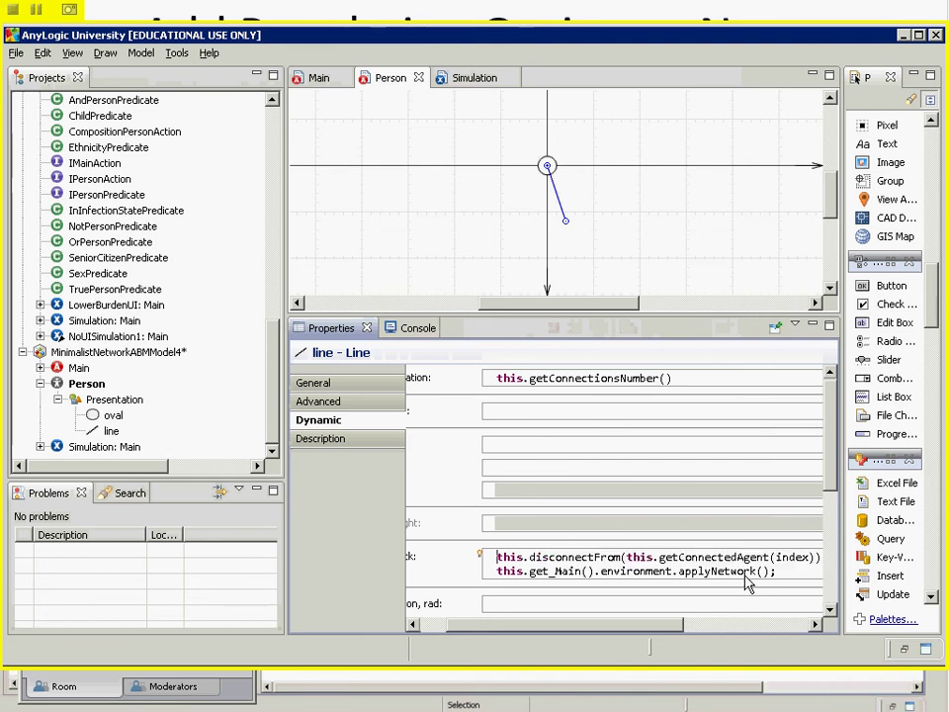
text(//)
key(ctrl+a)
key(shift+Up)
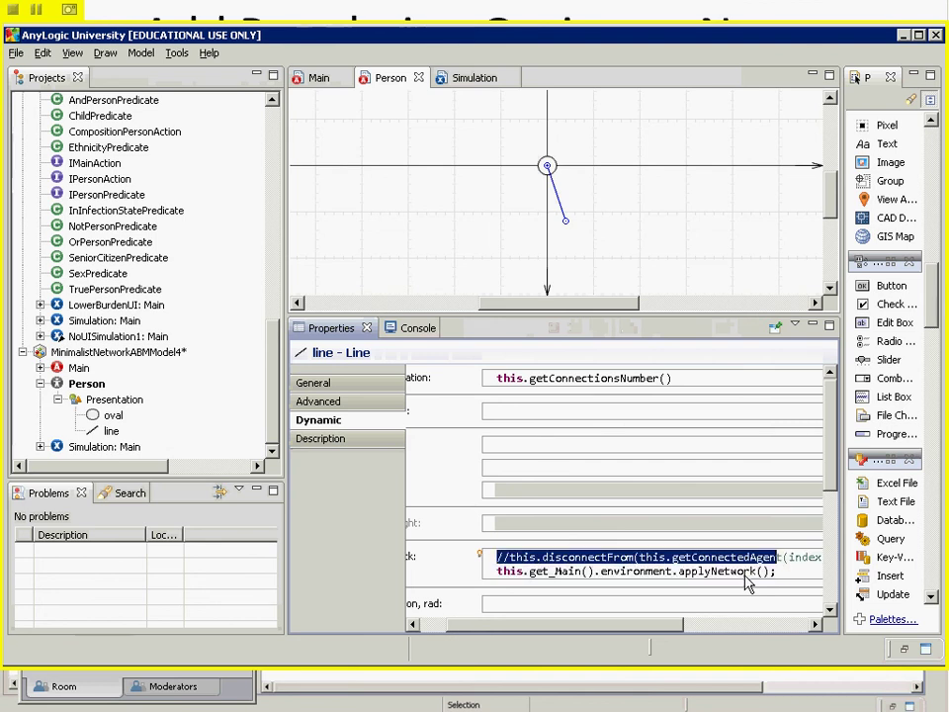
key(shift+End)
key(ctrl+c)
key(Right)
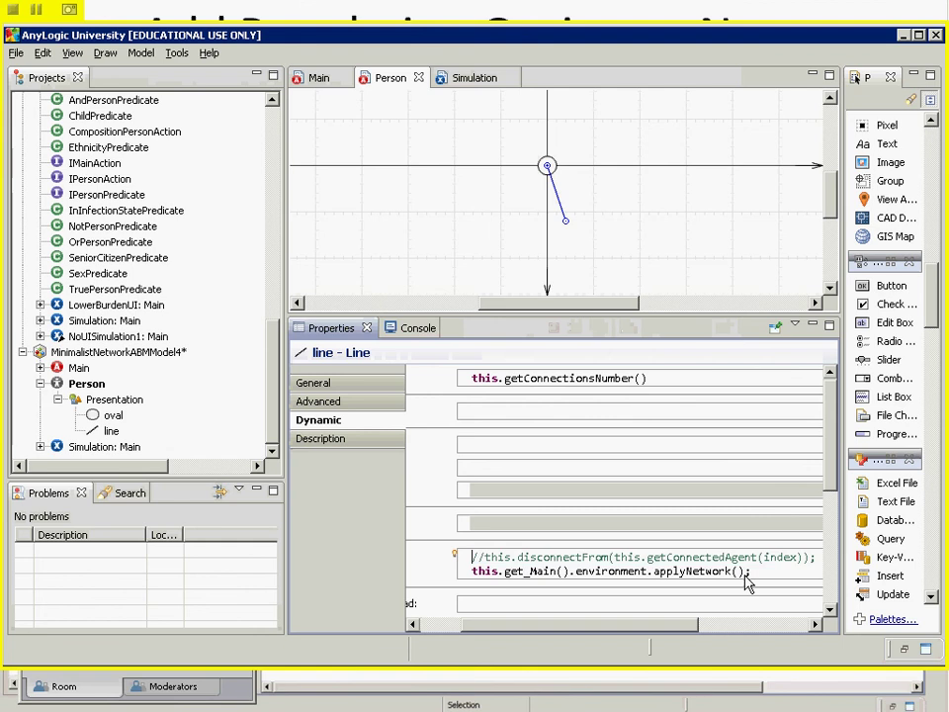
key(ctrl+v)
key(Return)
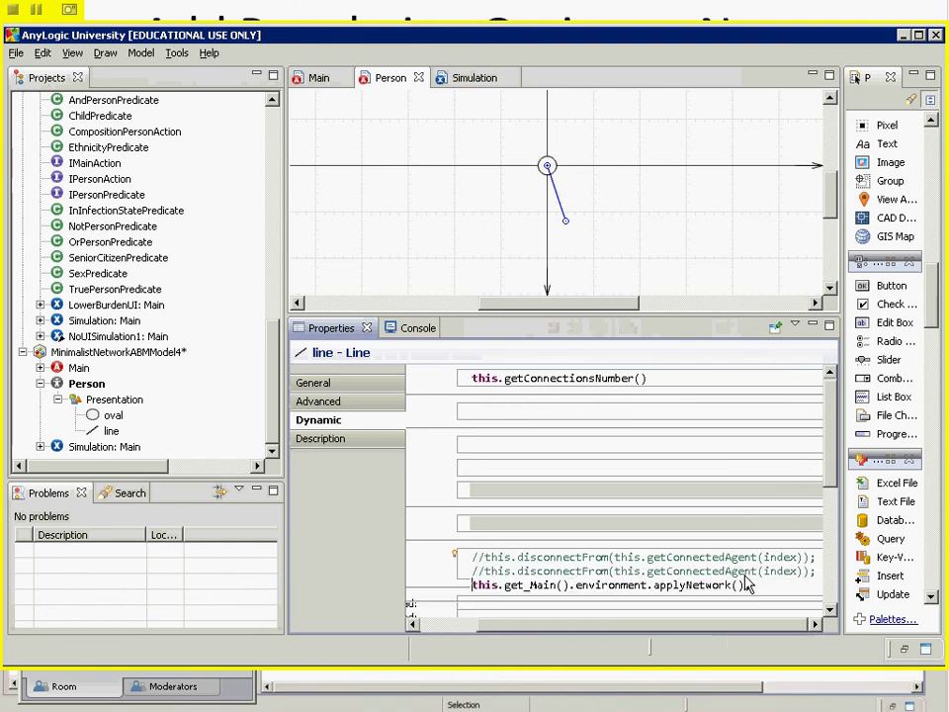
key(Up)
key(shift+Right)
key(shift+Right)
key(Delete)
Step: Rewrite the copied line as this.getConnections().remove(index);
key(Right)
key(Right)
key(Right)
key(Right)
key(Right)
key(ctrl+shift+Right)
key(ctrl+shift+Right)
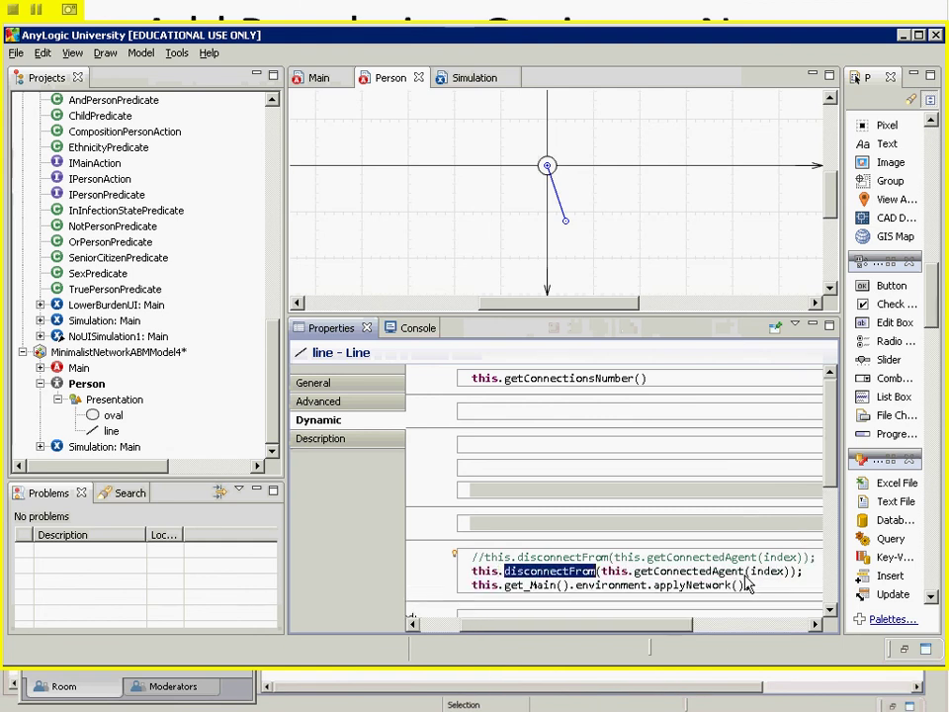
text(getC)
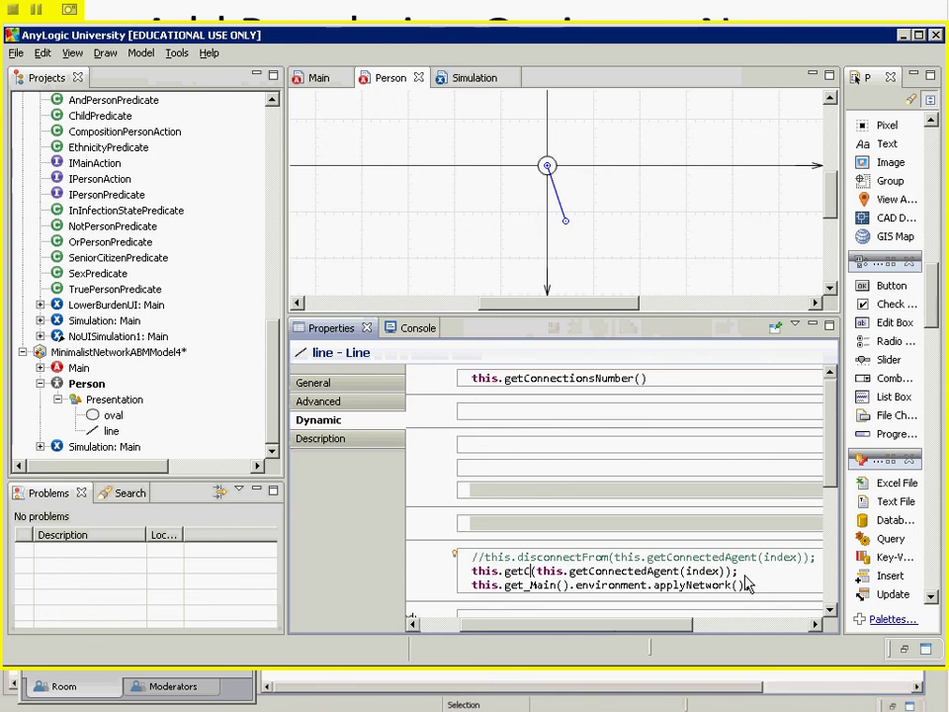
text(onnections()
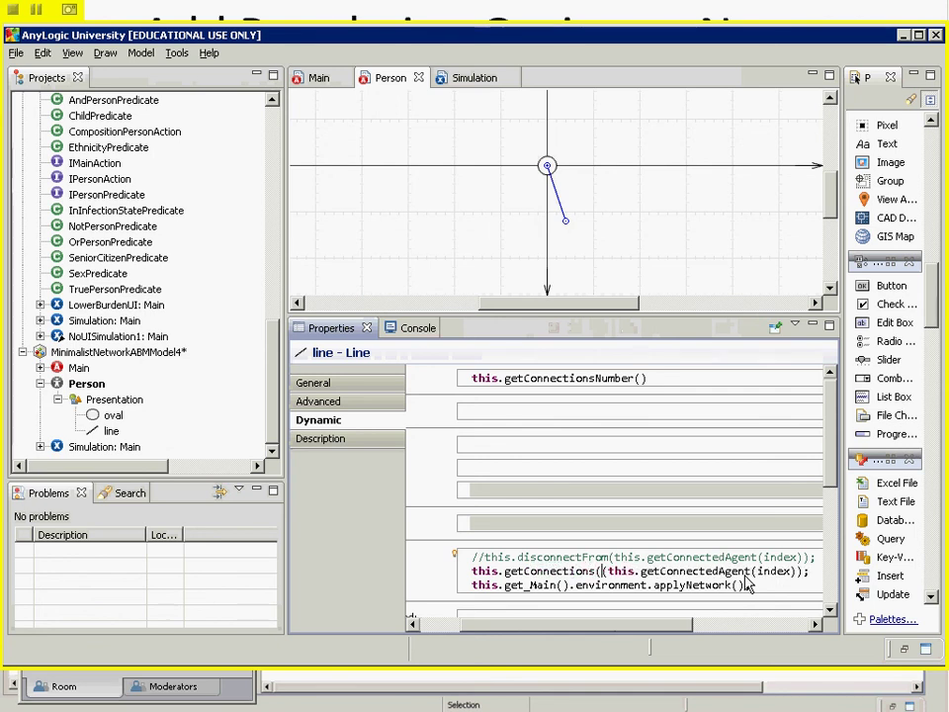
key(shift+End)
key(Delete)
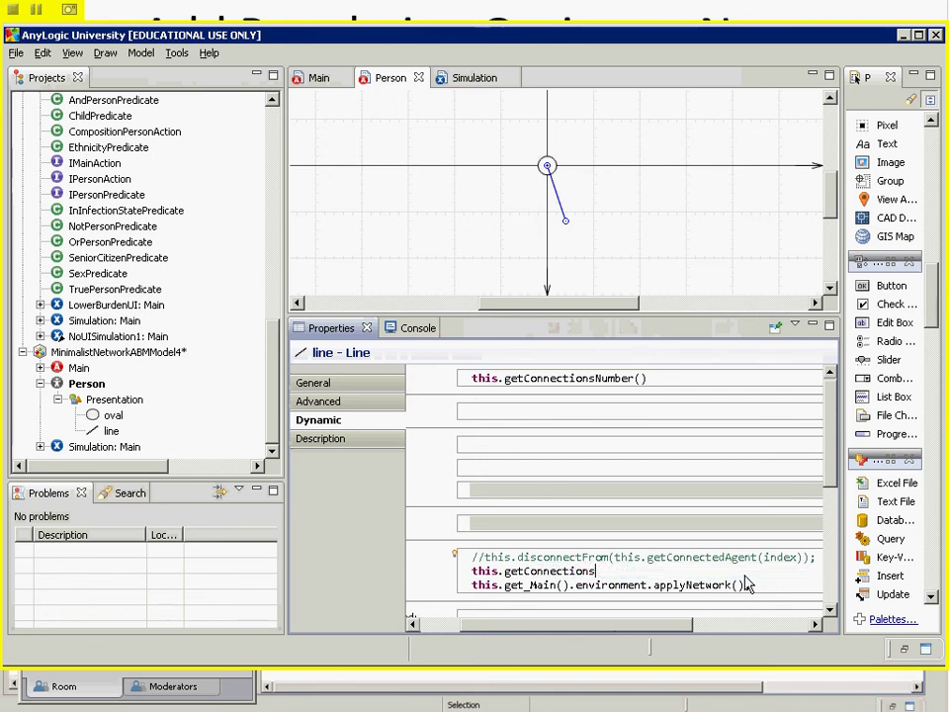
text(.)
key(BackSpace)
text(().remove(inde)
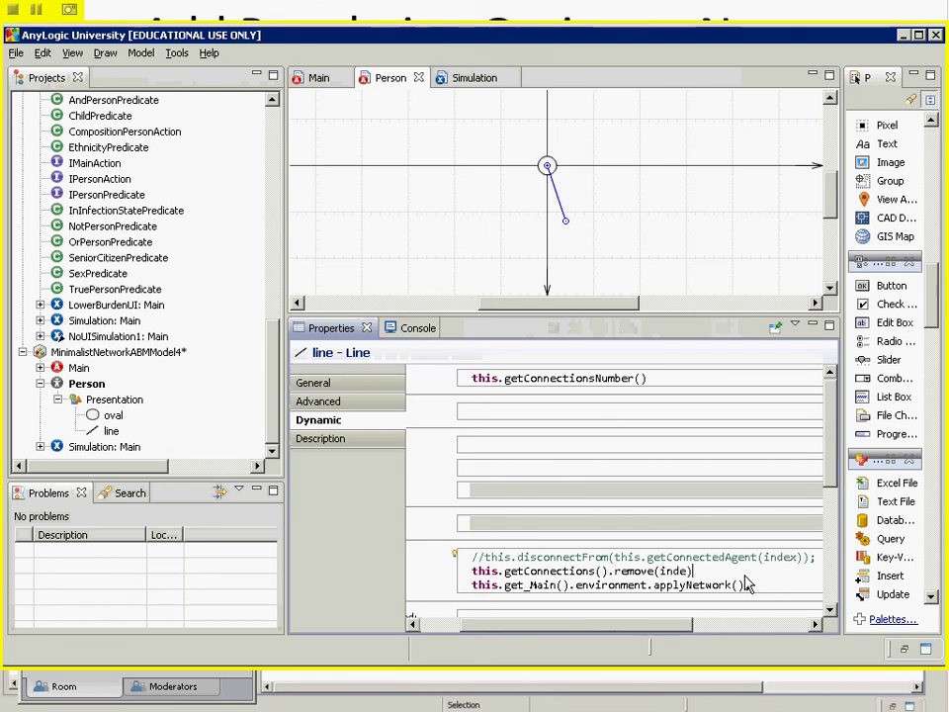
text(x);)
Step: Run Simulation: Main in Main view to test the remove(index) click behaviour, then close it
click(100, 448)
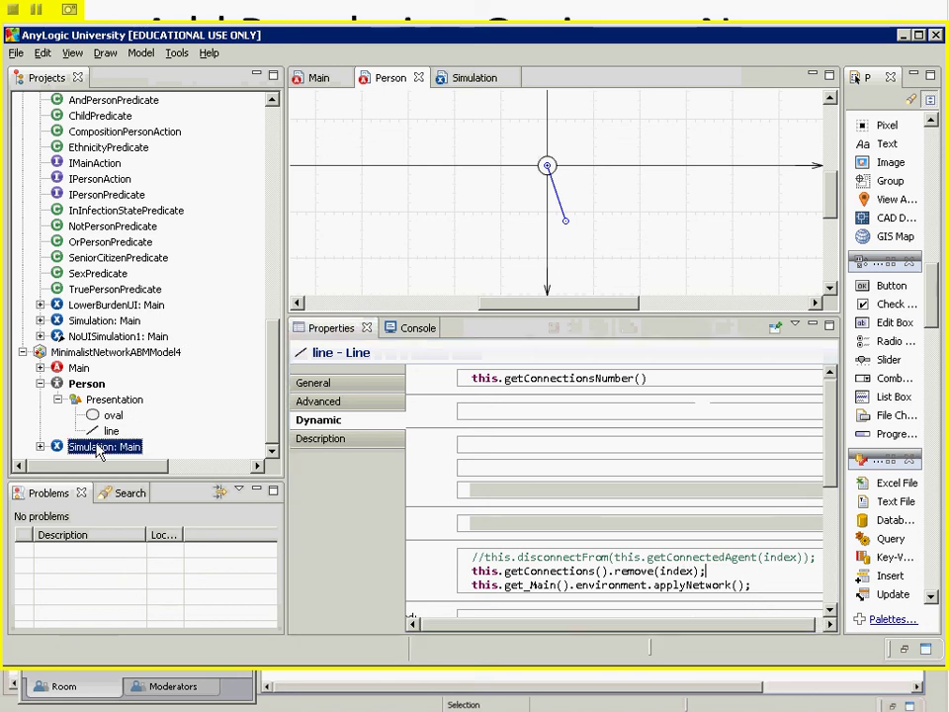
right_click(99, 448)
click(174, 644)
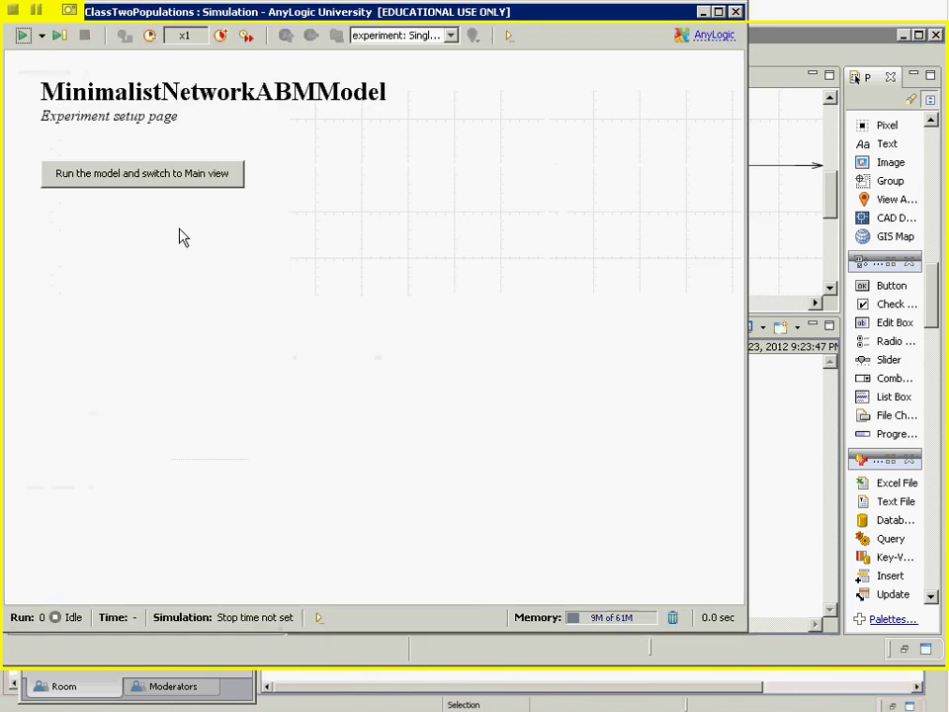
click(176, 183)
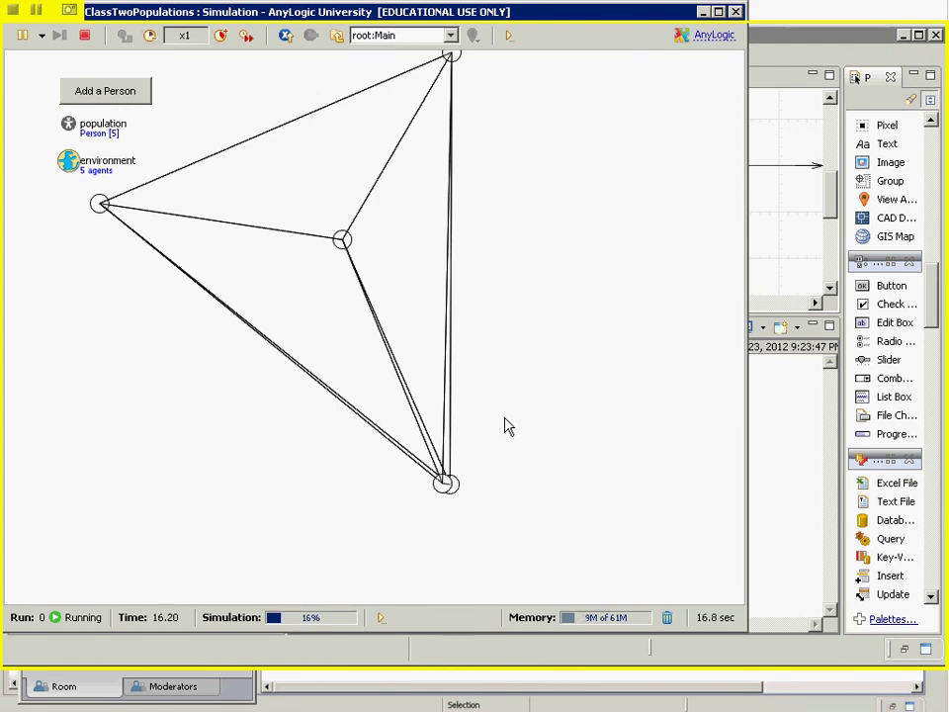
click(737, 12)
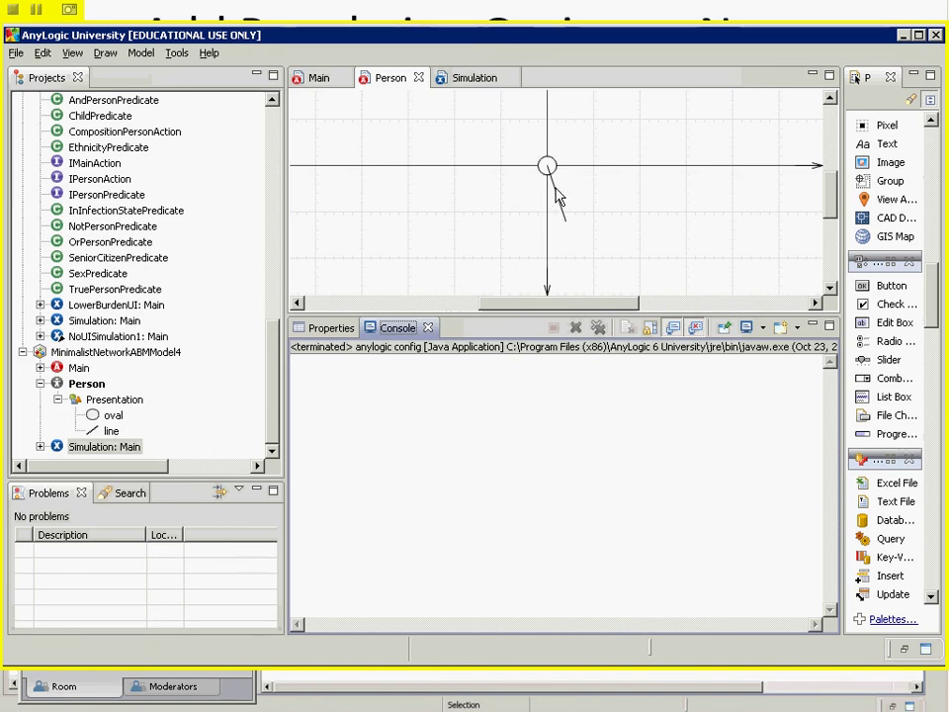
Step: Select the Person line and prefix the applyNetwork line in On click with //
click(555, 190)
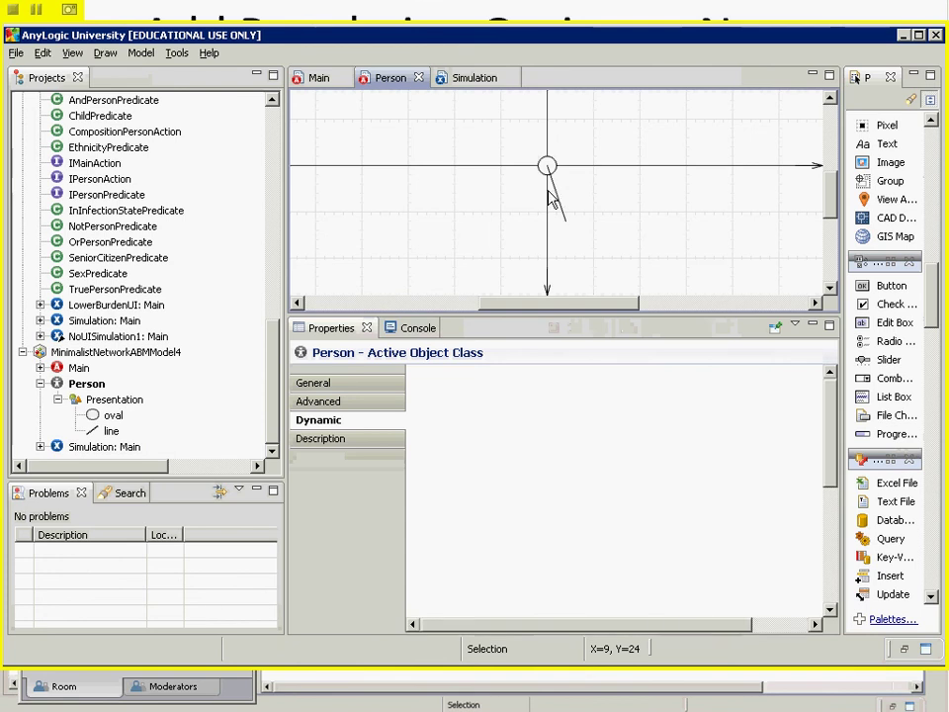
click(551, 198)
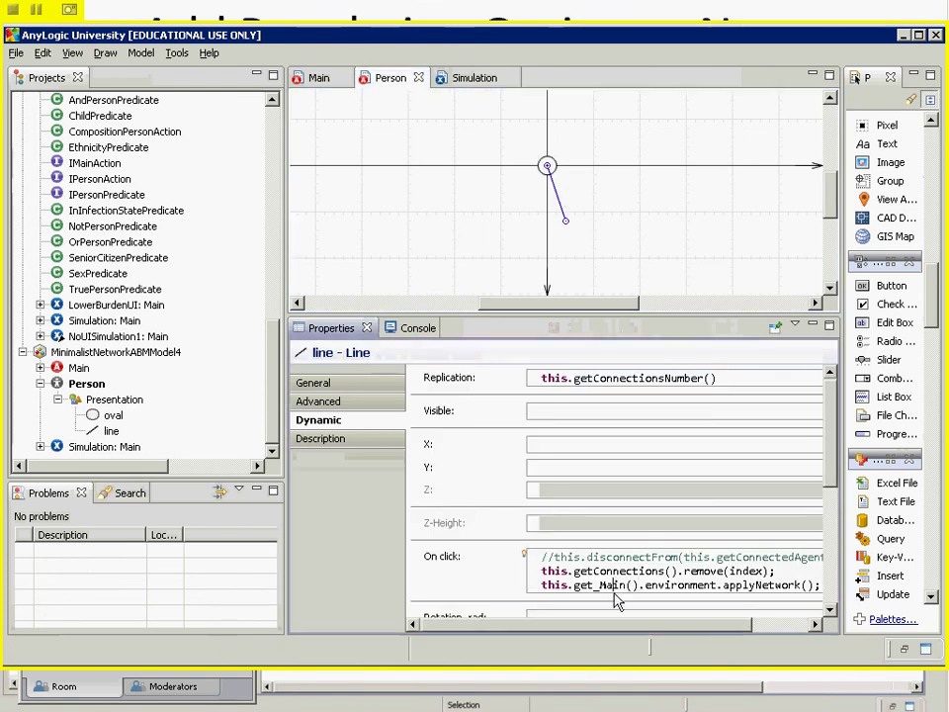
key(Home)
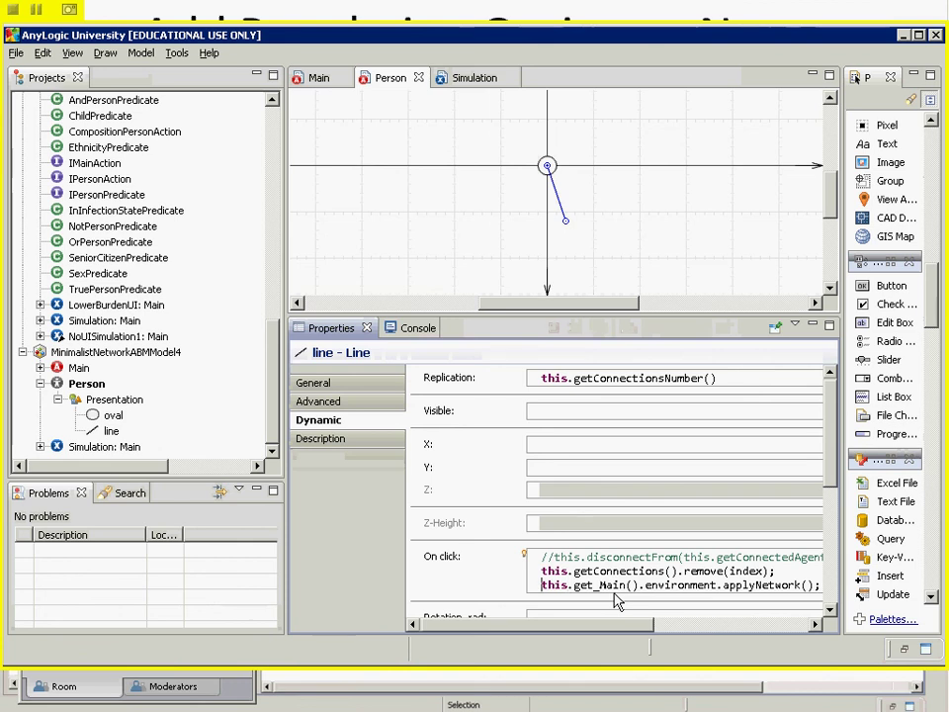
text(//)
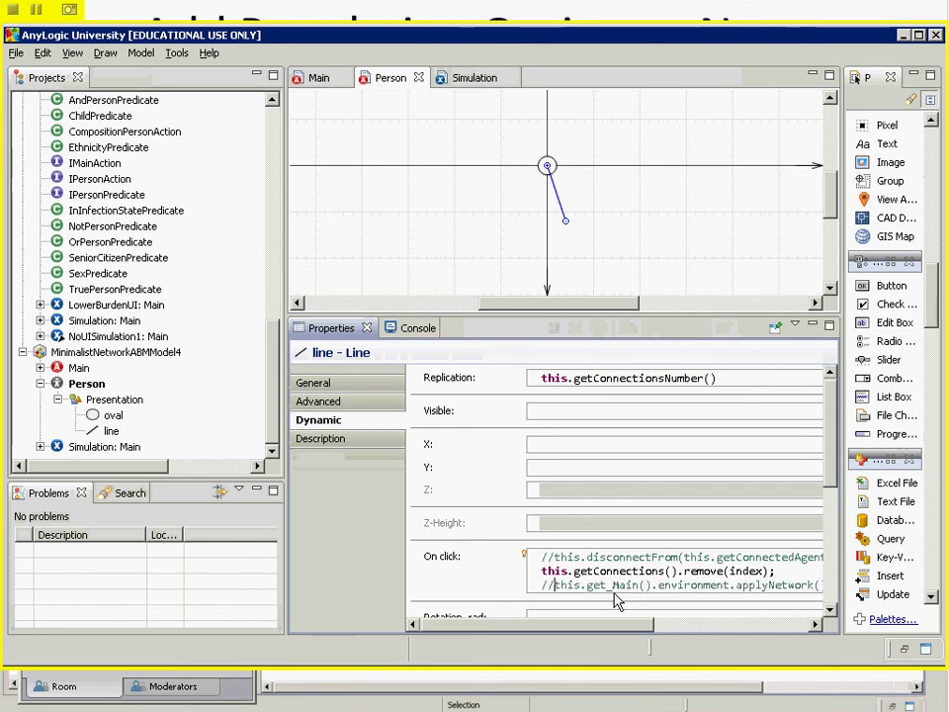
Step: Launch the Simulation: Main experiment again
click(128, 446)
right_click(141, 447)
click(210, 643)
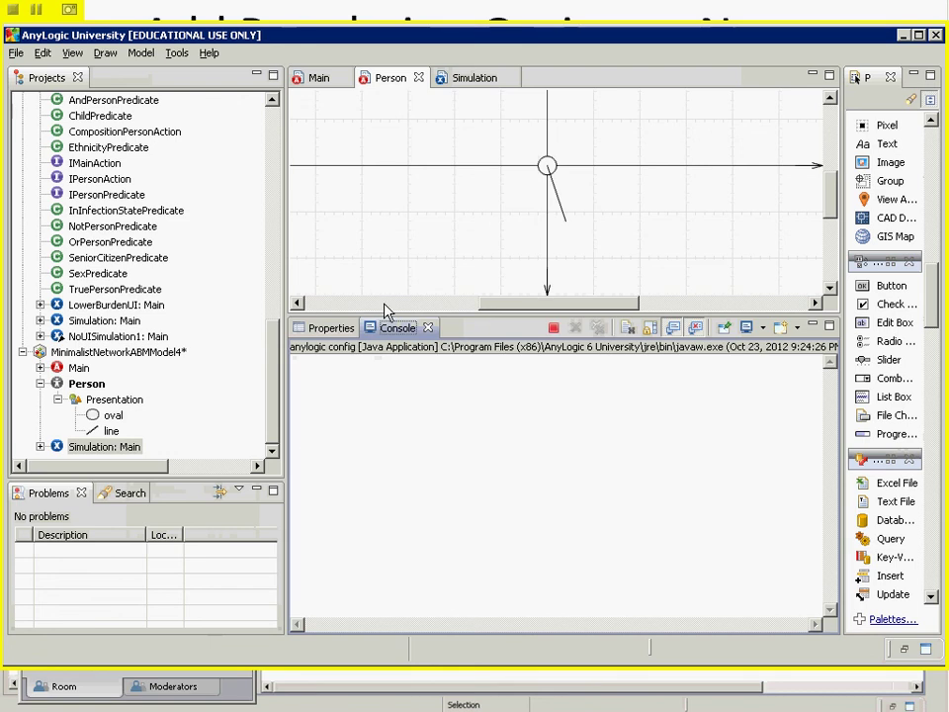
Step: Start the run in Main view, remove the middle person, and open the root:Main agent list
click(222, 178)
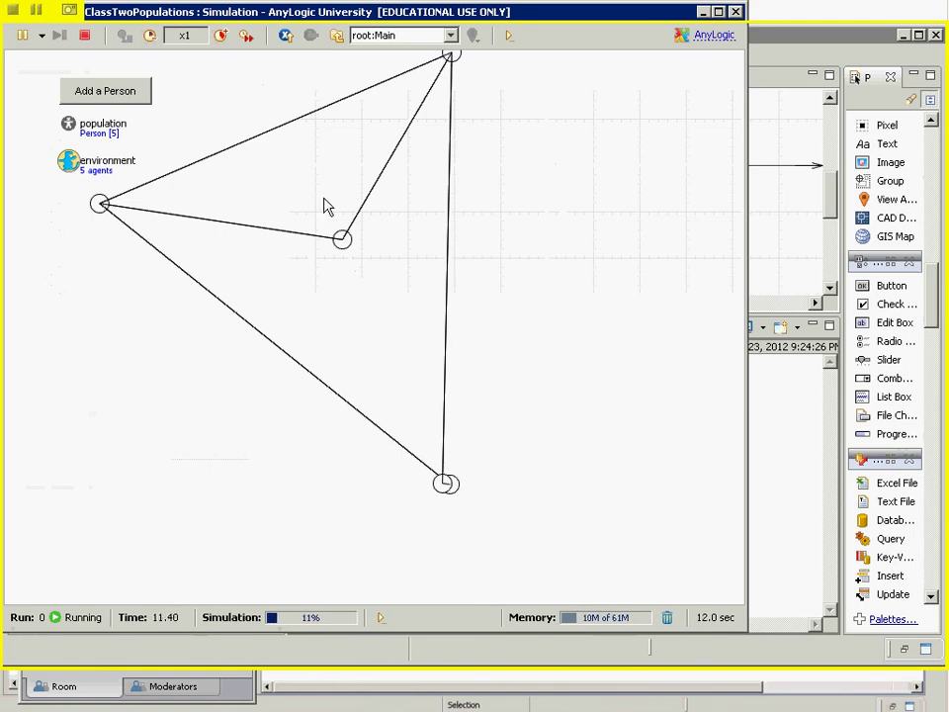
right_click(342, 251)
click(339, 245)
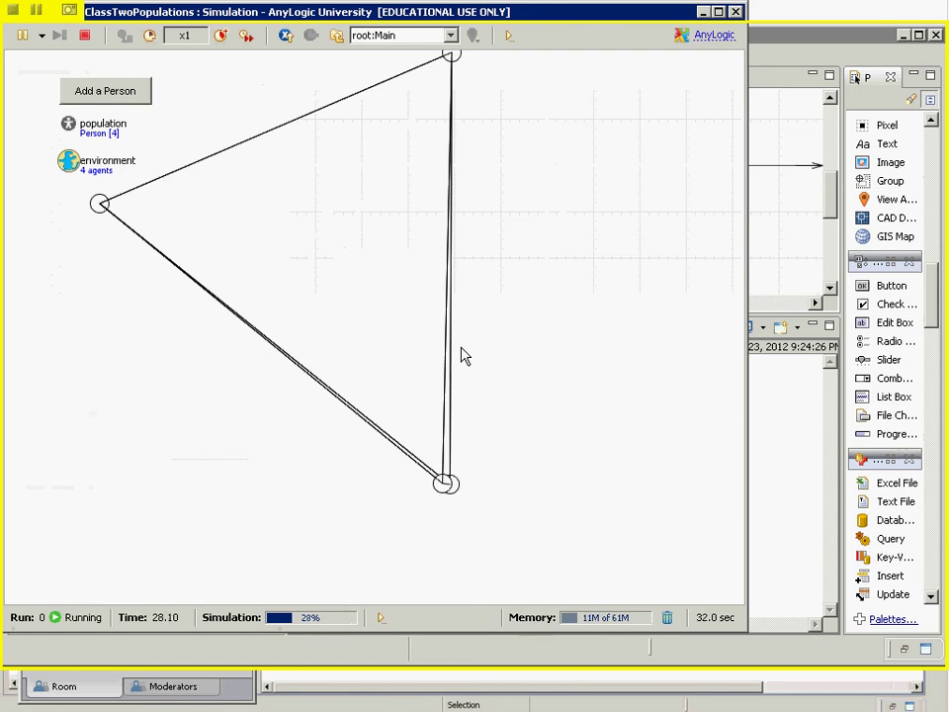
click(415, 36)
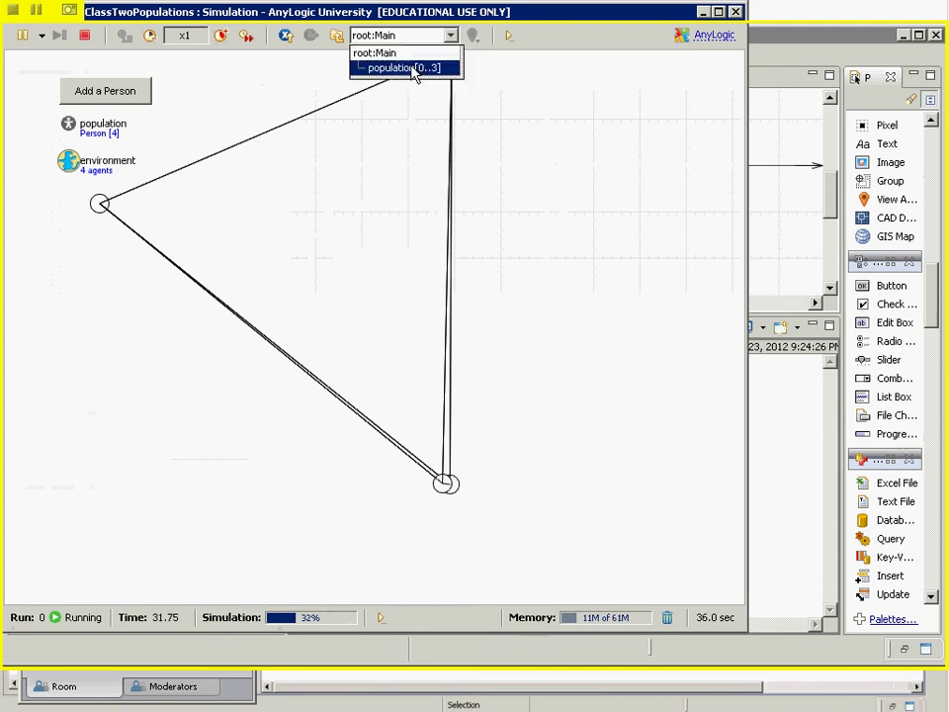
Step: Switch the view to population[0] and delete the link attached to that agent
click(415, 69)
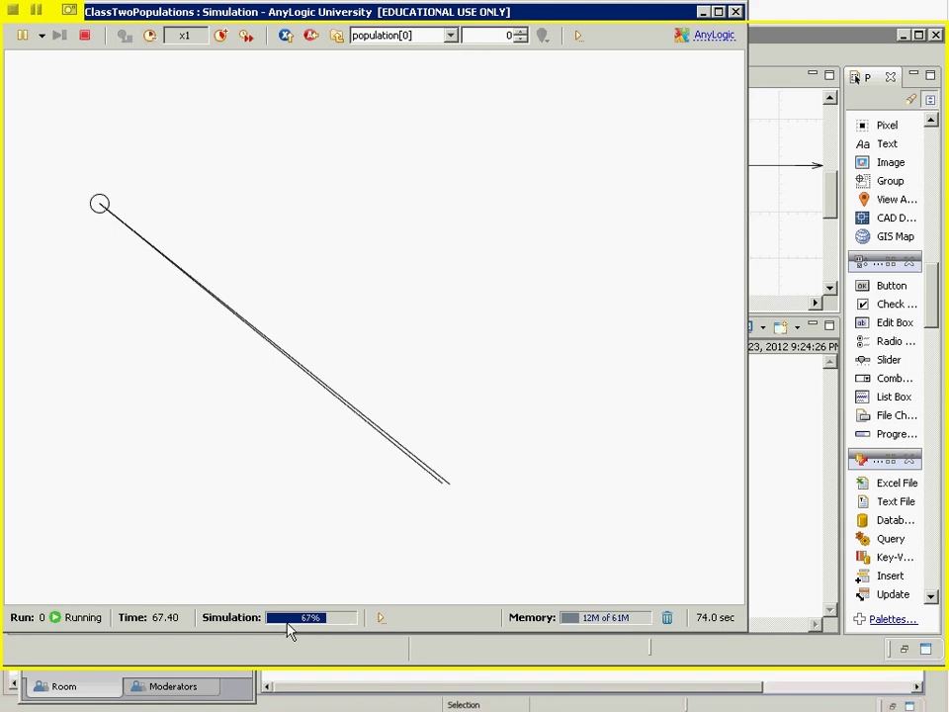
right_click(370, 429)
click(367, 425)
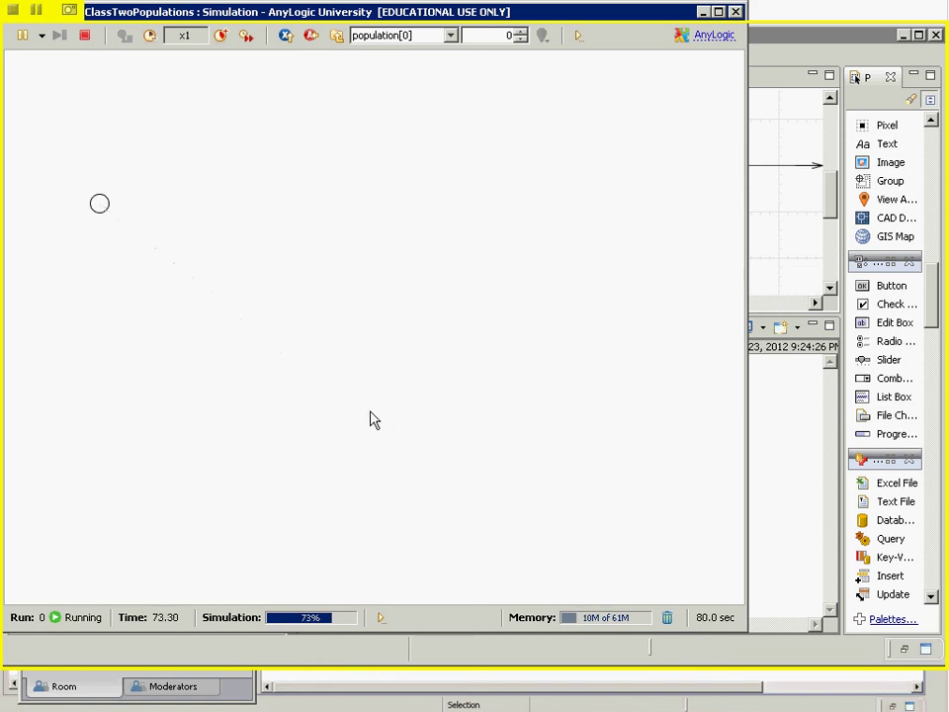
Step: Close the simulation window to get back to the Person diagram
click(735, 12)
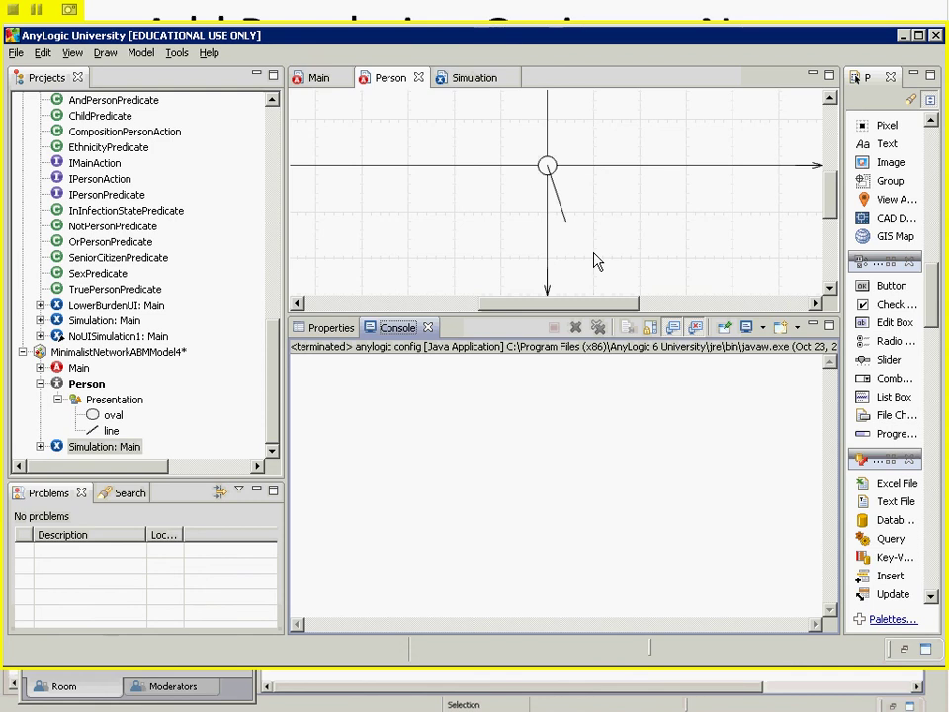
Step: Glance at the Blackboard Collaborate session, then return to AnyLogic and open Main from the Projects tree
key(alt+Tab)
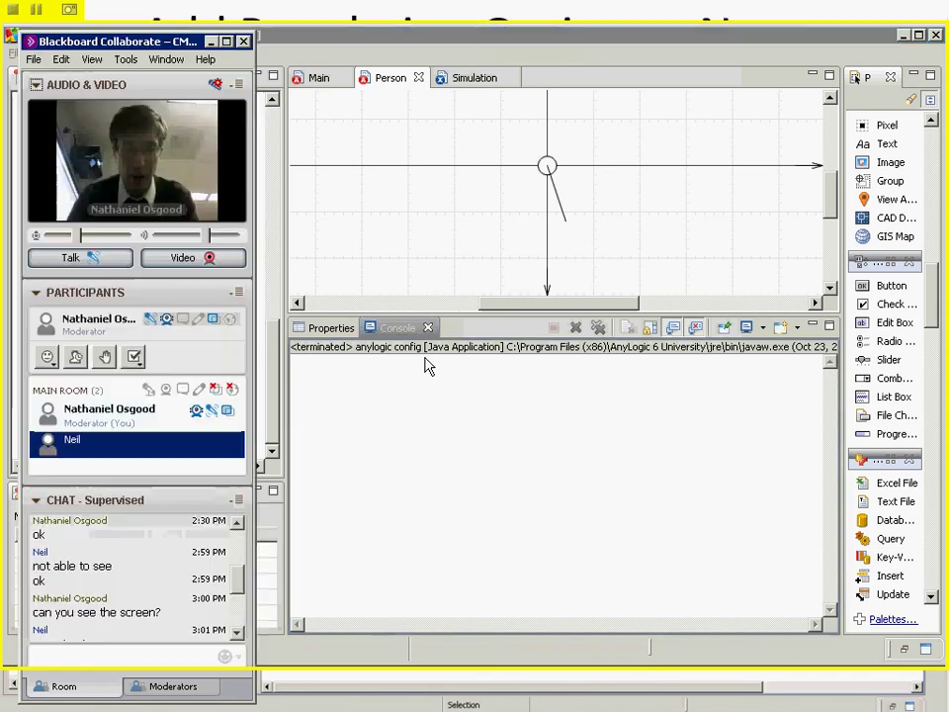
key(alt+Tab)
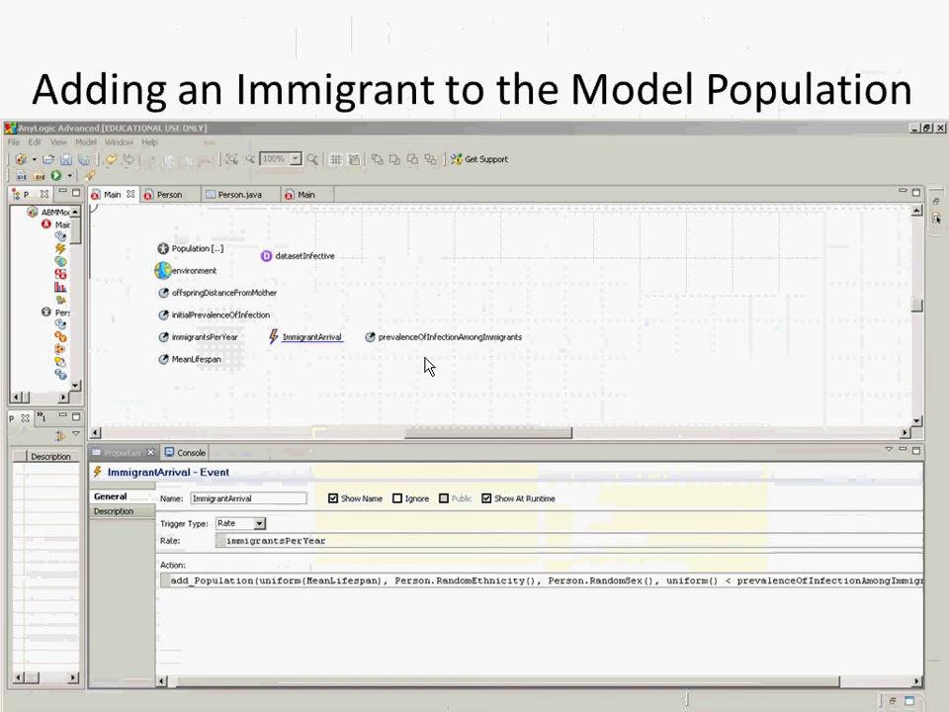
key(alt+Tab)
key(alt+Tab)
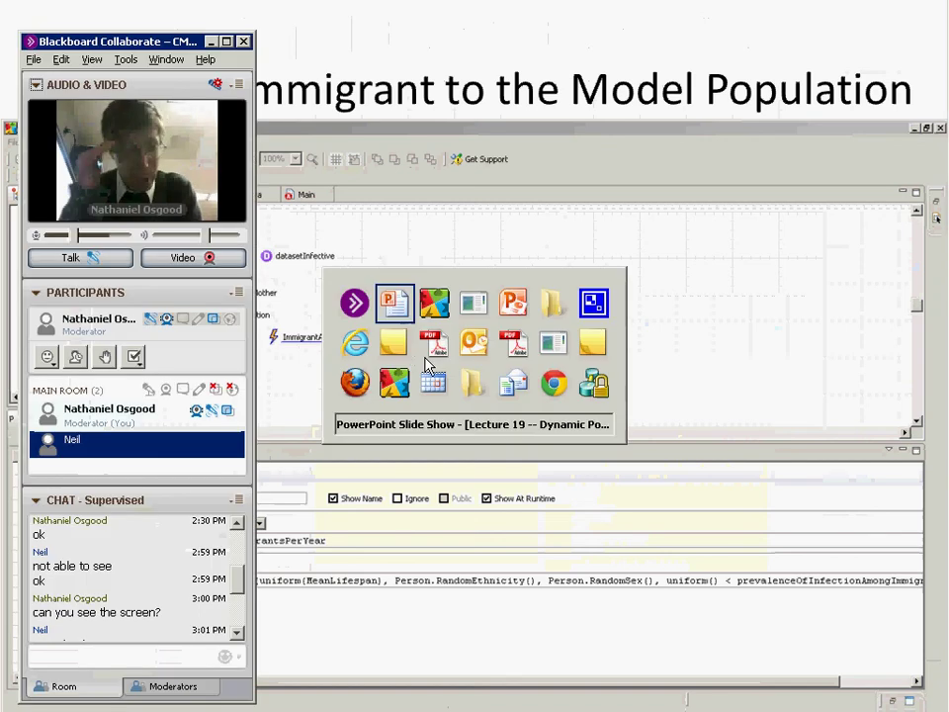
key(alt+Tab)
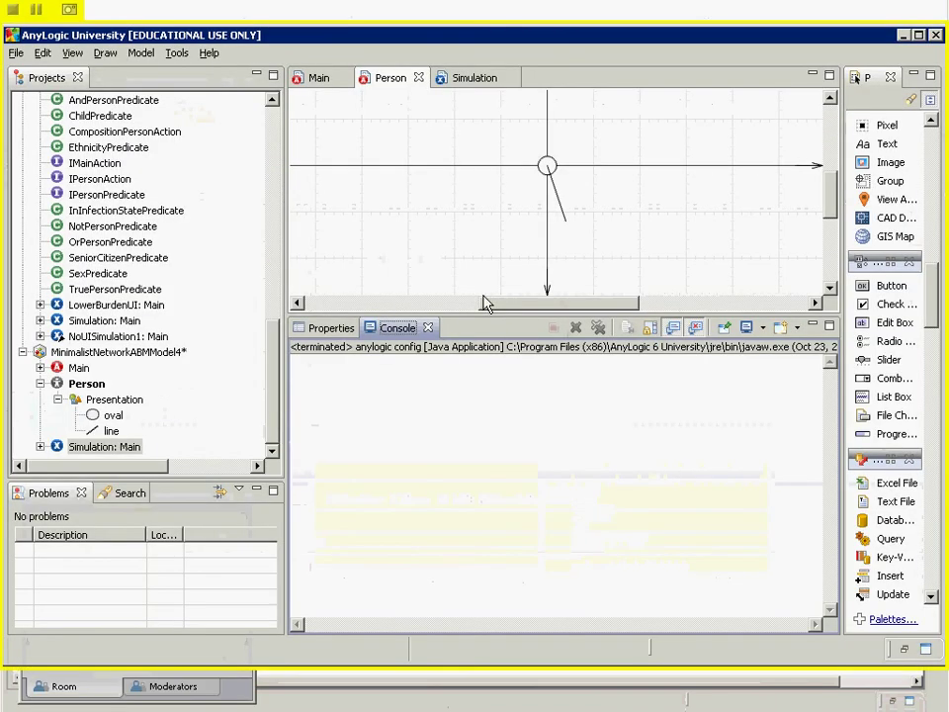
double_click(79, 367)
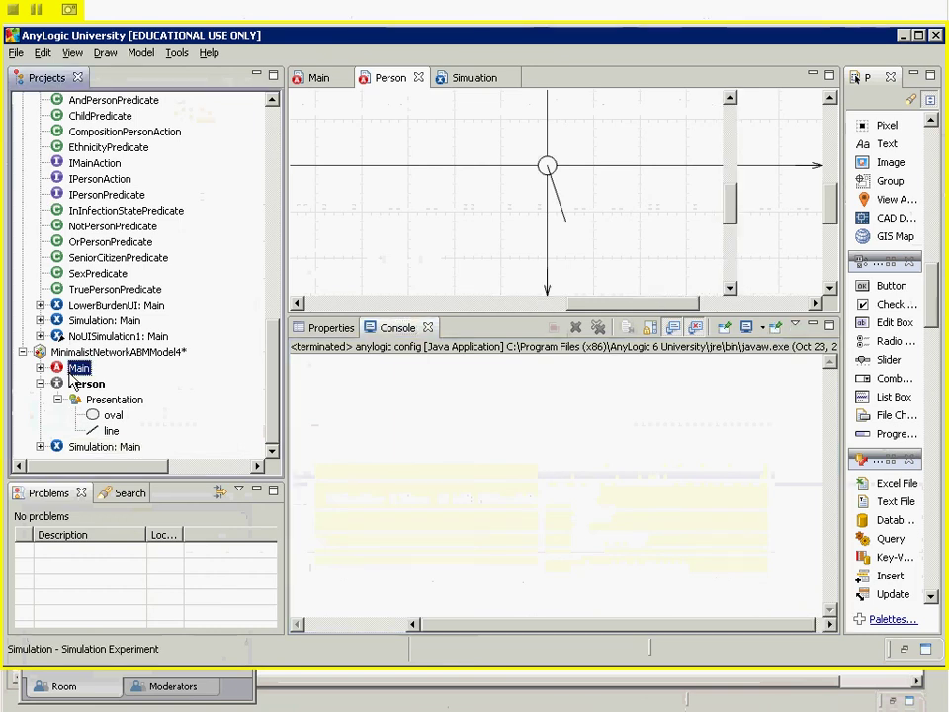
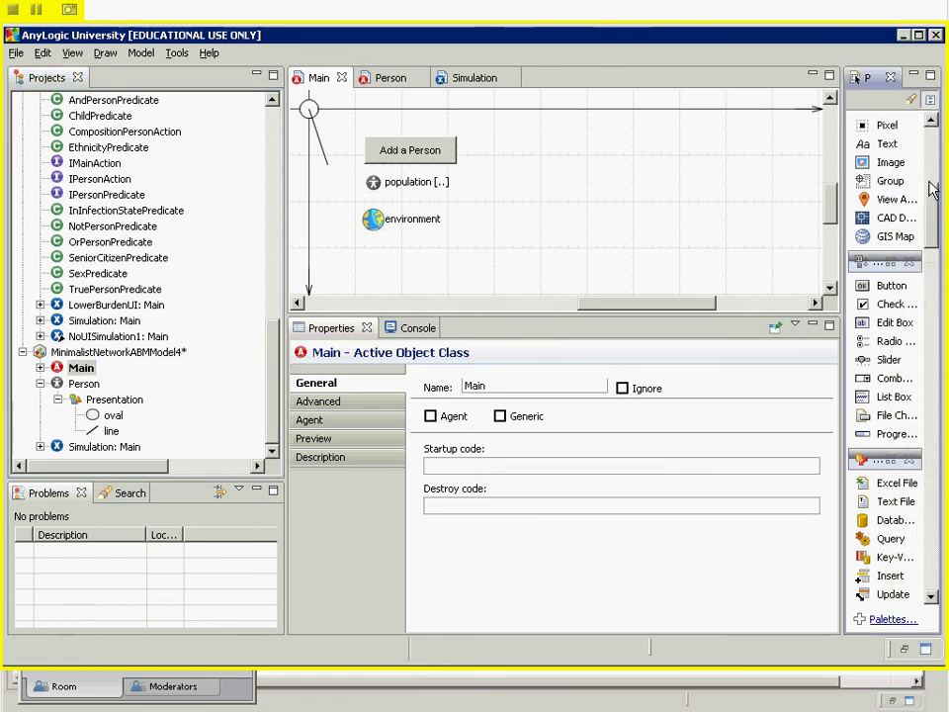
Step: Drop a new Event onto the Main diagram and name it immigrationEvent
drag(935, 289, 945, 107)
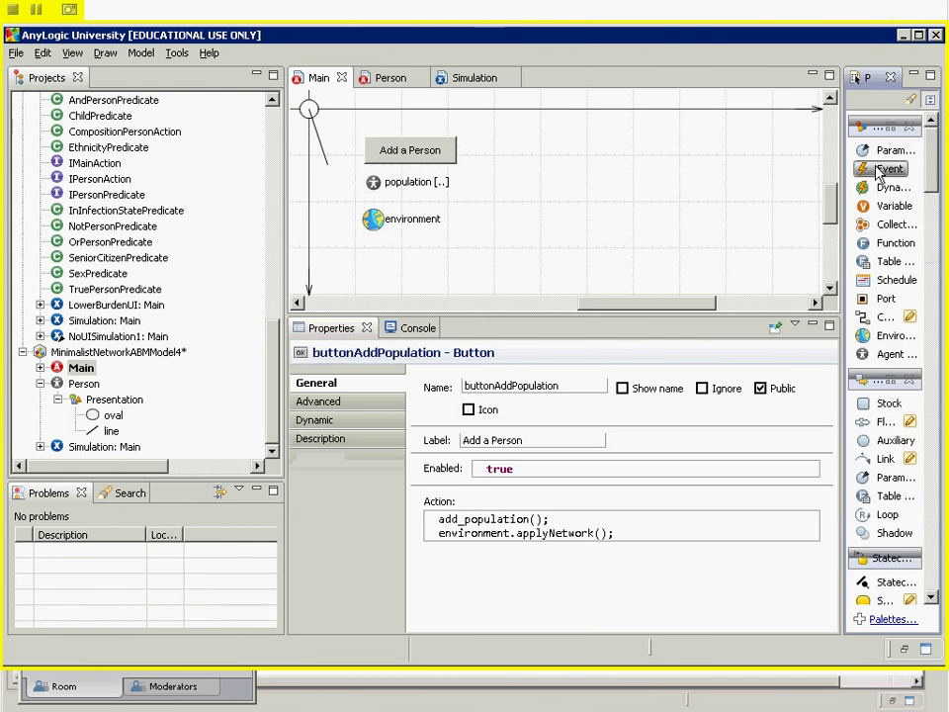
drag(874, 169, 377, 261)
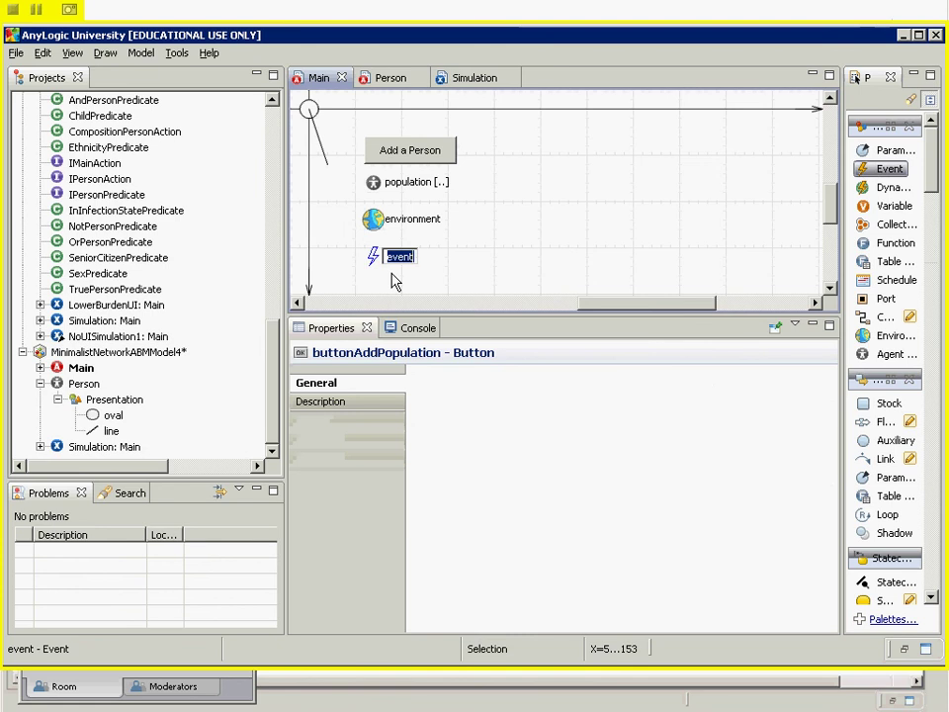
text(imm)
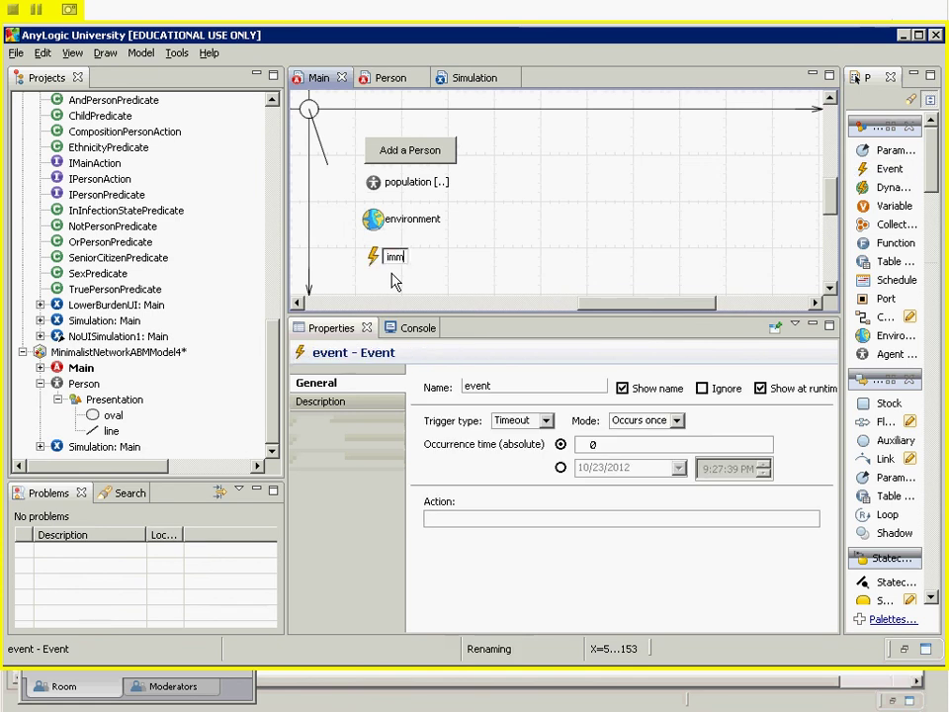
text(igrant)
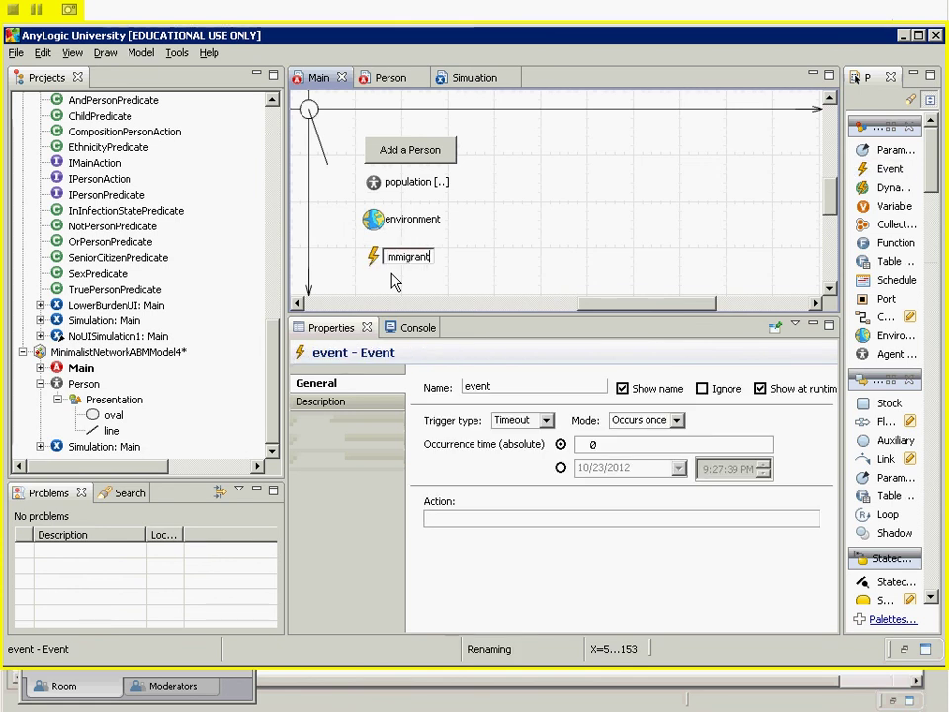
text(ionEvent)
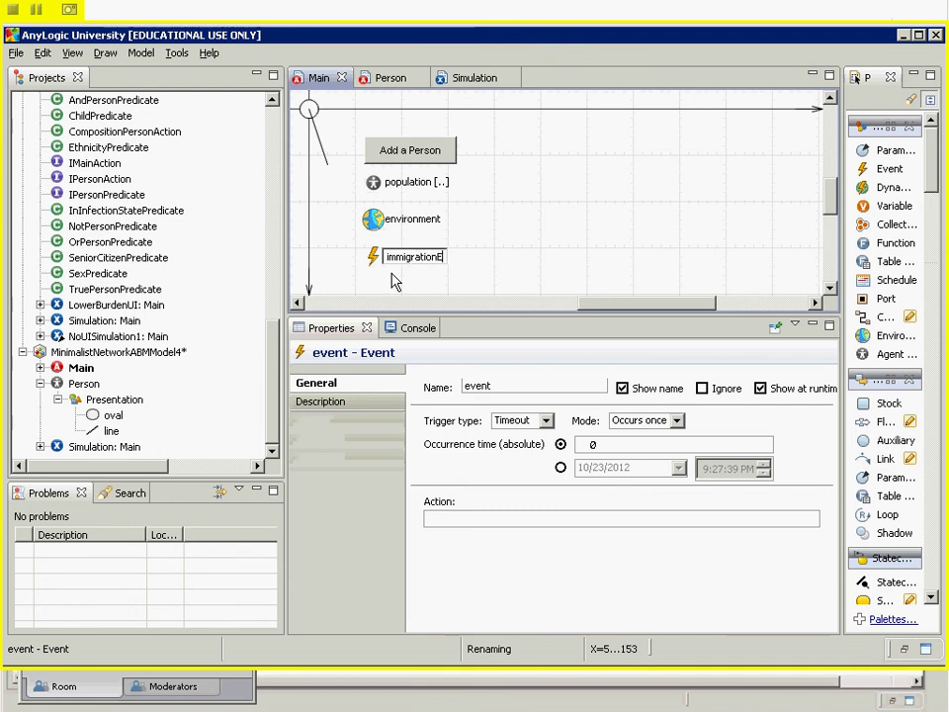
key(Return)
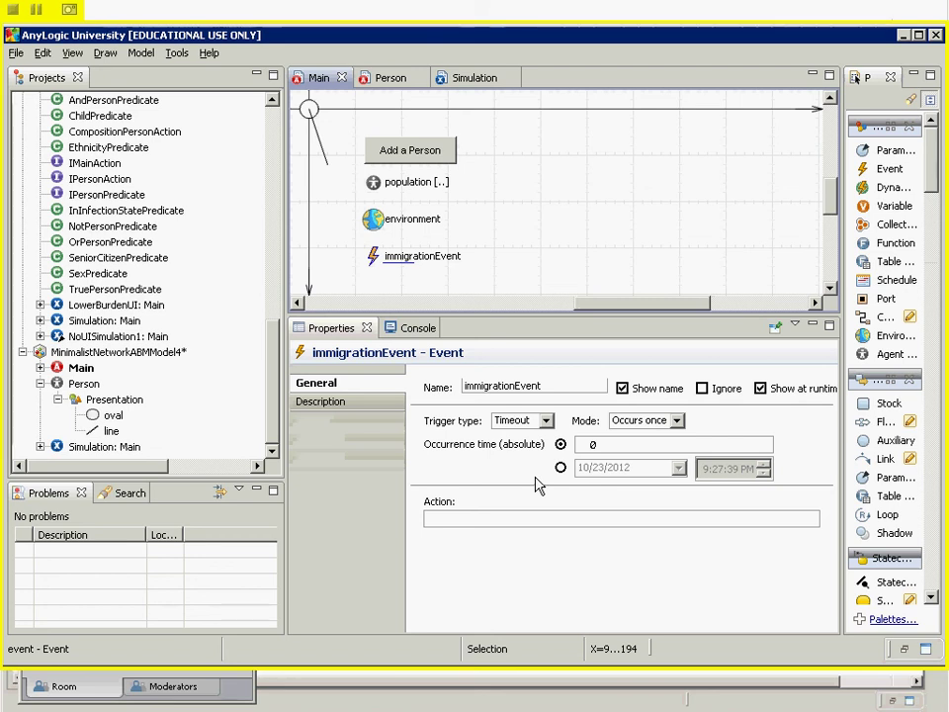
Step: Switch immigrationEvent's trigger type to Rate and enter a rate of 10
click(543, 420)
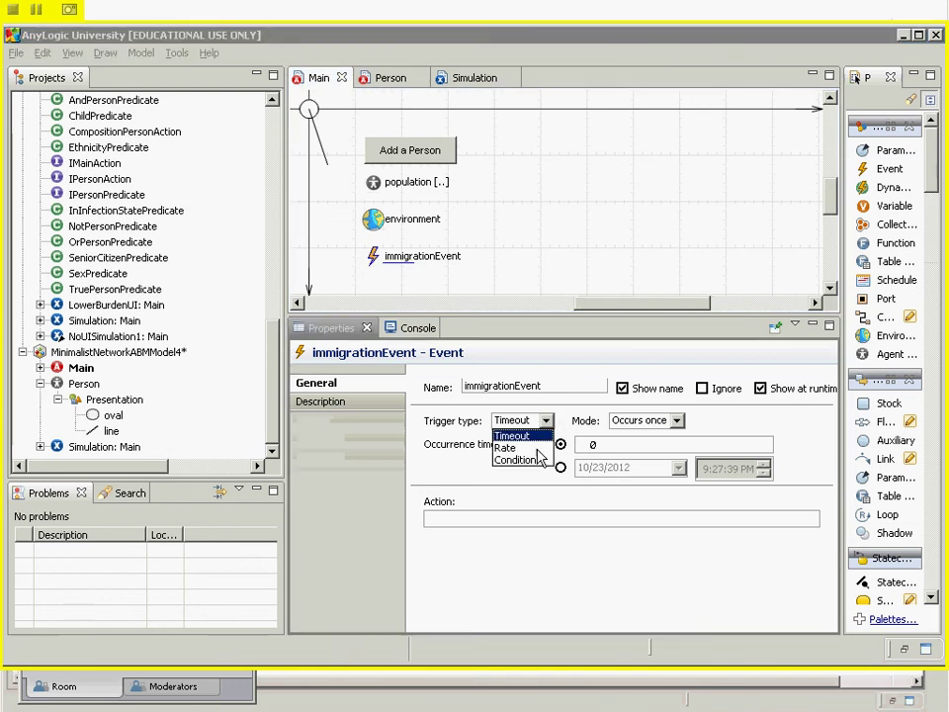
click(537, 447)
click(499, 450)
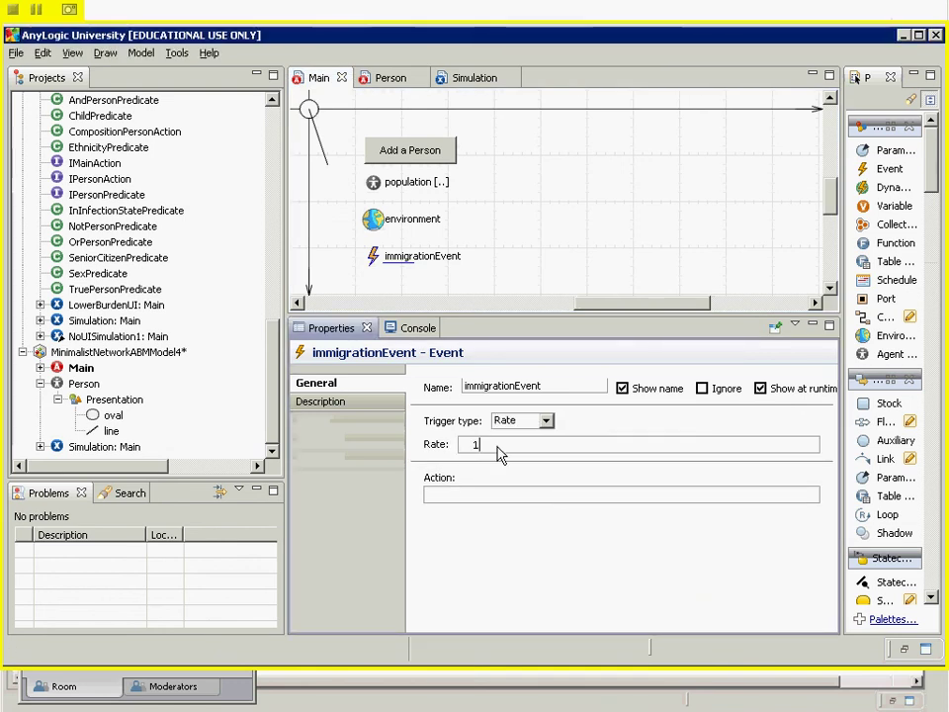
text(0)
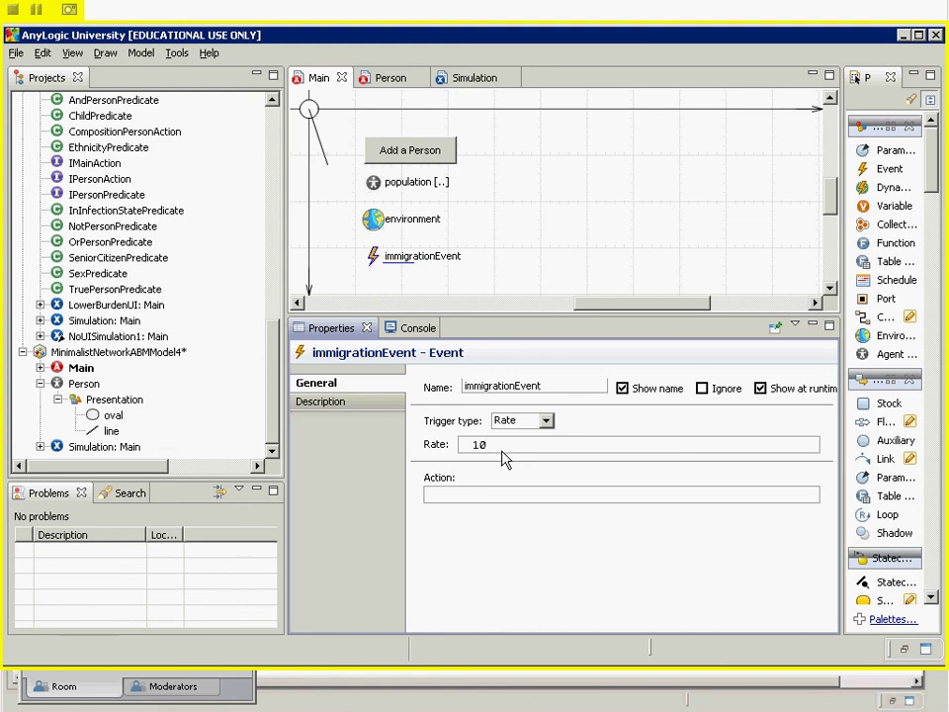
text(.)
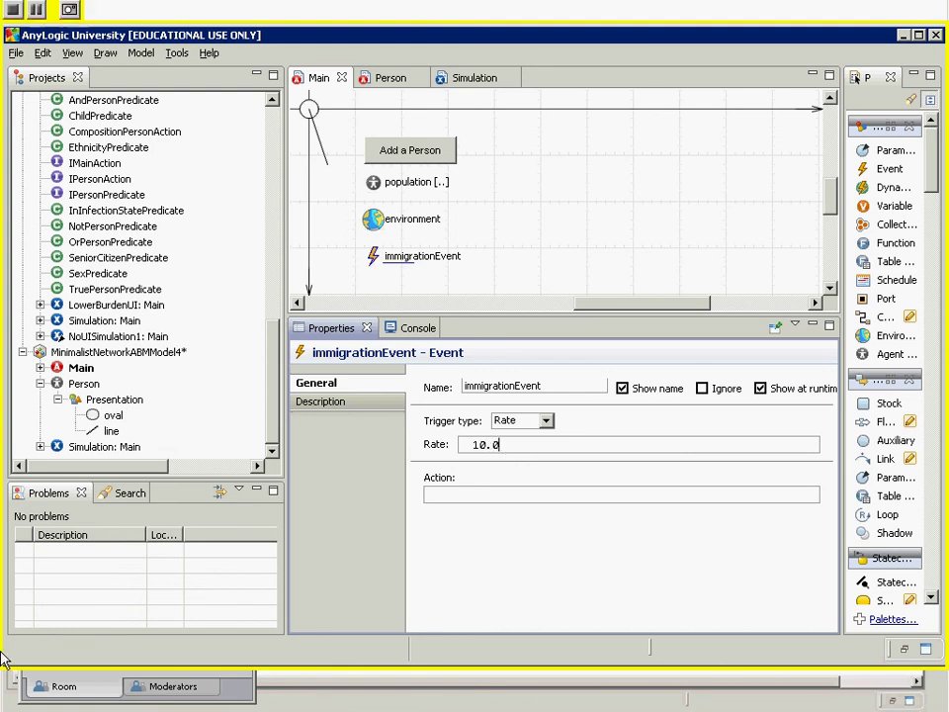
right_click(77, 446)
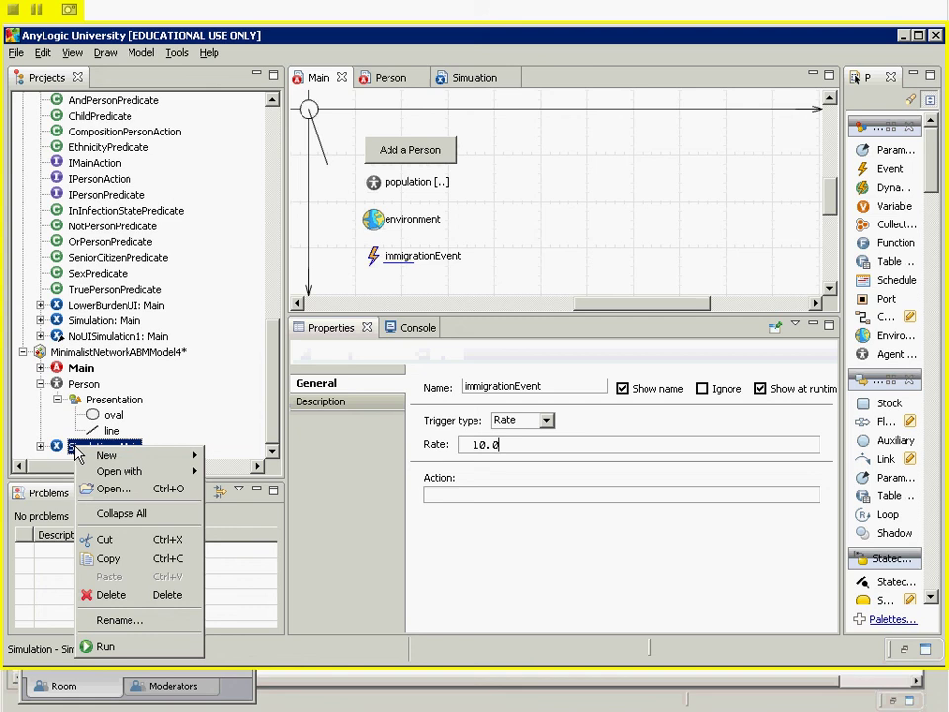
click(104, 646)
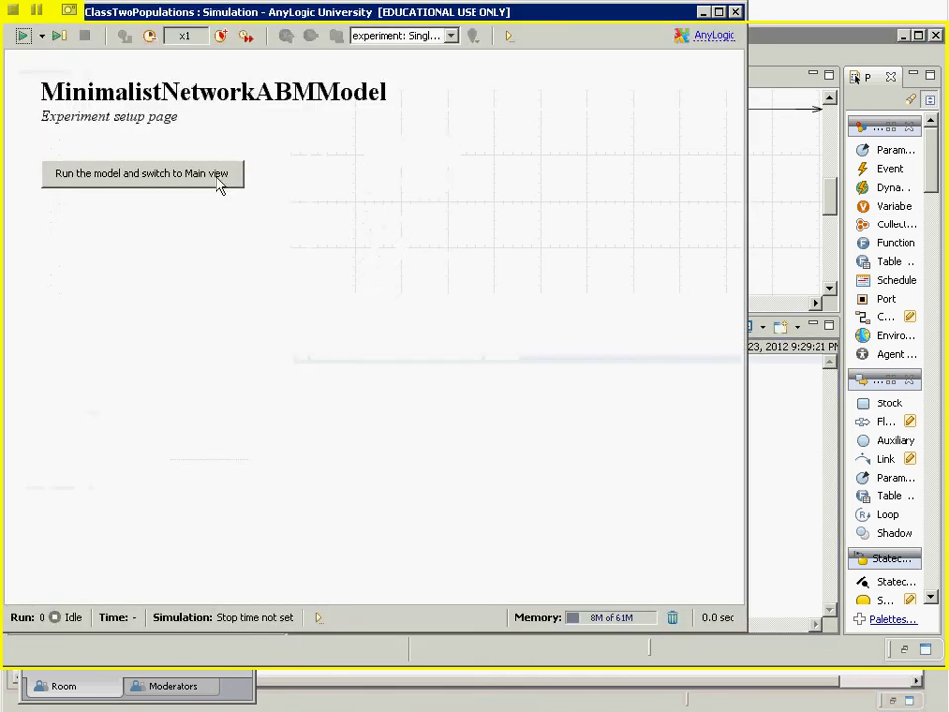
click(222, 180)
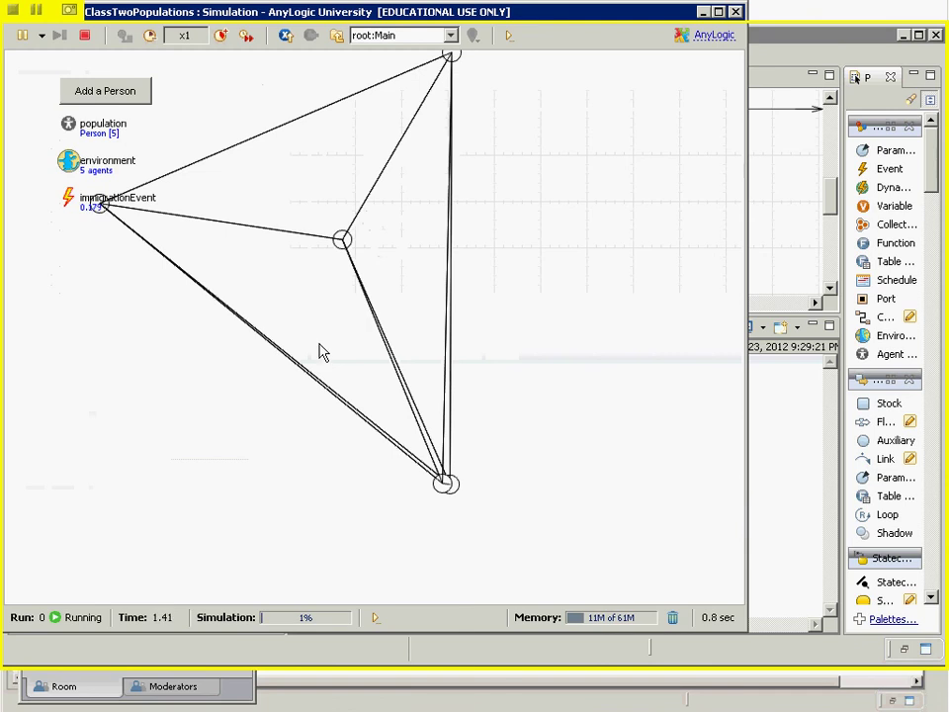
key(alt+F4)
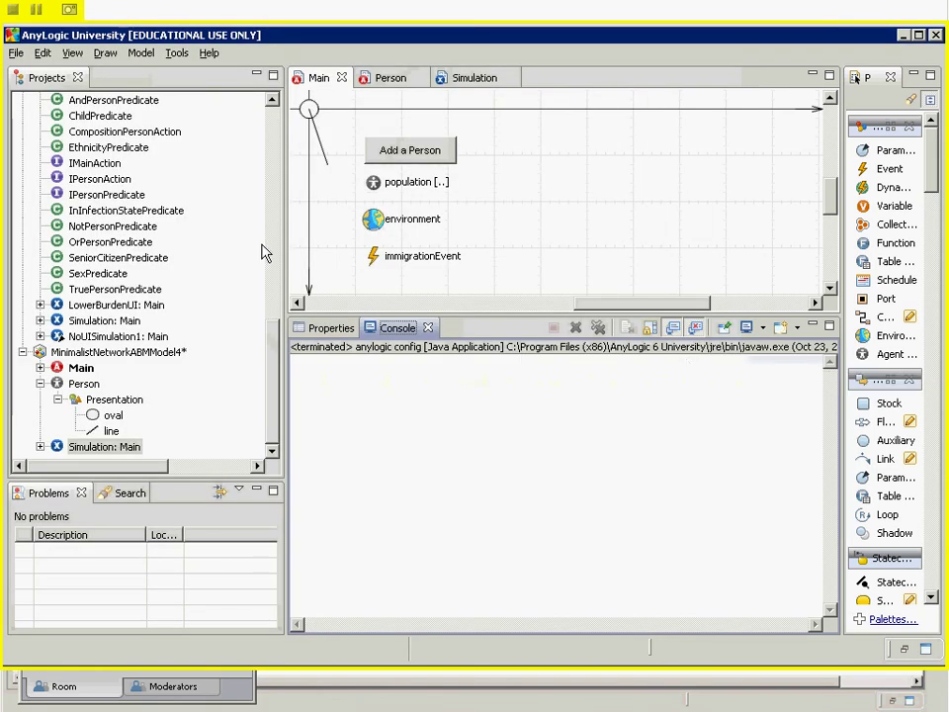
click(375, 259)
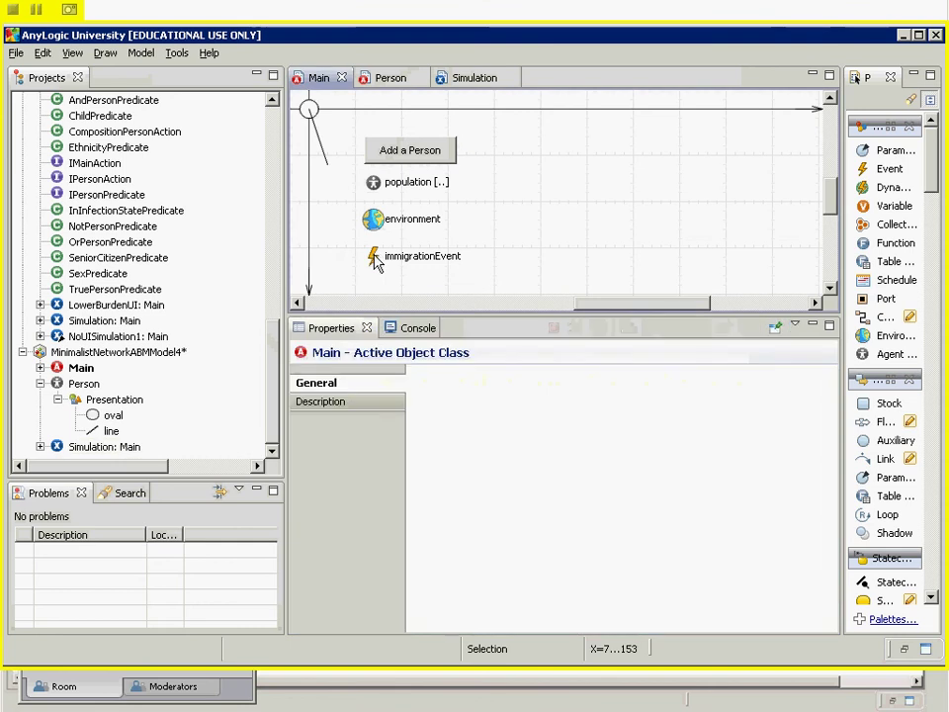
Step: Give immigrationEvent the action this.add_population(); and bring up the Simulation experiment's options
click(385, 265)
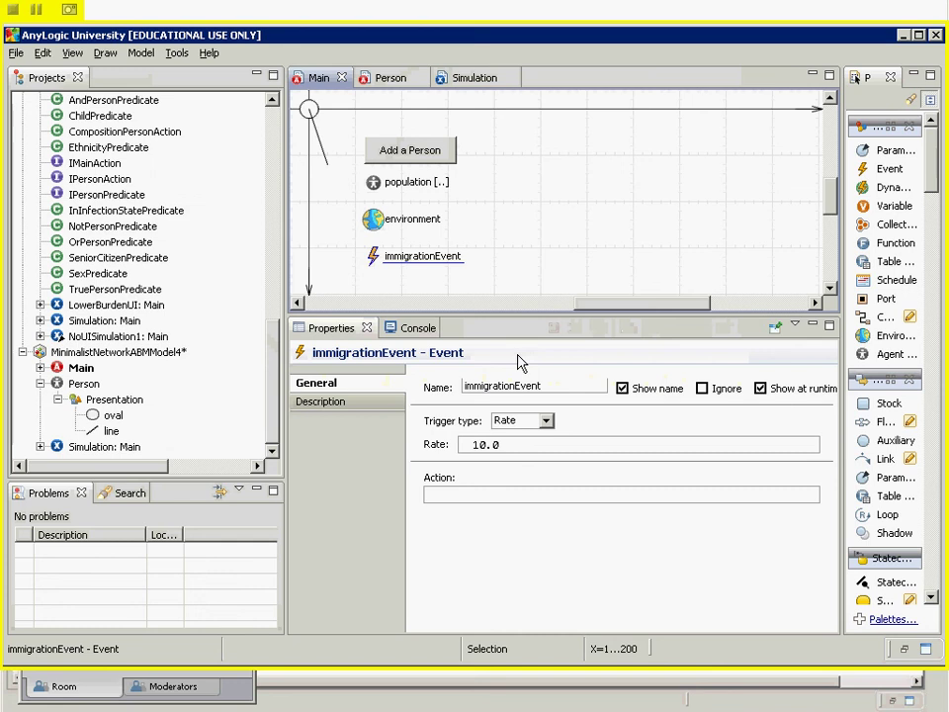
click(499, 494)
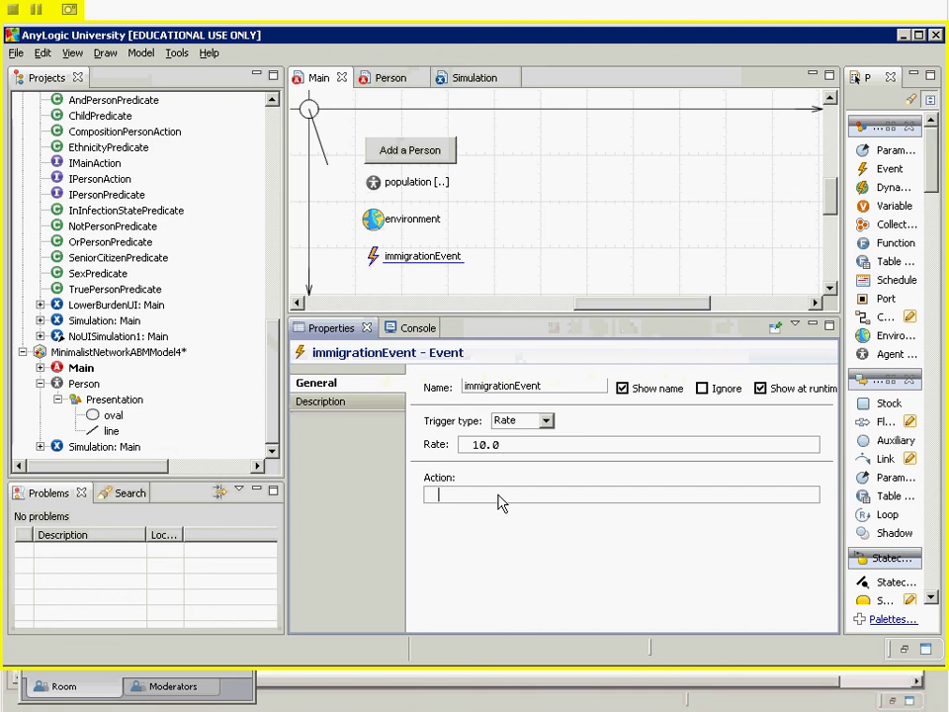
text(this.population.)
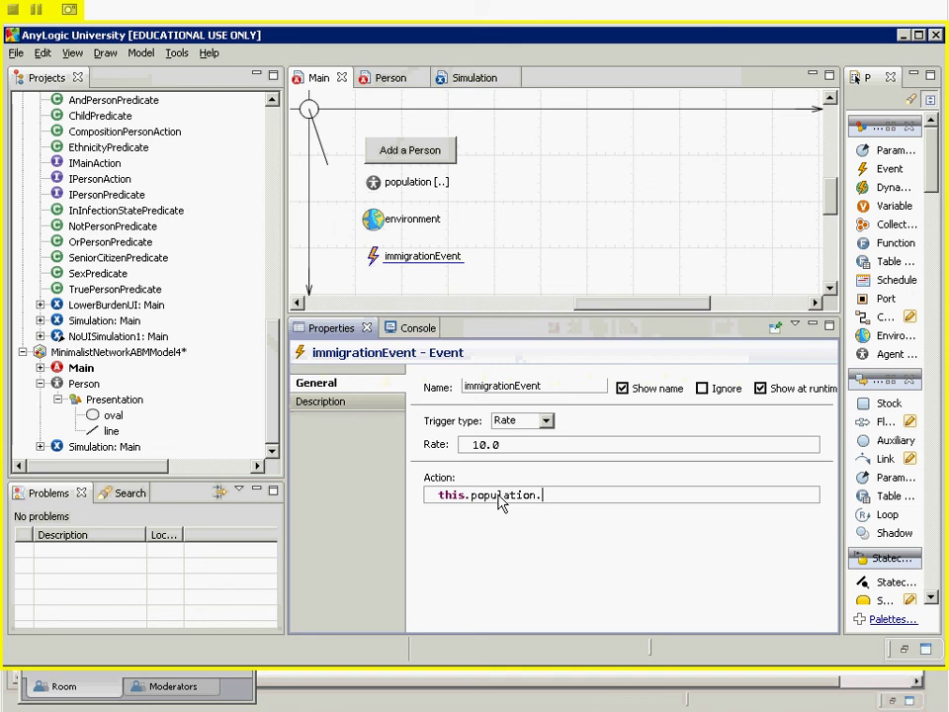
key(BackSpace)
key(BackSpace)
key(BackSpace)
key(BackSpace)
key(BackSpace)
key(BackSpace)
key(BackSpace)
key(BackSpace)
key(BackSpace)
key(BackSpace)
key(BackSpace)
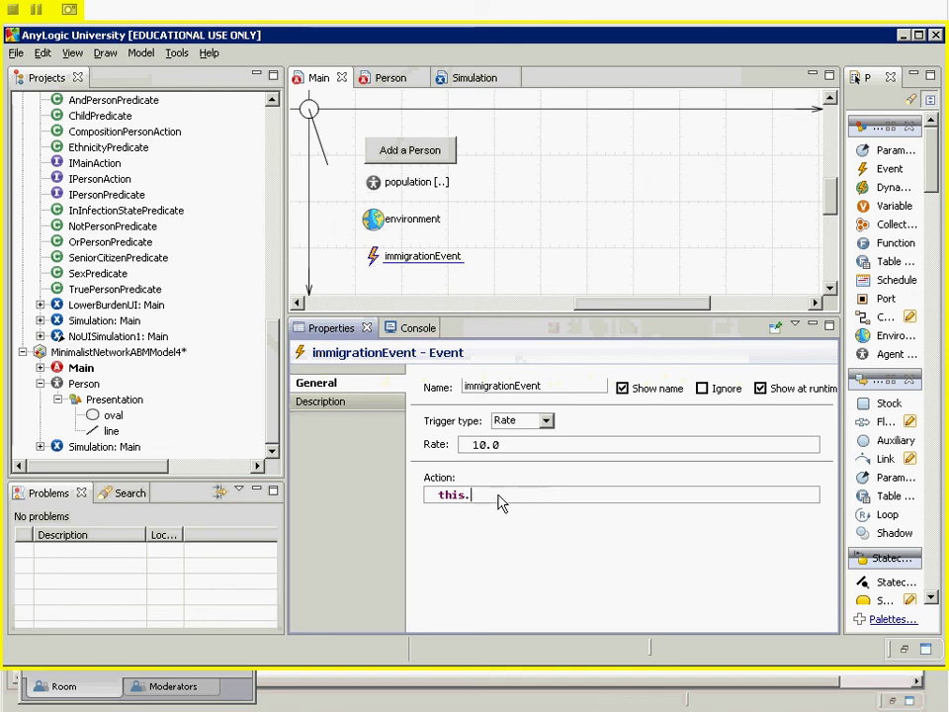
text(add)
key(BackSpace)
key(BackSpace)
key(BackSpace)
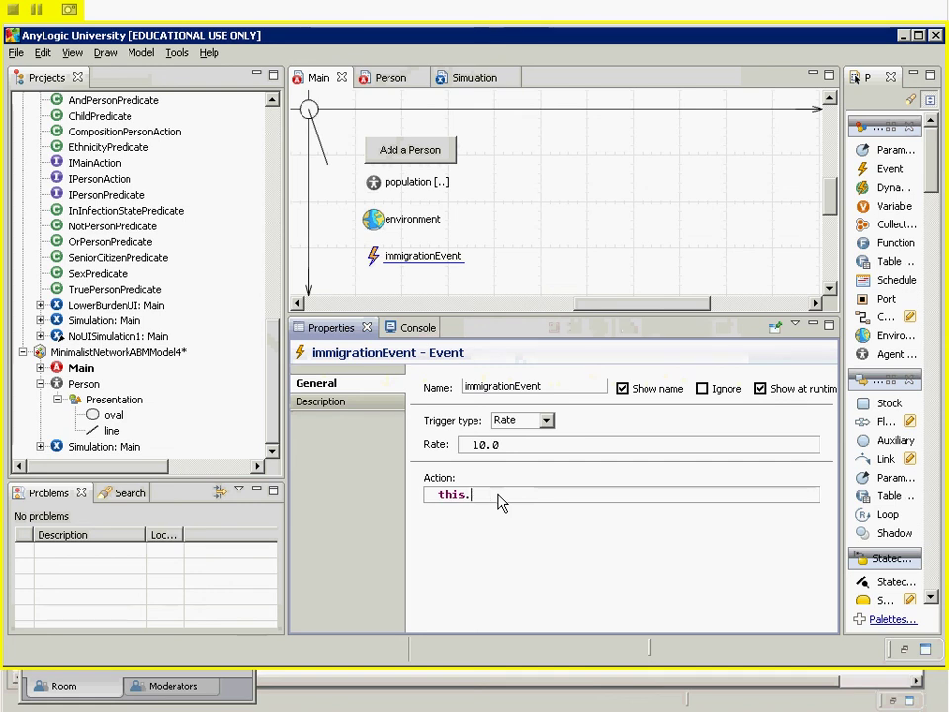
text(add_popu)
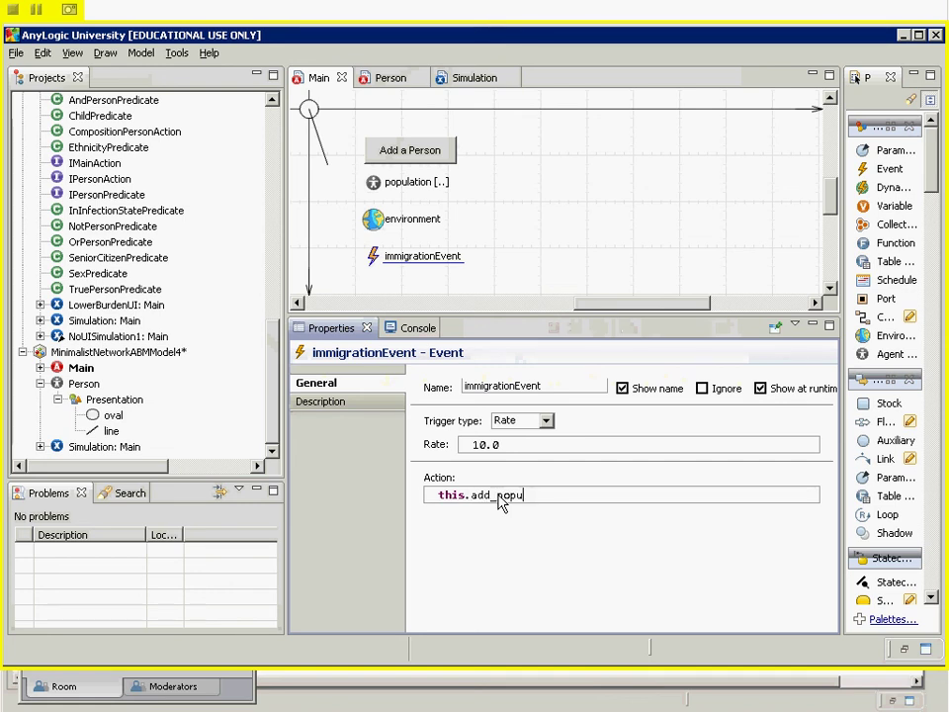
text(lation();)
right_click(105, 446)
click(135, 649)
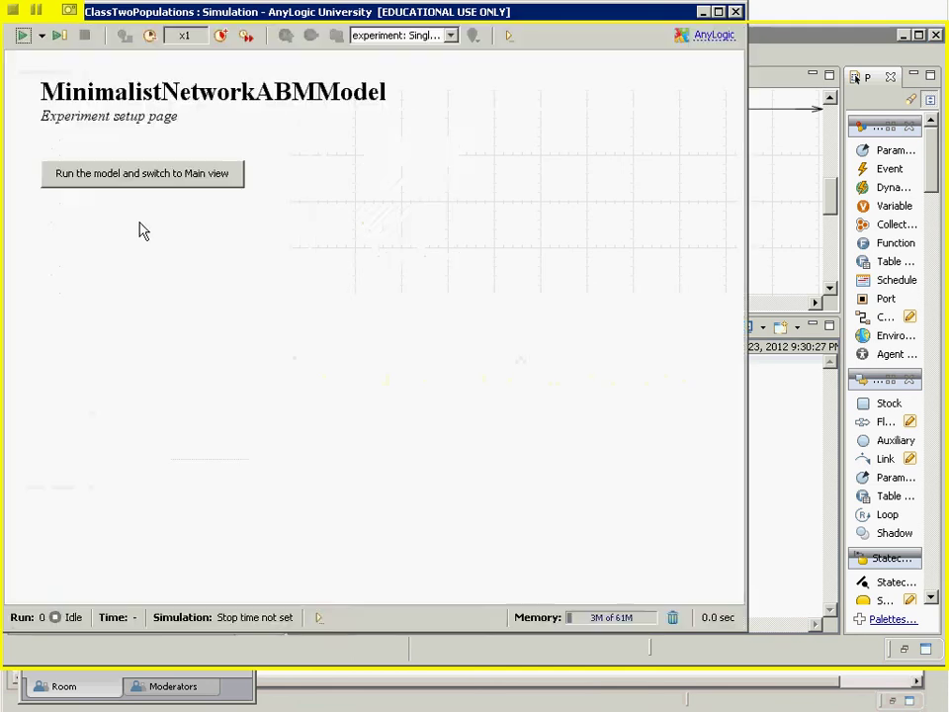
click(133, 193)
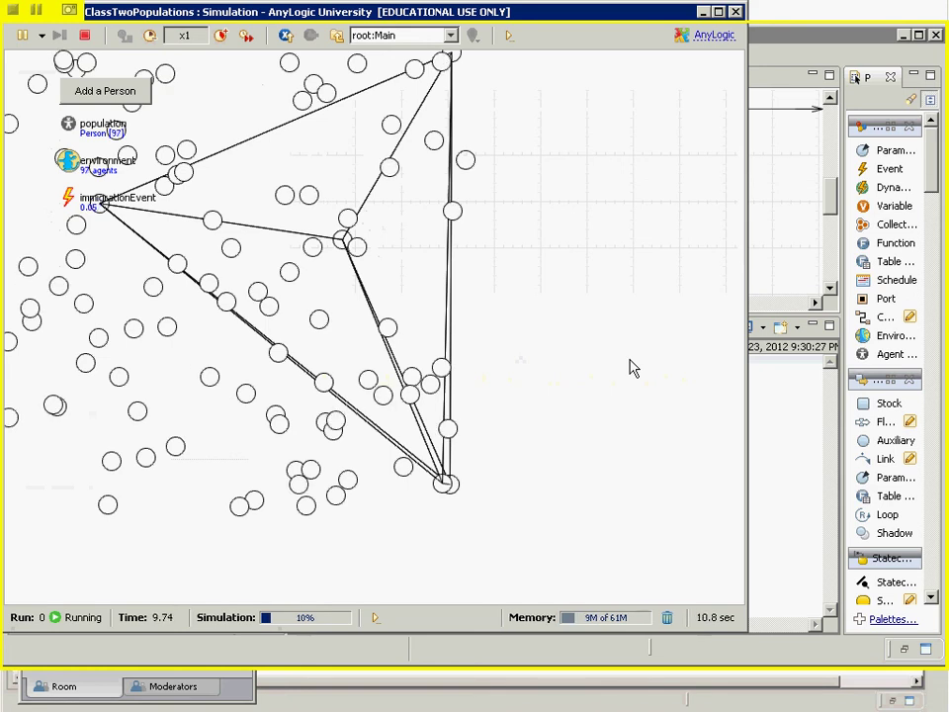
key(alt+F4)
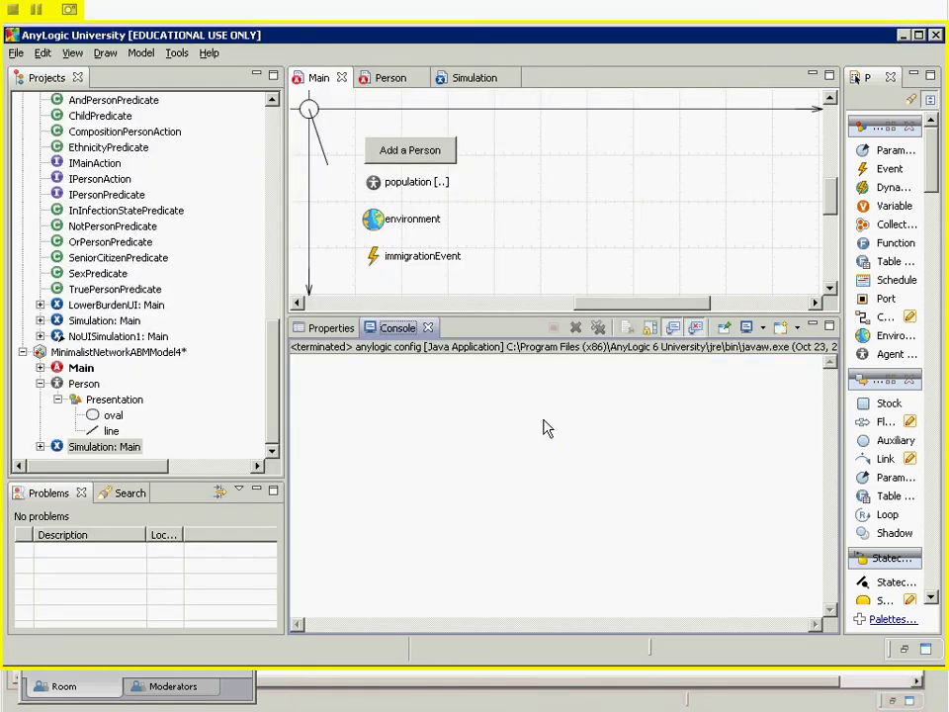
Step: Repaste immigrationEvent's action code and add a second line, this.environment.applyNetwork();
click(376, 258)
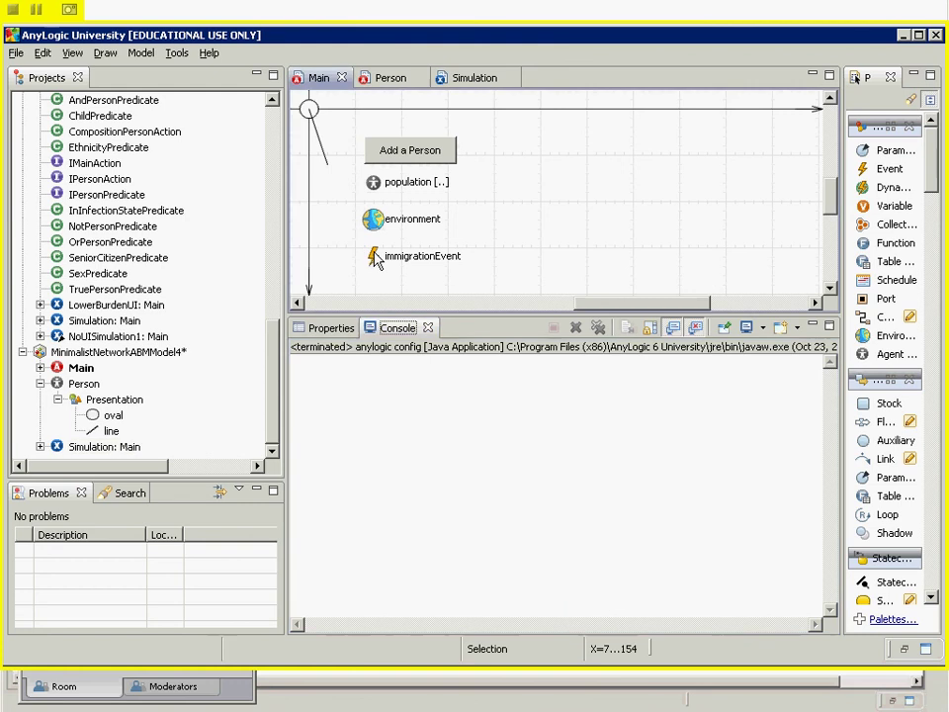
click(376, 259)
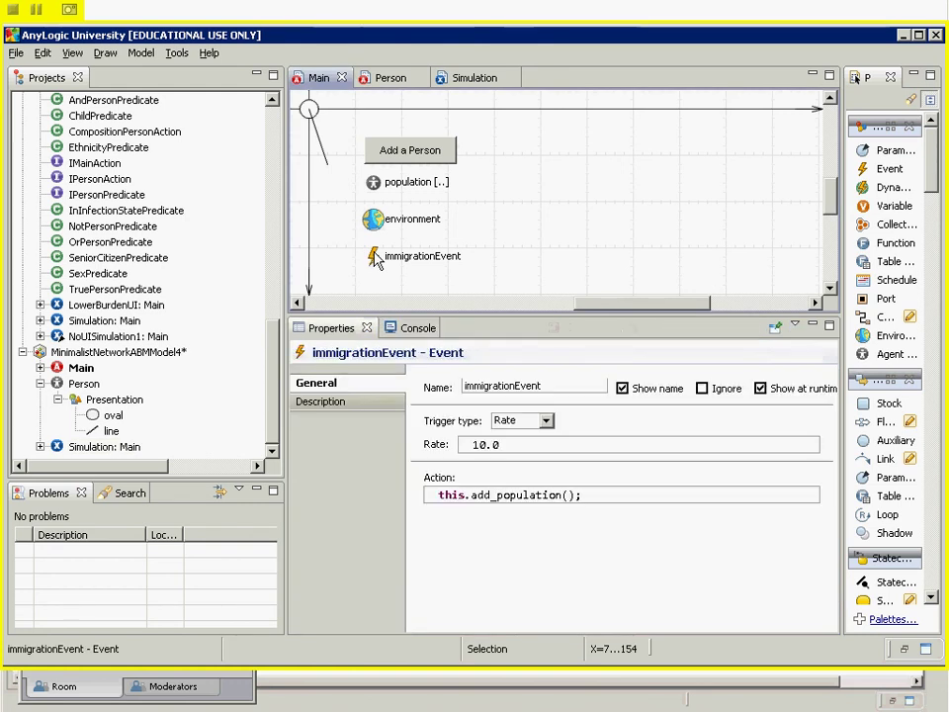
click(614, 502)
key(ctrl+a)
key(BackSpace)
text(this.add_population();)
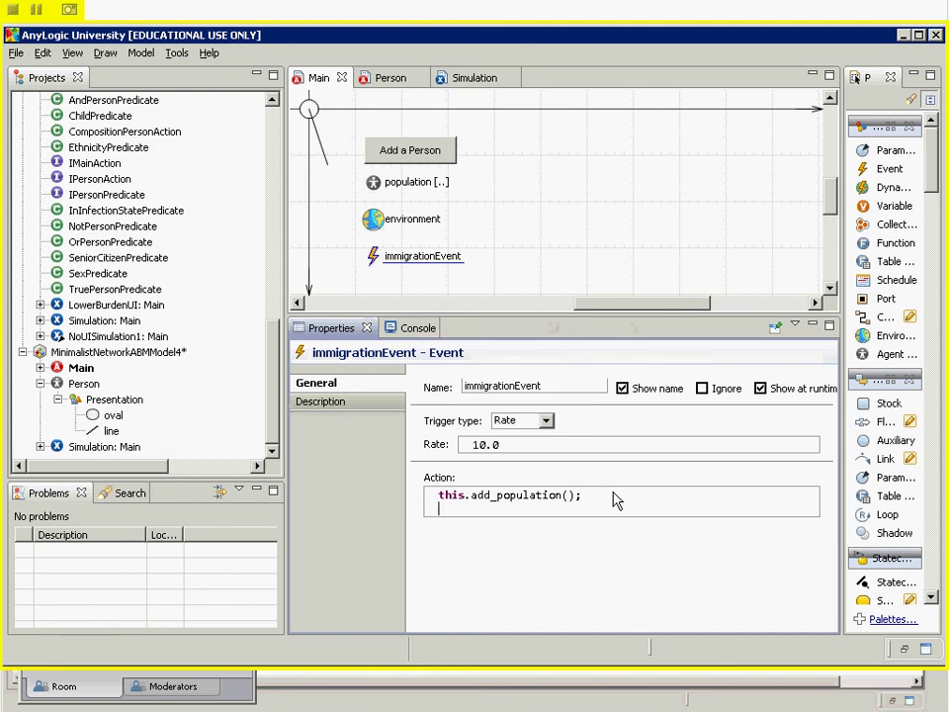
text(this.environ)
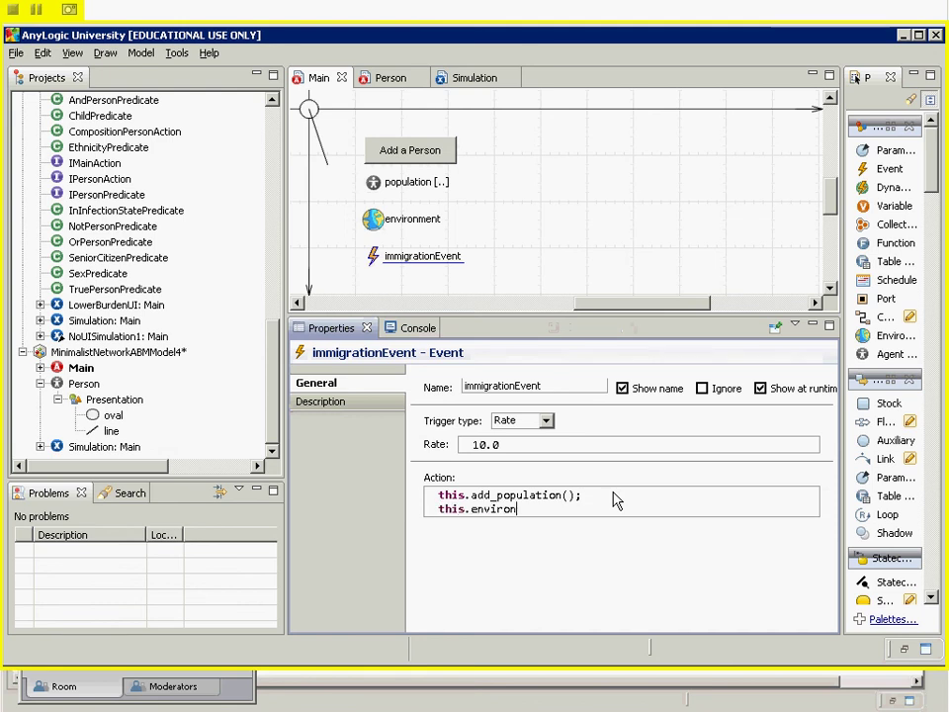
text(ment.applyNetwork();)
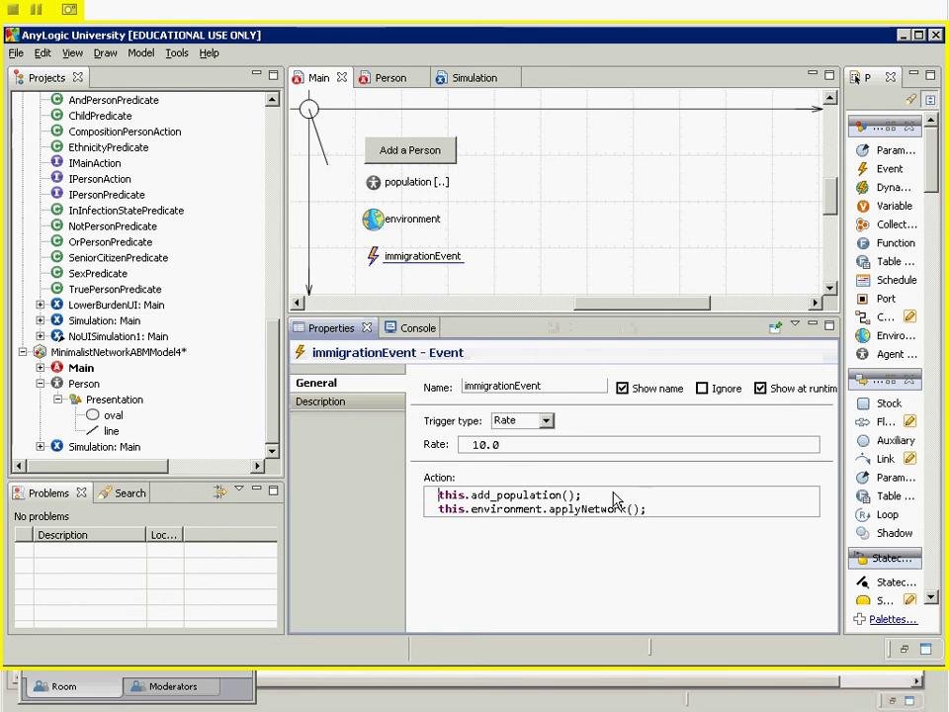
Step: Save the model, run the Simulation in Main view to watch the dense network, then stop it
key(ctrl+s)
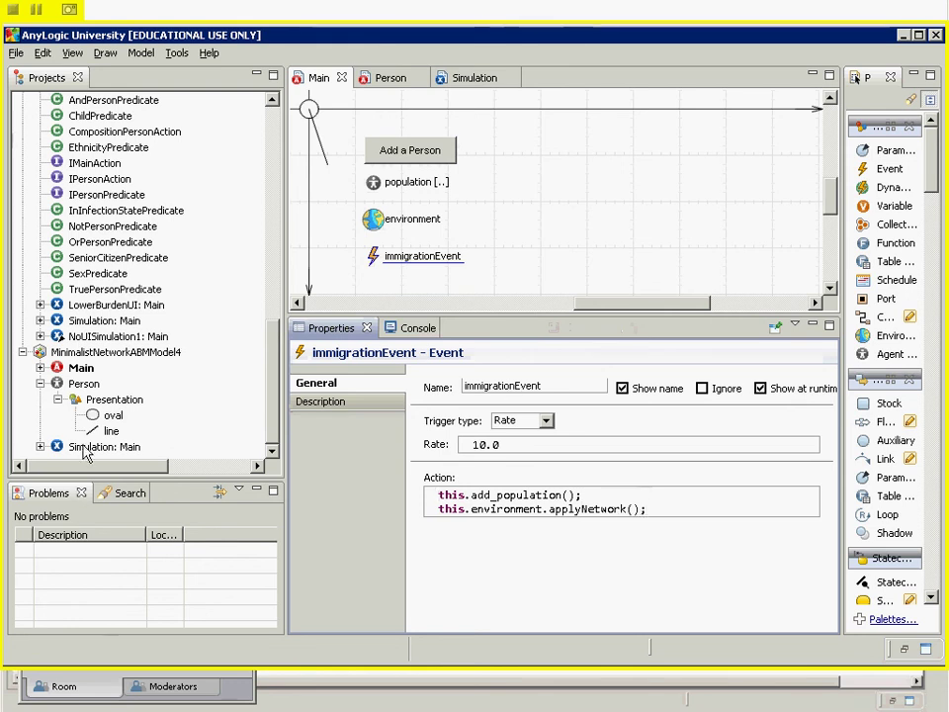
right_click(81, 448)
click(138, 649)
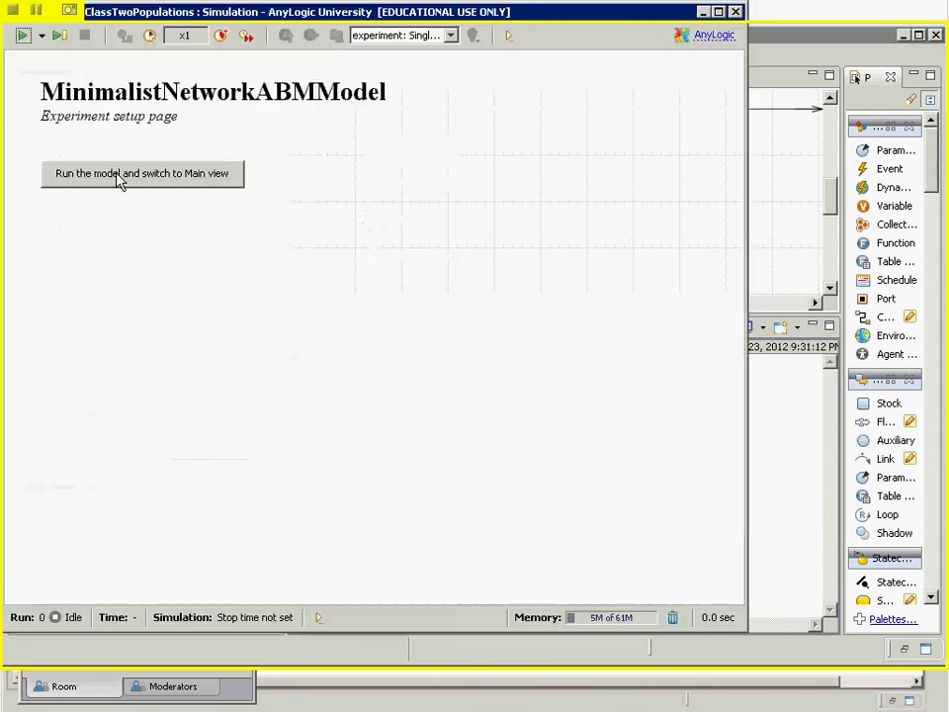
click(121, 179)
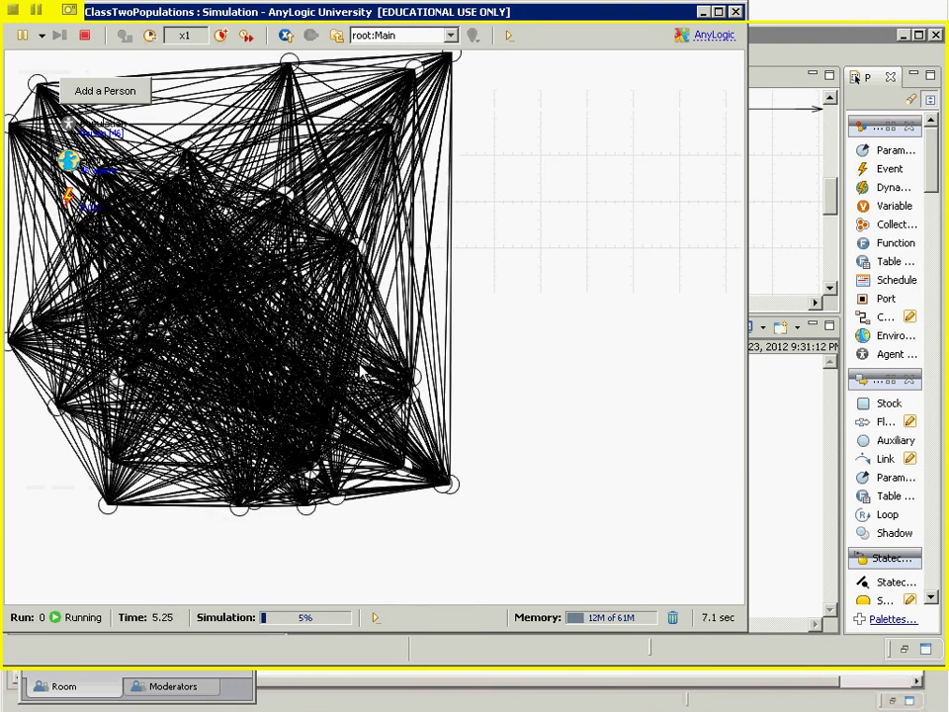
key(alt+F4)
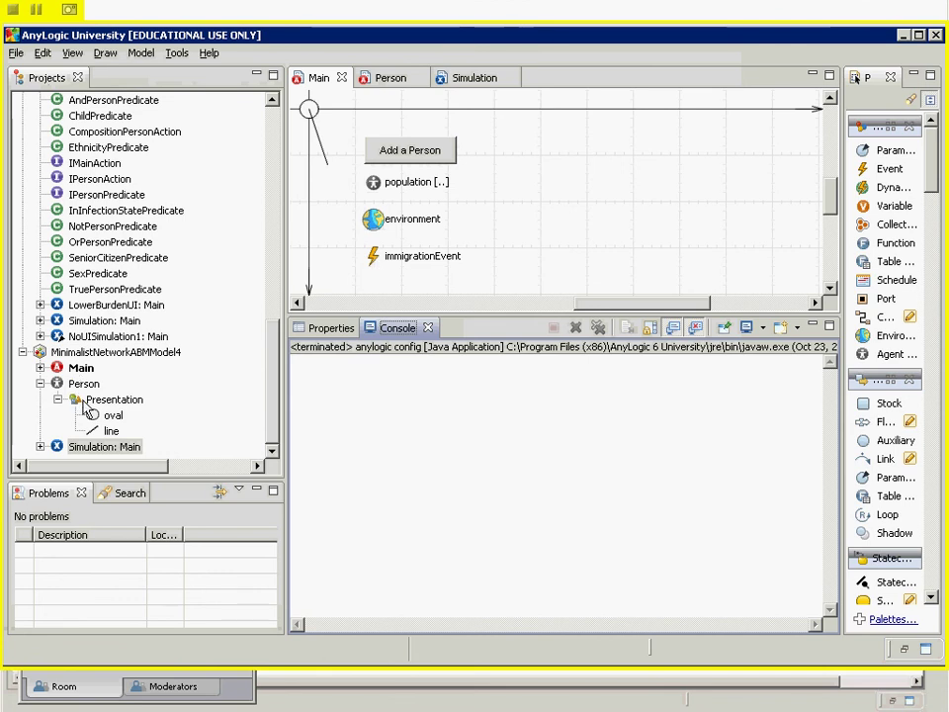
Step: Change the environment's network connection range from 1000 to 100 in its advanced settings
double_click(91, 449)
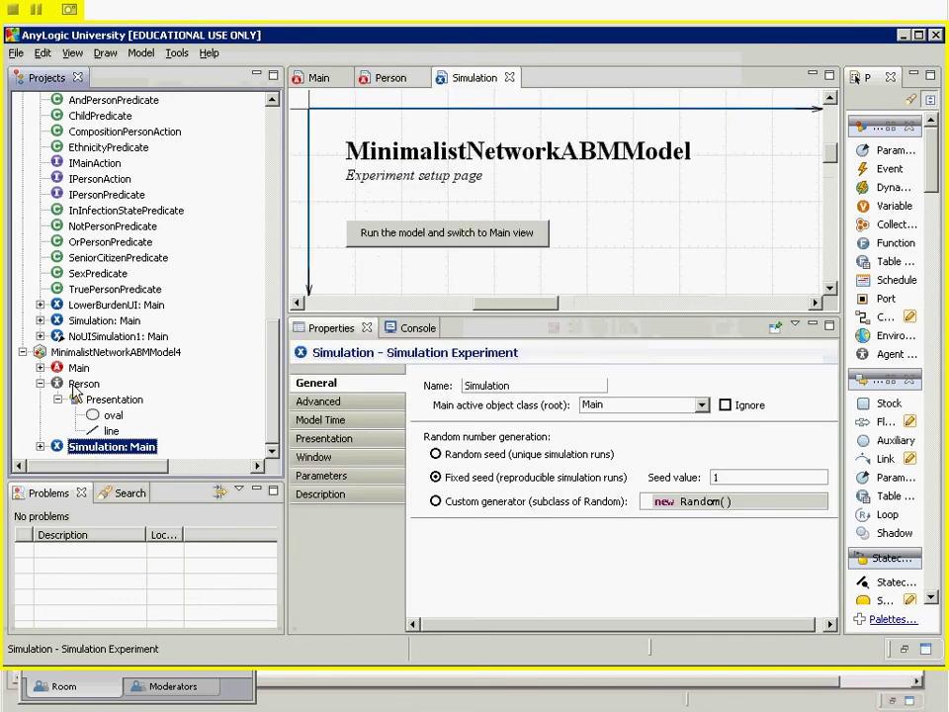
double_click(78, 369)
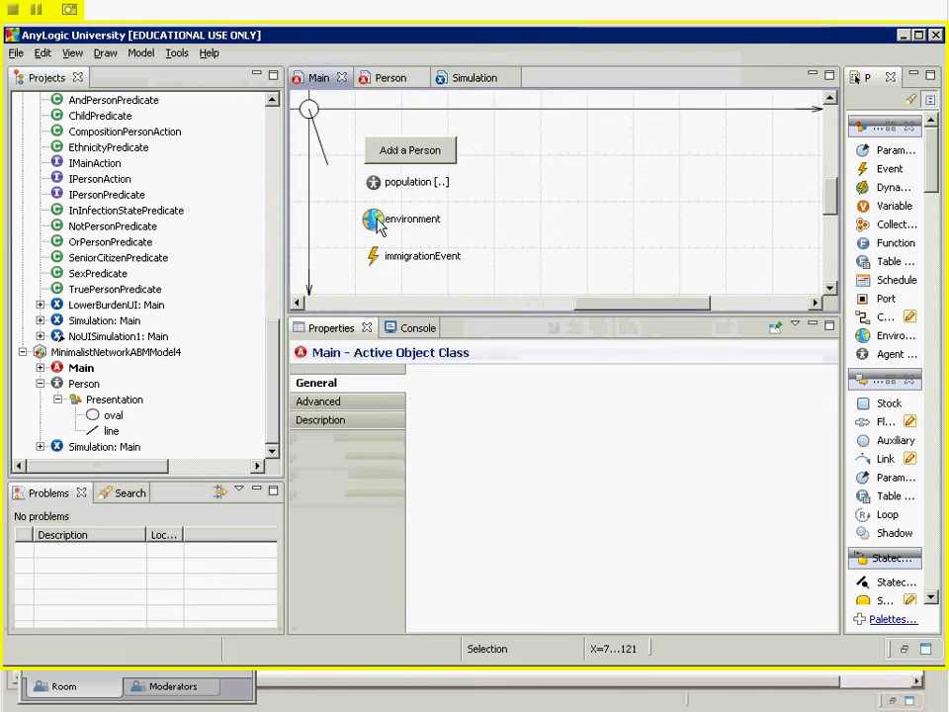
click(376, 223)
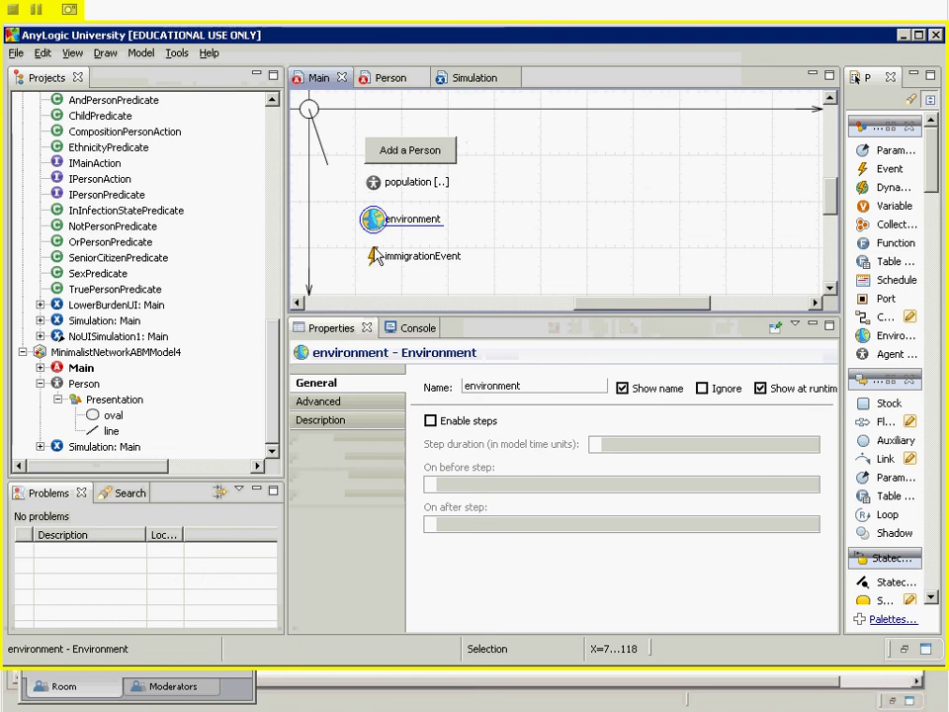
click(317, 401)
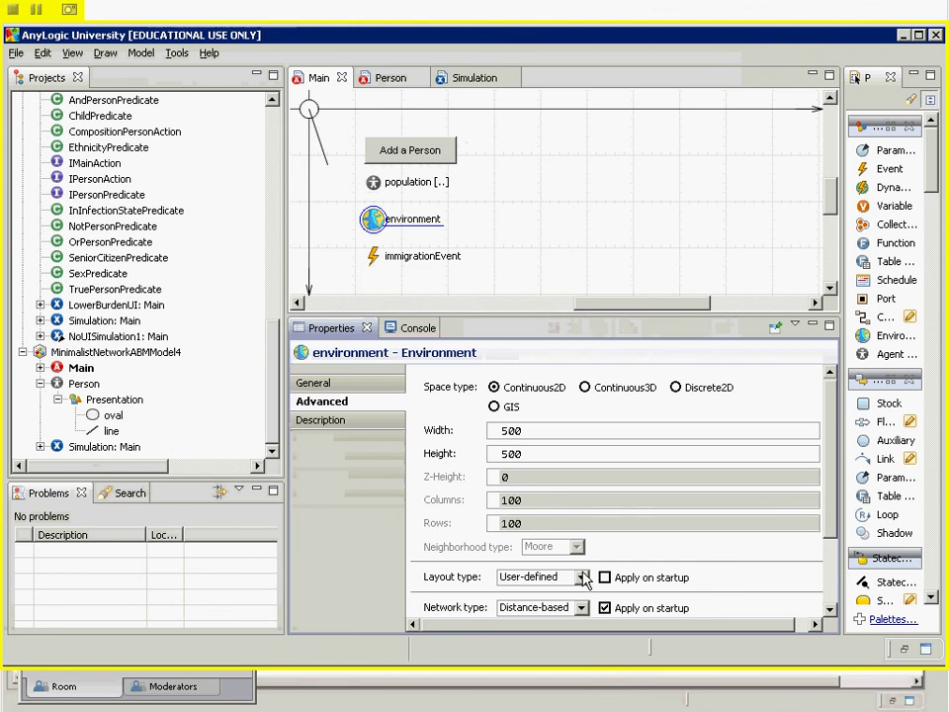
scroll(584, 579, down, 3)
click(647, 556)
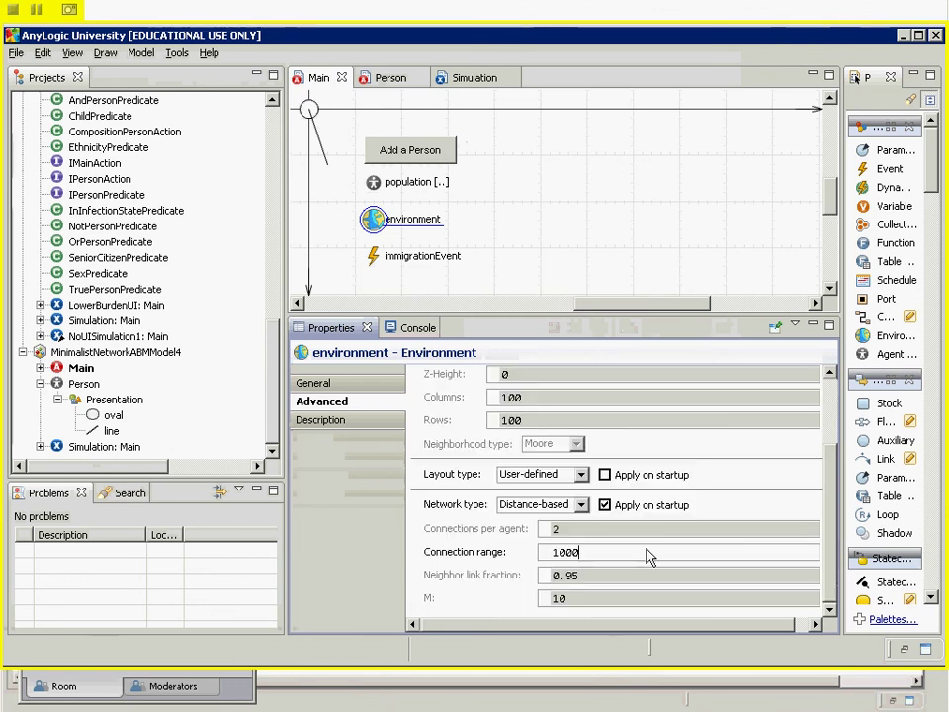
key(BackSpace)
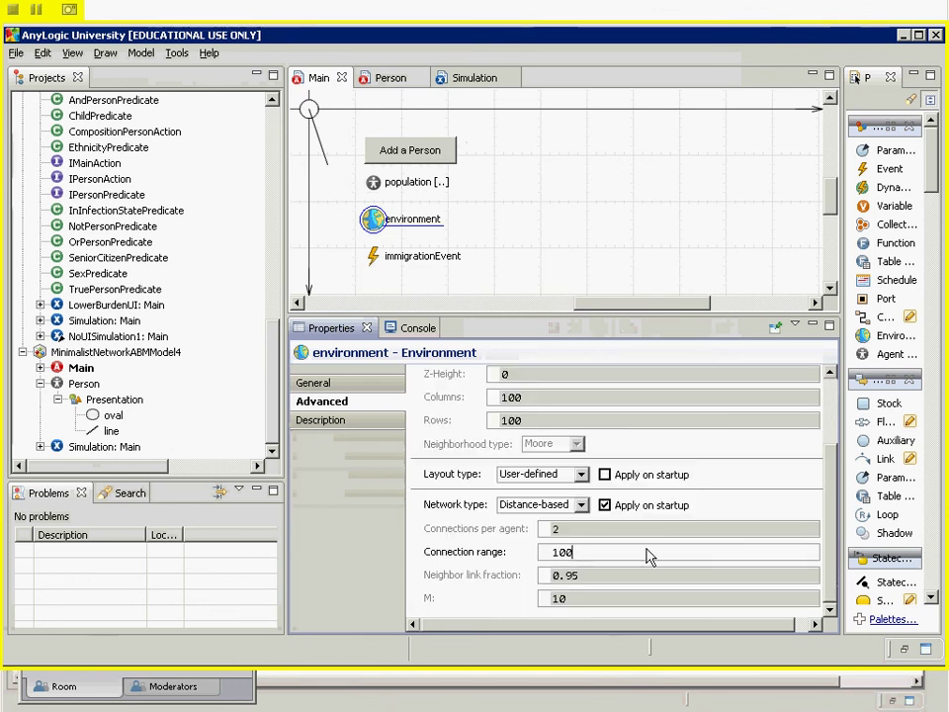
Step: Rerun the Simulation in Main view to see the sparser range-100 network, stop it, and switch to Blackboard Collaborate
right_click(103, 448)
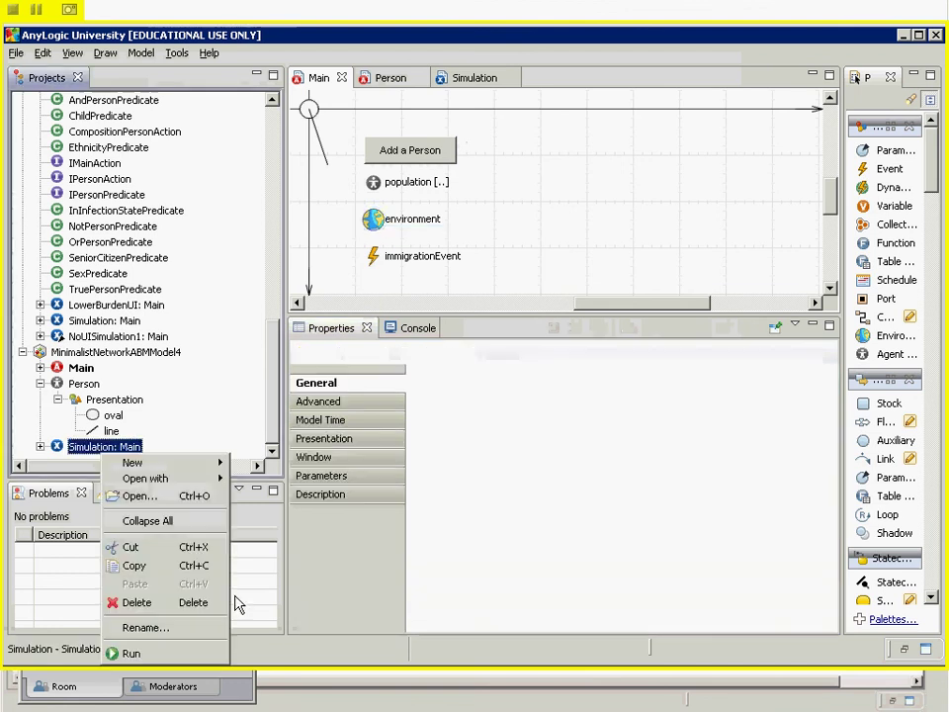
click(183, 655)
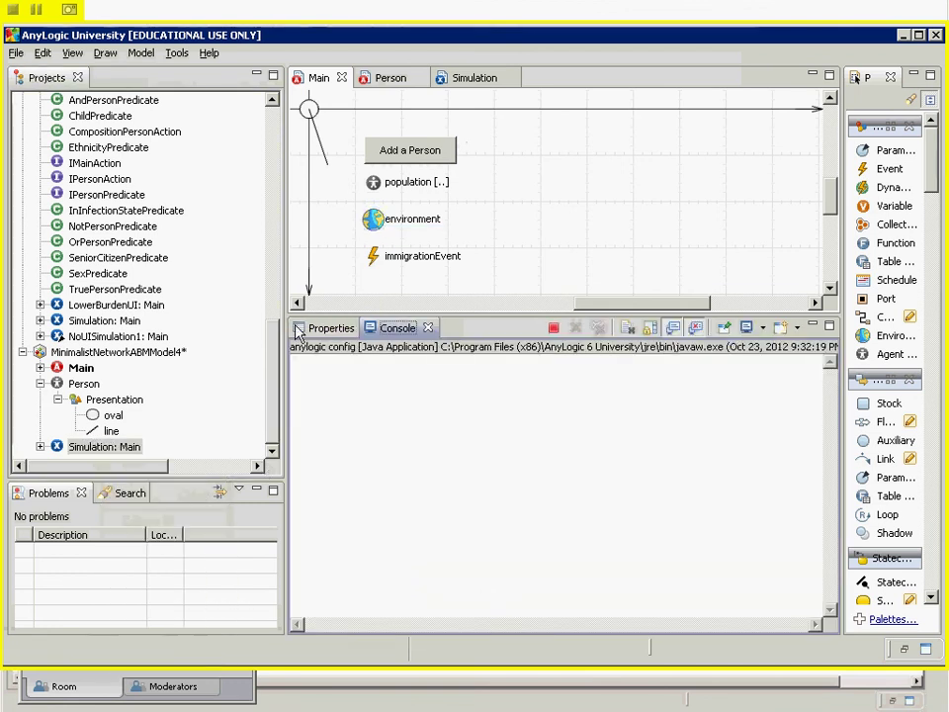
click(198, 174)
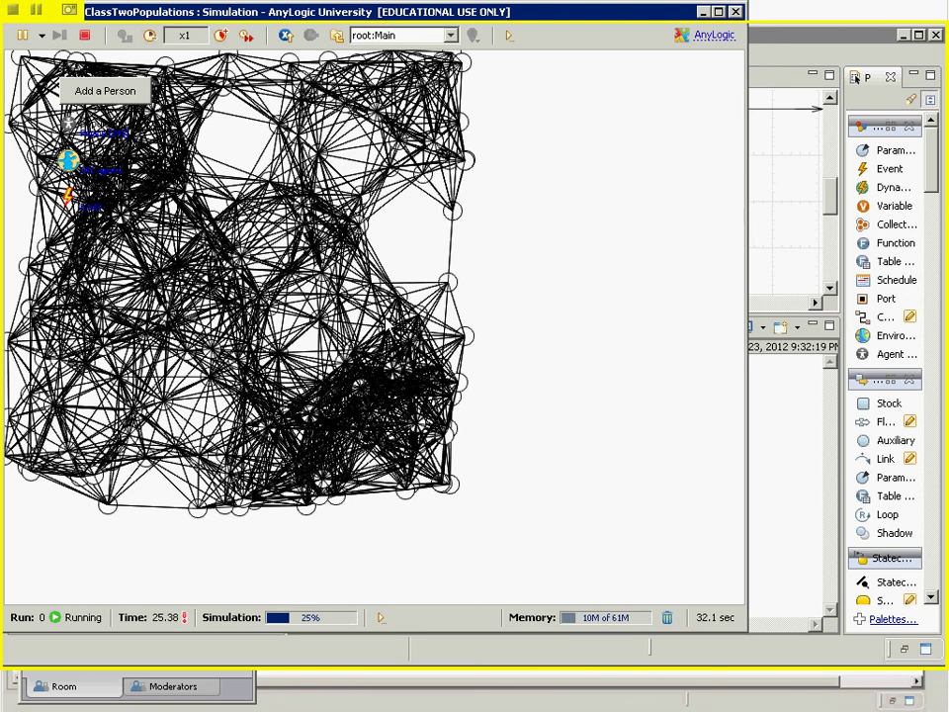
key(alt+F4)
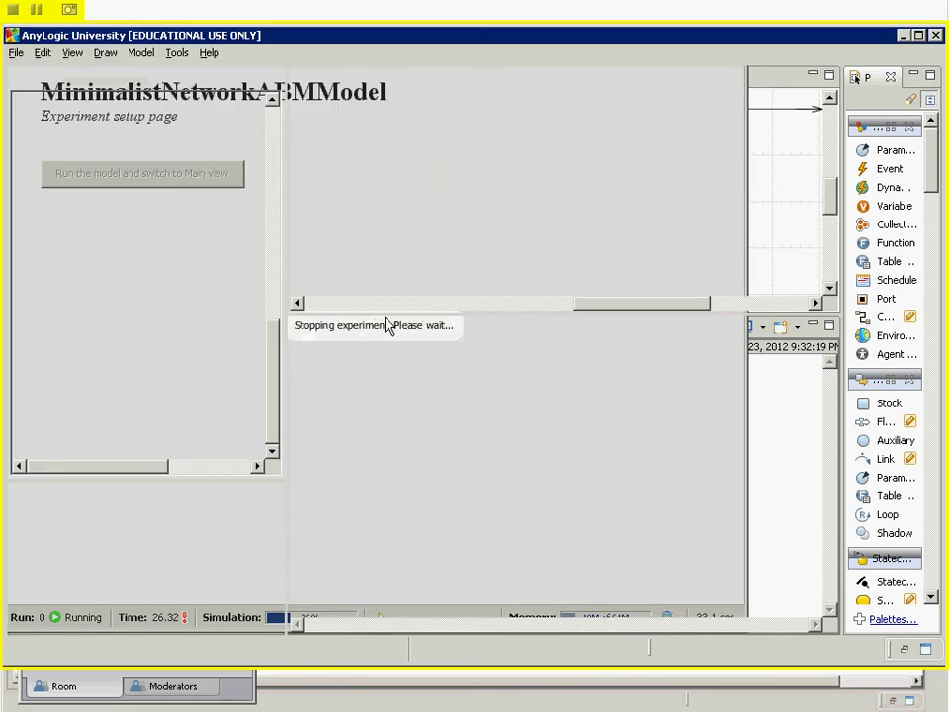
key(alt+Tab)
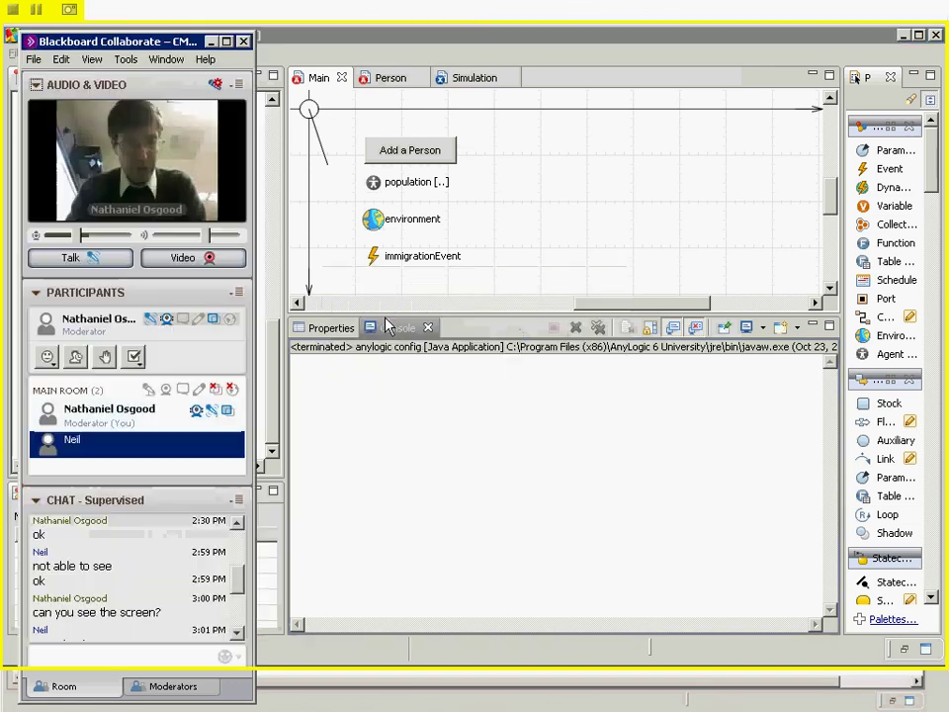
key(alt+Tab)
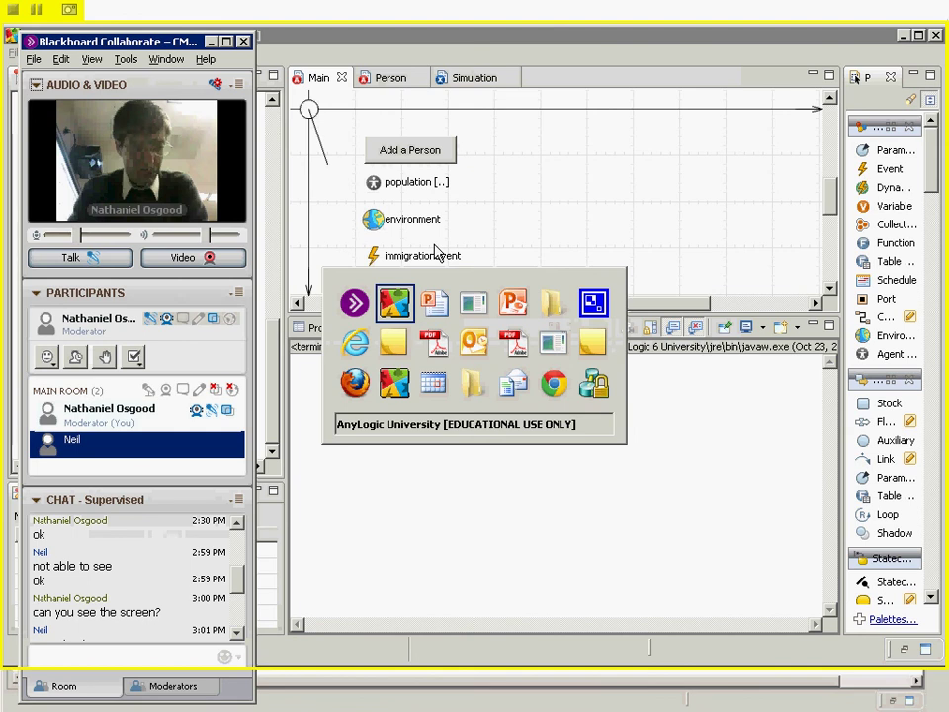
click(394, 301)
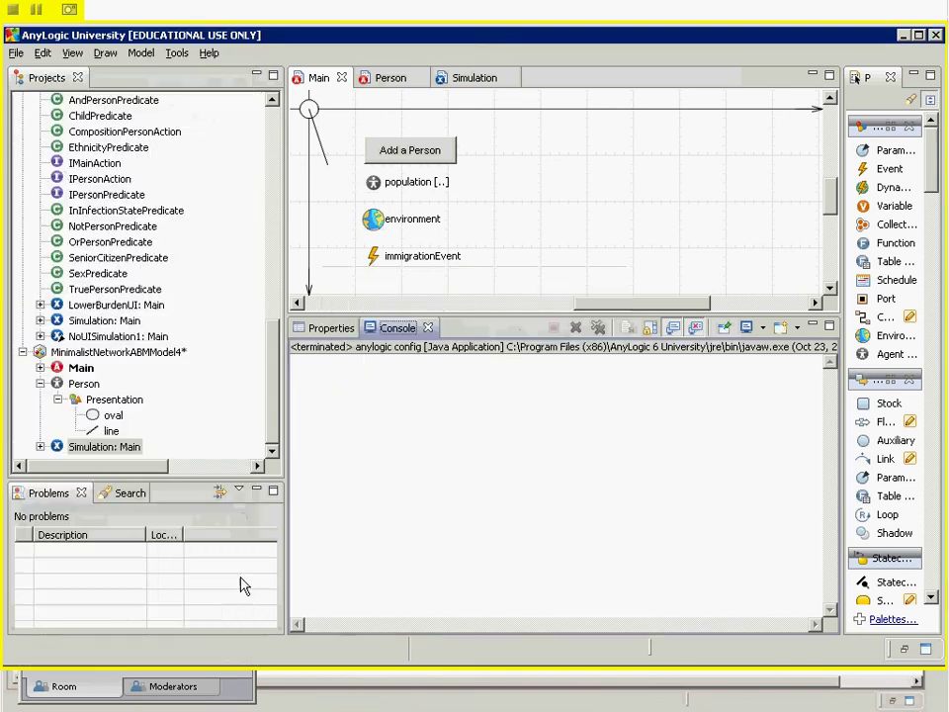
key(alt+Tab)
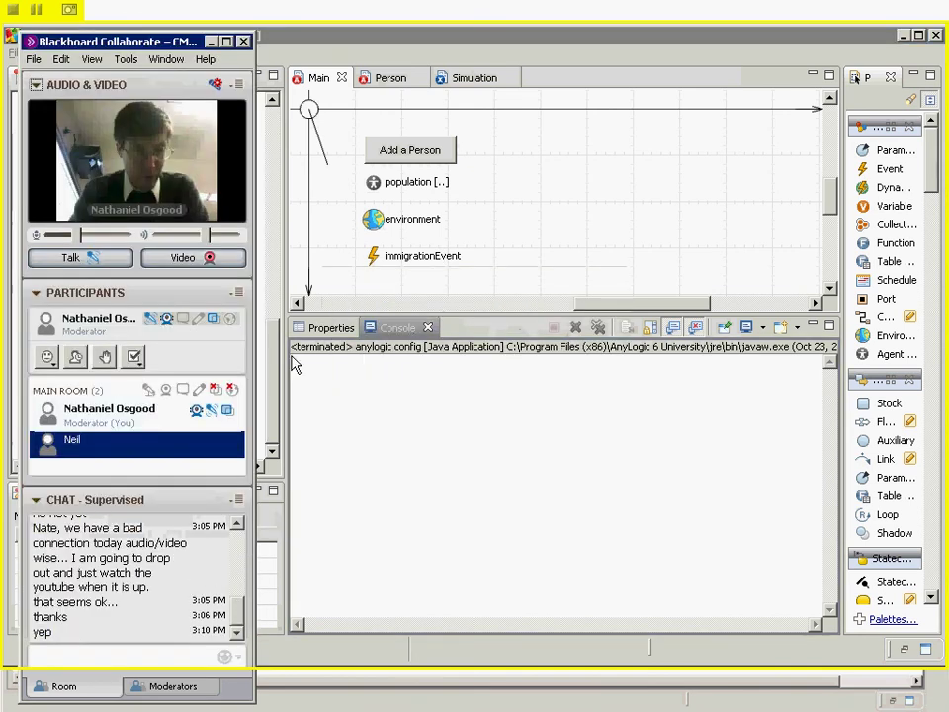
key(alt+Tab)
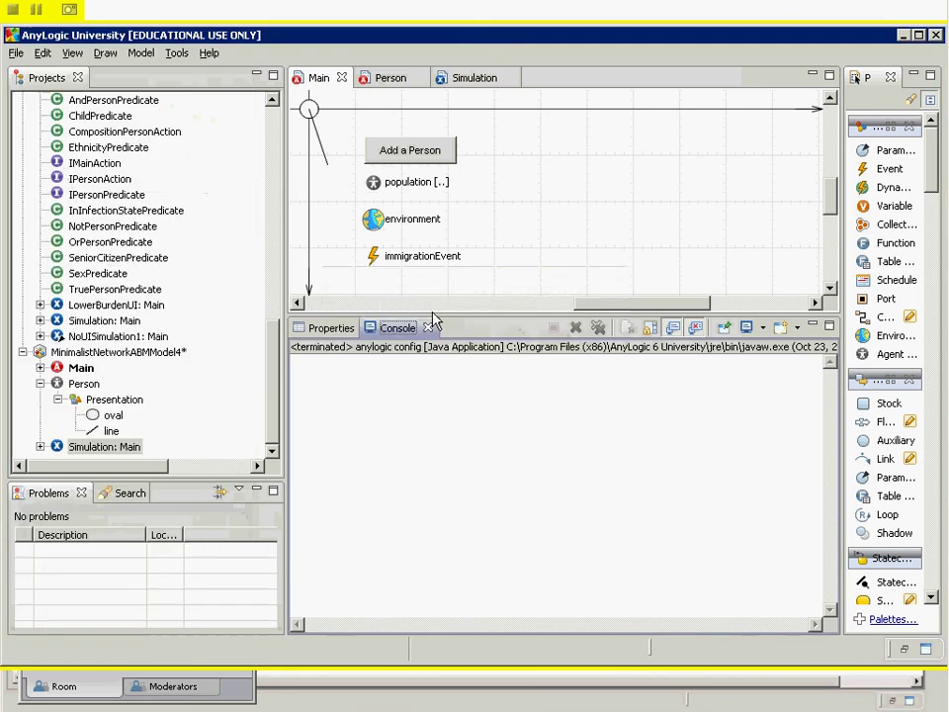
key(alt+Tab)
key(alt+Tab)
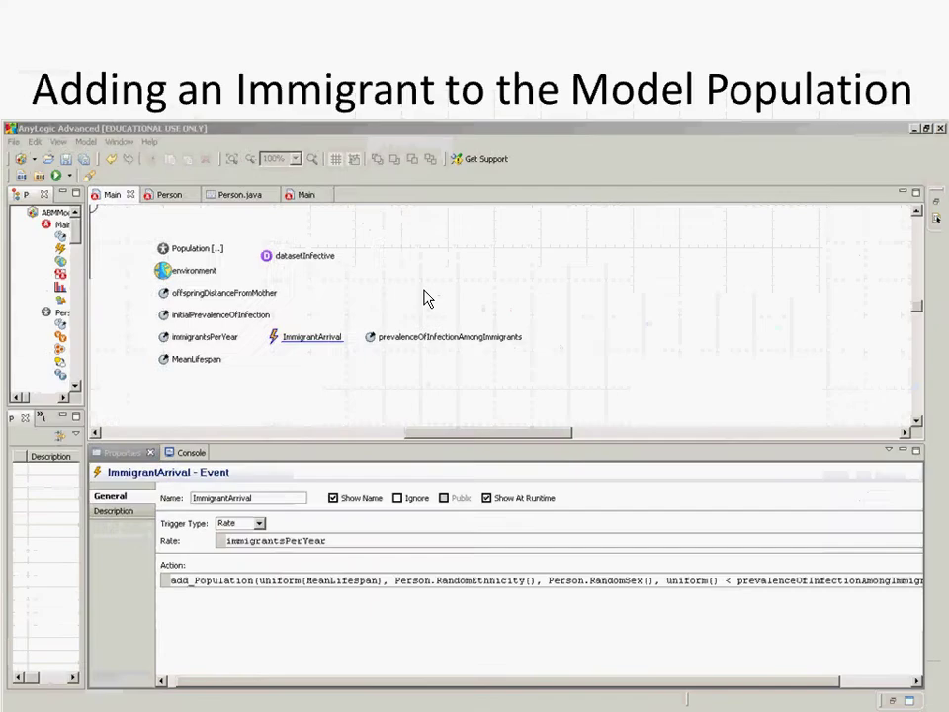
key(Right)
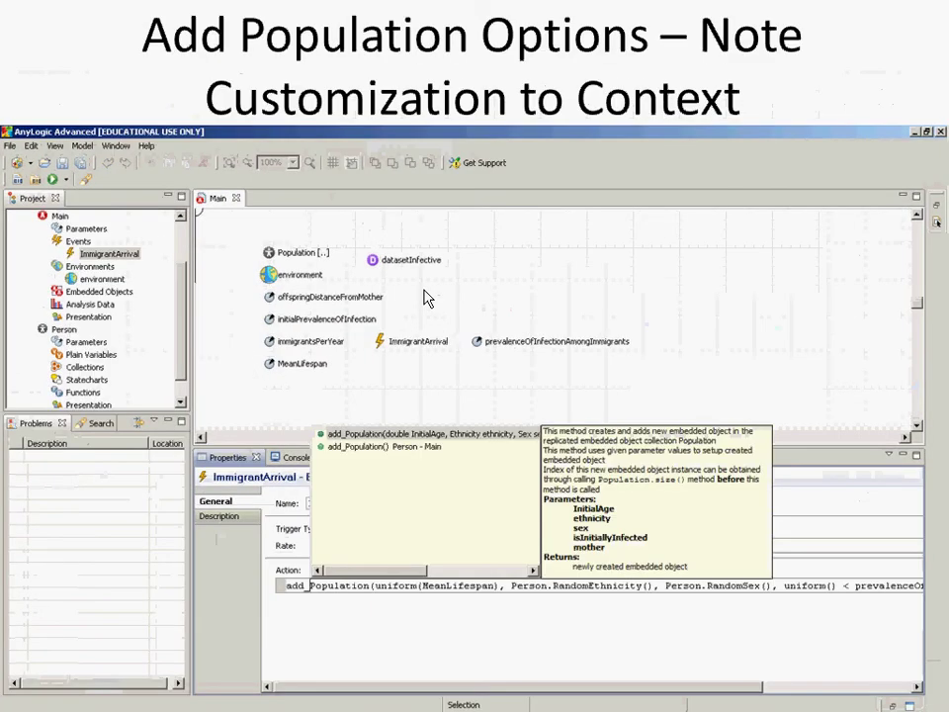
key(Right)
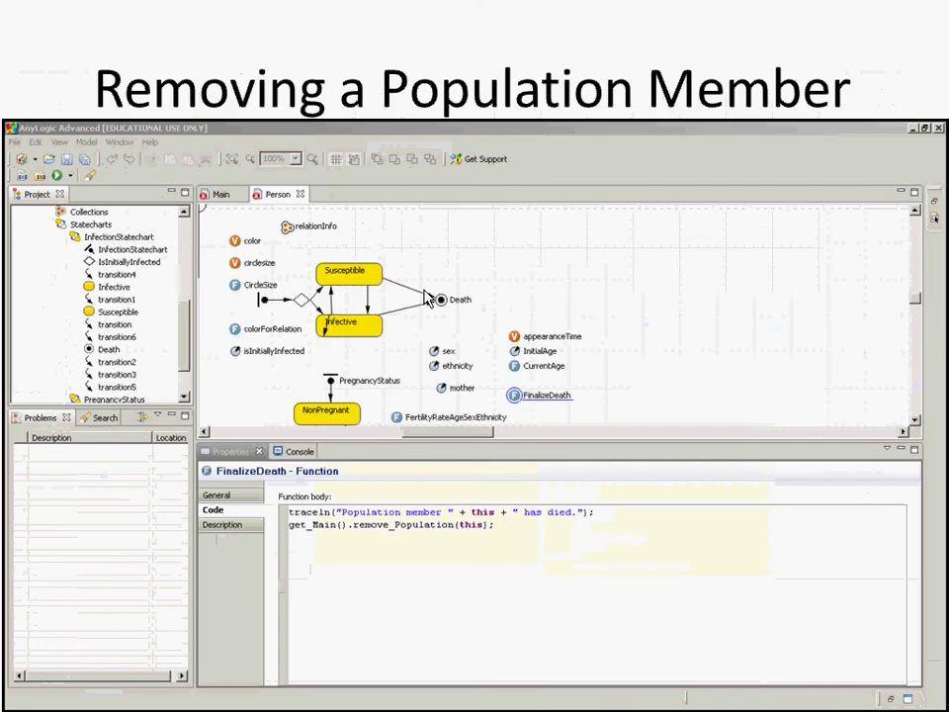
key(Left)
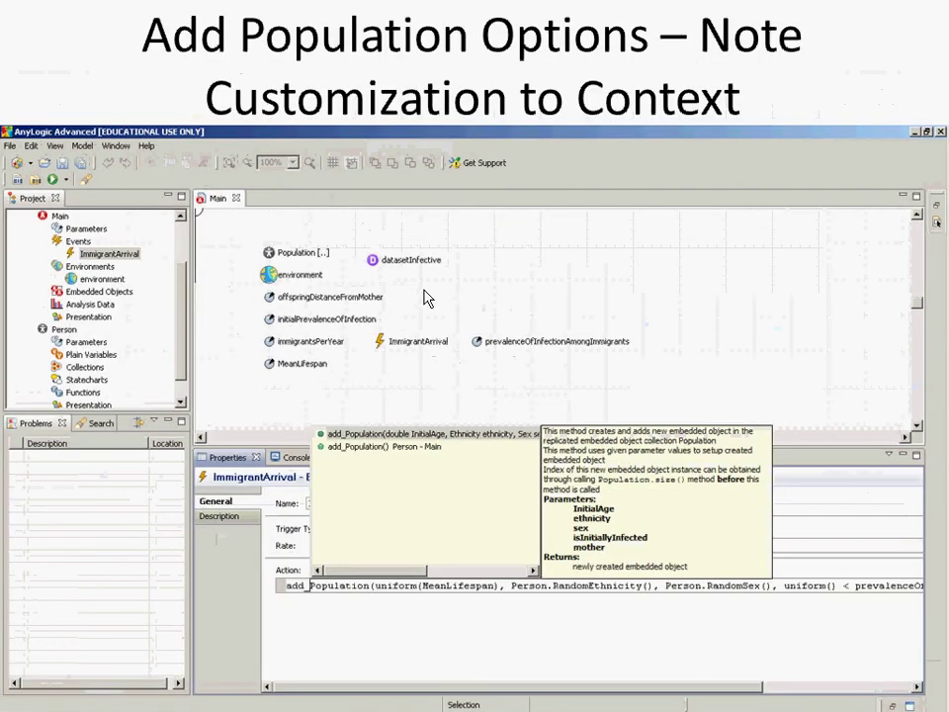
key(Right)
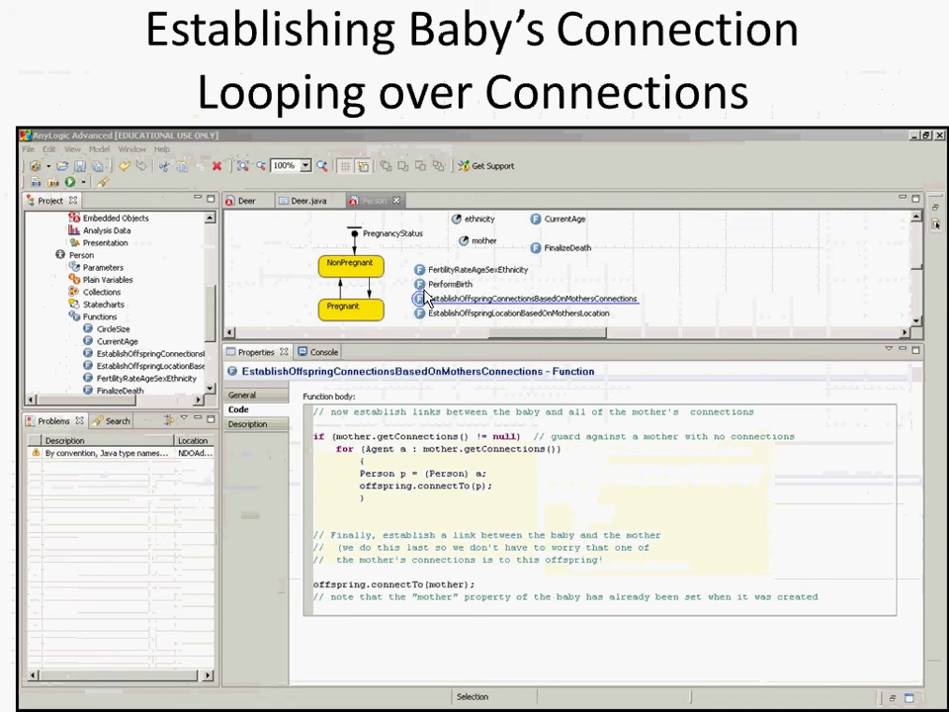
key(Left)
key(Left)
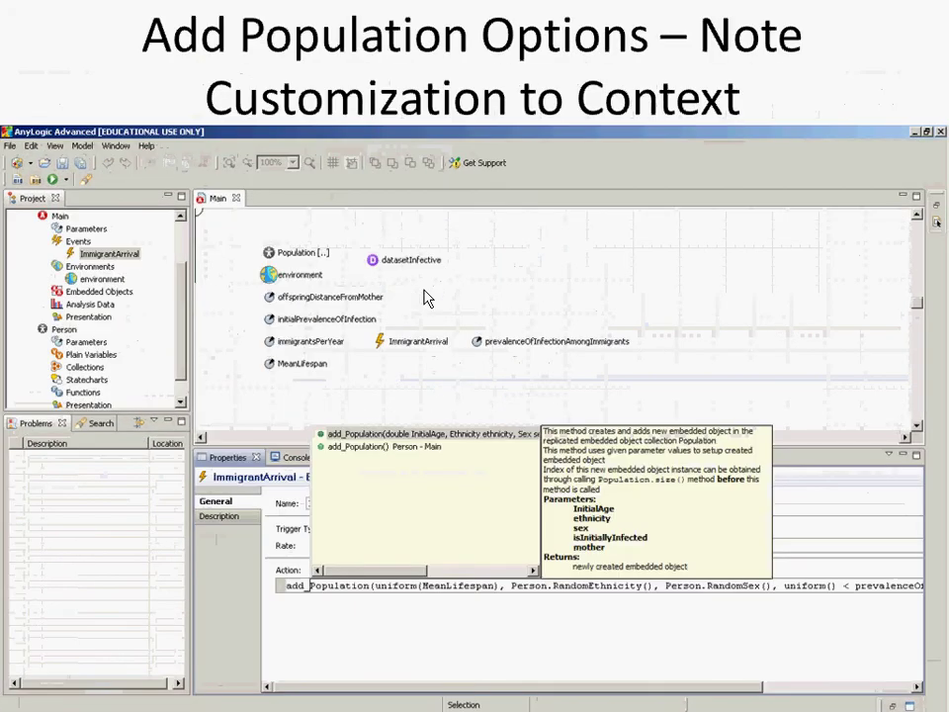
key(alt+Tab)
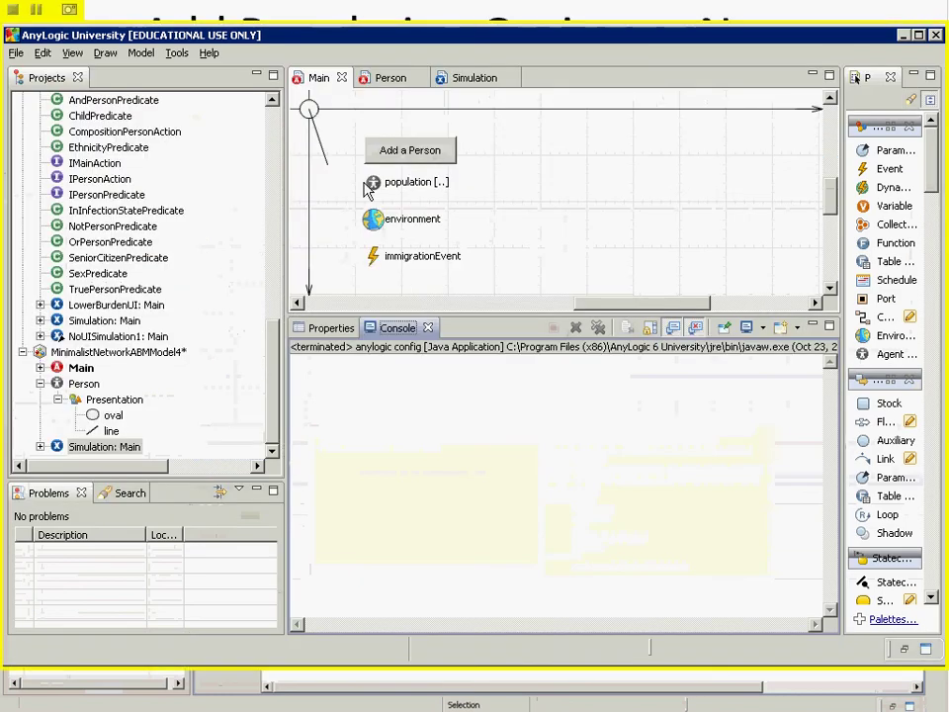
Step: Select immigrationEvent to show its rate 10 and its add_population and applyNetwork action code
click(376, 271)
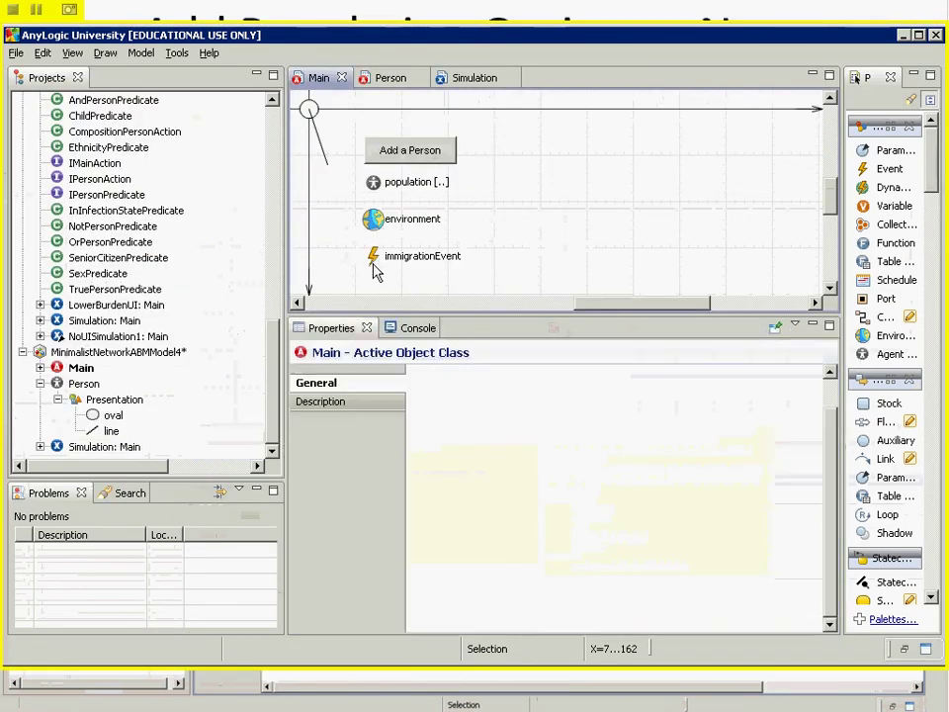
click(374, 261)
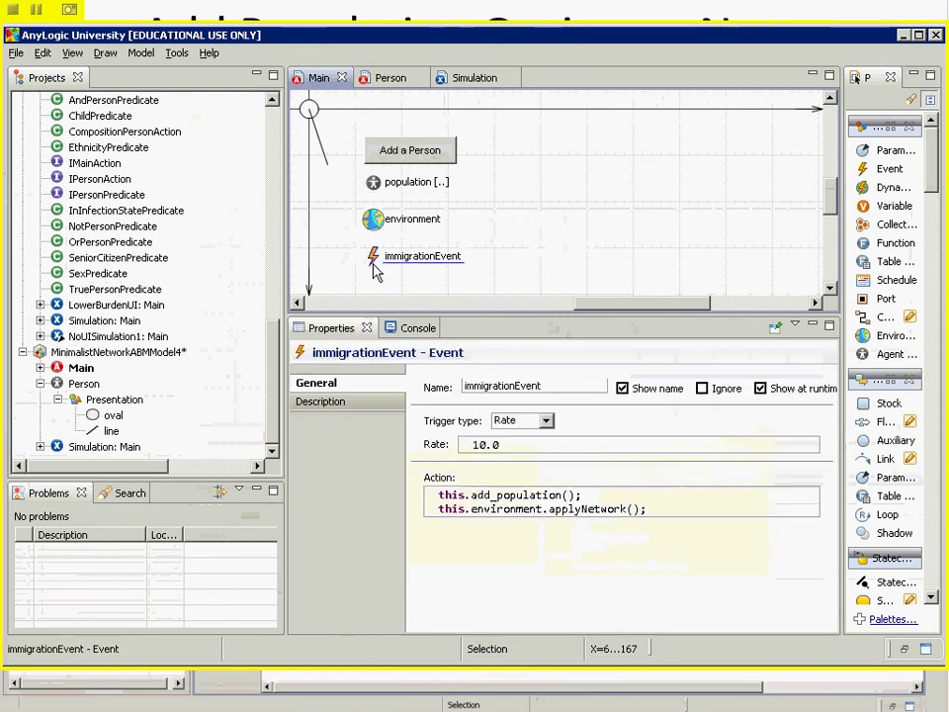
click(576, 494)
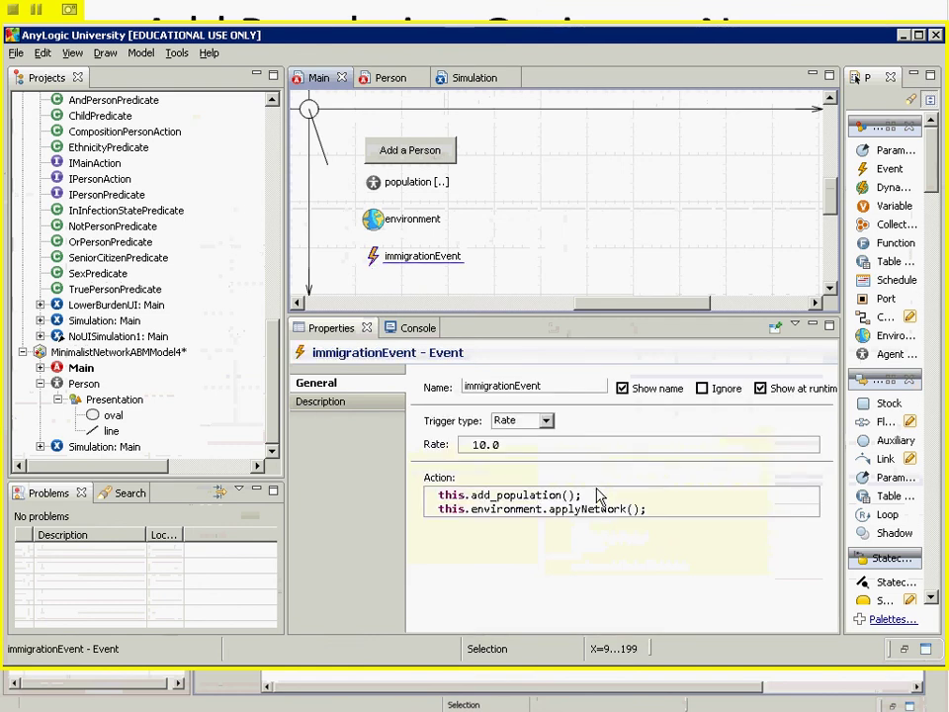